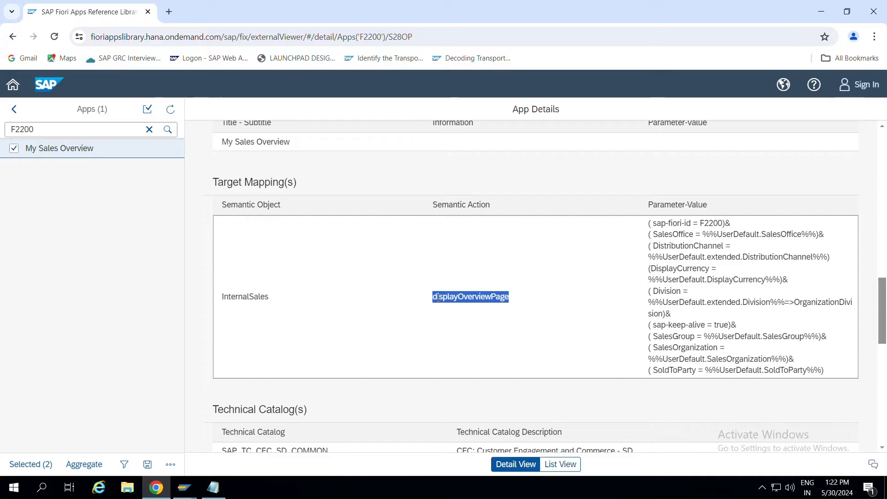
Highlight semantic object InternalSales, action displayOverviewPage and the target mapping parameter values.
drag(271, 299, 221, 298)
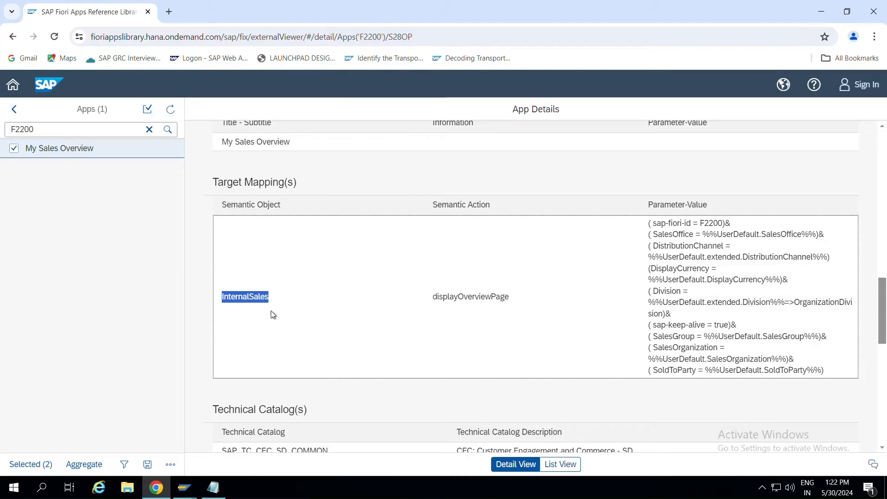
drag(435, 295, 526, 302)
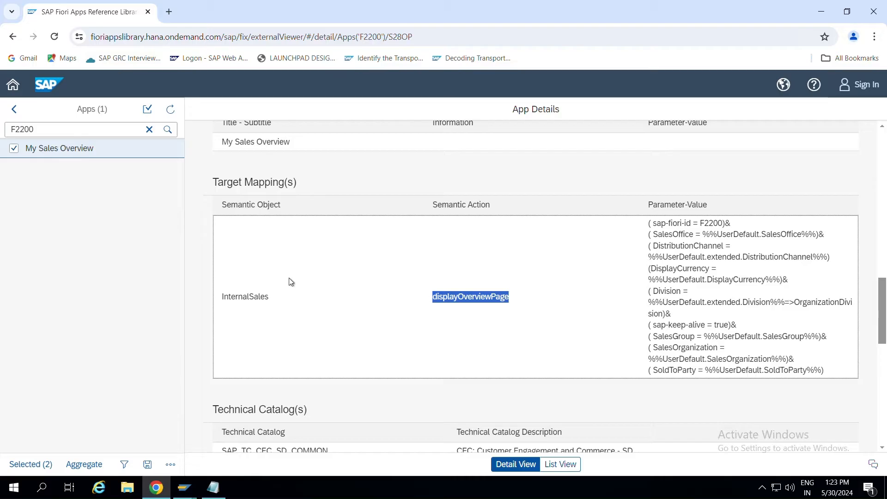
click(276, 297)
drag(276, 297, 216, 296)
click(521, 269)
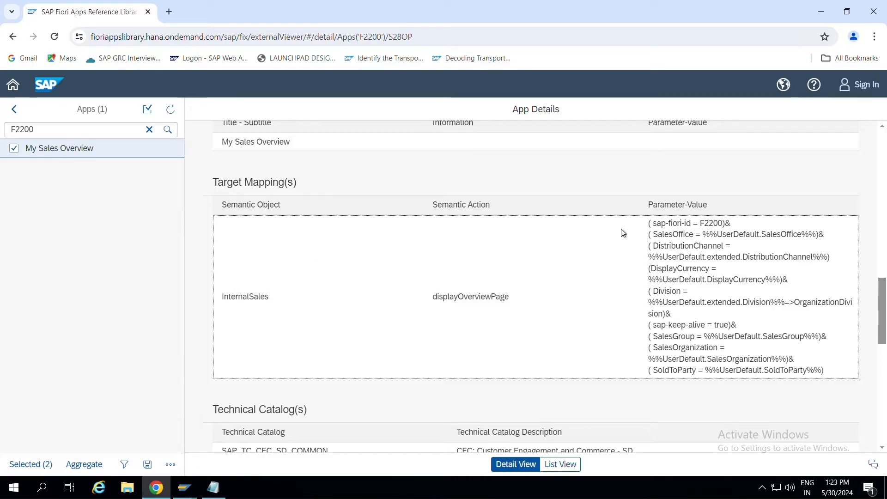
drag(637, 224, 729, 325)
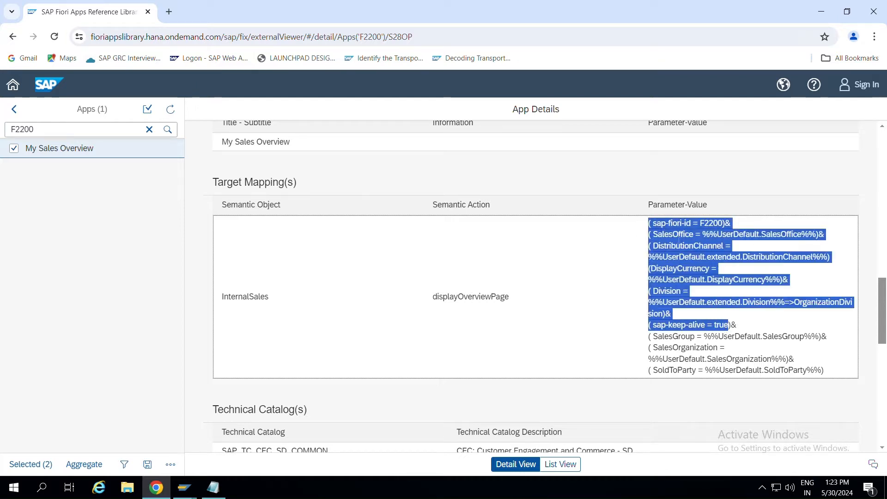
click(640, 309)
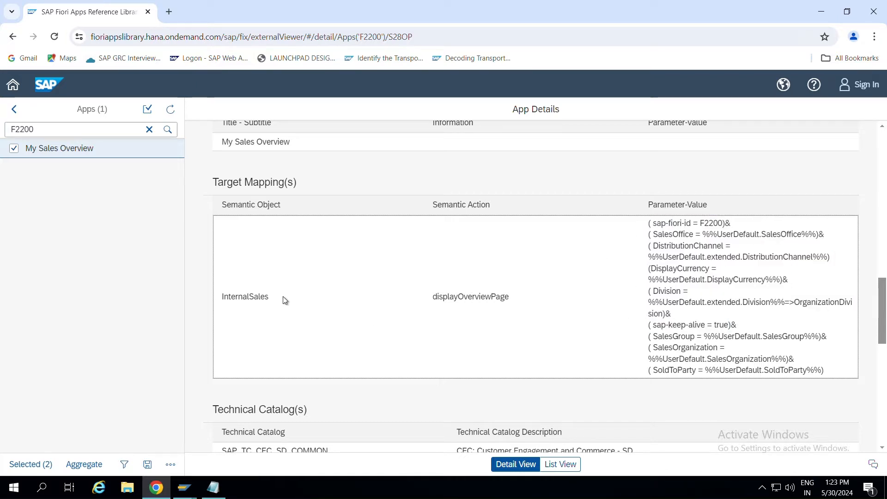
Review the %% user-default markers for SalesOffice and DistributionChannel under Target Mapping(s).
scroll(279, 301, down, 2)
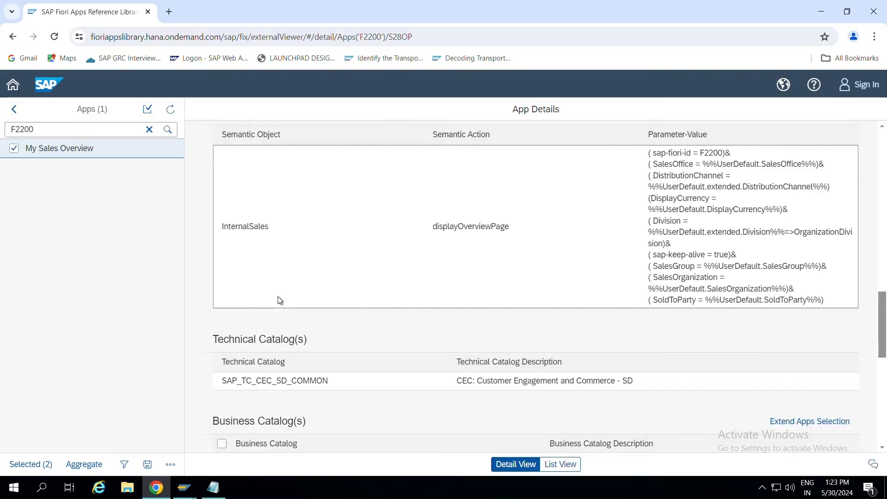
scroll(279, 300, down, 1)
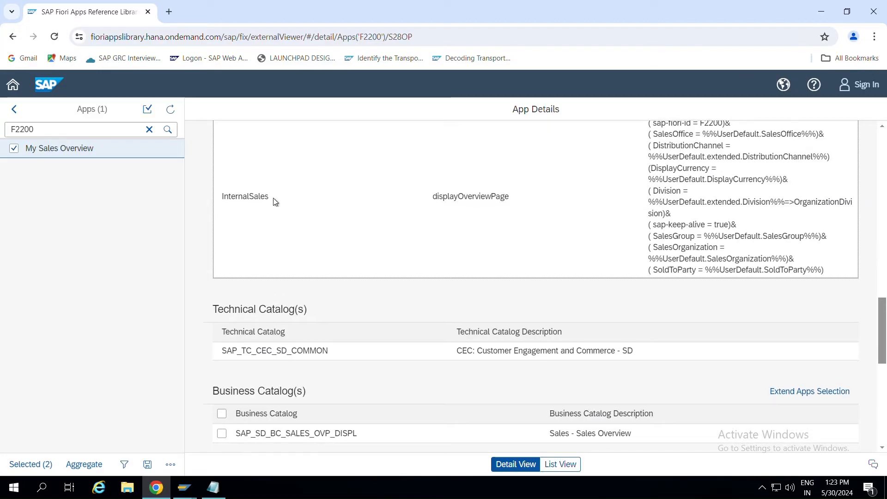
drag(275, 202, 220, 199)
drag(430, 200, 513, 198)
scroll(518, 199, up, 3)
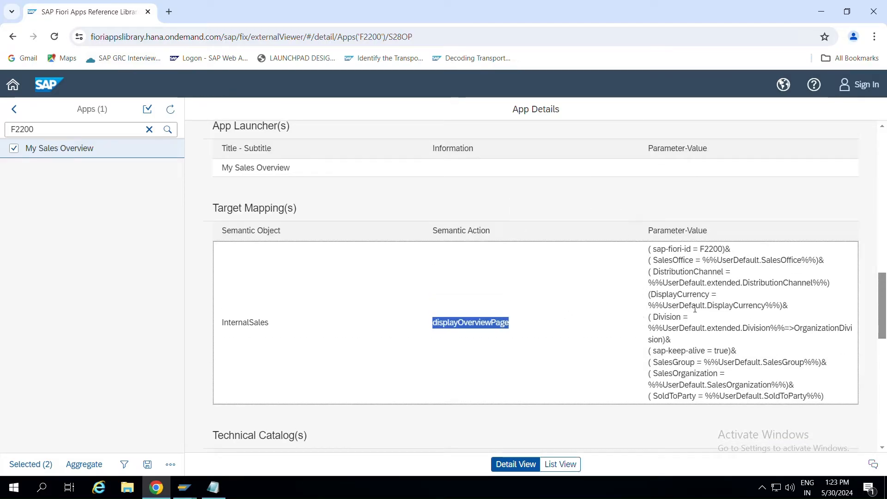
drag(651, 260, 718, 261)
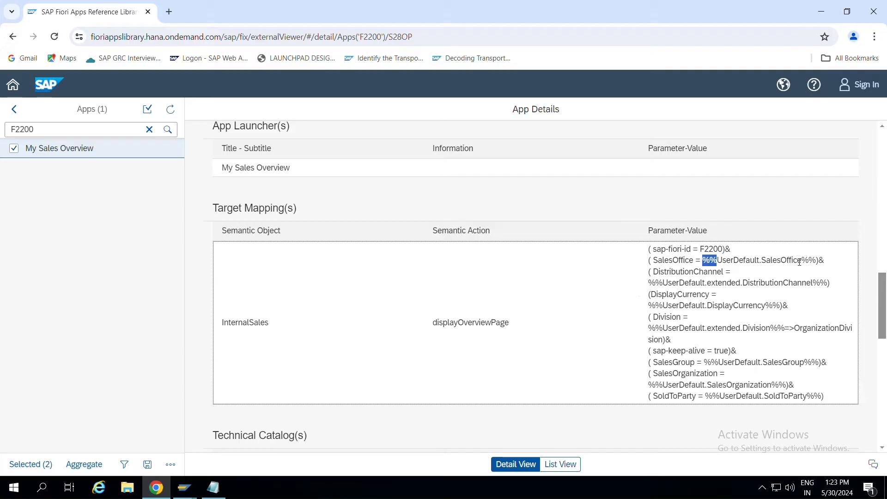
click(744, 272)
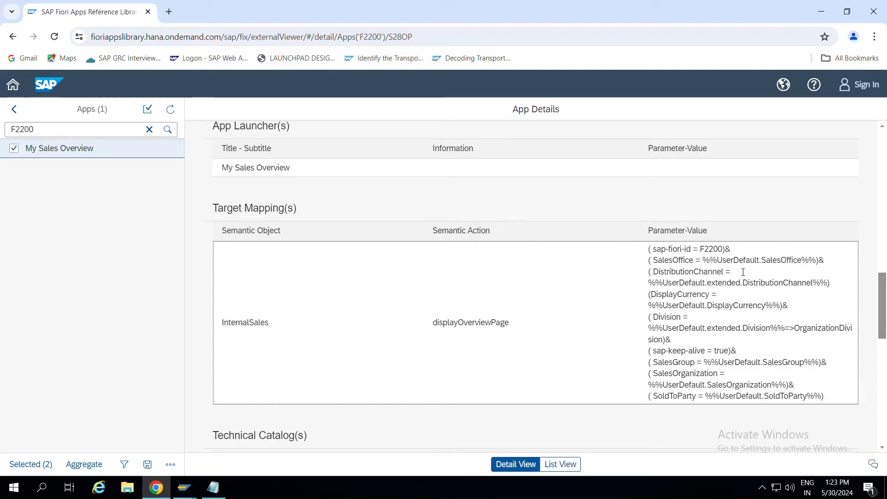
drag(648, 282, 666, 284)
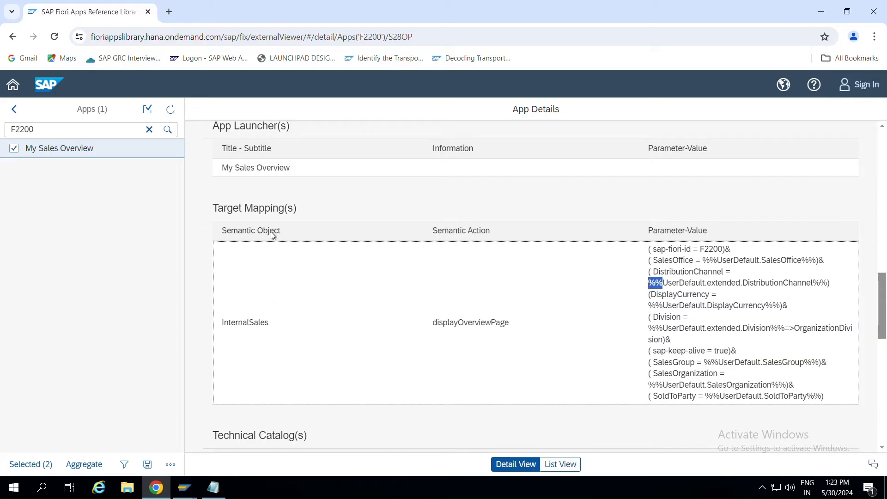
drag(210, 208, 323, 217)
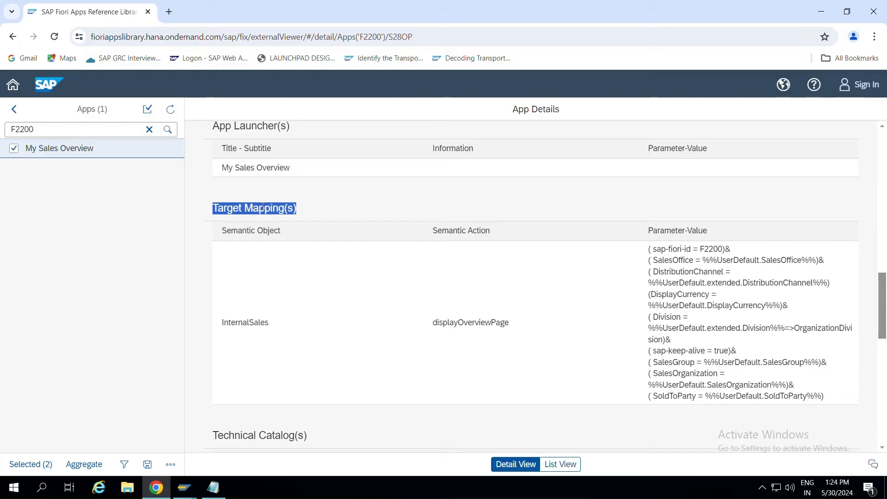
Select technical catalog SAP_TC_CEC_SD_COMMON and dismiss the WhatsApp chat notification.
scroll(321, 285, down, 5)
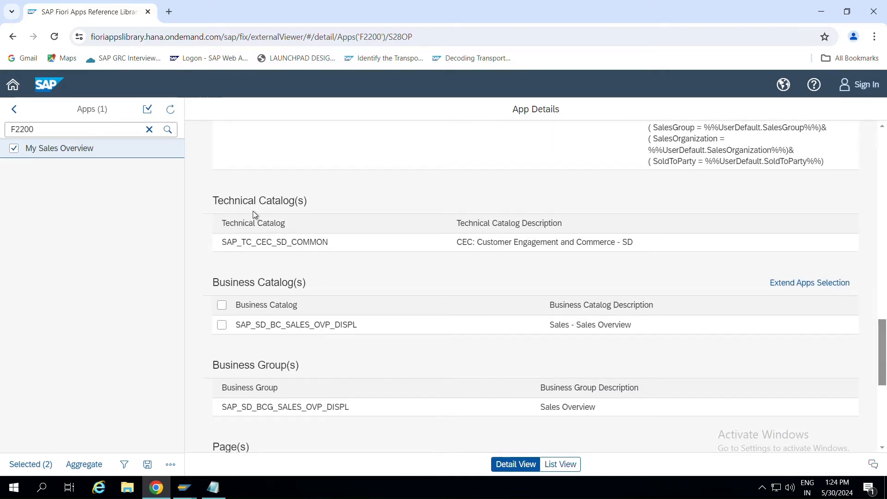
drag(212, 201, 343, 205)
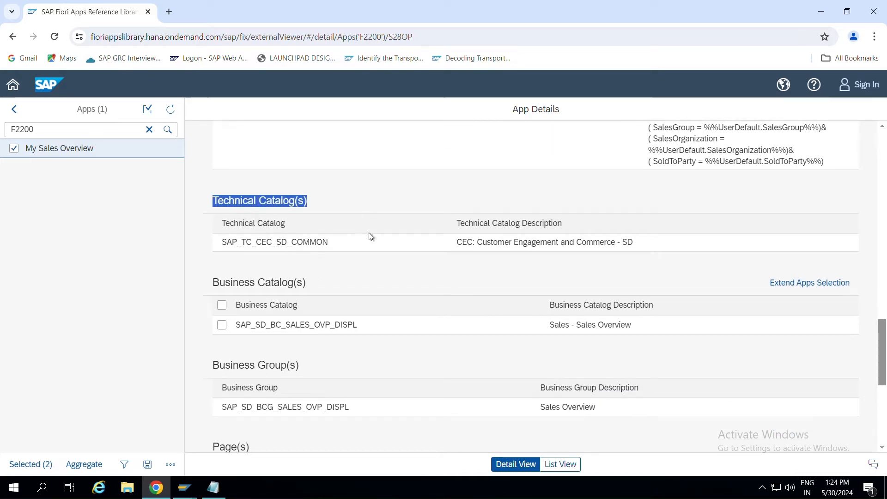
click(336, 251)
double_click(240, 252)
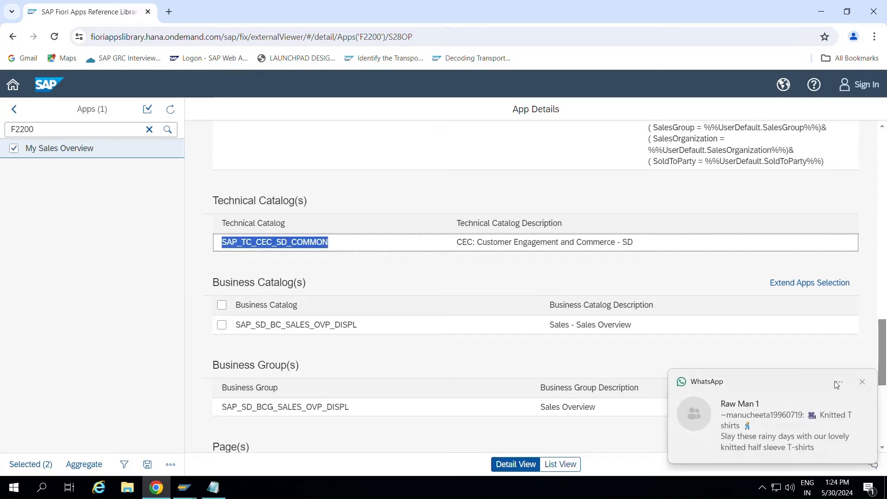
click(863, 384)
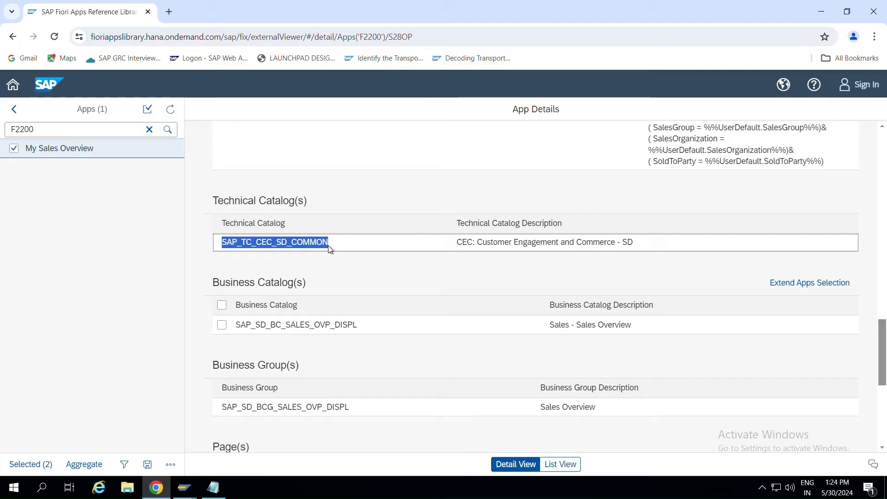
click(217, 241)
drag(223, 242, 348, 250)
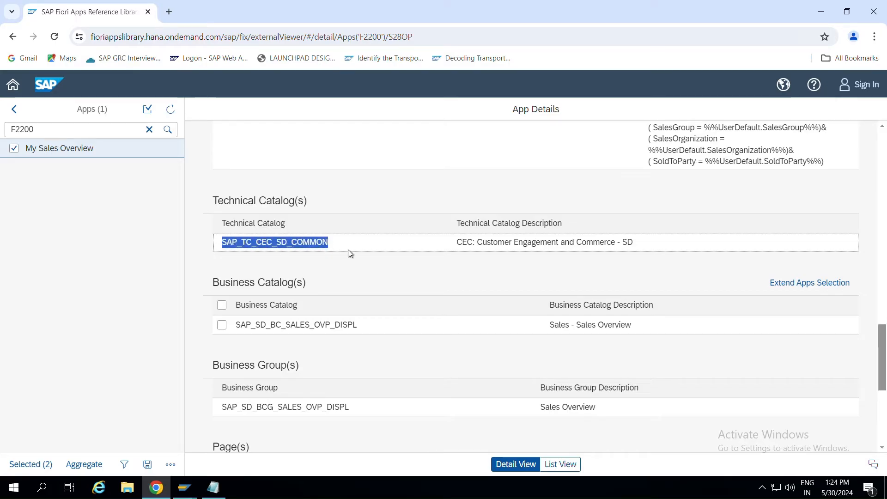
scroll(349, 252, down, 2)
Highlight the Business Catalog(s) heading and SAP_SD_BC_SALES_OVP_DISPL, comparing it with SAP_TC_CEC_SD_COMMON.
click(214, 198)
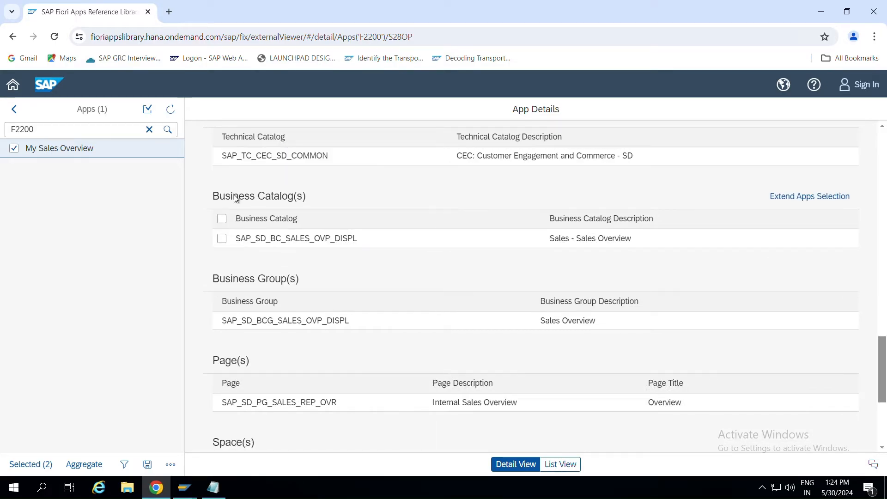
triple_click(214, 197)
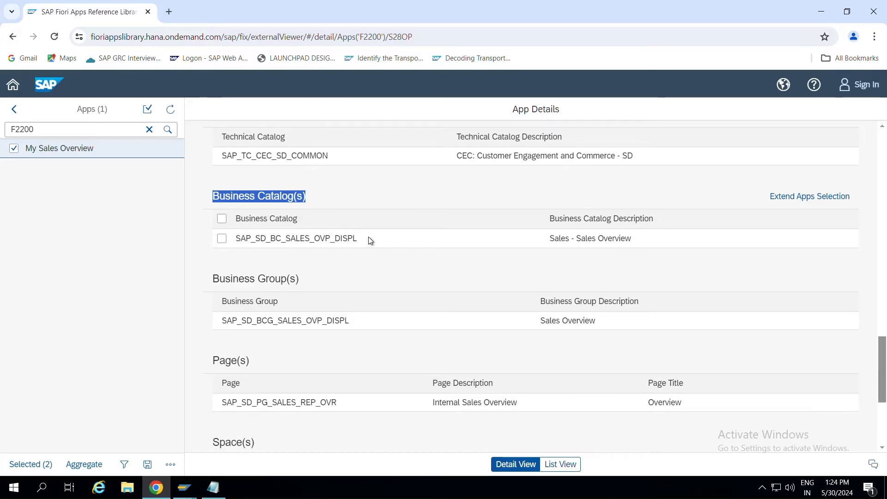
scroll(370, 239, up, 3)
scroll(370, 239, down, 3)
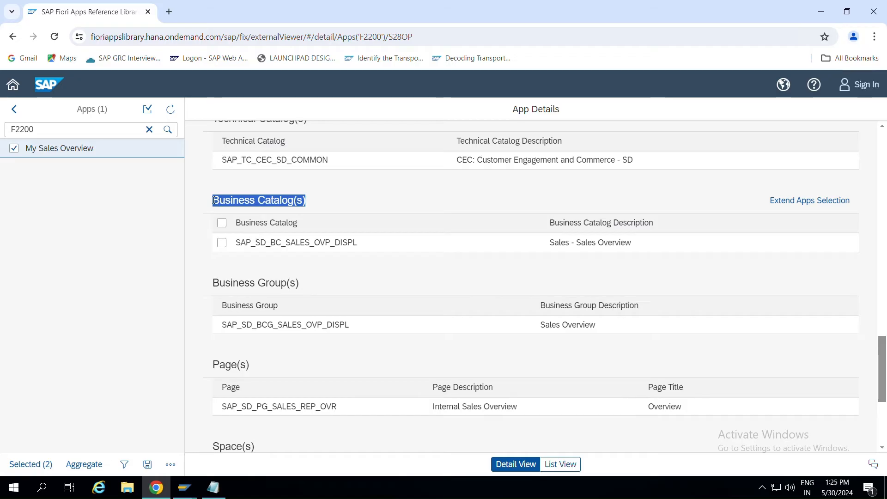
drag(236, 242, 362, 249)
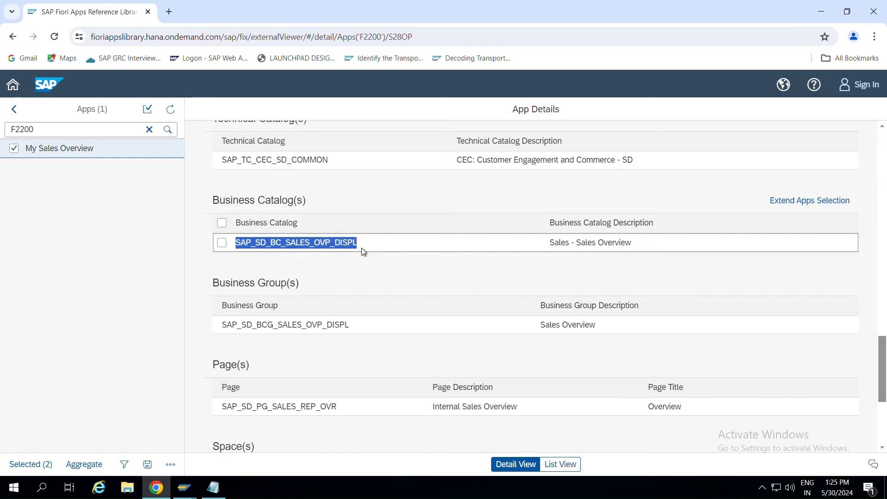
scroll(362, 249, up, 1)
drag(329, 215, 211, 212)
drag(360, 298, 218, 296)
click(260, 299)
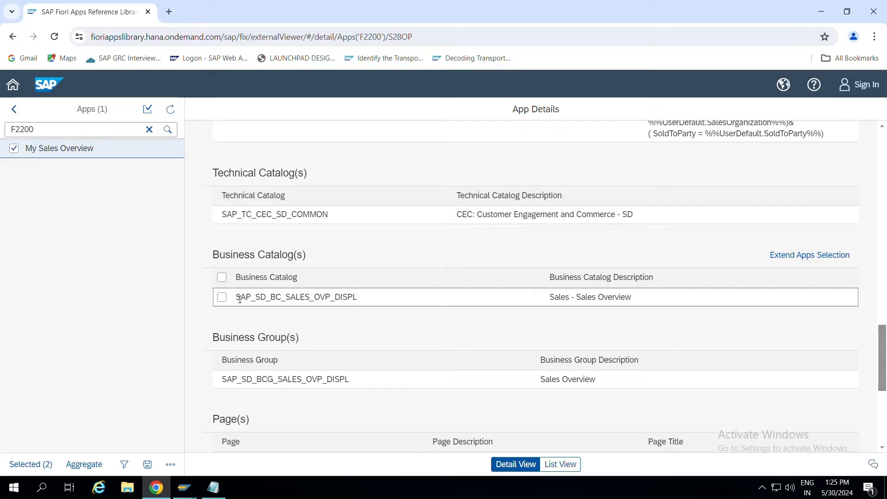
drag(235, 299, 377, 301)
scroll(378, 303, down, 4)
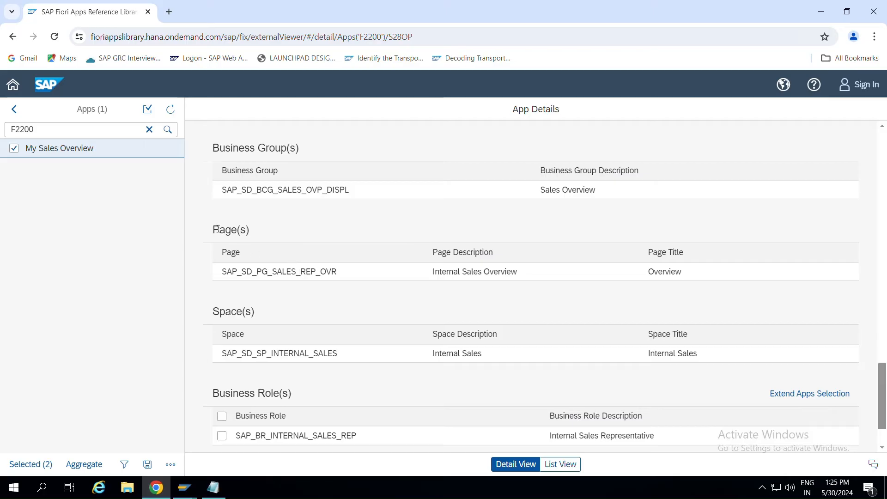
Highlight the Page(s) and Space(s) headings for SAP_SD_PG_SALES_REP_OVR and SAP_SD_SP_INTERNAL_SALES.
drag(260, 316, 201, 311)
drag(259, 237, 207, 230)
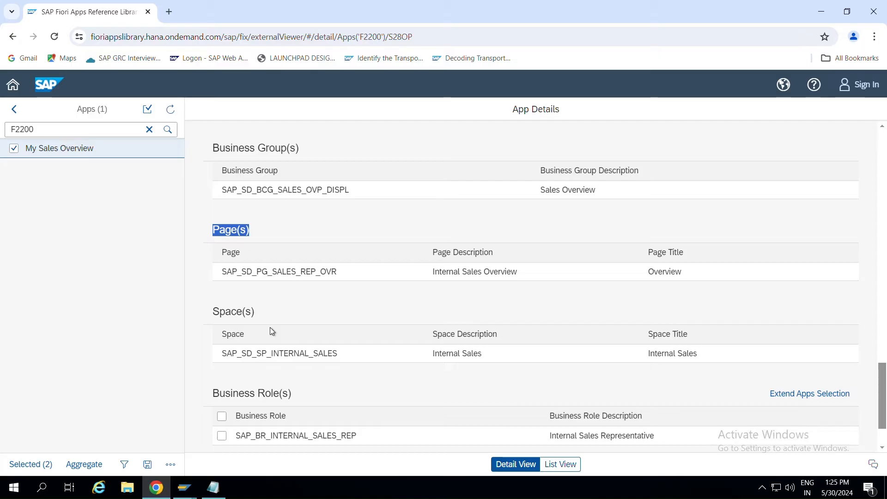
drag(256, 313, 220, 313)
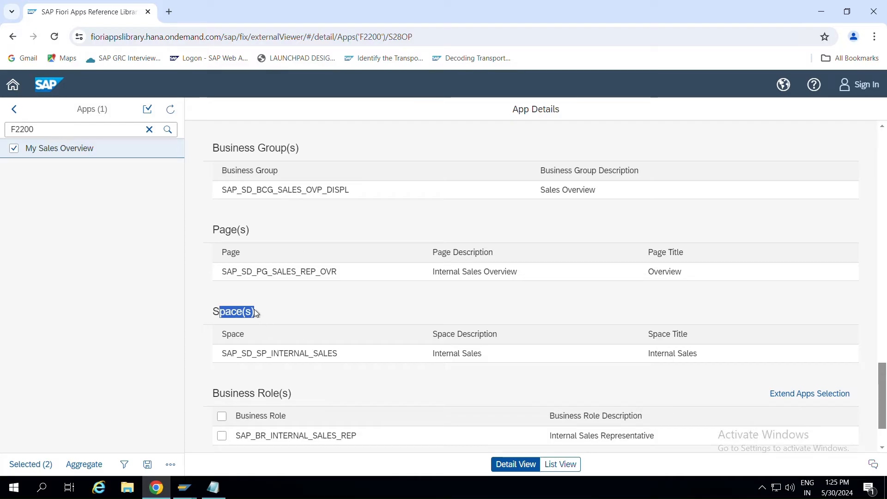
click(254, 231)
drag(254, 231, 199, 229)
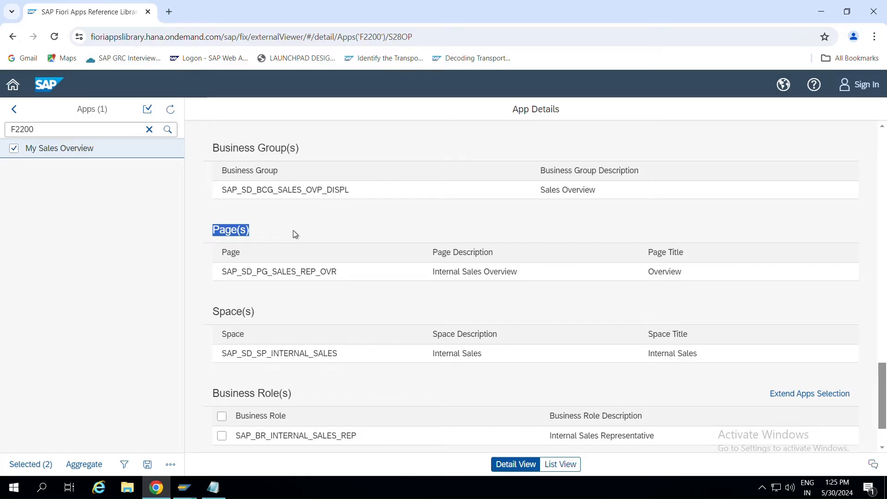
scroll(293, 231, down, 2)
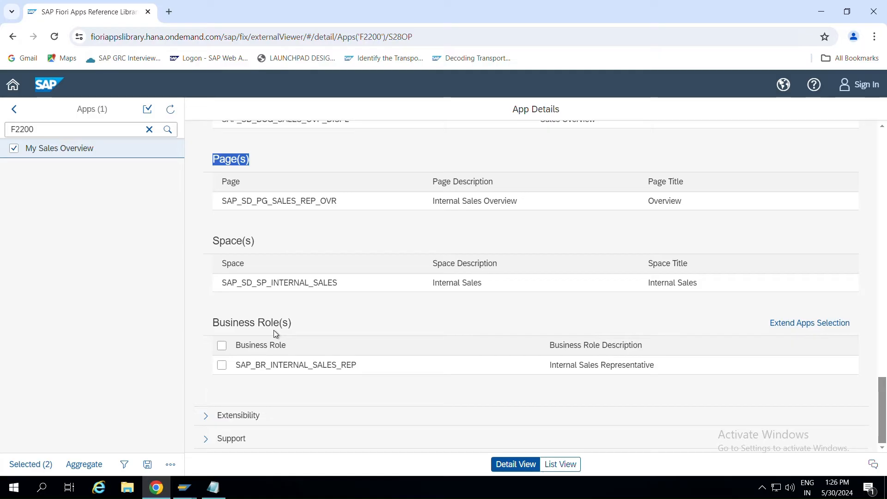
Select business role SAP_BR_INTERNAL_SALES_REP, then bring the SAP Easy Access window forward.
drag(291, 328, 202, 323)
drag(361, 368, 240, 367)
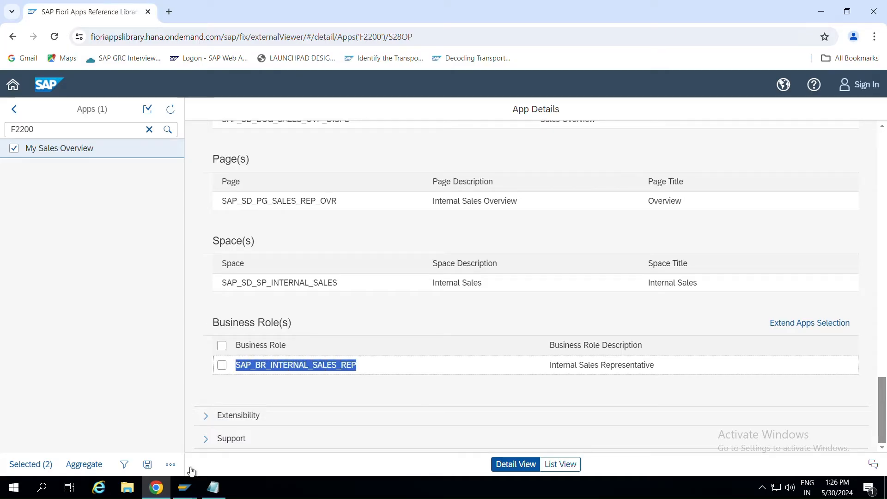
mouse_move(184, 488)
click(190, 447)
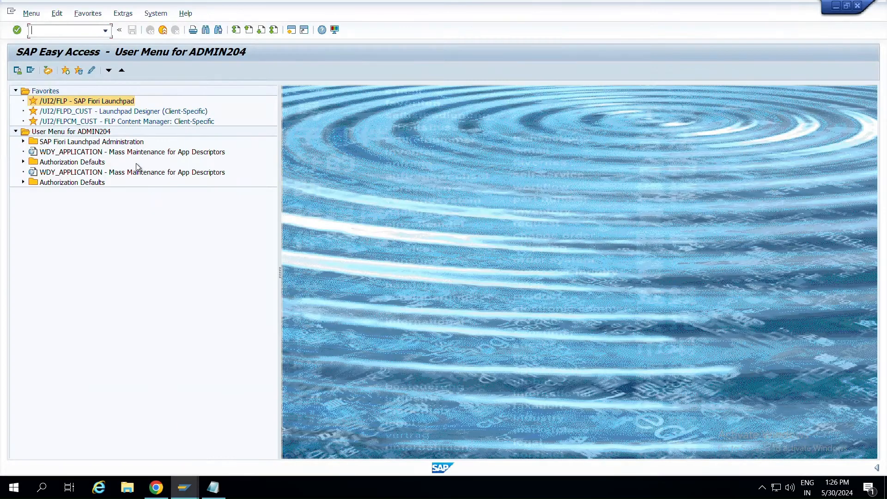
Run PFCG and display the menu of role SAP_BR_INTERNAL_SALES_REP.
text(pfcg)
key(Return)
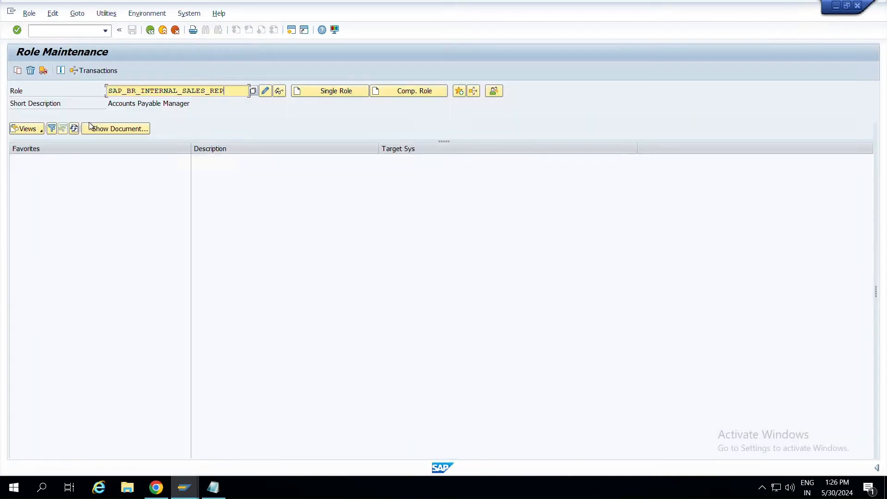
click(279, 91)
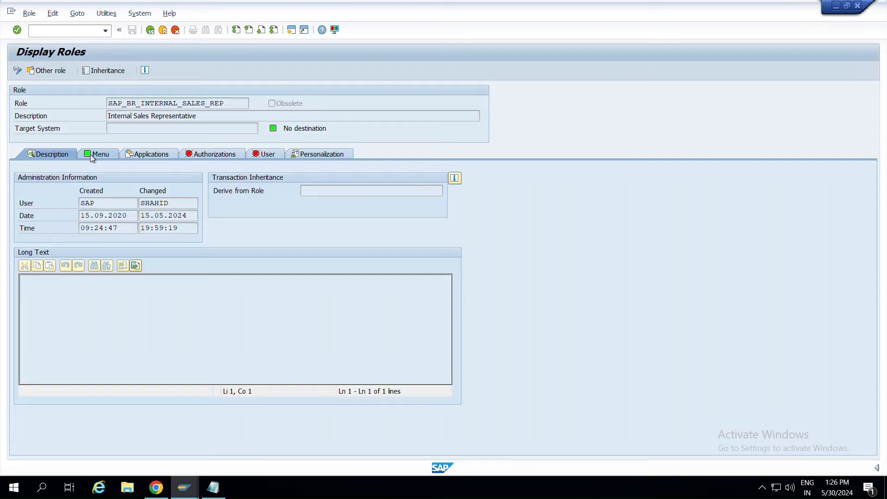
click(91, 155)
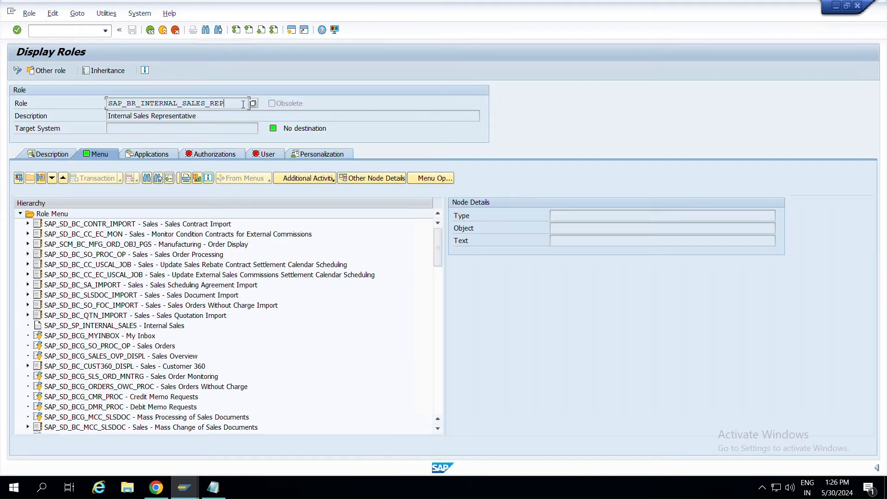
key(Tab)
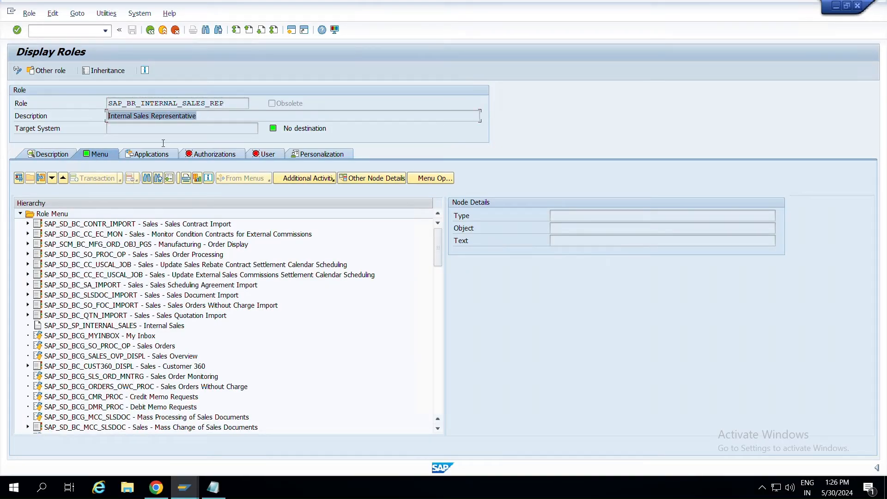
Inspect the role's menu entries, from Sales Contract Import to the Internal Sales space.
click(80, 226)
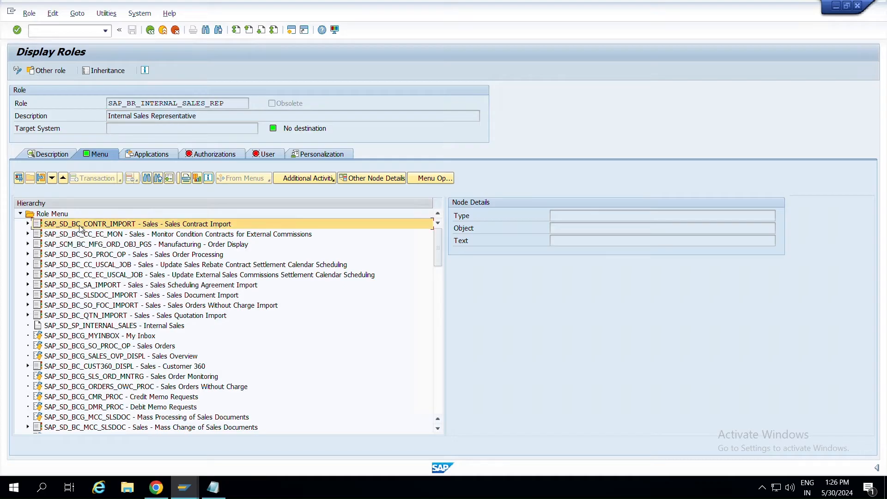
click(83, 233)
click(103, 248)
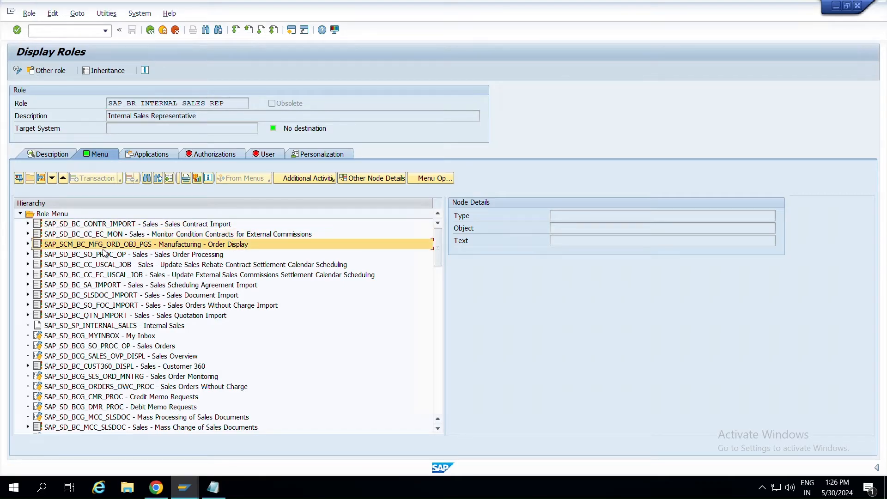
click(105, 254)
click(113, 264)
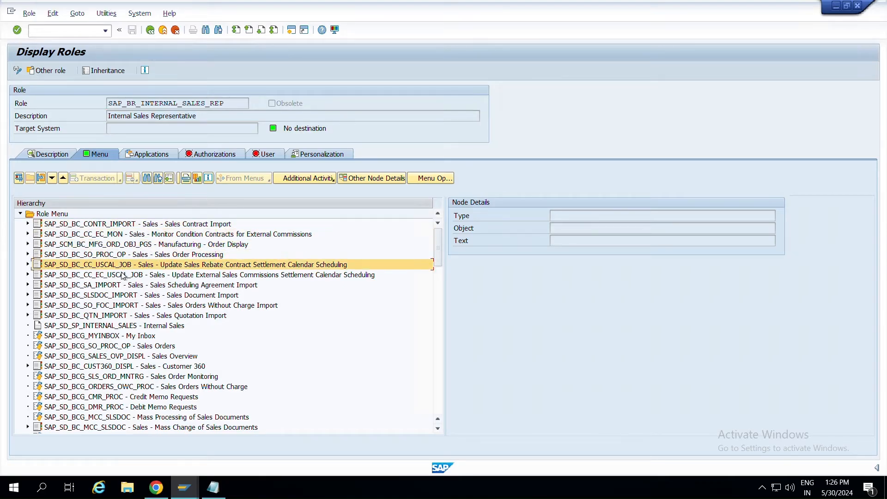
click(122, 276)
click(131, 286)
click(135, 296)
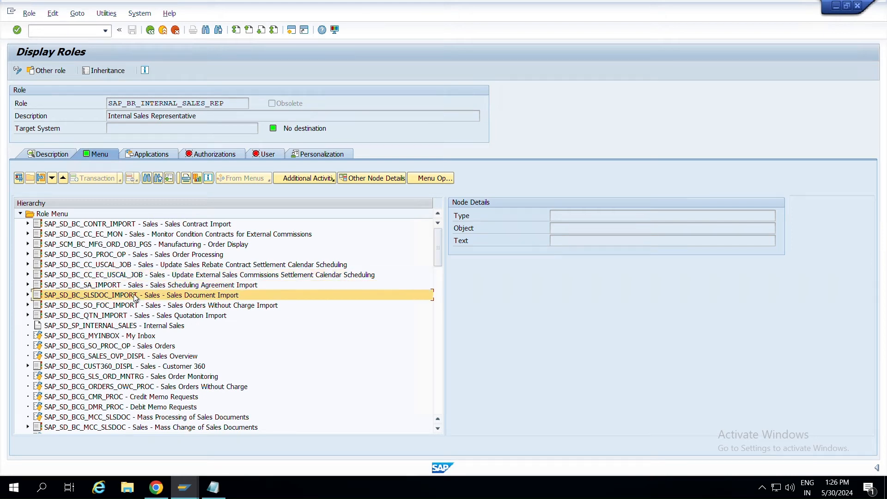
click(138, 306)
click(153, 327)
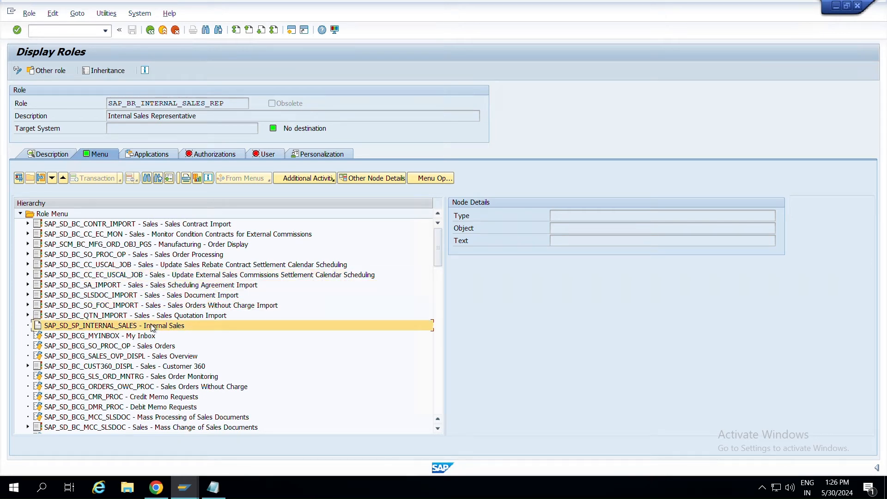
click(120, 315)
Select the role name and description, return to Role Maintenance, then switch to the browser.
drag(233, 103, 43, 98)
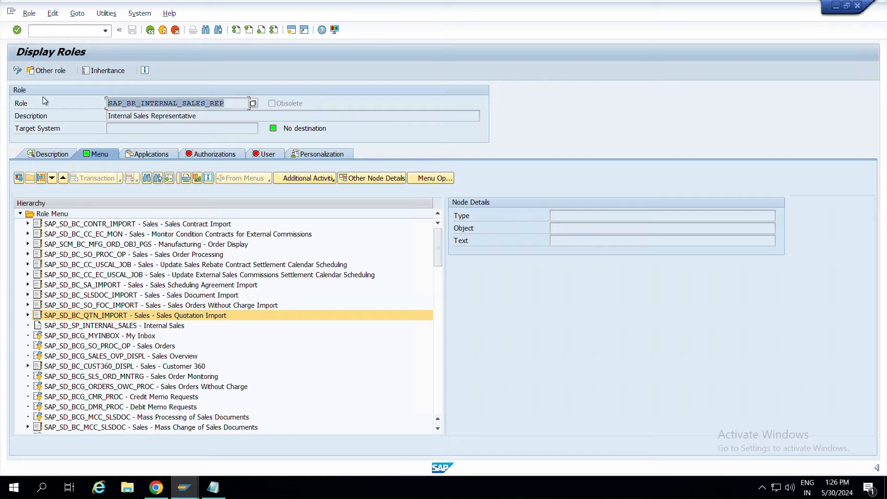
drag(216, 119, 56, 119)
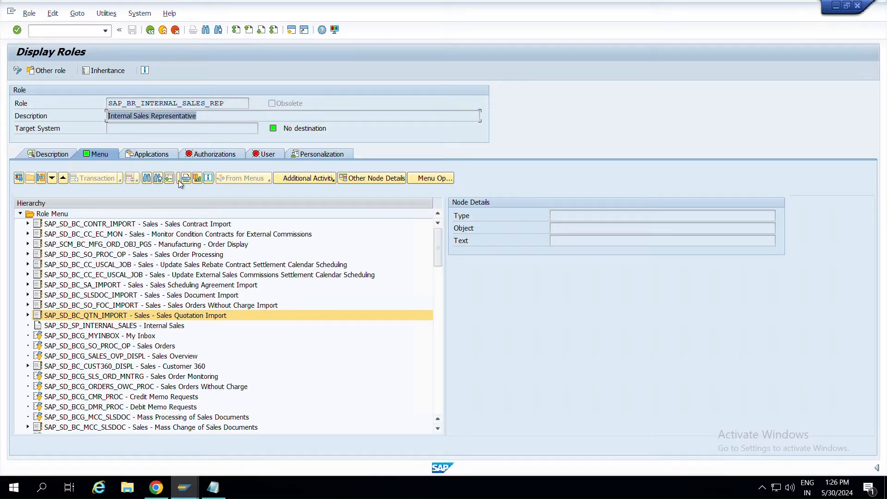
key(F3)
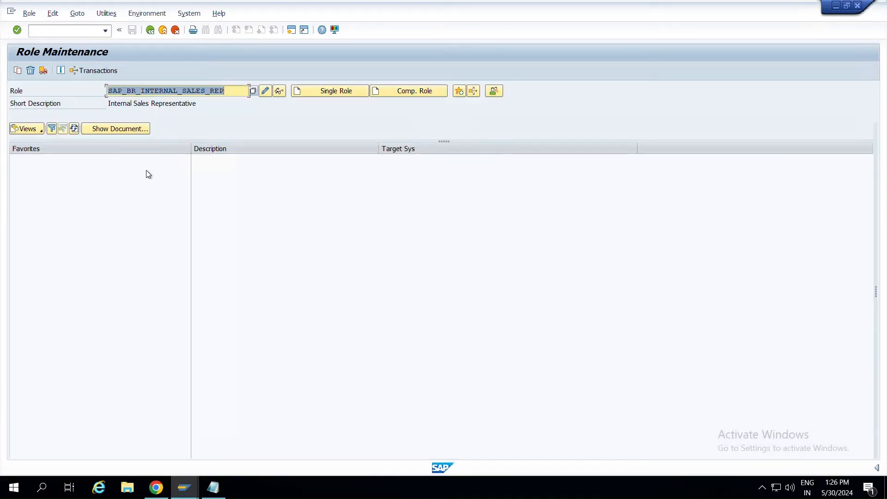
key(alt+Tab)
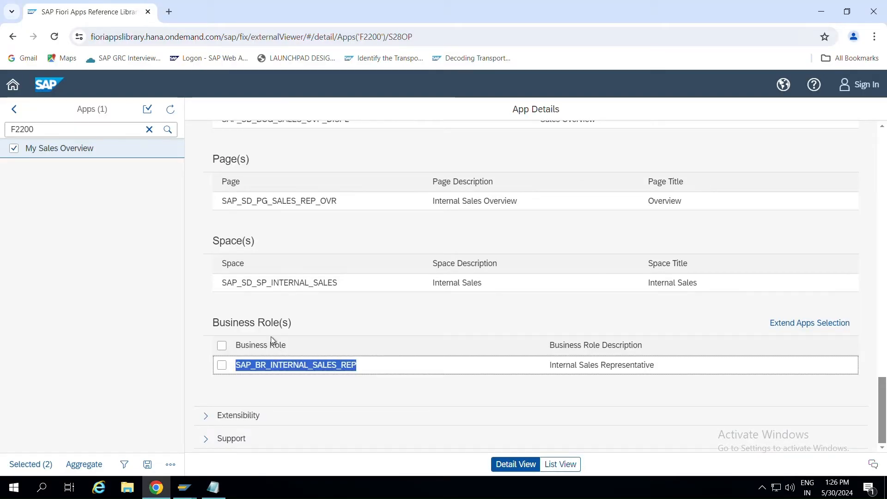
Locate and select OData service SD_F2200_OVP_ISR_SRV in the app details.
scroll(301, 198, up, 15)
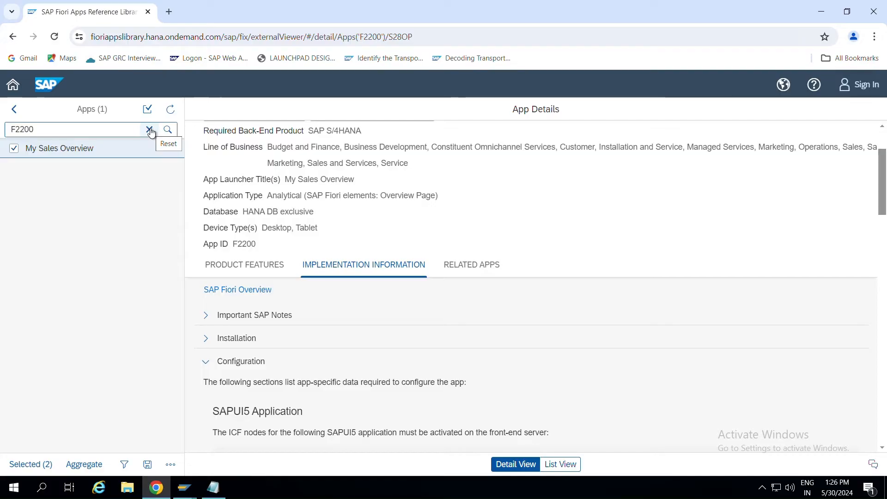
scroll(255, 249, up, 2)
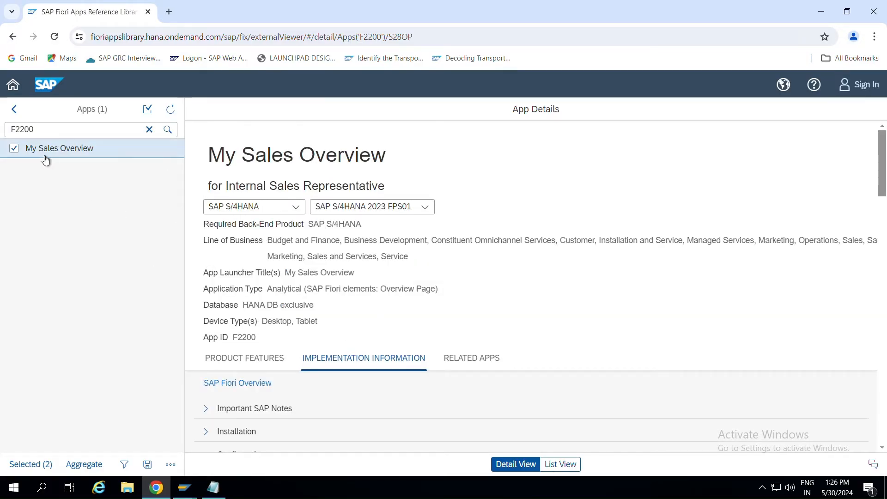
scroll(256, 259, down, 5)
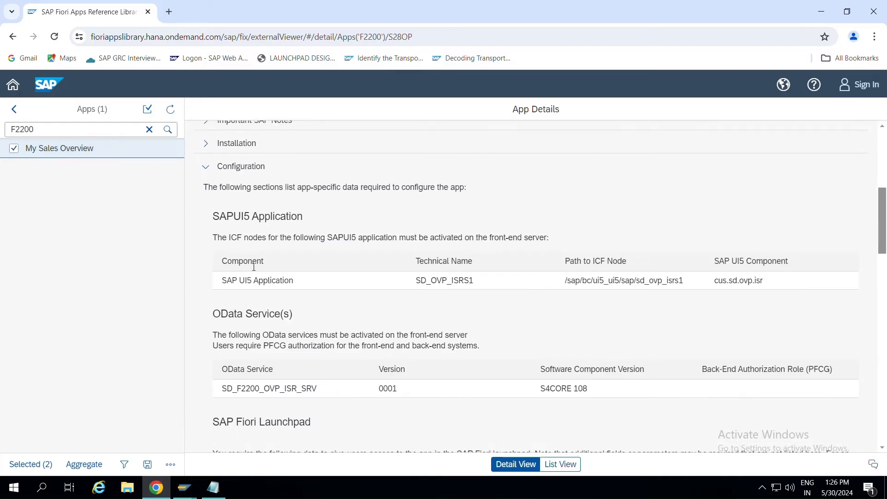
scroll(252, 265, down, 2)
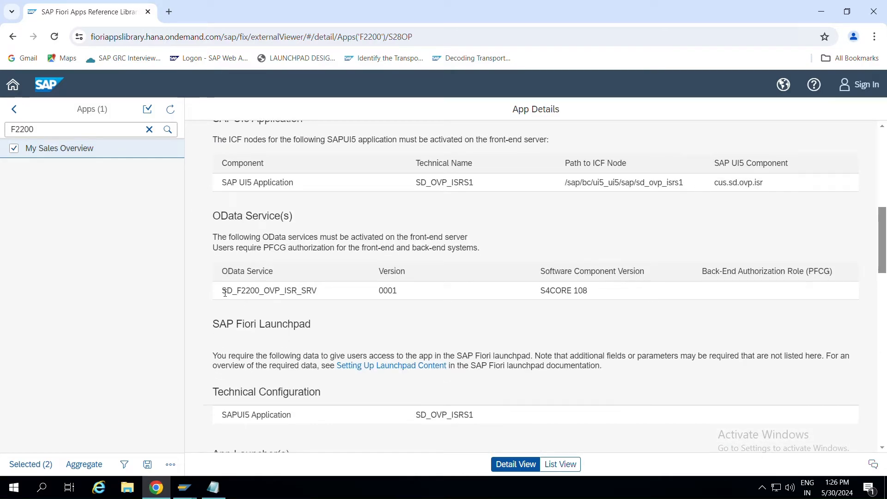
drag(222, 291, 319, 296)
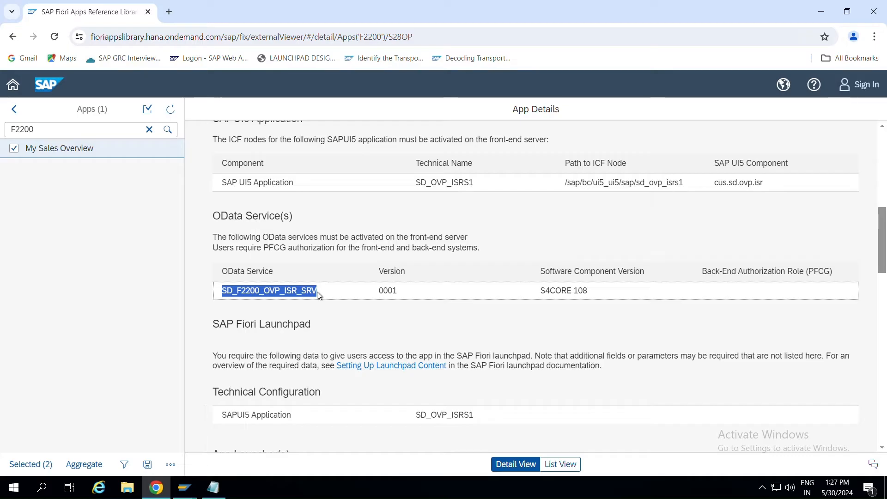
scroll(319, 295, down, 2)
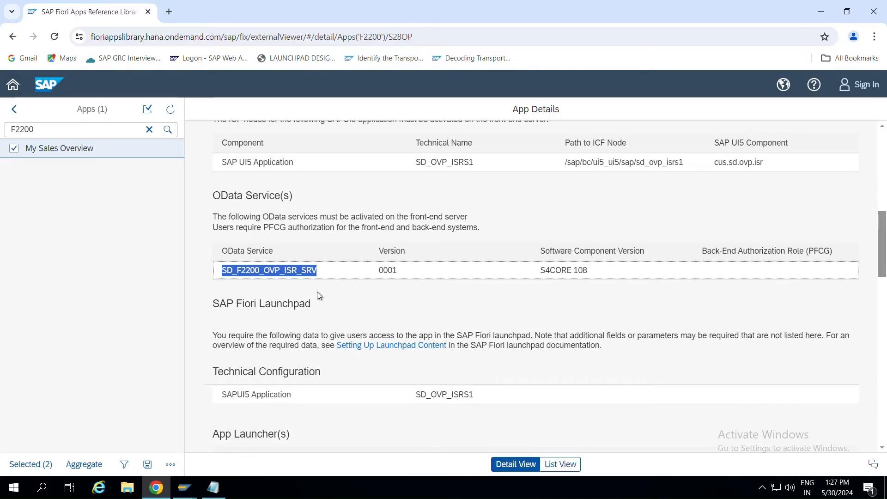
scroll(299, 355, up, 10)
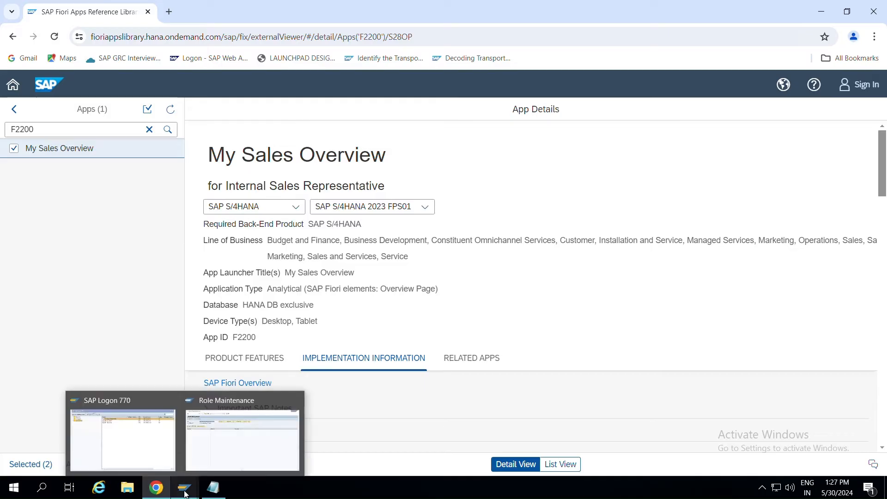
Glance at Notepad, return to the app details, then bring up Notepad's jump list.
click(215, 486)
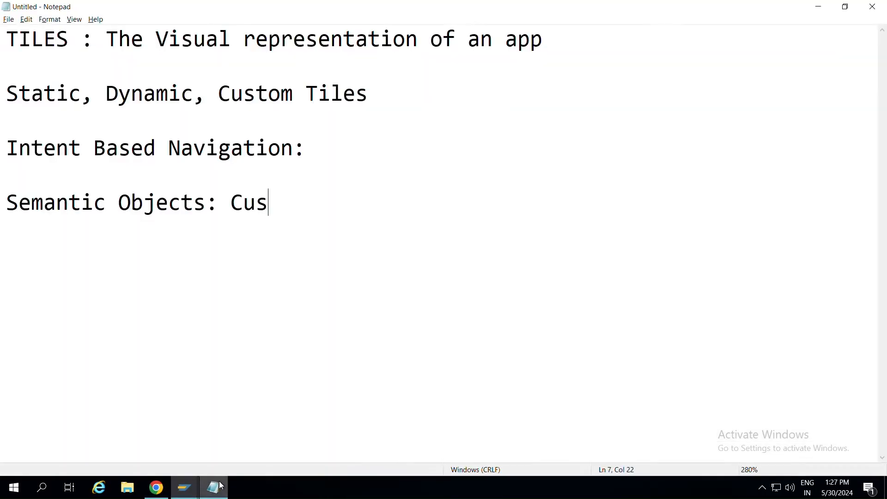
key(alt+Tab)
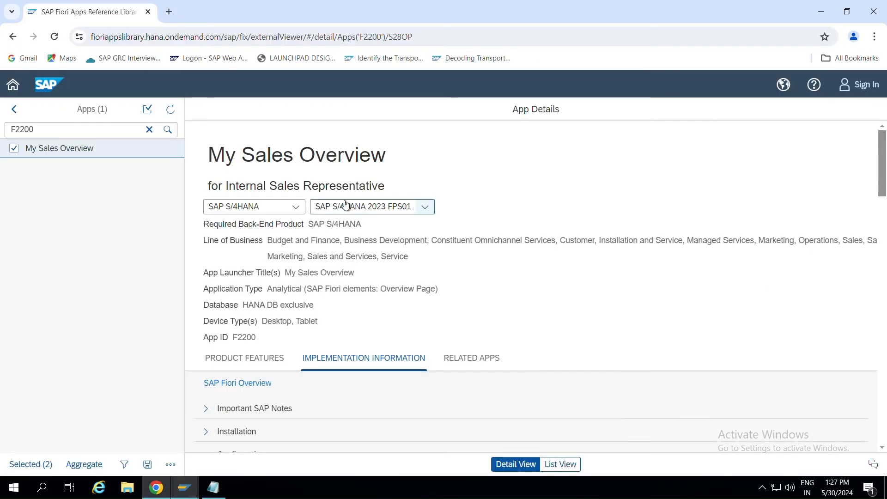
right_click(213, 488)
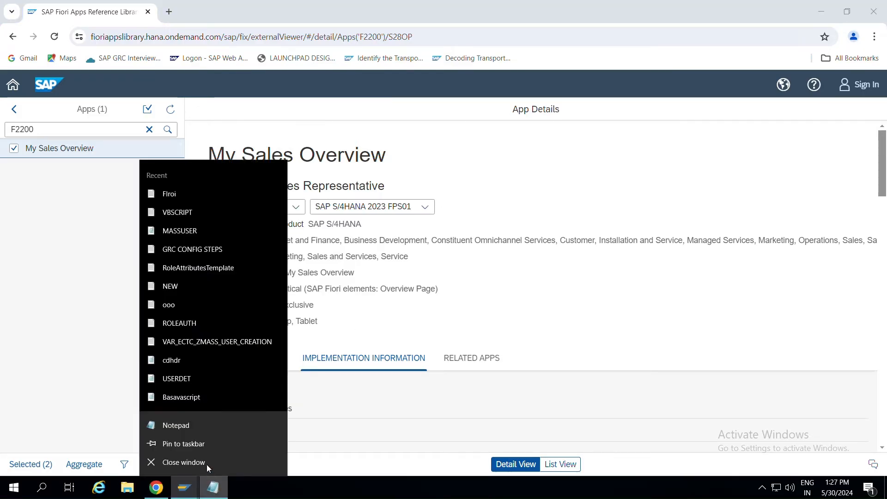
Open a new maximized Notepad and paste the My Sales Overview title into it.
click(190, 422)
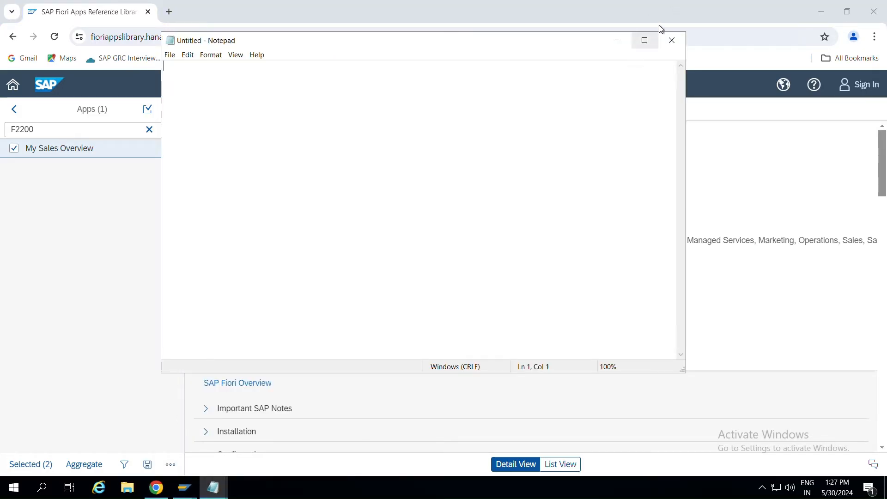
click(647, 41)
key(alt+Tab)
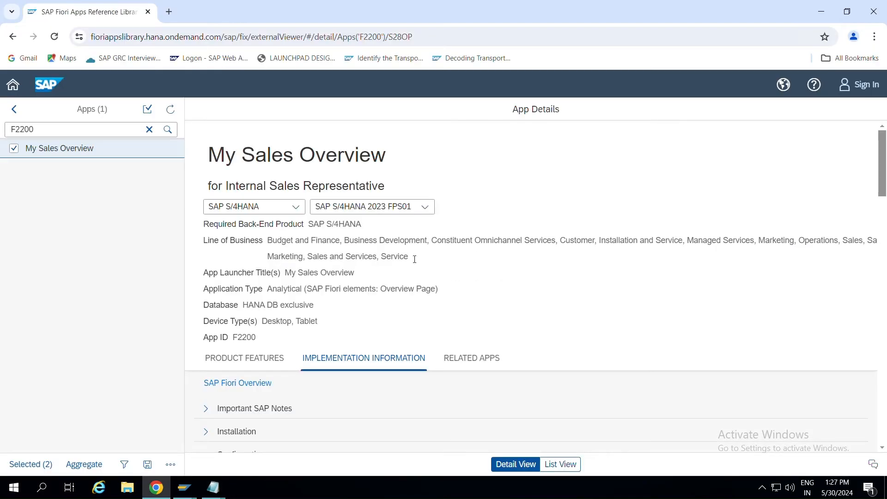
scroll(429, 278, down, 2)
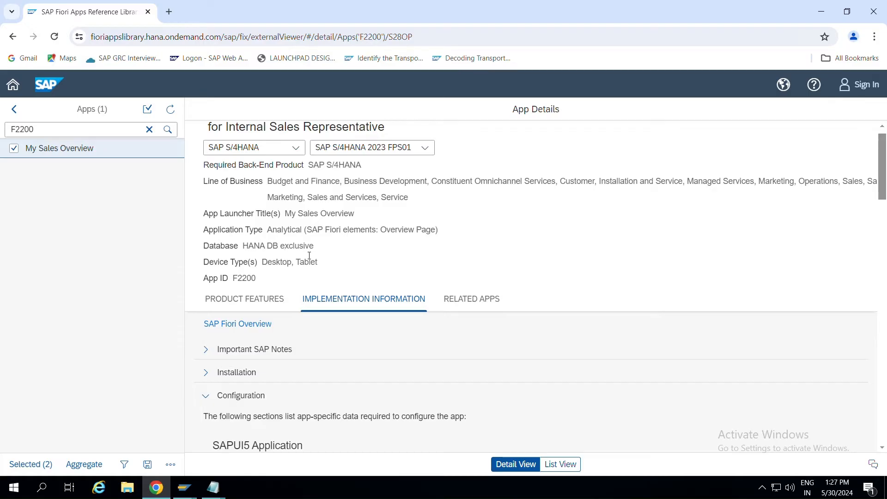
scroll(310, 256, up, 2)
drag(398, 162, 205, 155)
key(ctrl+c)
key(alt+Tab)
key(ctrl+v)
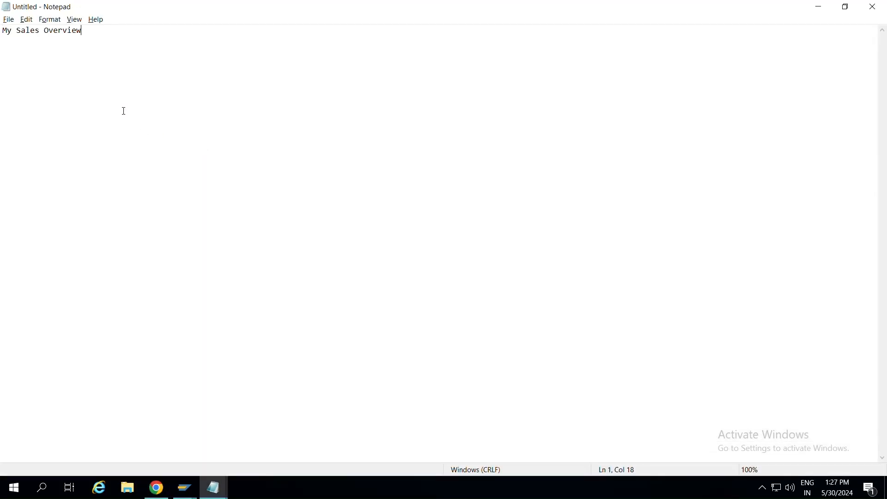
key(alt+Tab)
Add 'ODATA Service:' followed by SD_F2200_OVP_ISR_SRV to the note.
scroll(291, 318, down, 5)
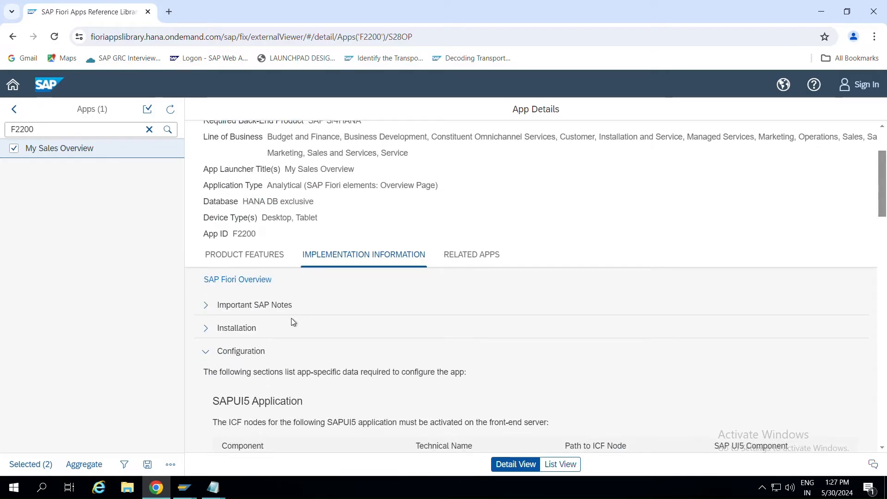
scroll(292, 318, down, 2)
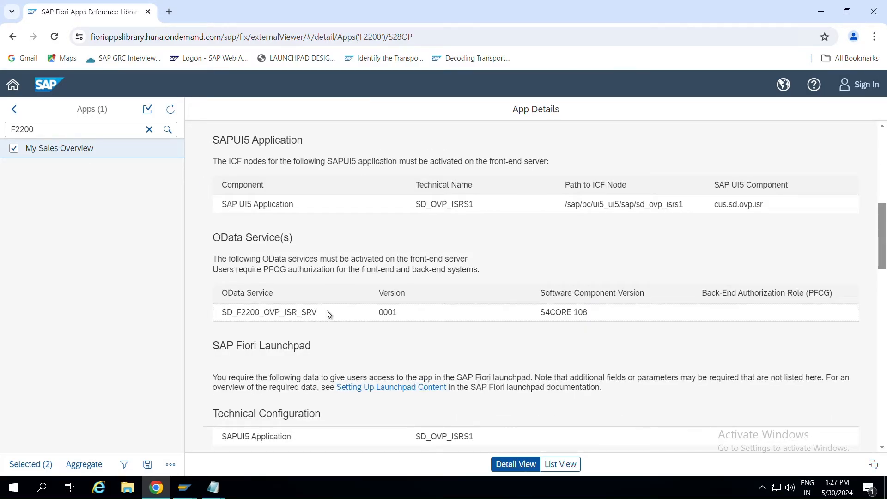
drag(327, 313, 211, 318)
key(alt+Tab)
text(ODATA Service)
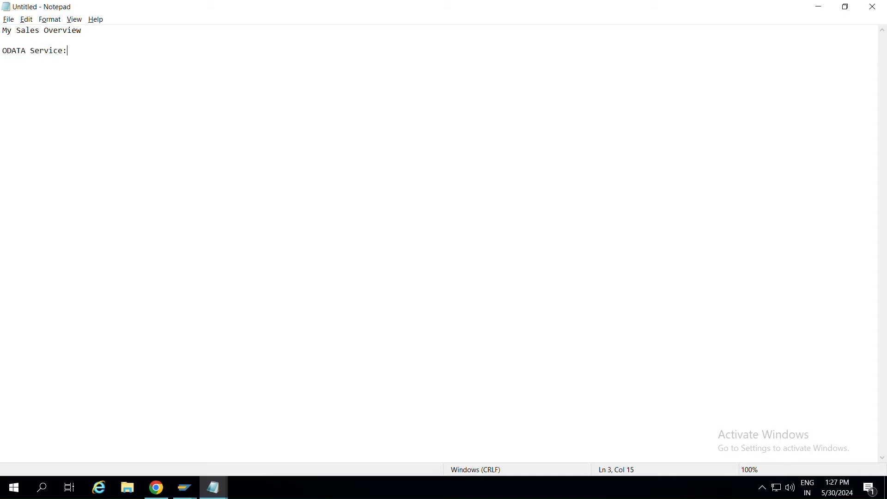
text(:)
key(ctrl+v)
Paste semantic object InternalSales into the note.
key(alt+Tab)
scroll(259, 299, down, 3)
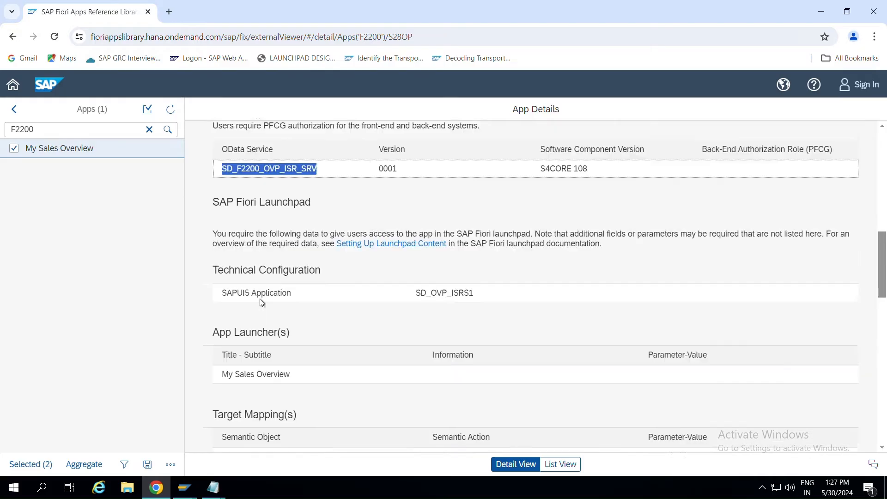
scroll(325, 296, down, 5)
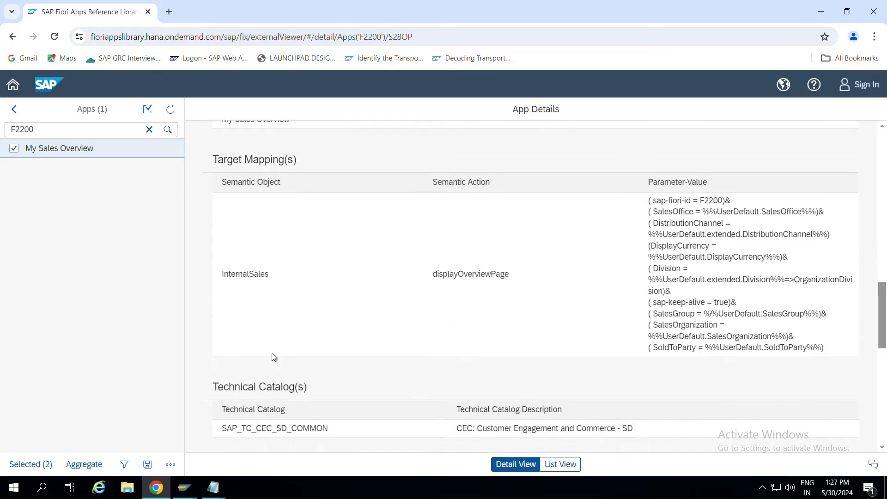
drag(287, 279, 224, 278)
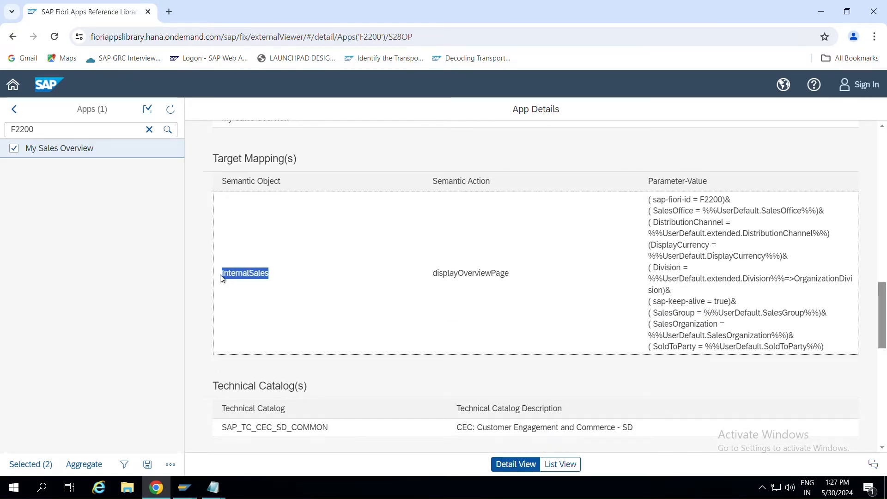
key(alt+Tab)
key(ctrl+v)
Add the 'SA:' line with displayOverviewPage and the 'SO :' label before InternalSales.
key(alt+Tab)
click(514, 279)
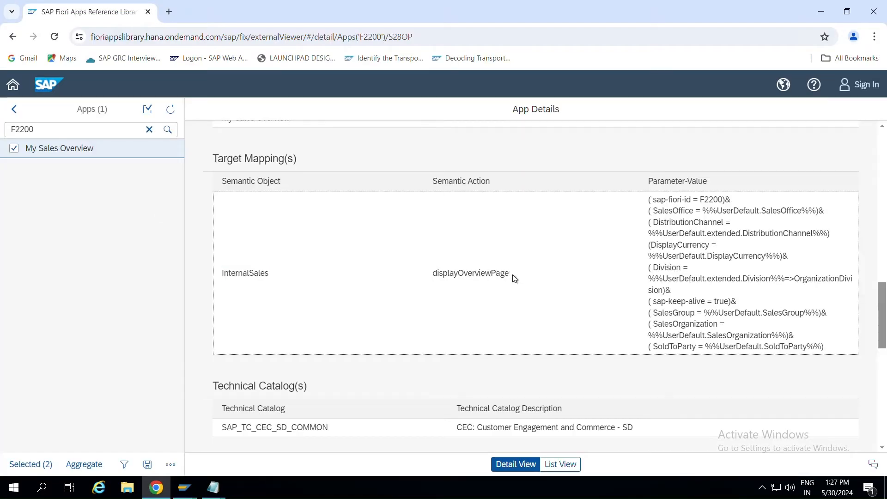
drag(514, 279, 419, 279)
key(alt+Tab)
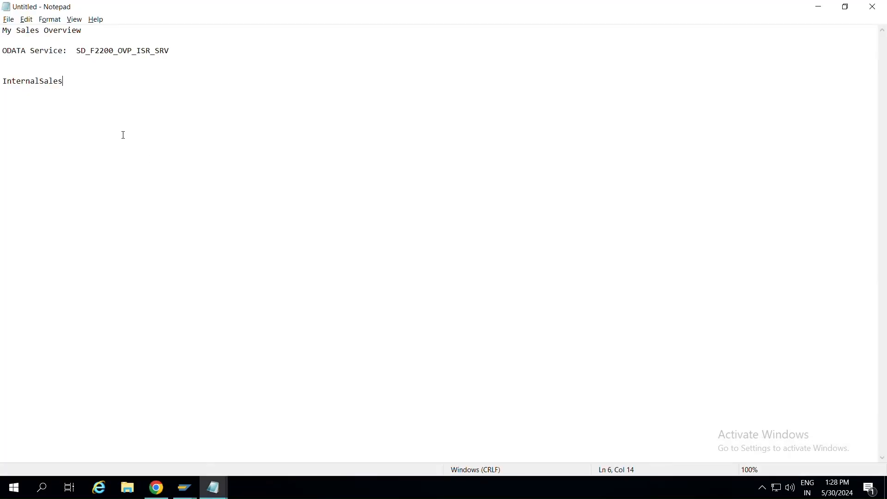
text(SA:)
key(Tab)
key(ctrl+v)
text(SO :)
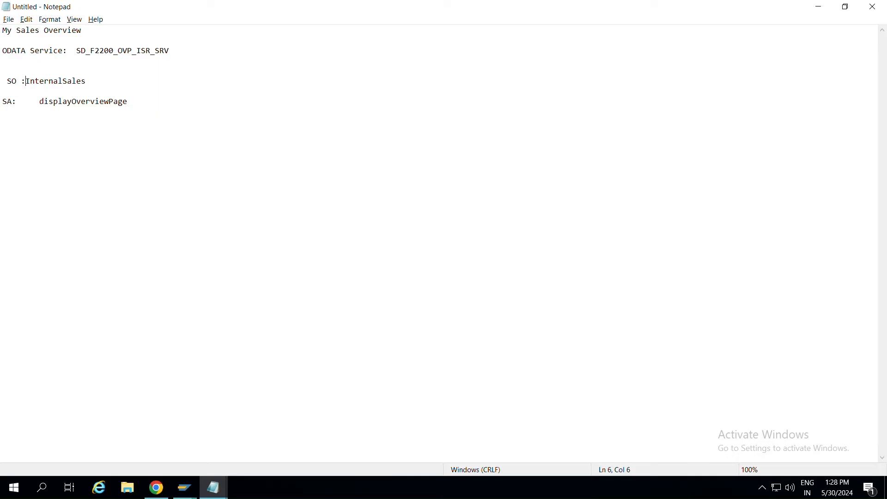
key(BackSpace)
Paste business catalog SAP_SD_BC_SALES_OVP_DISPL on a new line in the note.
key(alt+Tab)
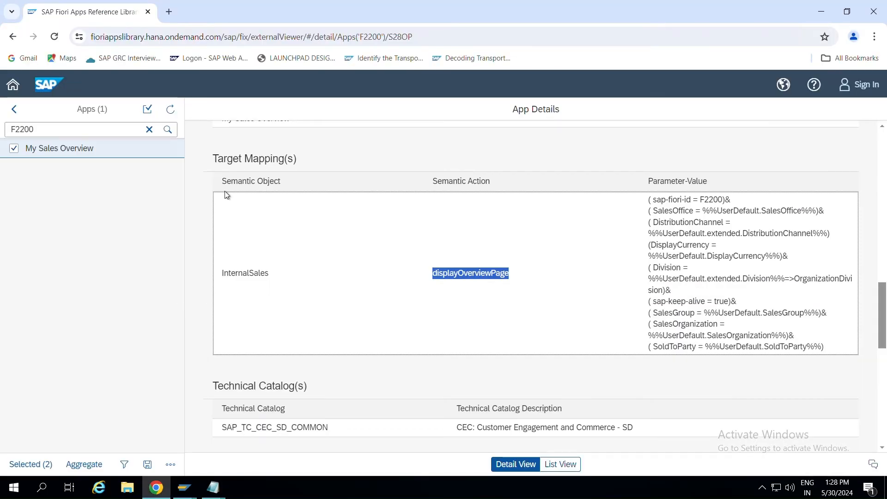
scroll(222, 241, down, 5)
scroll(262, 224, up, 2)
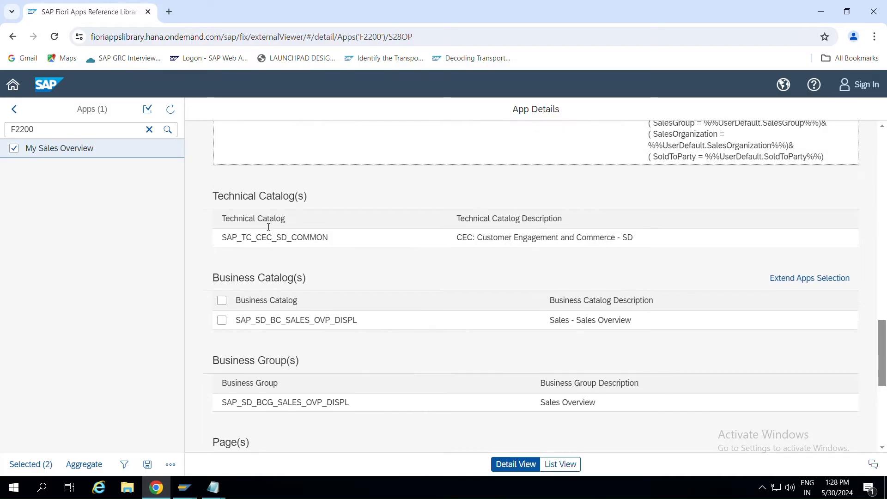
double_click(340, 316)
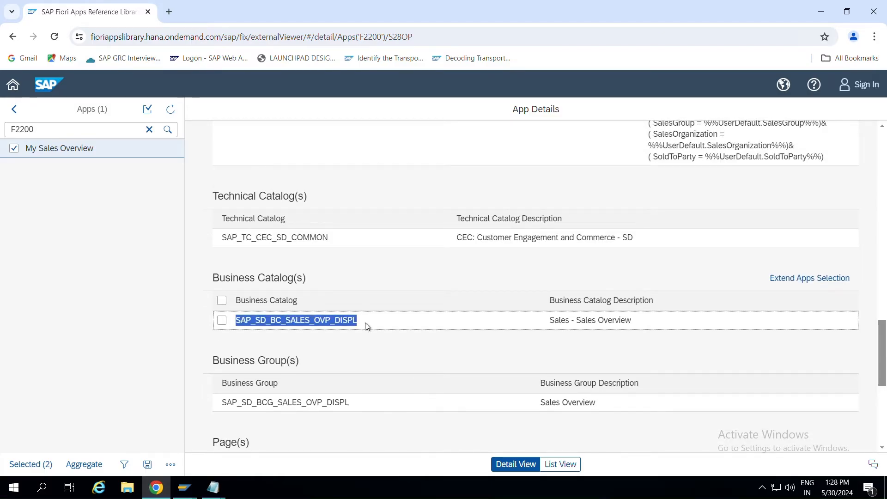
key(alt+Tab)
key(Return)
key(Return)
key(Return)
key(ctrl+v)
key(alt+Tab)
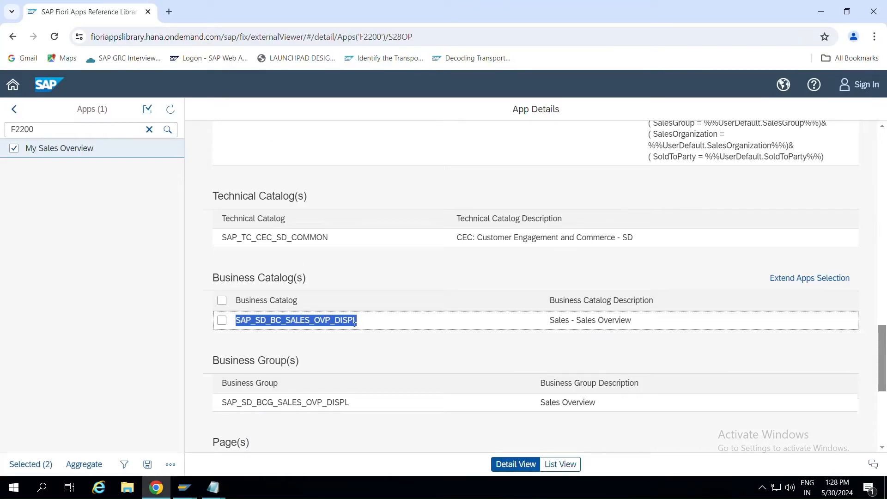
Select page name SAP_SD_PG_SALES_REP_OVR and check it against the note.
scroll(355, 323, down, 4)
scroll(355, 327, down, 2)
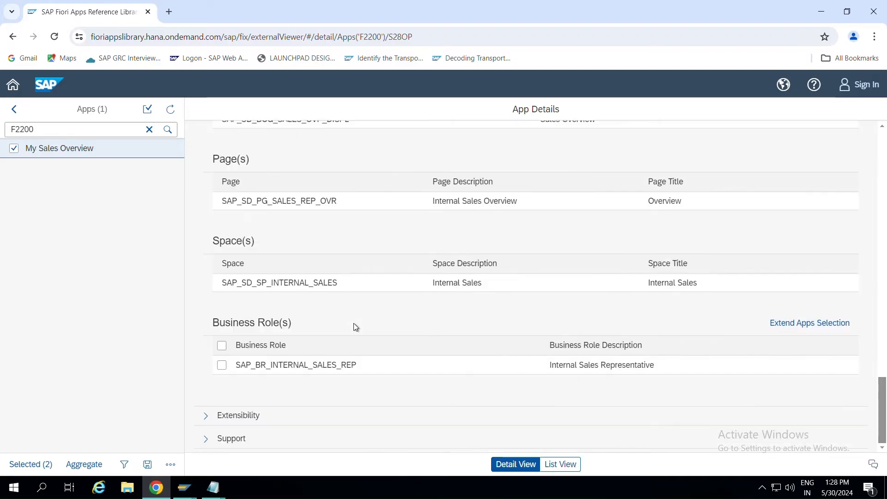
drag(337, 201, 221, 207)
key(alt+Tab)
key(alt+Tab)
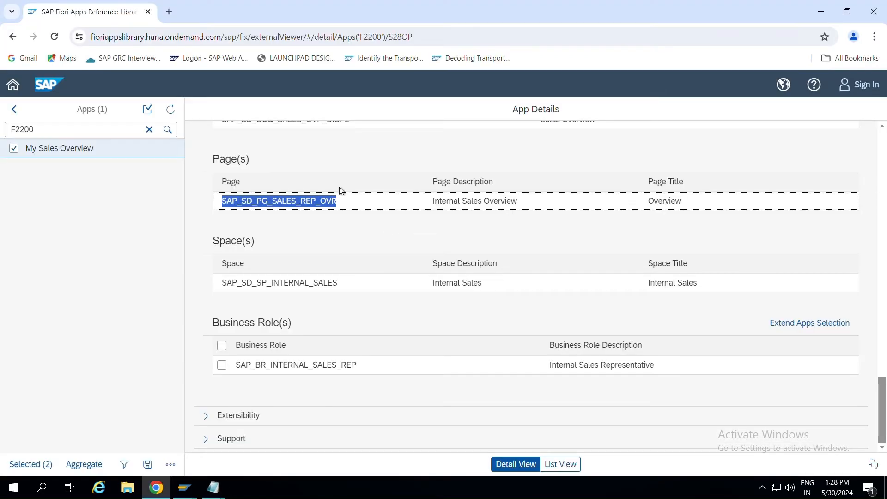
click(392, 241)
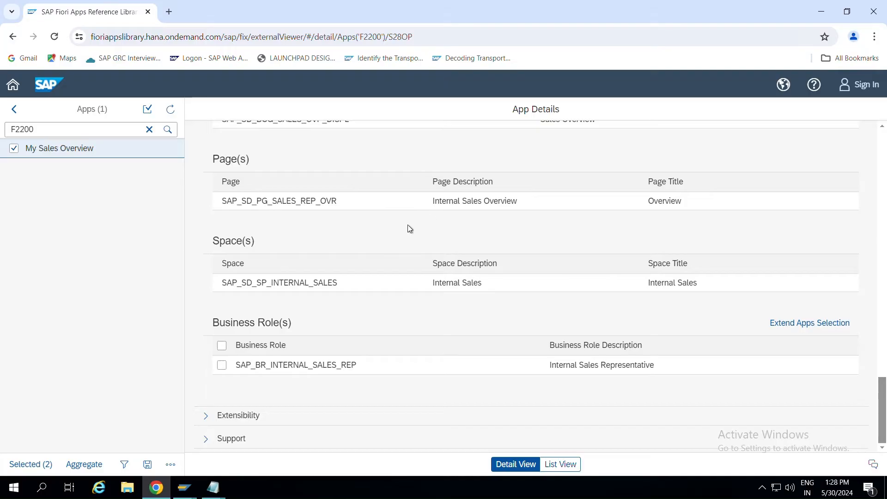
key(alt+Tab)
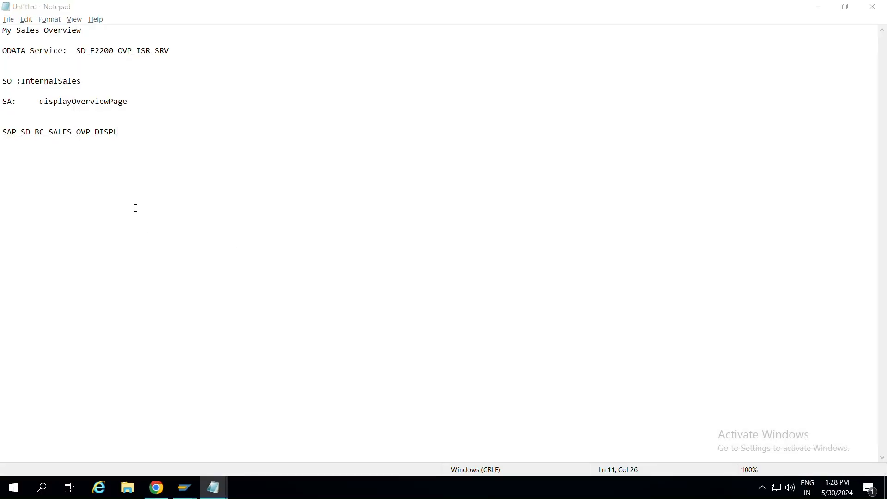
key(alt+Tab)
Select OData service name SD_F2200_OVP_ISR_SRV and switch toward the SAP window.
scroll(310, 251, up, 10)
scroll(310, 251, up, 6)
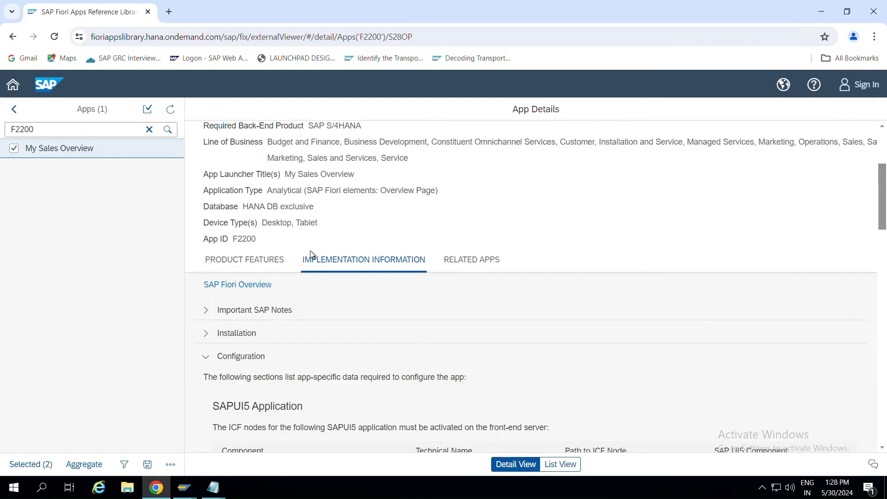
scroll(310, 250, down, 7)
drag(318, 303, 213, 308)
key(ctrl+c)
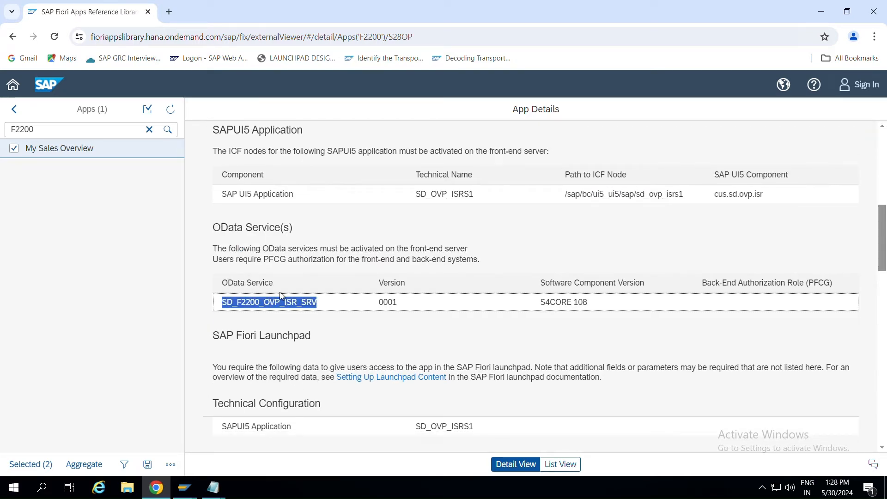
key(alt+Tab)
key(alt+Tab)
key(alt+Tab)
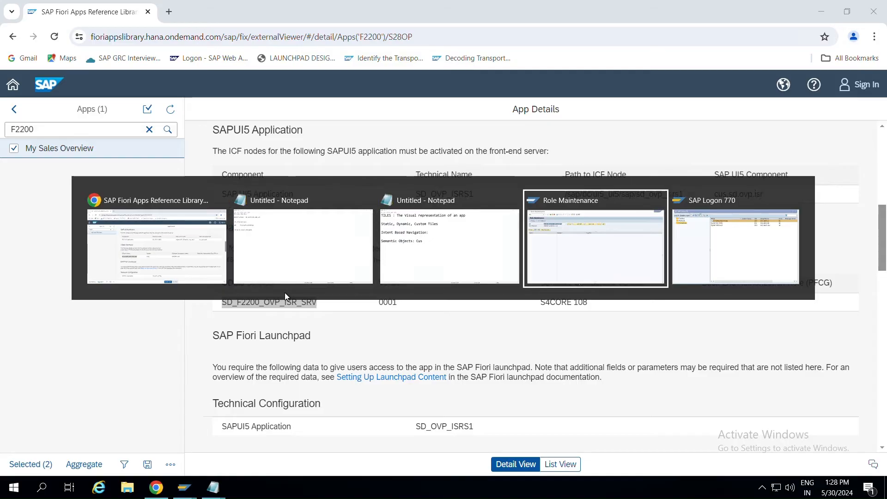
Return to Easy Access and run /n/iwfnd/maint_service to open Activate and Maintain Services.
key(F3)
key(F3)
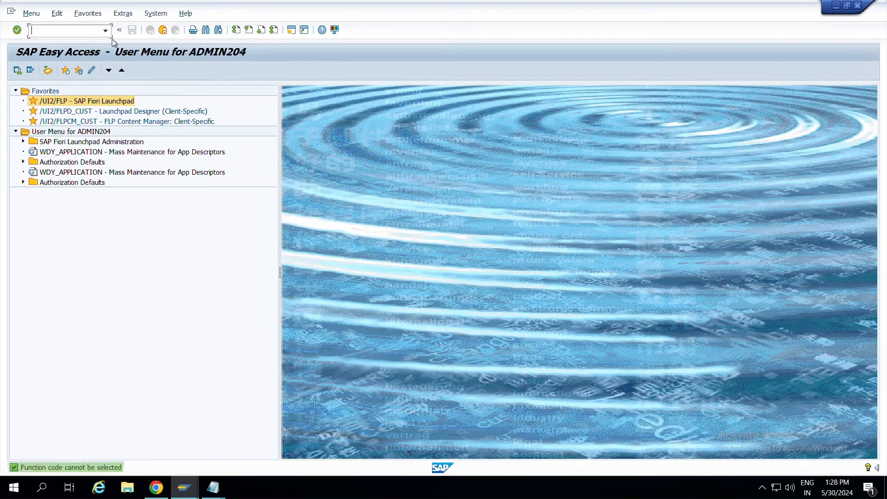
text(/n/iwfnd/maint)
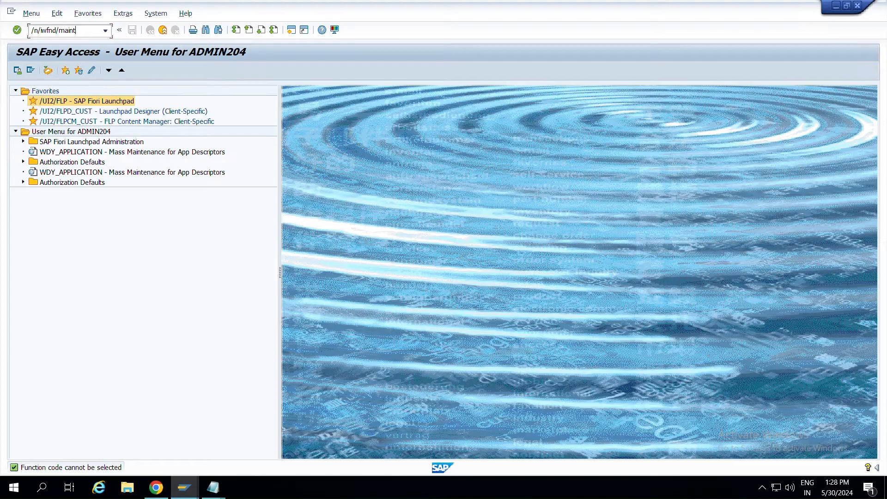
text(vice)
key(Return)
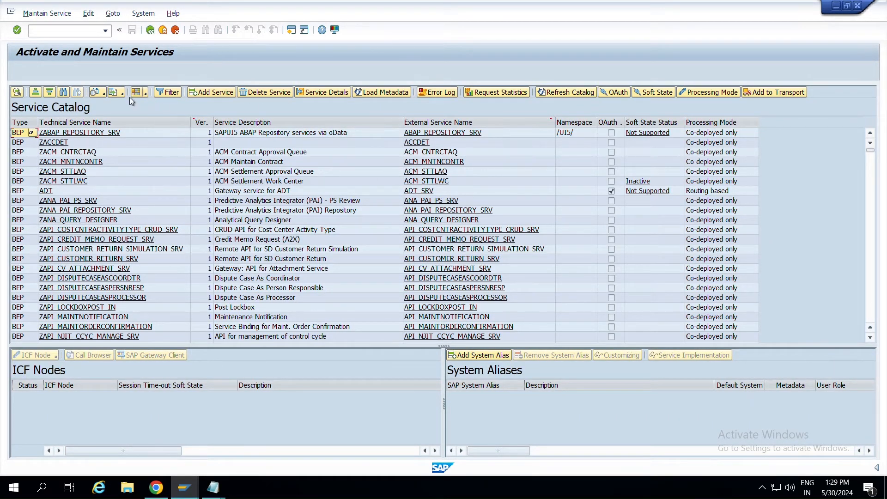
Find SD_F2200_OVP_ISR_SRV in the catalog, view ZSD_F2200_OVP_ISR_SRV's ICF nodes, then go back.
click(68, 92)
key(ctrl+v)
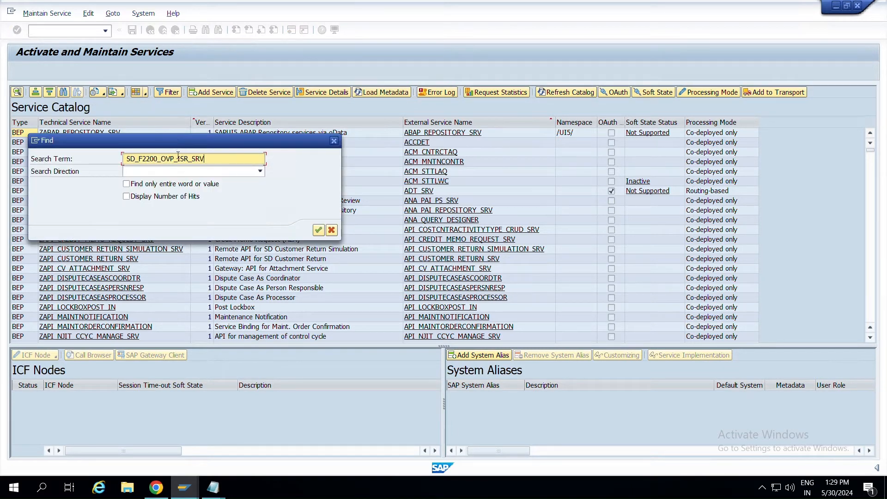
key(BackSpace)
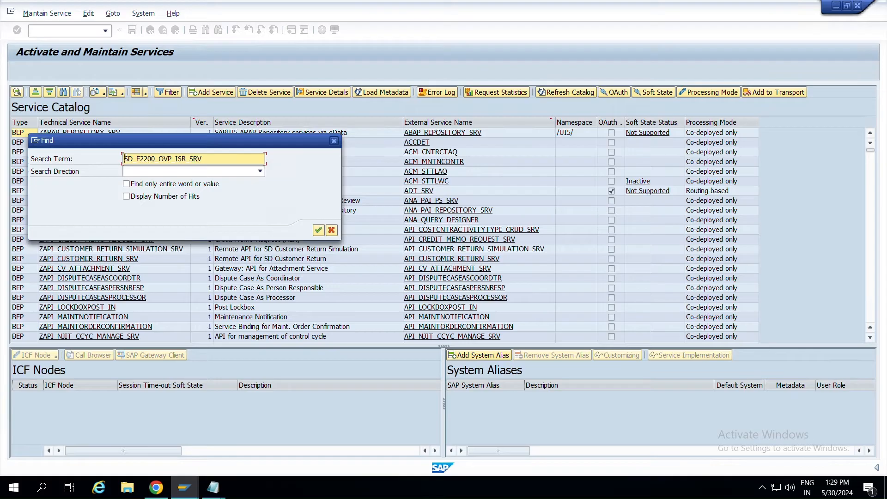
click(319, 230)
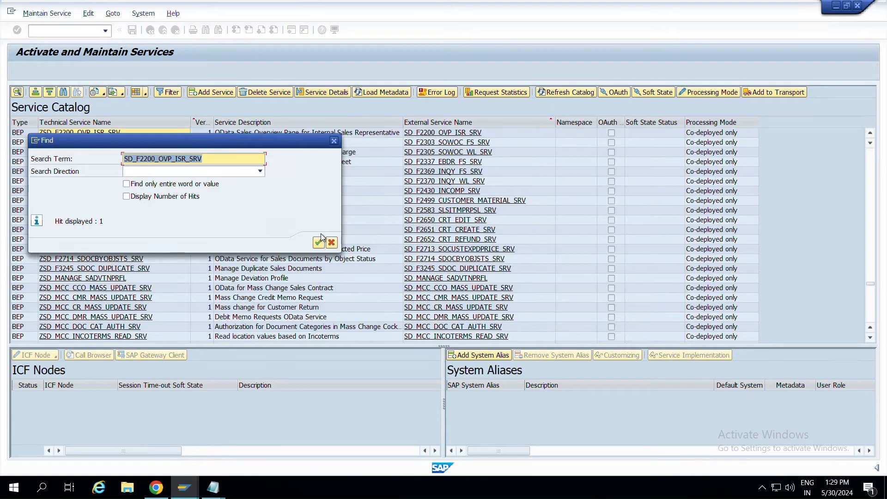
click(333, 141)
click(92, 137)
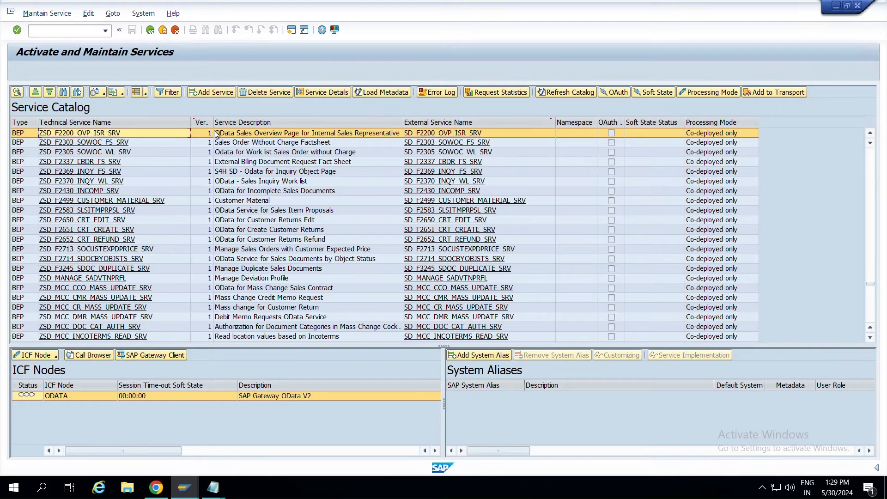
click(94, 134)
key(F3)
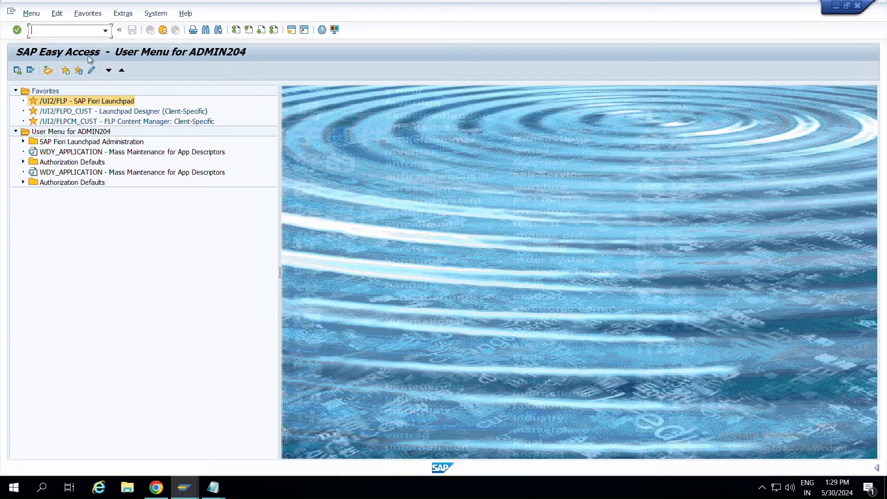
Launch the client-specific Launchpad Designer (/UI2/FLPD_CUST) from the SAP GUI favourites and allow it to open.
key(alt+Tab)
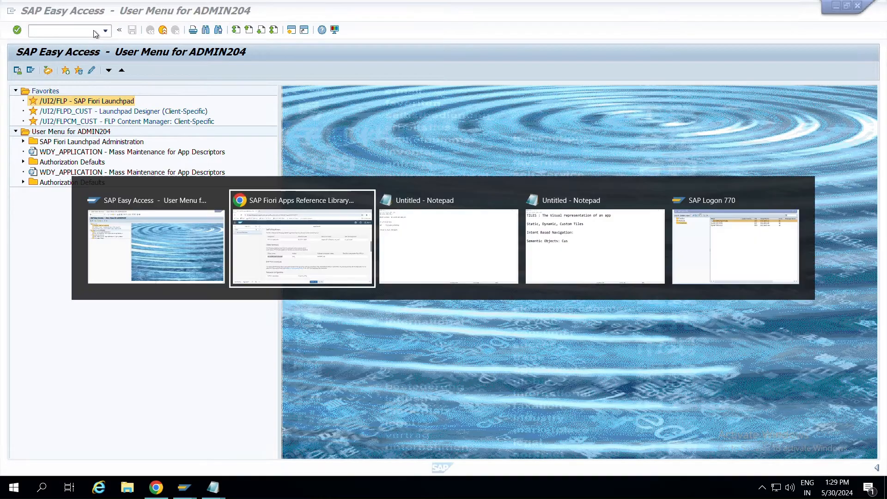
scroll(265, 301, down, 6)
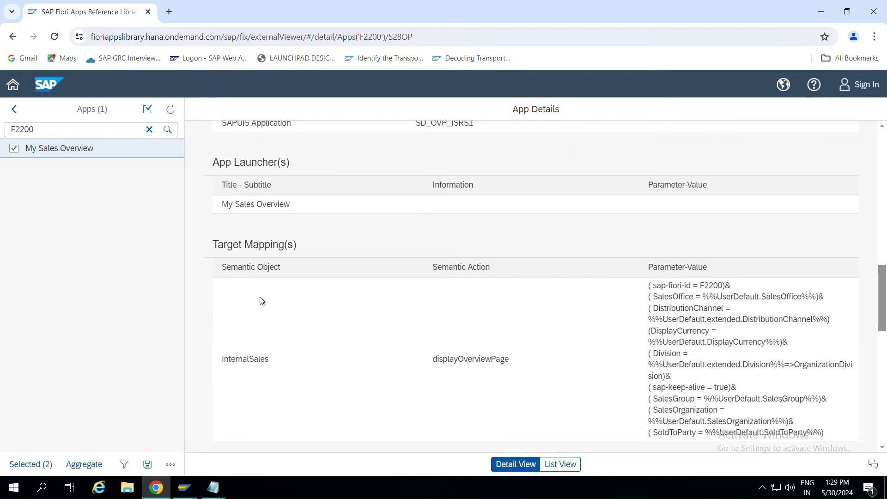
key(alt+Tab)
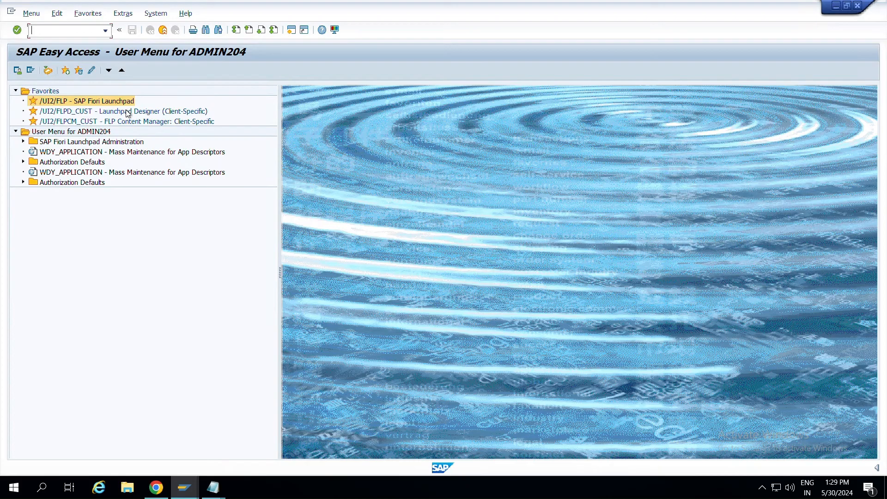
click(78, 114)
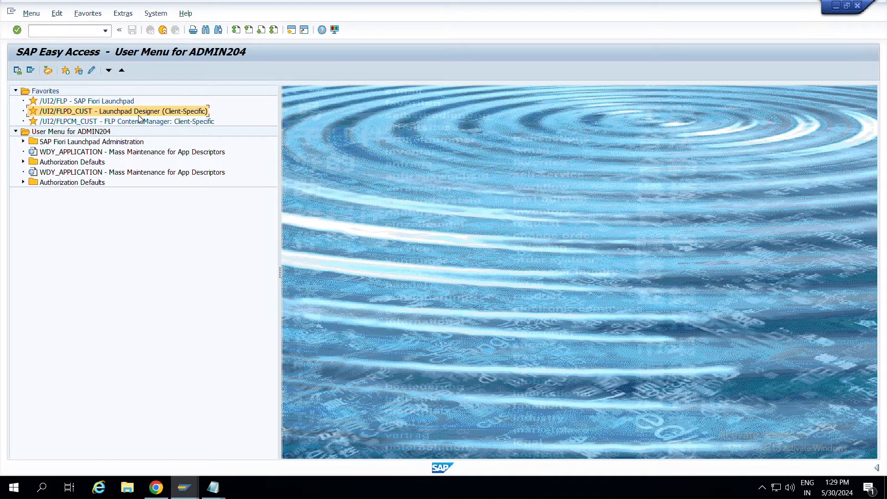
click(151, 123)
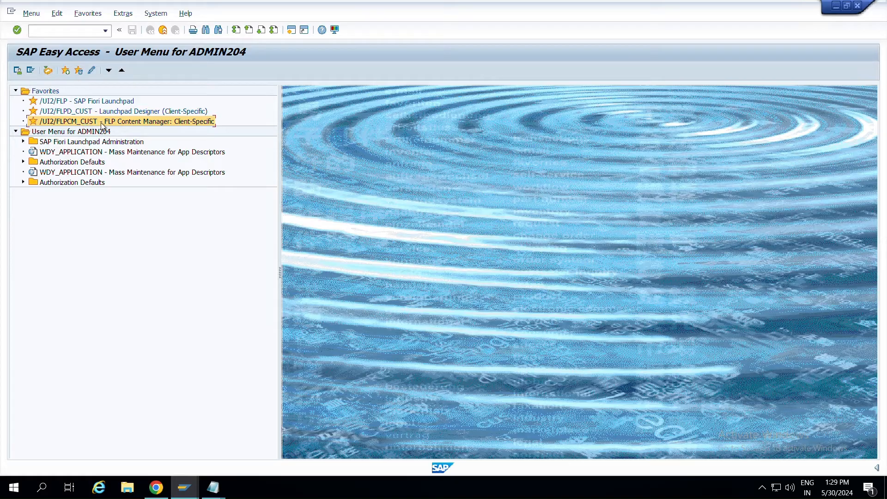
click(67, 113)
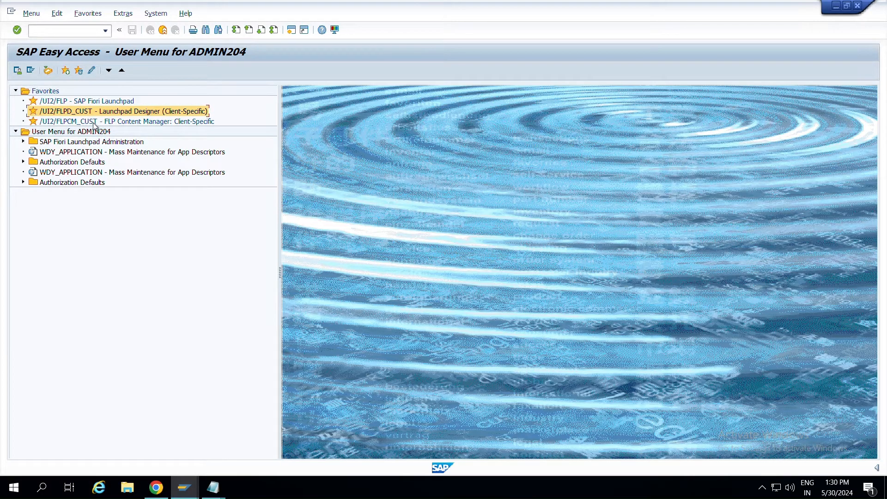
double_click(70, 113)
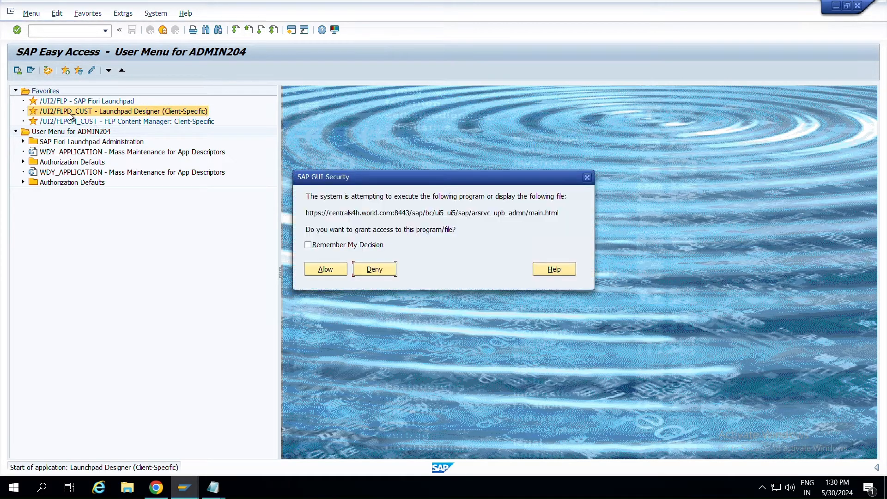
click(332, 273)
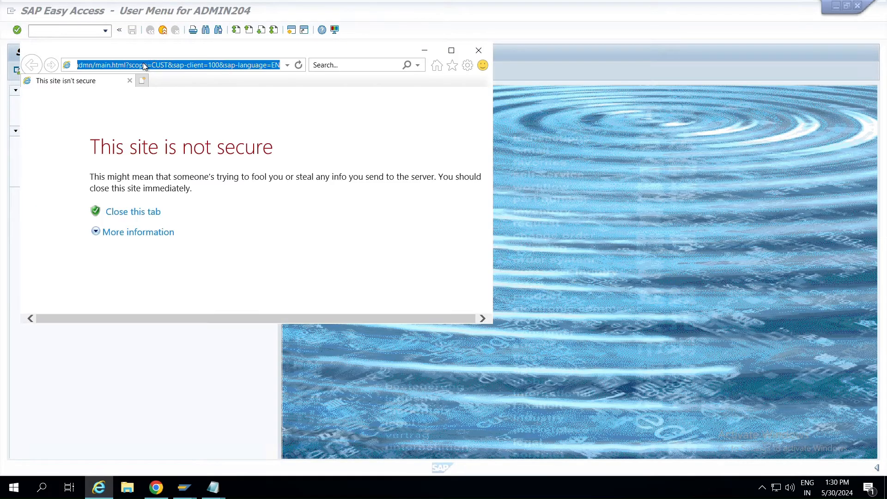
Close the insecure-site Internet Explorer window and open a new Chrome tab.
click(479, 49)
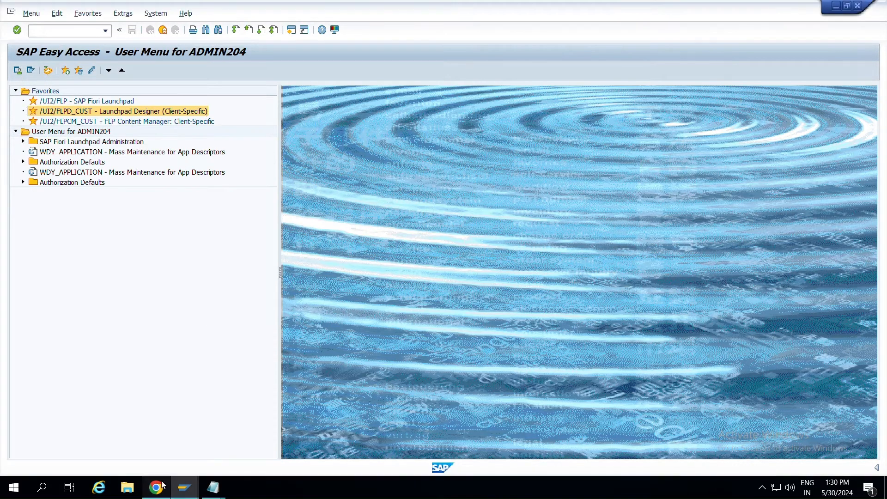
click(152, 487)
click(174, 13)
Load the Launchpad Designer address in Chrome and log on with the administrator user name and password.
text(https://centrals4h.world.com:8443/sap/bc/ui5_ui5/sap/arsrvc_upb_admin/main.html?scope=CUST&sap-client=100&sap-language=EN)
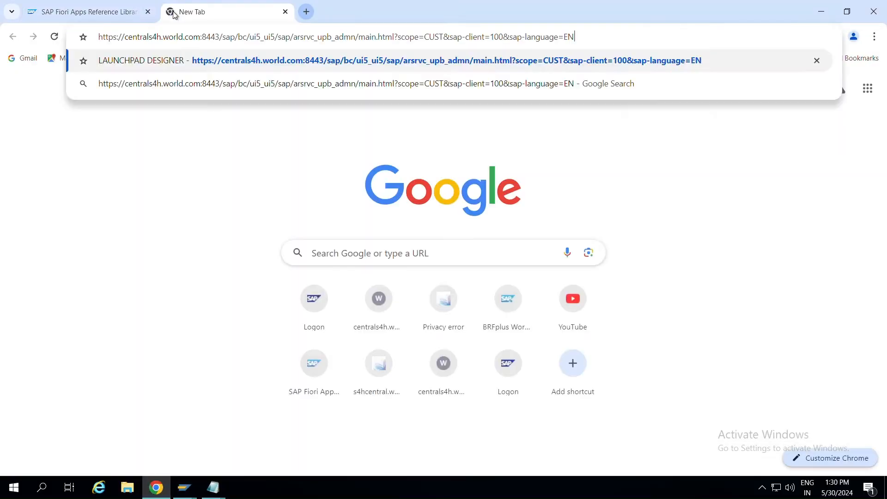
key(Return)
text(ADMIn2)
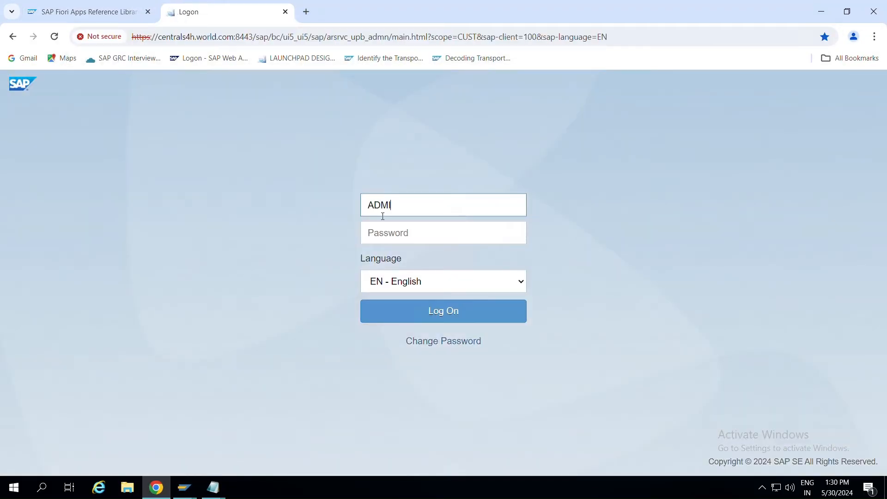
key(BackSpace)
text(N203)
key(BackSpace)
text(4)
key(Tab)
text(••••••••)
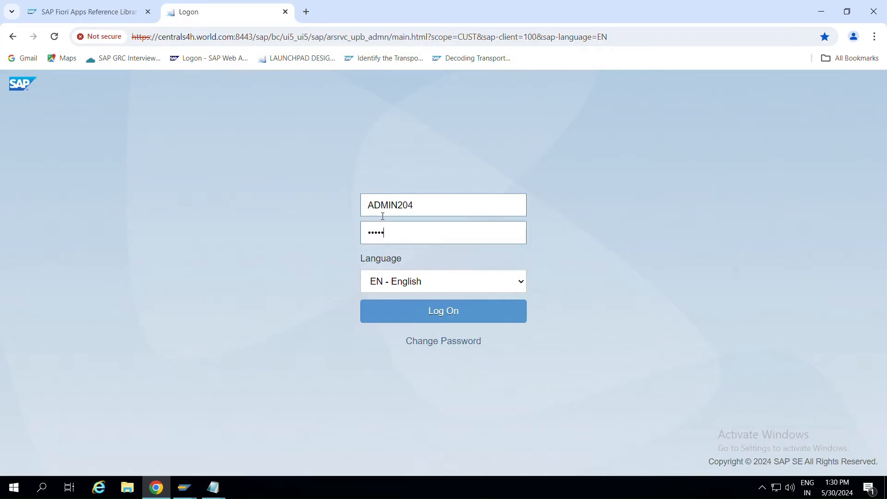
key(Return)
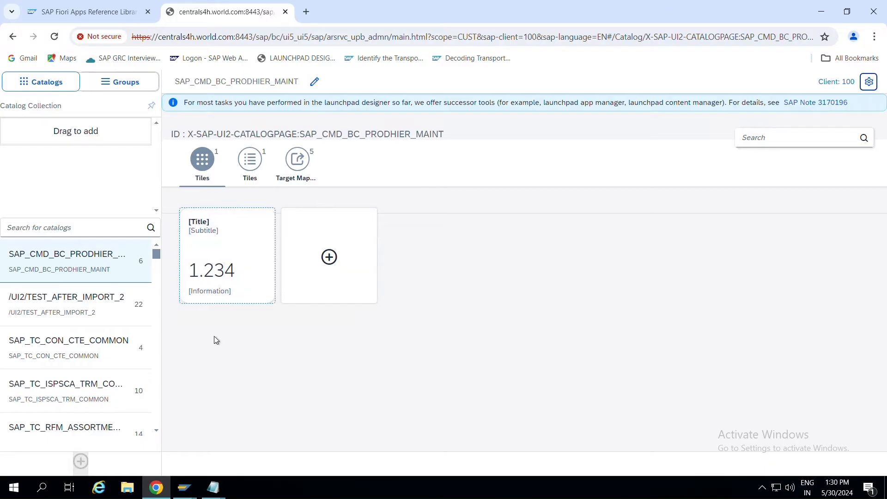
key(alt+Tab)
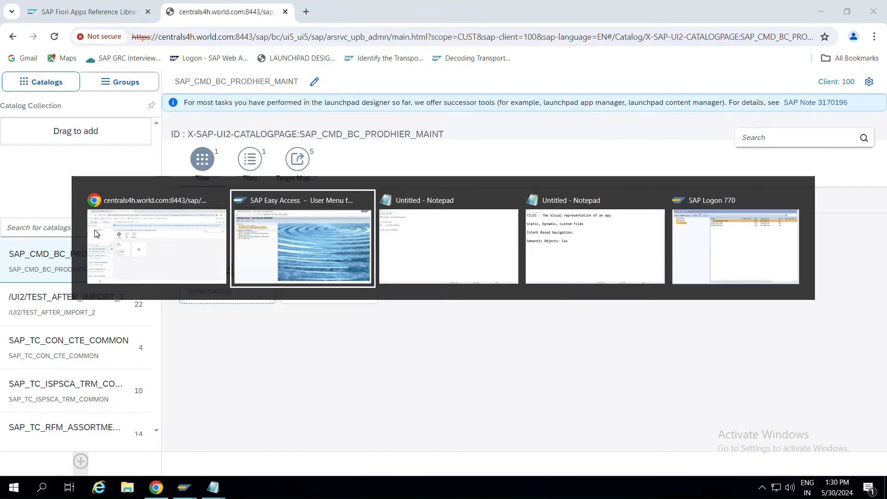
Begin a 'CATALOG ID:' line in the notes and review the My Sales Overview app details page.
key(alt+Tab)
key(Return)
key(Return)
key(Return)
text(C)
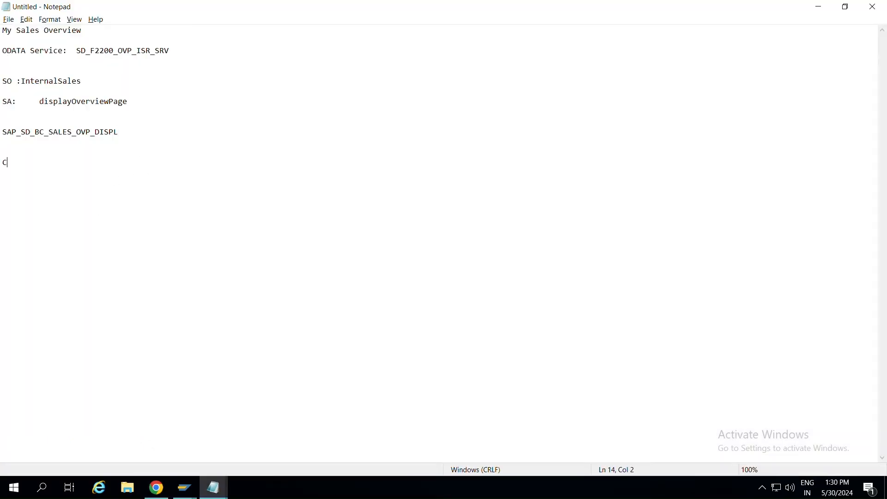
text(ATALOG ID:)
drag(2, 30, 116, 32)
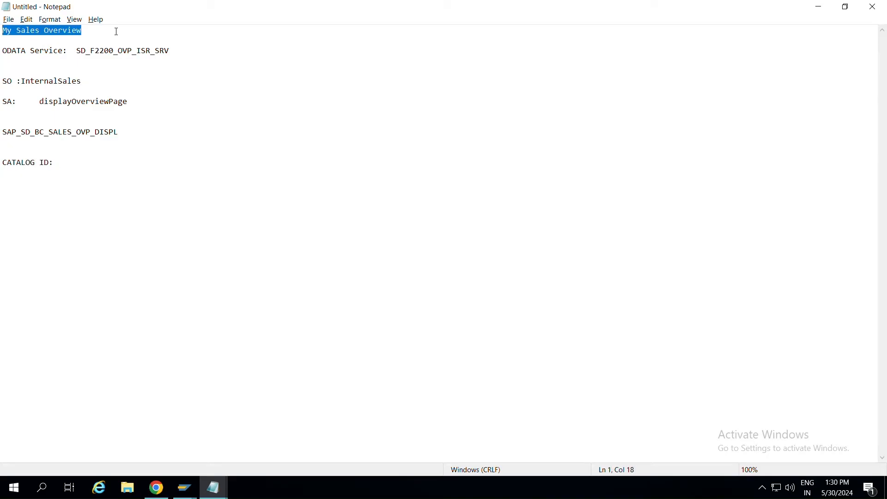
key(alt+Tab)
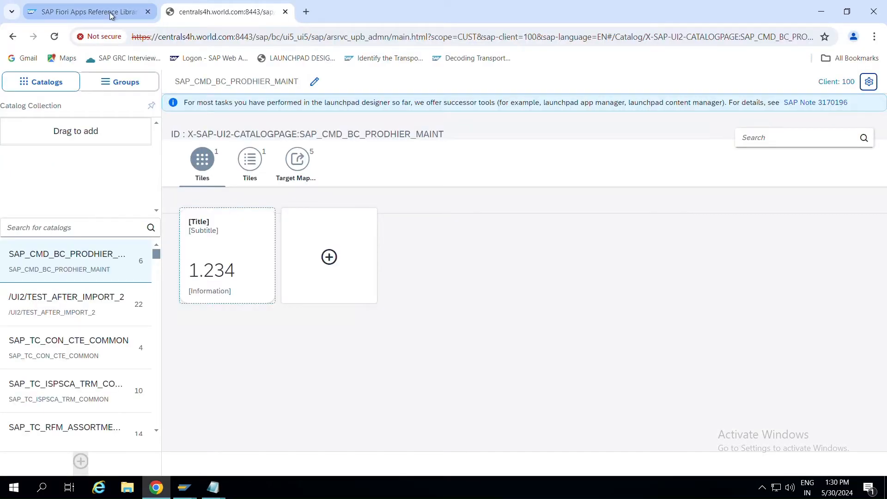
click(111, 15)
scroll(293, 328, down, 2)
scroll(293, 328, up, 2)
scroll(292, 328, down, 5)
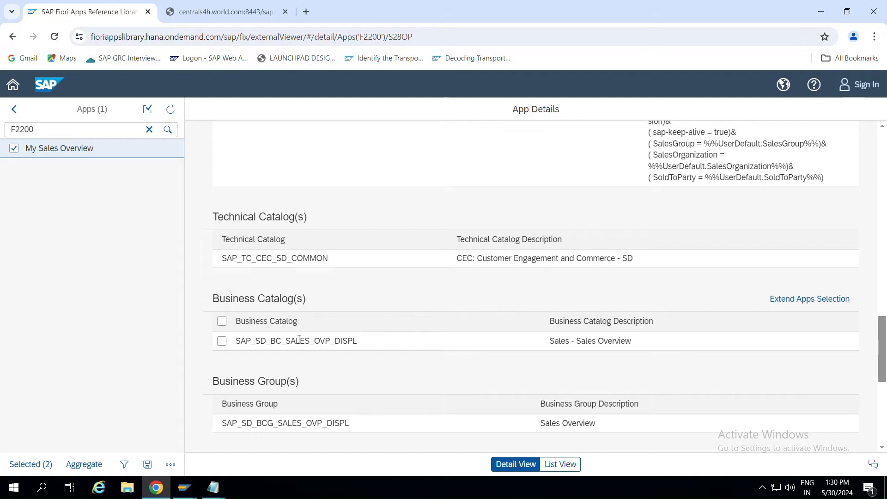
Type the catalog ID and correct it to ZC_SALES_OVRVIEW_DISP.
key(alt+Tab)
click(105, 161)
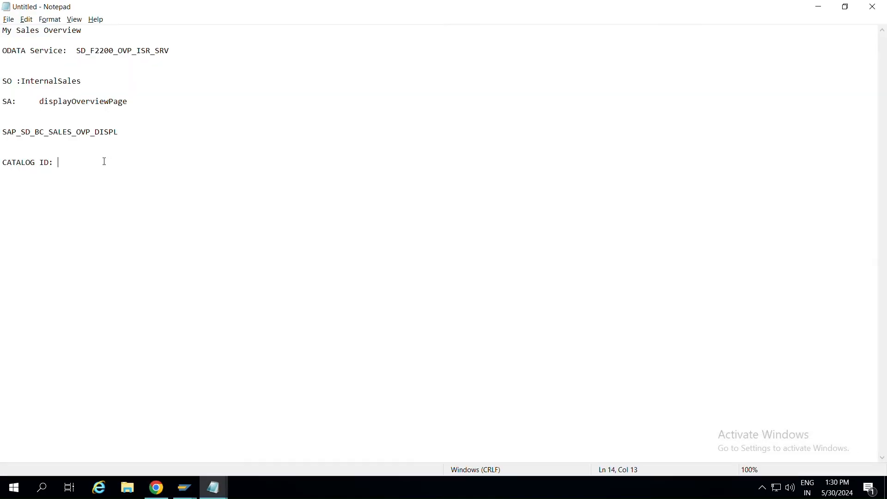
text(ZC_SALES_OVER)
text(_DISP)
click(117, 163)
key(BackSpace)
key(BackSpace)
key(BackSpace)
text(VRVIEW)
Start a 'SPACE ID:' line below the catalog ID.
drag(162, 162, 64, 162)
click(160, 163)
text(SAPE)
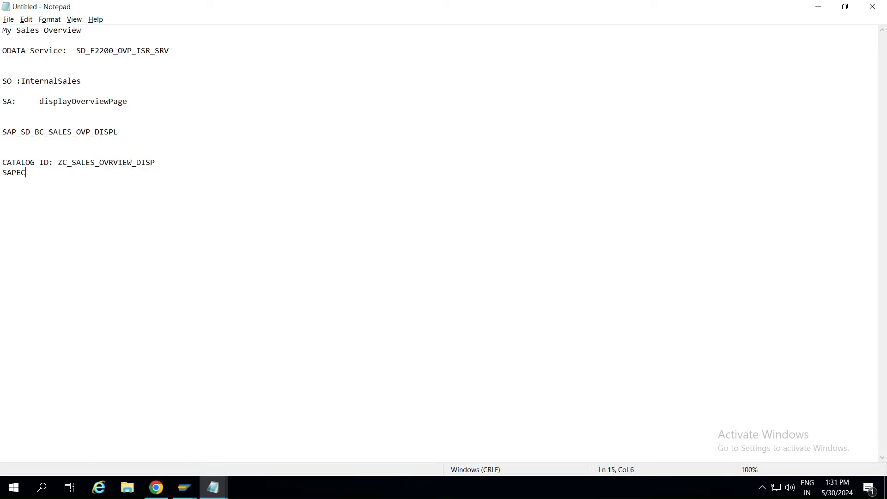
key(BackSpace)
key(BackSpace)
text(ACE ID:)
Check the app's Space(s) section and fill in SPACE ID ZS_INTERNAL_SALES.
key(alt+Tab)
scroll(381, 344, down, 4)
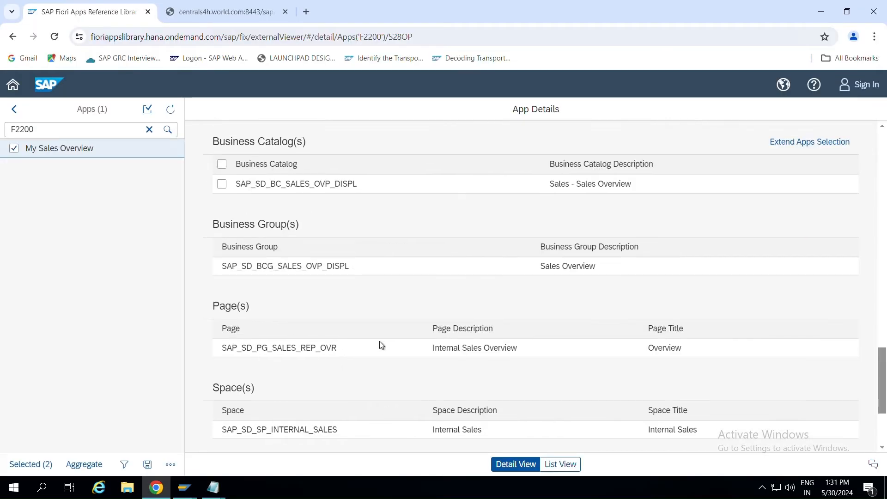
scroll(378, 345, down, 3)
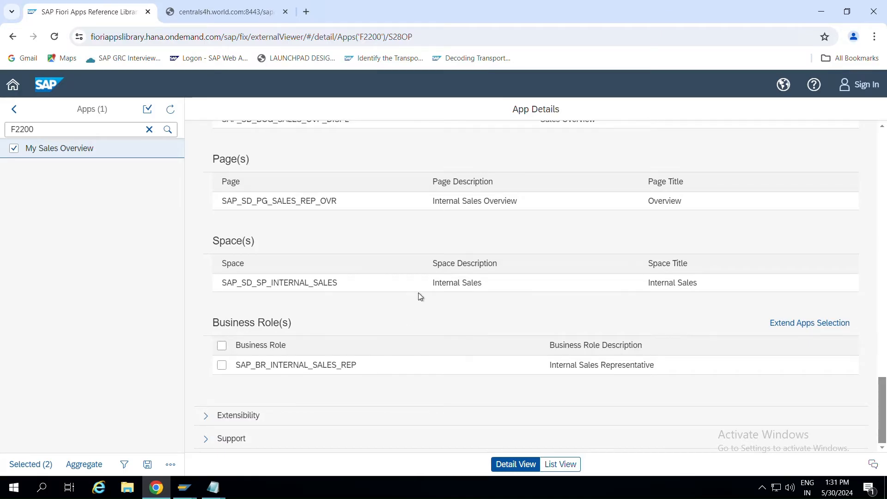
key(alt+Tab)
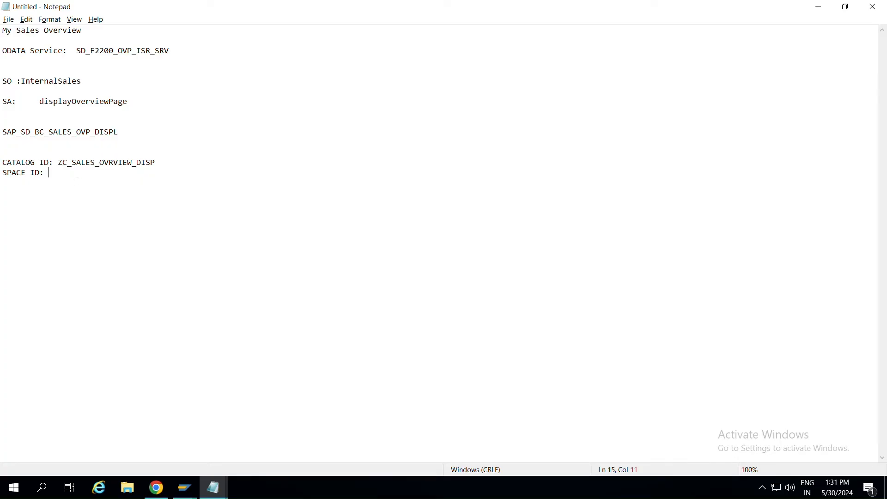
text(ZS_)
text(INTERNAL_SALES)
key(Return)
Add the line 'PAGE ID: ZPG_SALES_OVERVIEW' and copy the catalog ID ZC_SALES_OVRVIEW_DISP.
text(PAGE ID: ZS_)
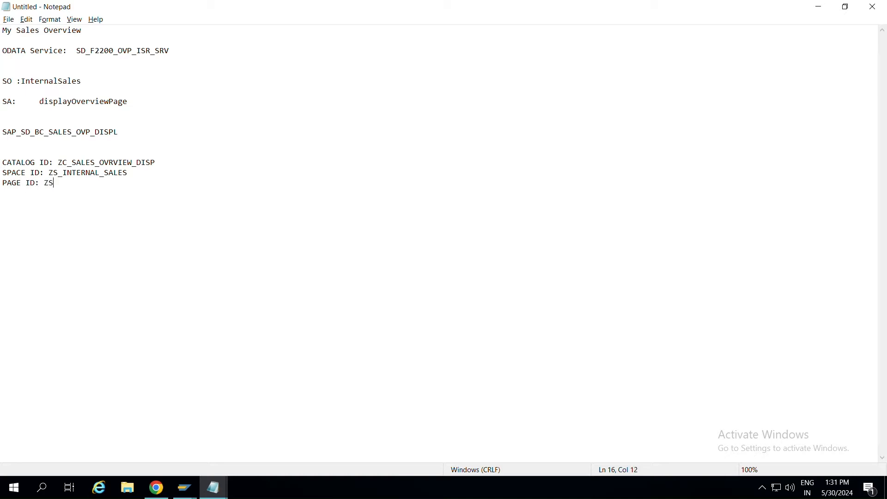
key(BackSpace)
key(BackSpace)
key(BackSpace)
text(ZP)
key(BackSpace)
text(PG_SALES_OVERVIEW)
click(157, 163)
drag(156, 163, 59, 165)
key(ctrl+c)
key(alt+Tab)
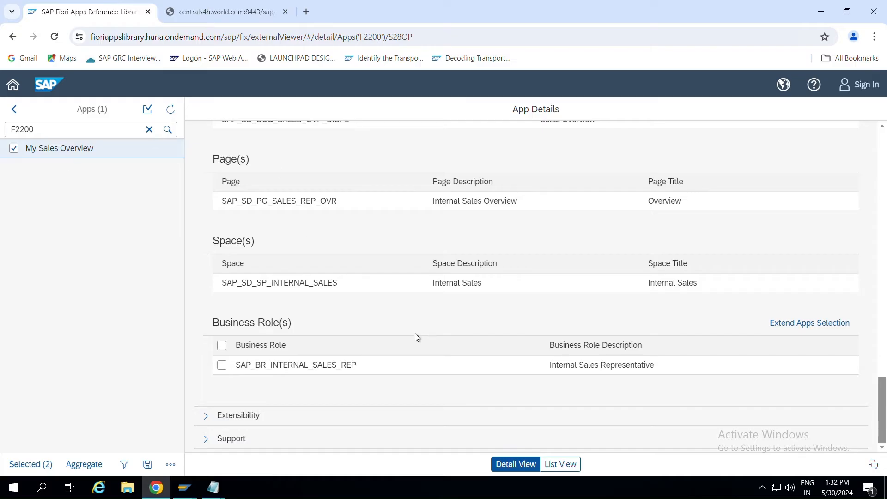
Enter title 'SALES OVERVIEW CATALOG' and paste ID ZC_SALES_OVRVIEW_DISP for a new catalog, then save it.
click(206, 8)
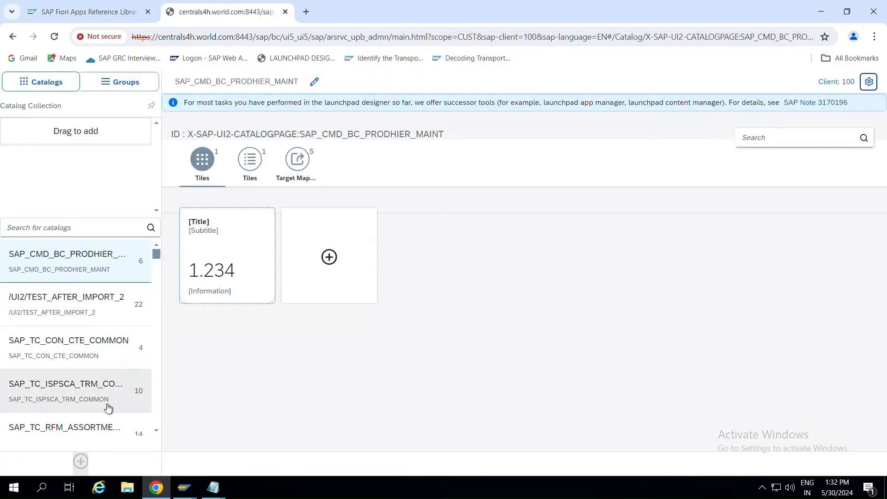
click(82, 461)
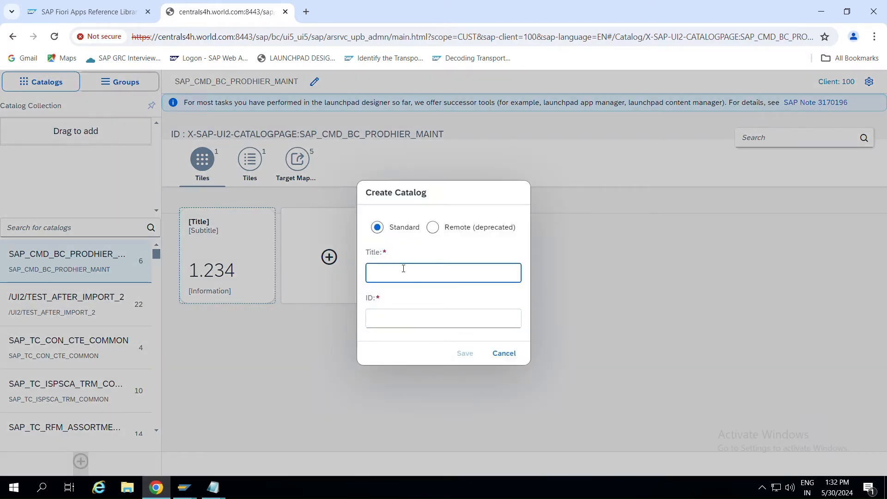
key(alt+Tab)
key(alt+Tab)
text(SALES OVERVIEW CATALOG)
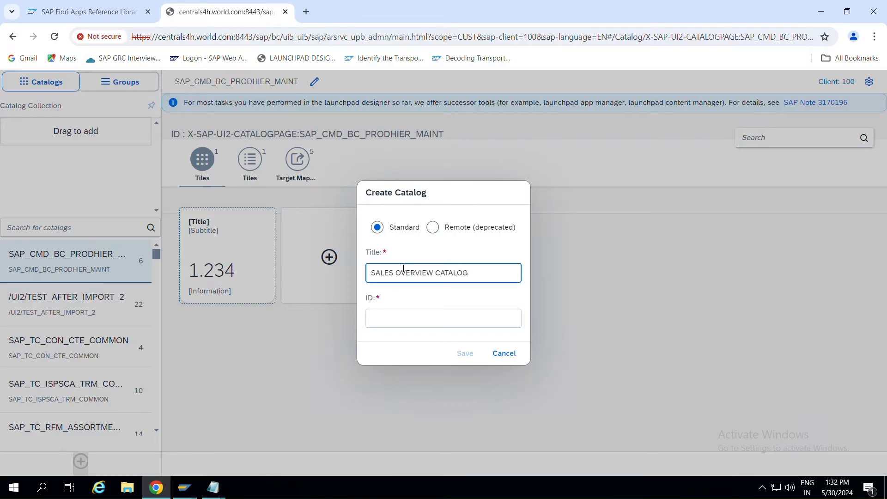
click(418, 313)
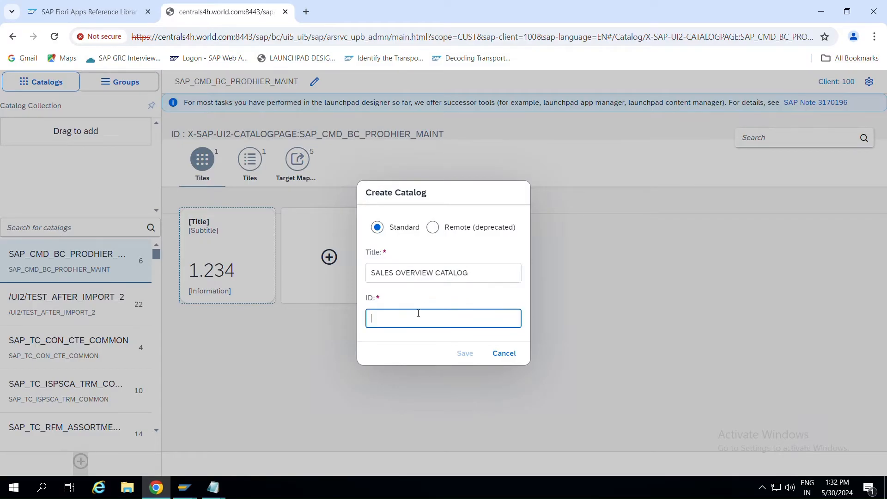
key(ctrl+v)
drag(373, 319, 476, 318)
click(476, 279)
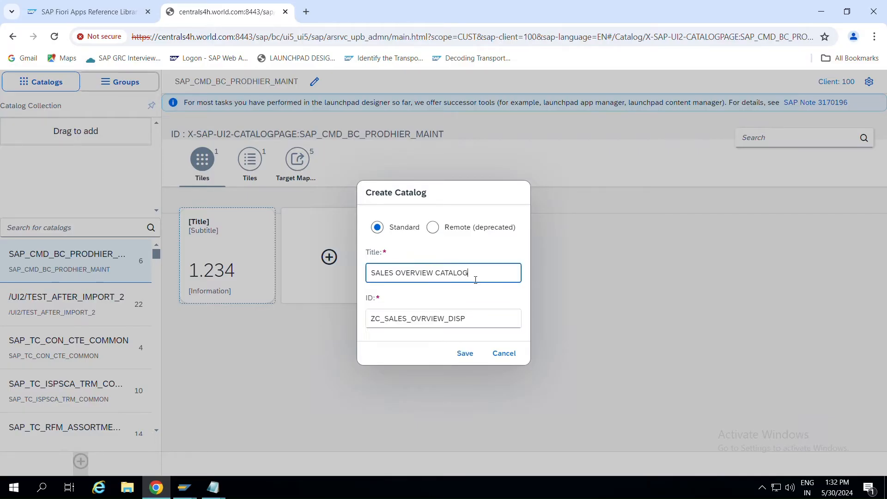
drag(475, 280, 320, 273)
click(463, 358)
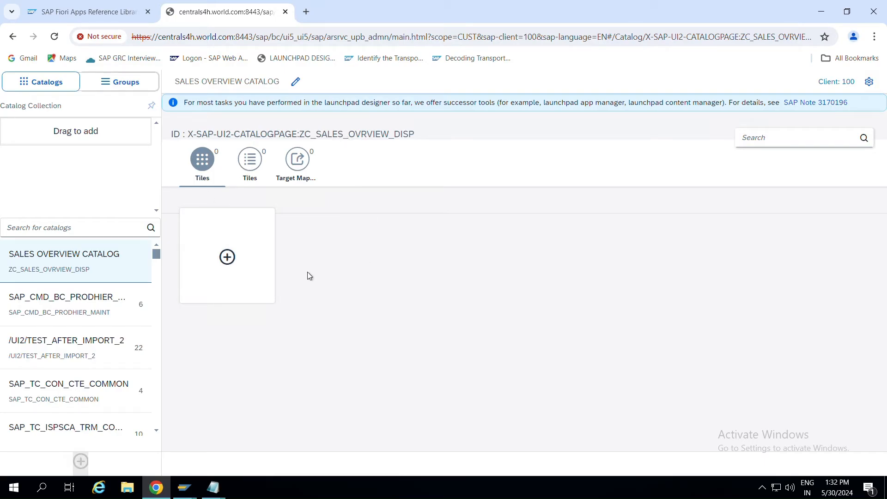
Confirm the new catalog has no tiles or target mappings in list and grid views.
click(253, 171)
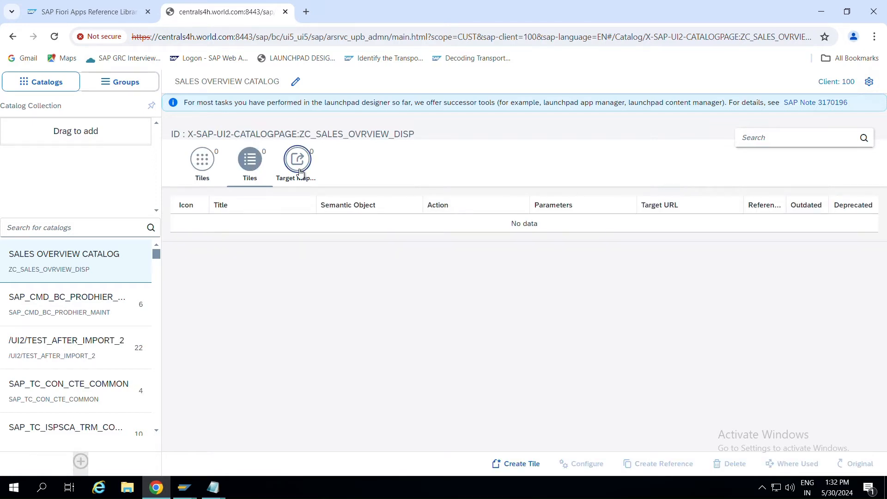
click(297, 161)
click(235, 170)
click(201, 166)
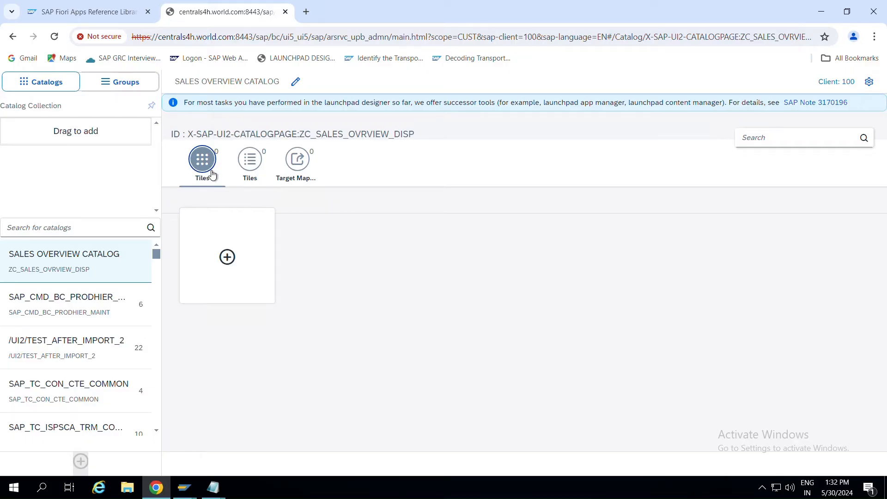
click(83, 228)
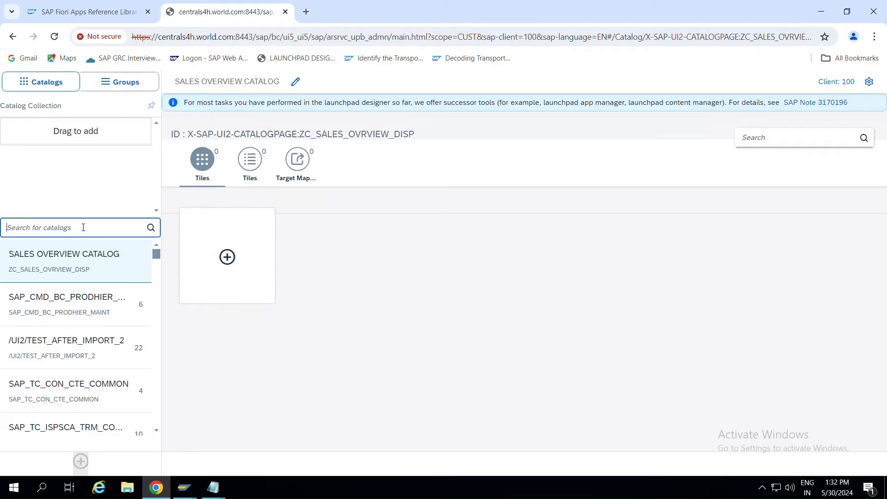
Copy the business catalog ID SAP_SD_BC_SALES_OVP_DISPL from the Fiori Apps Library app details.
key(alt+Tab)
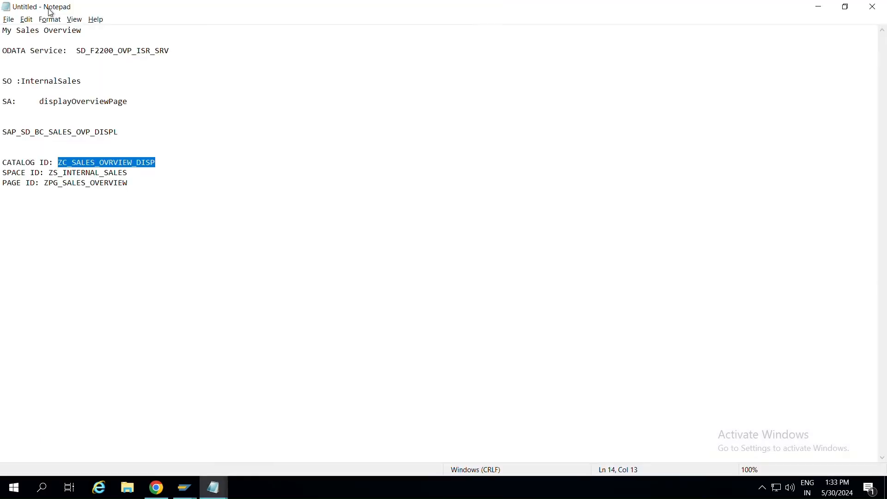
key(alt+Tab)
click(65, 17)
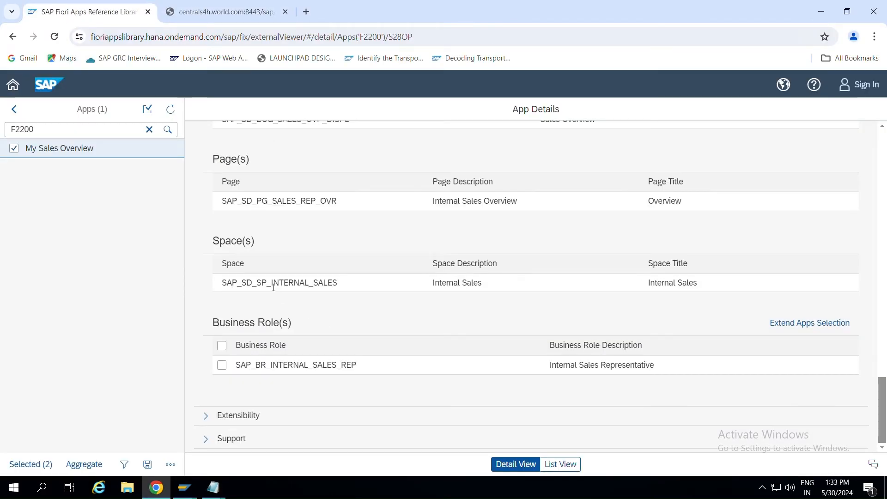
scroll(273, 287, up, 2)
scroll(273, 287, down, 2)
scroll(274, 287, up, 3)
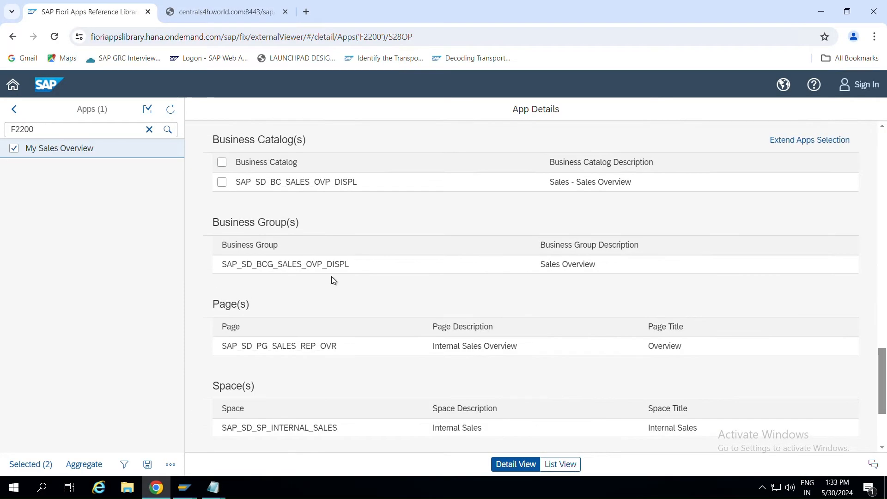
drag(361, 185, 237, 183)
key(ctrl+c)
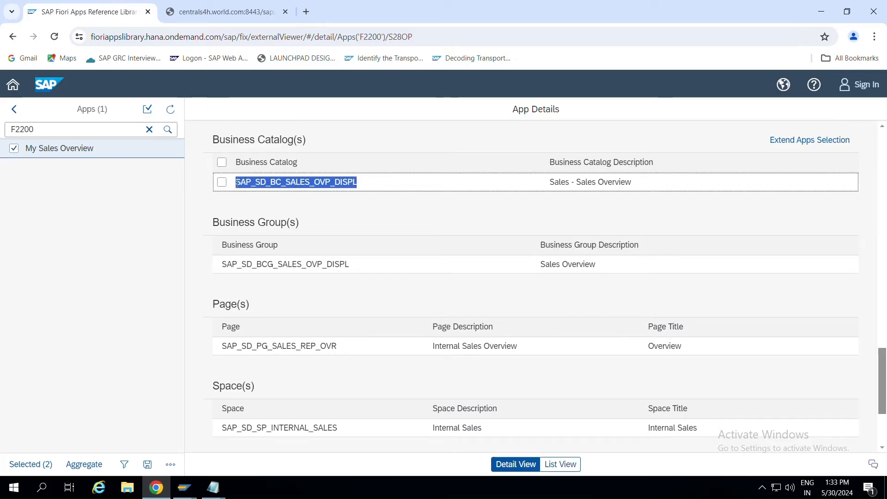
key(alt+Tab)
key(alt+shift+Tab)
key(alt+Tab)
key(alt+Tab)
key(alt+shift+Tab)
key(alt+shift+Tab)
Find catalog SAP_SD_BC_SALES_OVP_DISPL and start referencing its My Sales Overview tile elsewhere.
click(226, 5)
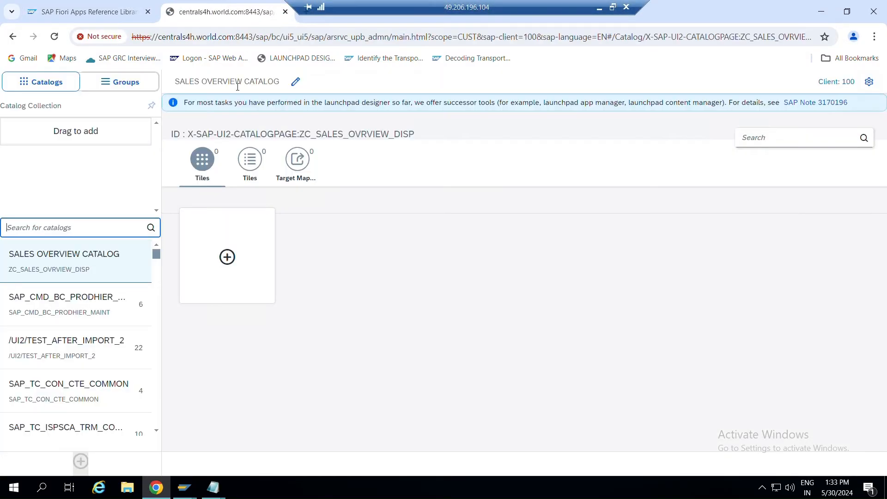
click(90, 227)
key(ctrl+v)
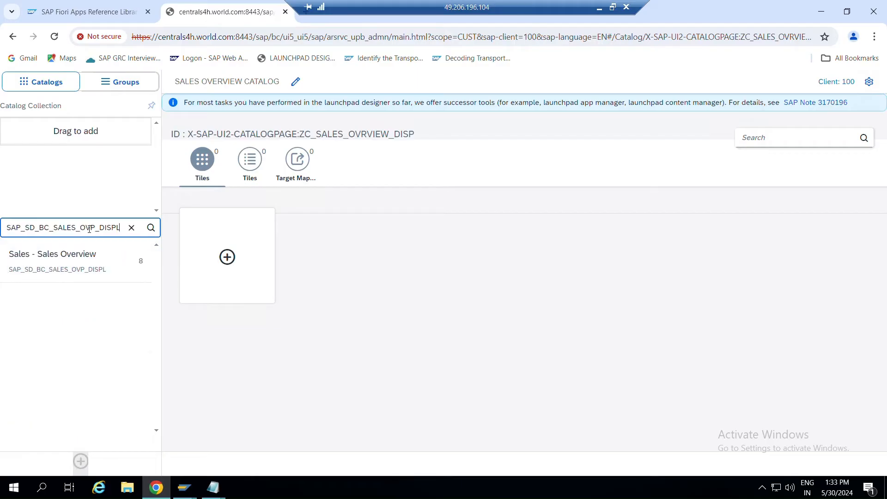
click(78, 272)
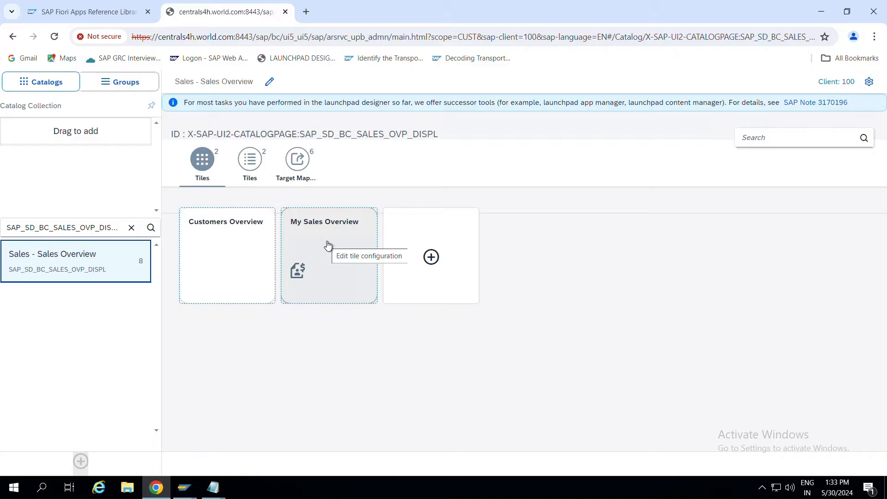
drag(328, 245, 409, 128)
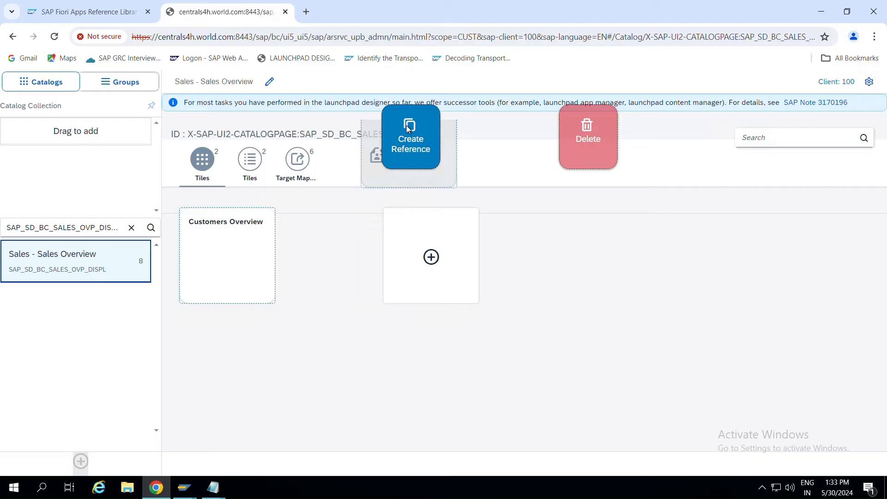
drag(406, 126, 407, 125)
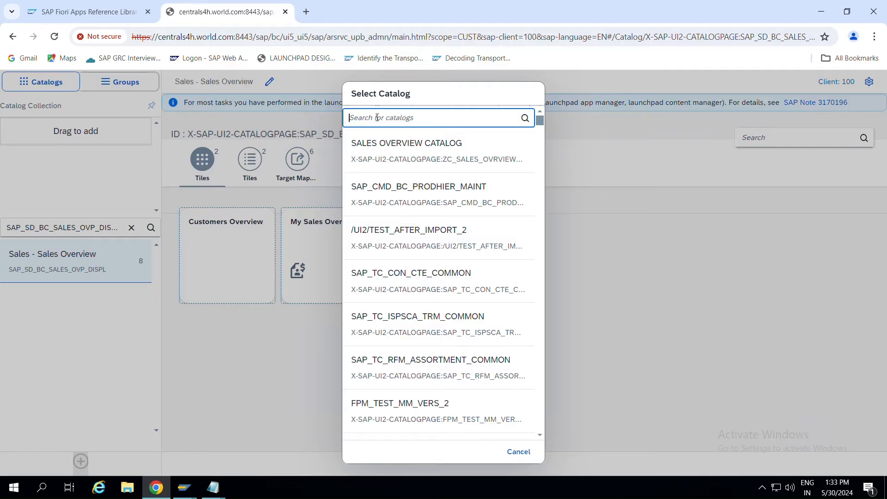
Search ZC_SALES_OVRVIEW_DISP and pick SALES OVERVIEW CATALOG as the tile reference target.
key(alt+Tab)
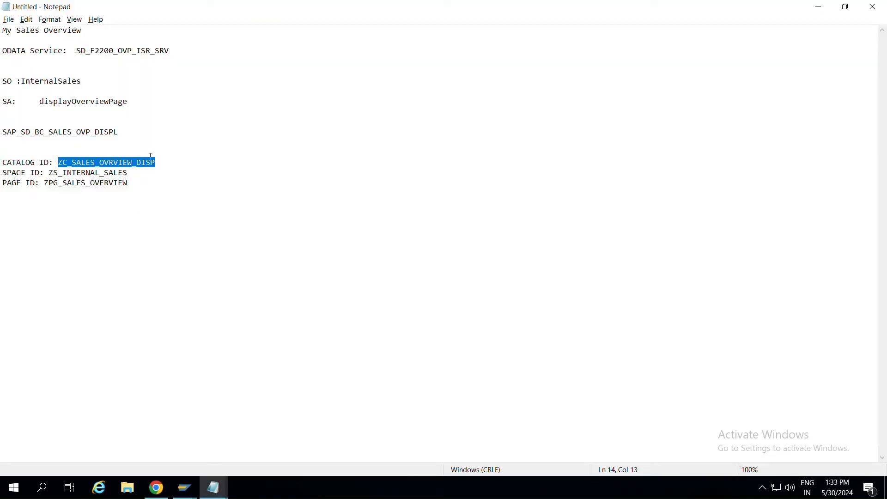
click(152, 159)
drag(156, 161, 59, 160)
key(alt+Tab)
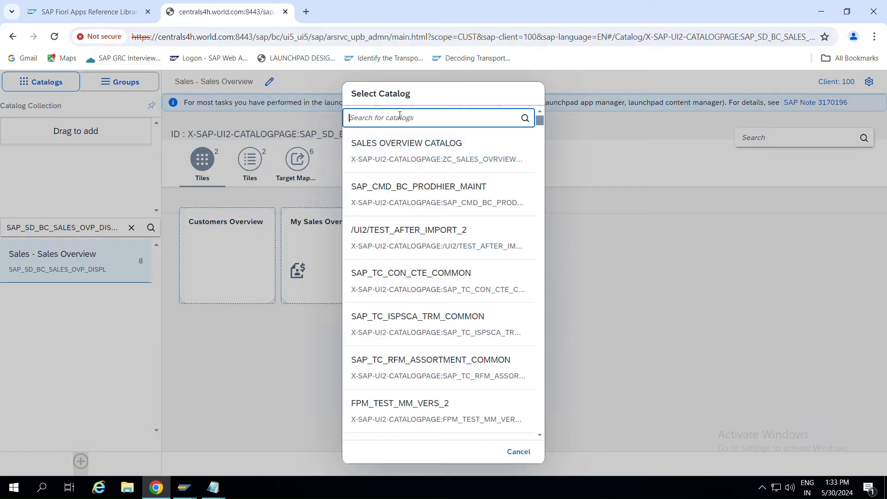
text(ZC_SALES_OVERVIEW_DISP)
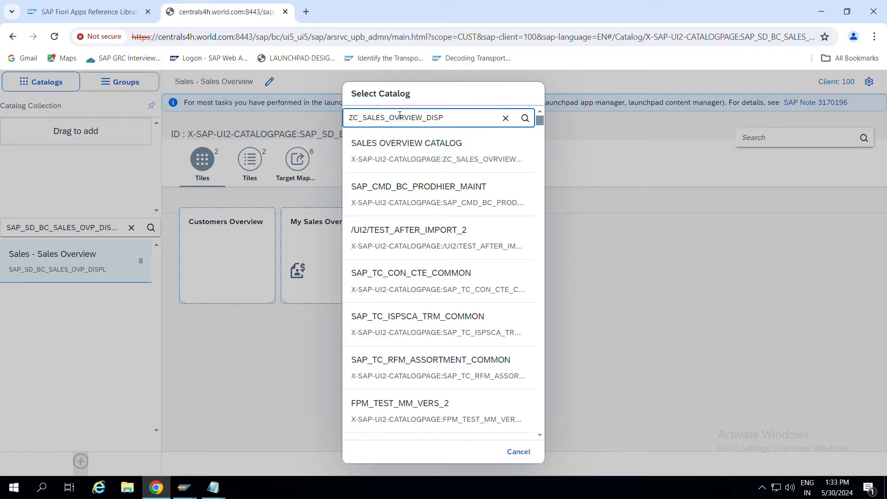
click(526, 120)
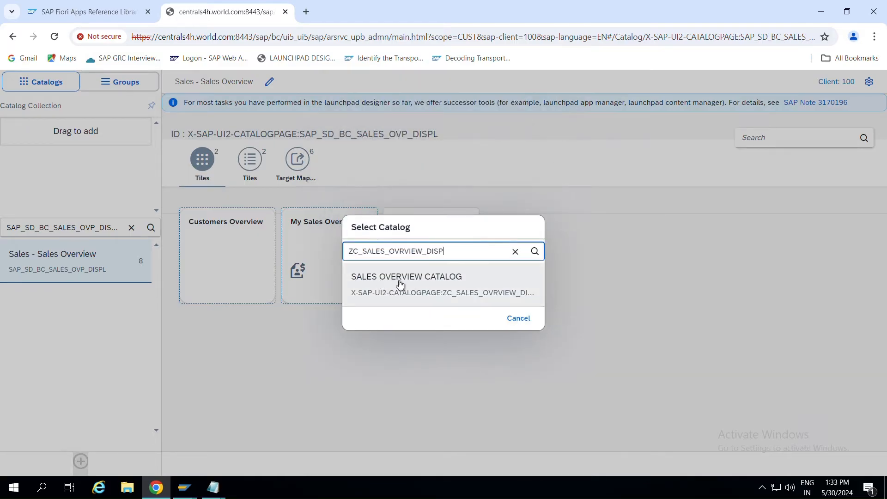
click(410, 291)
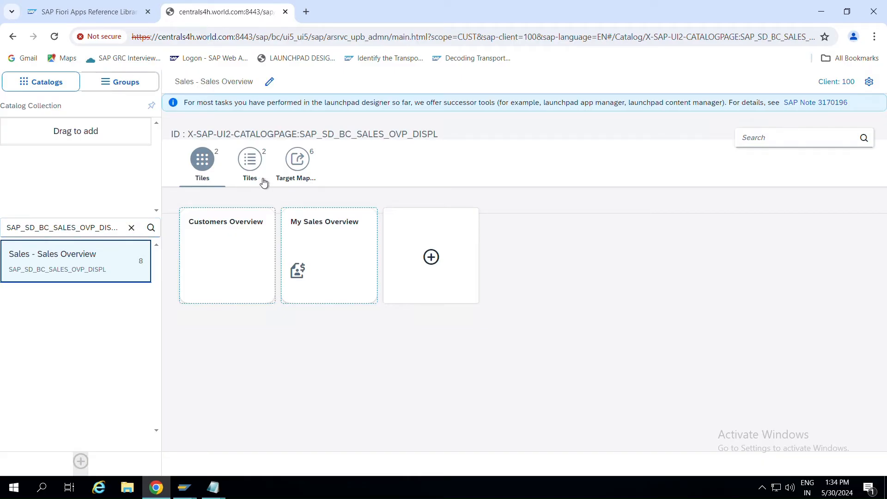
Show the Sales - Sales Overview target mappings and review the app's mapping in the Reference Library.
click(297, 178)
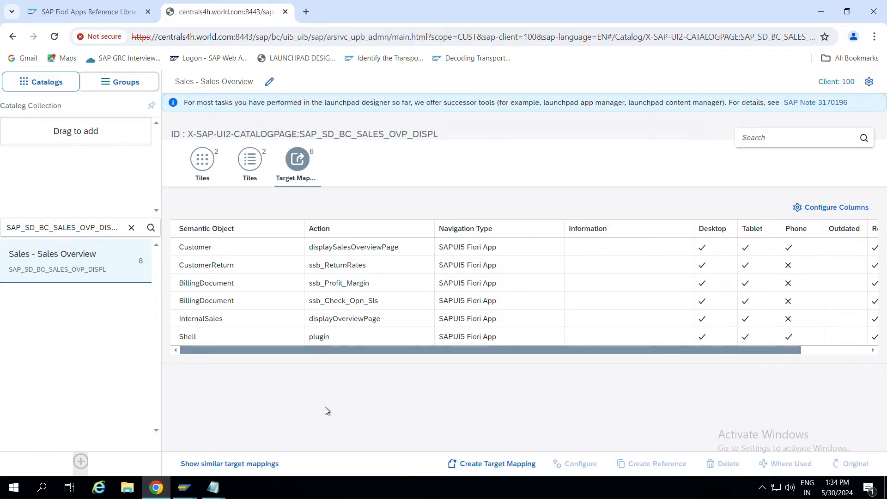
key(alt+Tab)
key(alt+Tab)
key(alt+Tab)
key(alt+Tab)
click(105, 14)
scroll(327, 305, down, 3)
scroll(295, 260, up, 7)
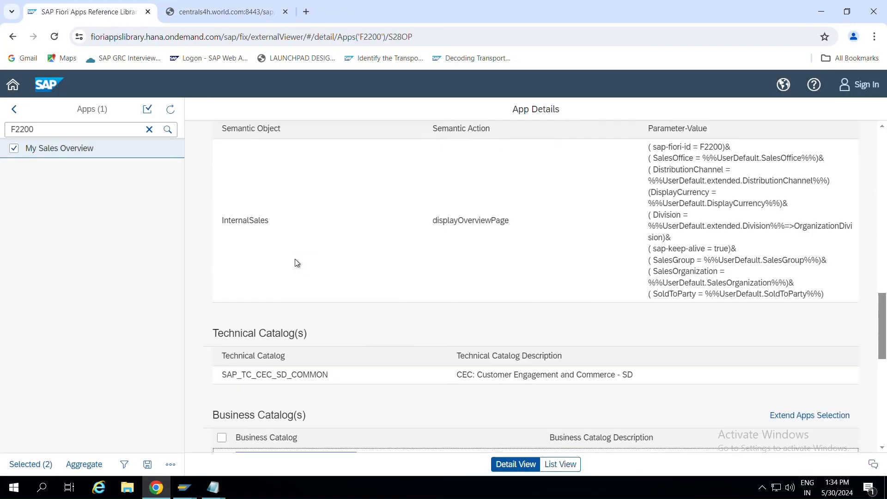
scroll(295, 259, up, 7)
scroll(293, 259, down, 5)
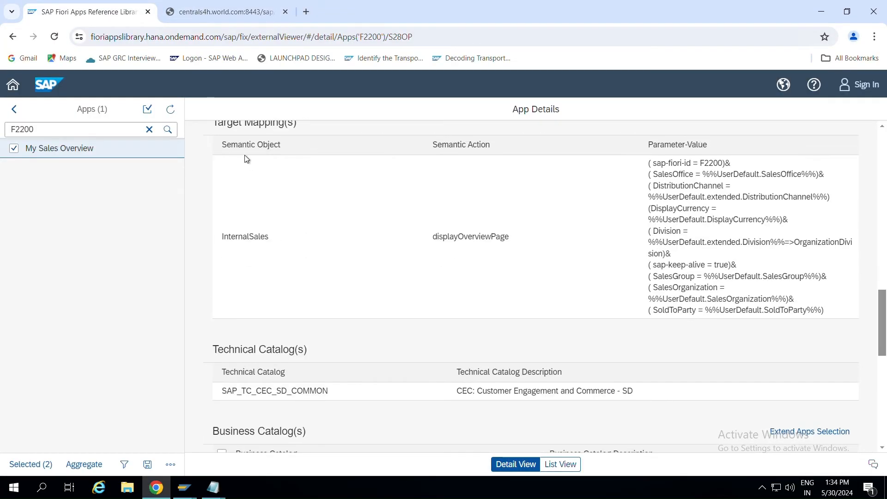
Copy the semantic object InternalSales from the app's displayOverviewPage mapping.
double_click(223, 237)
drag(437, 237, 534, 248)
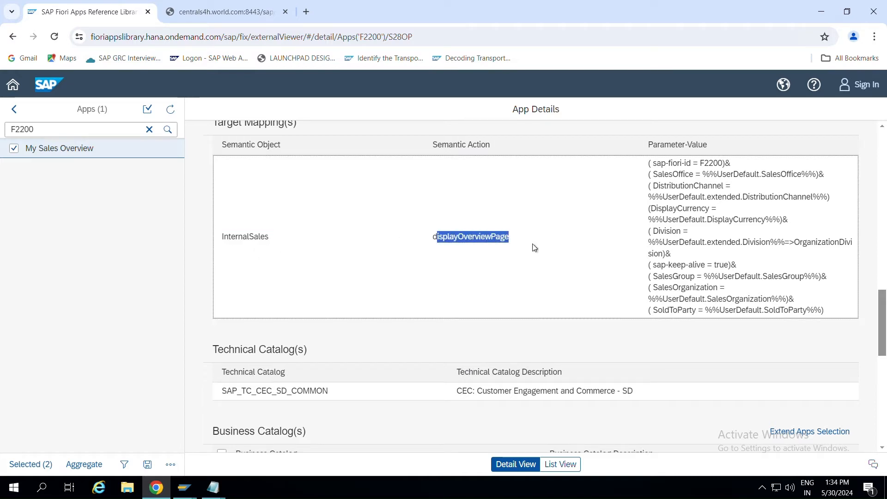
click(283, 241)
double_click(223, 237)
key(ctrl+c)
key(alt+Tab)
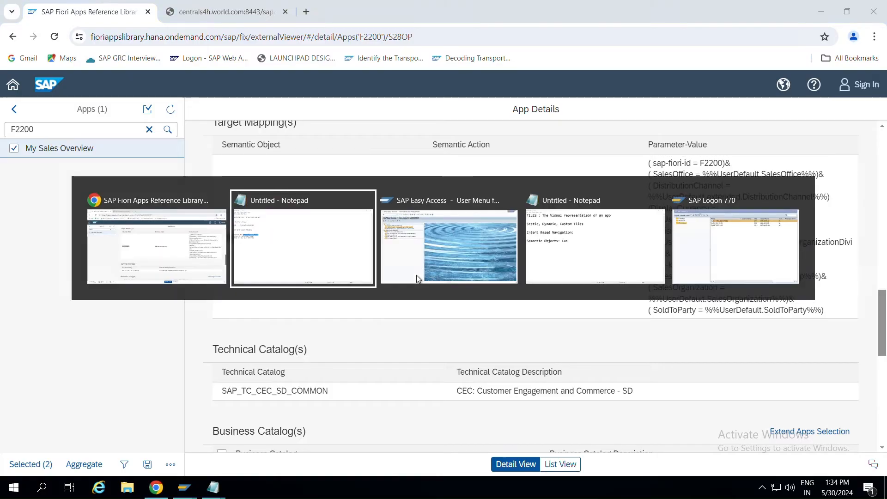
key(alt+Tab)
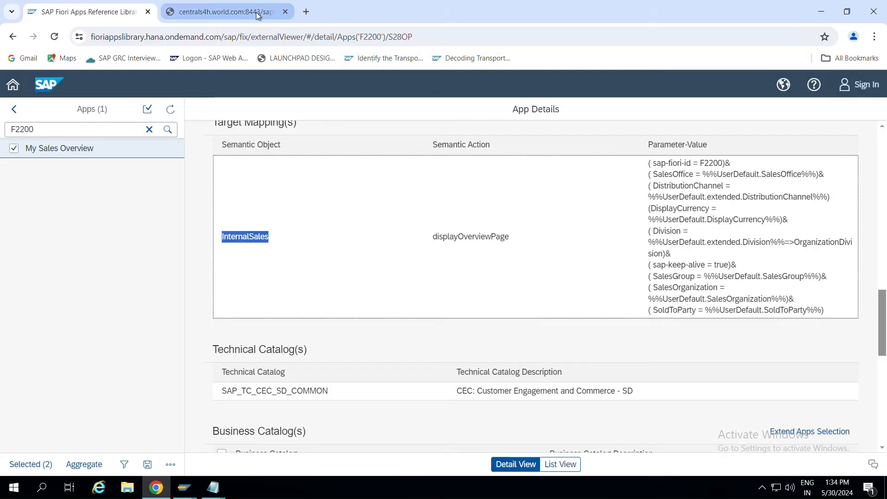
click(259, 13)
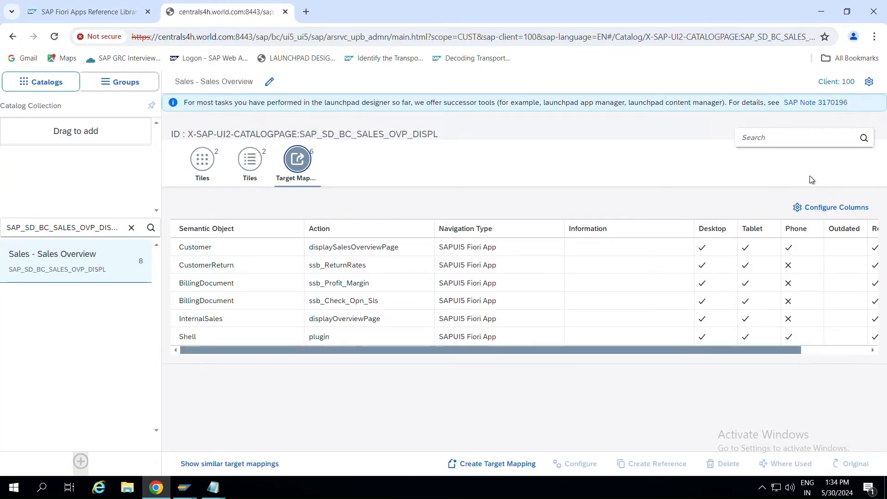
Filter the target mappings to InternalSales and select its displayOverviewPage row.
click(788, 137)
key(ctrl+v)
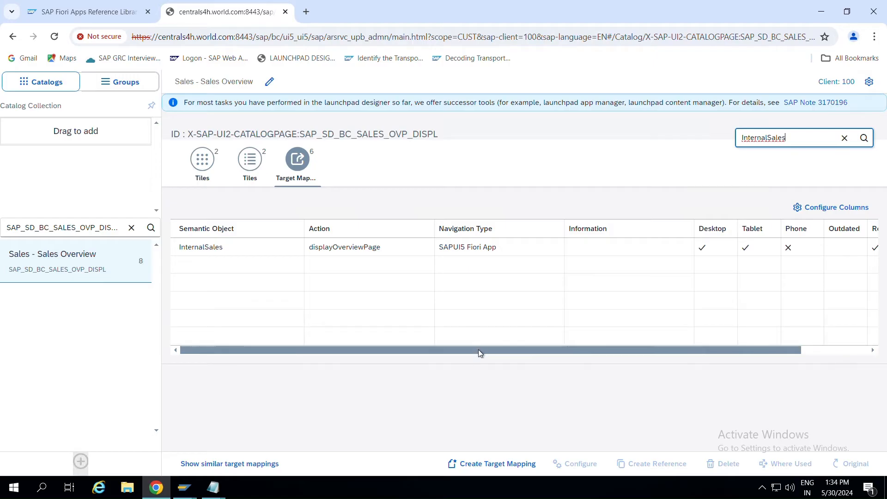
drag(481, 350, 589, 357)
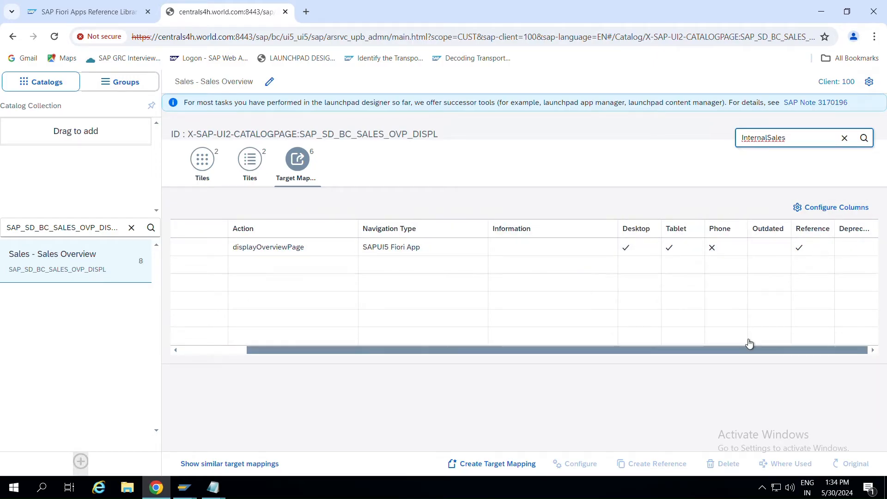
drag(715, 351, 594, 344)
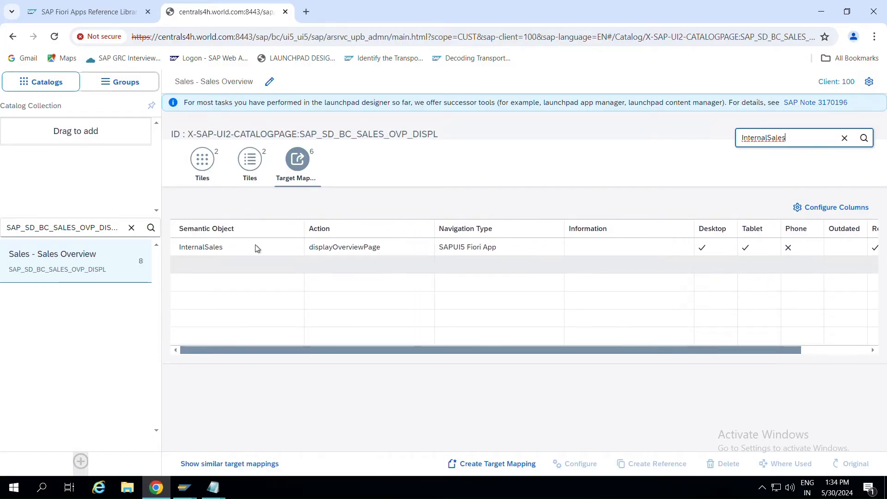
click(214, 250)
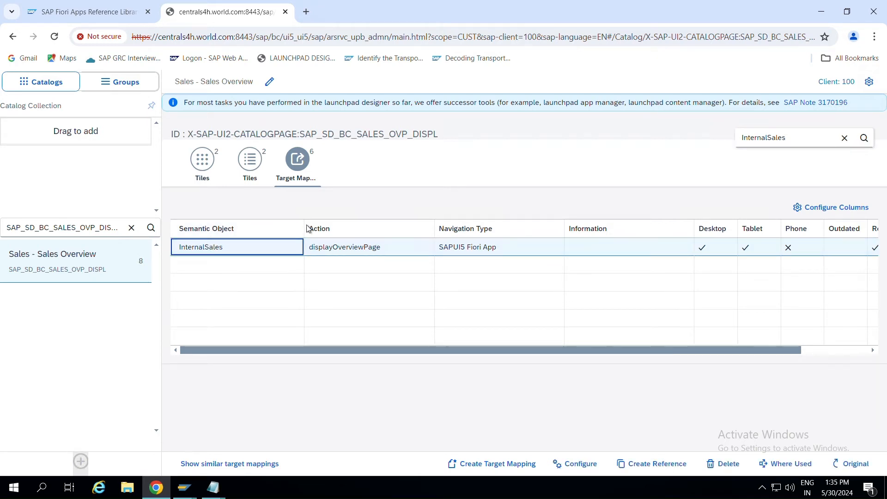
click(243, 251)
click(265, 324)
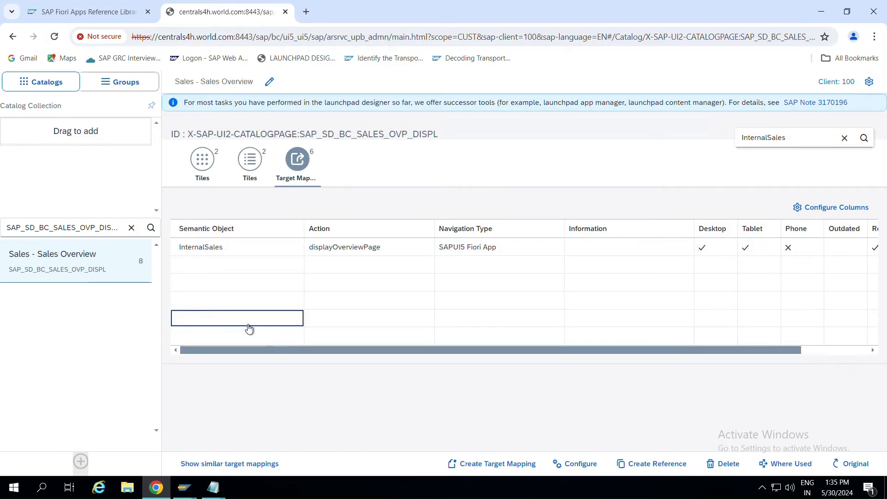
click(266, 248)
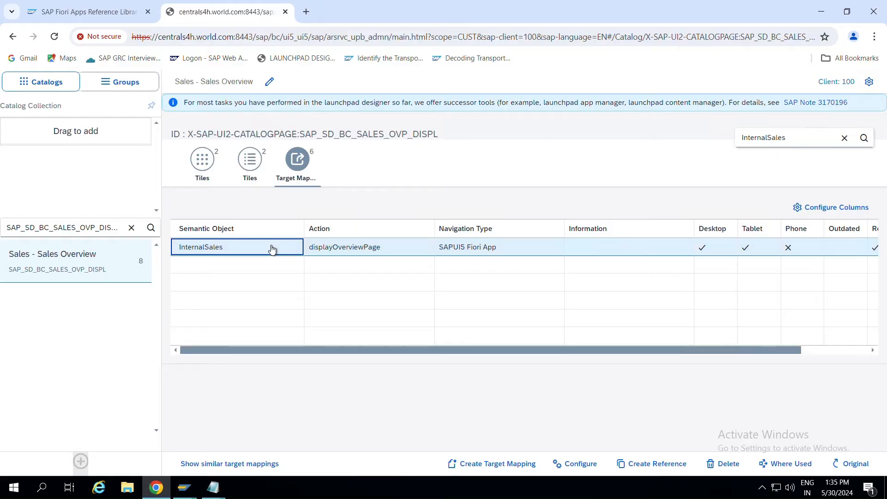
Reference the InternalSales mapping in SALES OVERVIEW CATALOG, found by searching ZC_SALES_OVRVIEW_DISP.
click(649, 464)
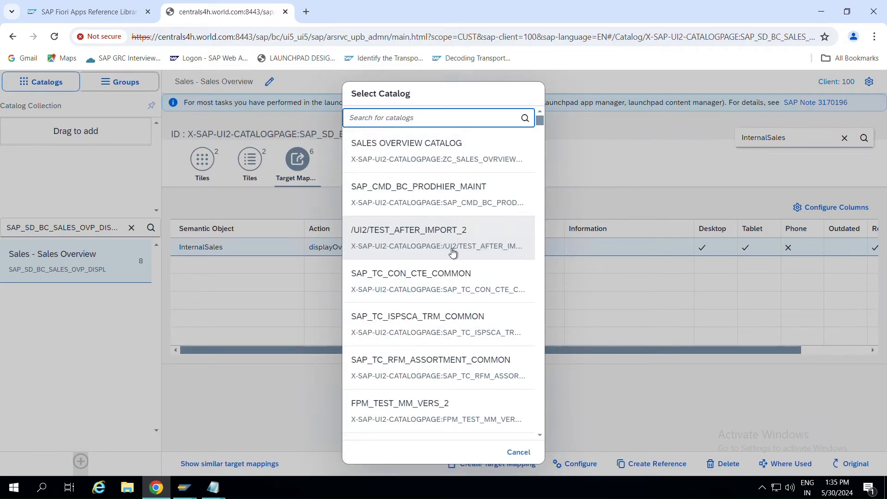
key(alt+Tab)
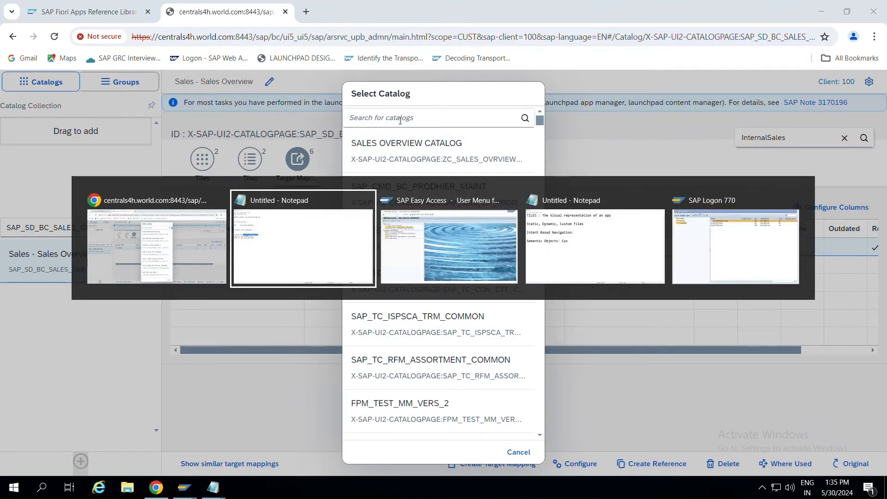
key(ctrl+c)
key(alt+Tab)
key(ctrl+v)
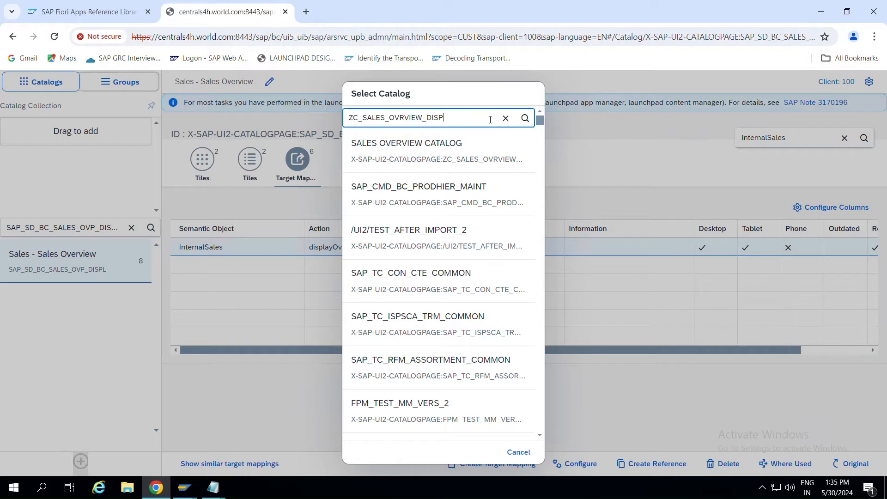
click(525, 118)
click(412, 288)
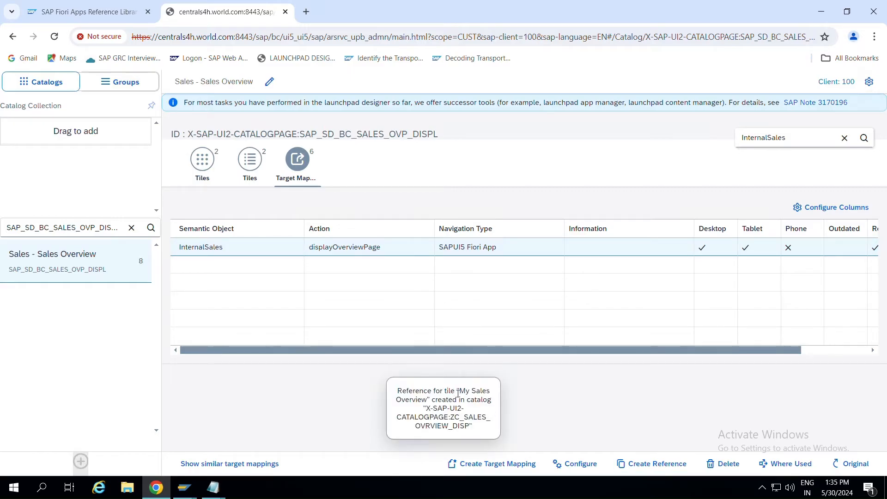
drag(457, 391, 465, 409)
key(alt+Tab)
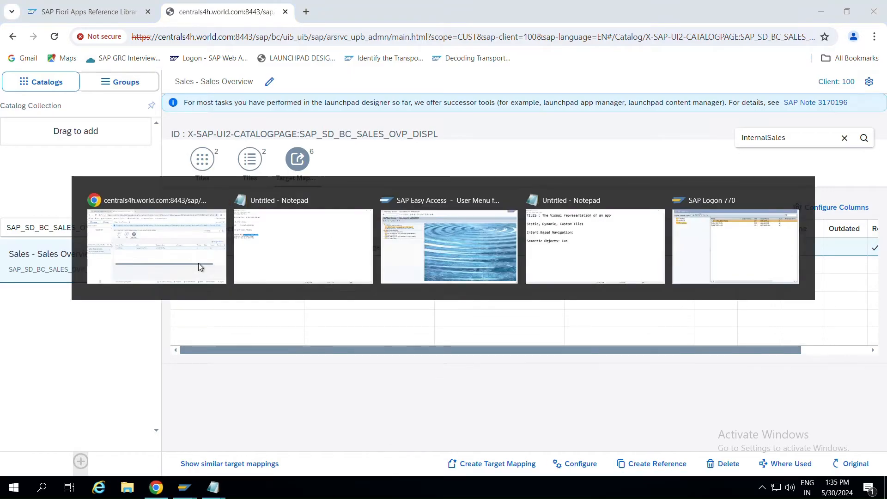
Search for ZC_SALES_OVRVIEW_DISP, open SALES OVERVIEW CATALOG, view its tiles, and start adding a tile.
key(alt+Tab)
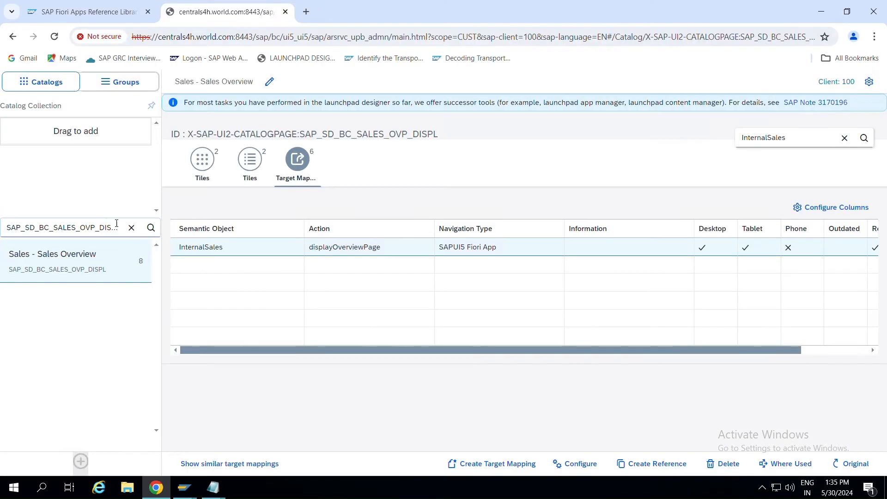
click(129, 230)
key(ctrl+v)
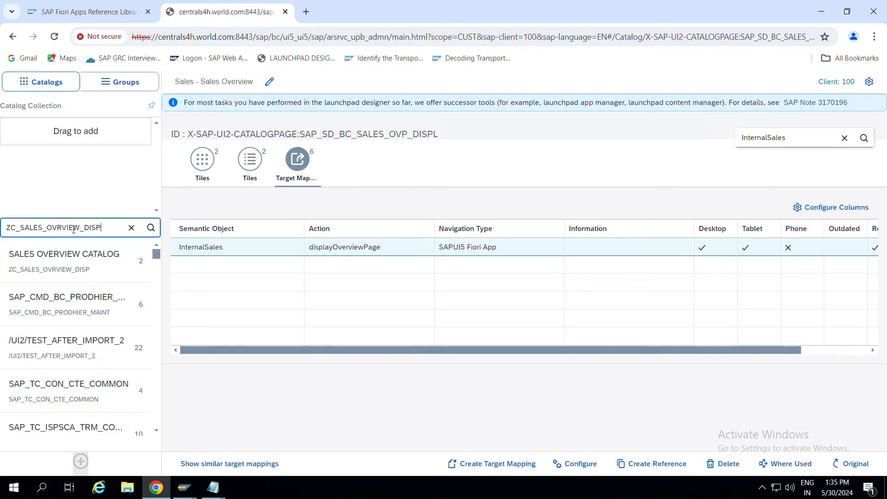
click(78, 254)
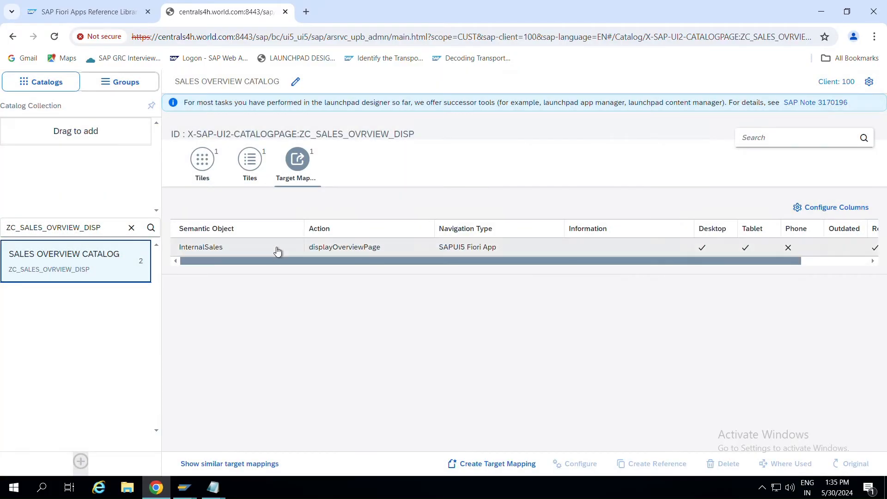
click(200, 178)
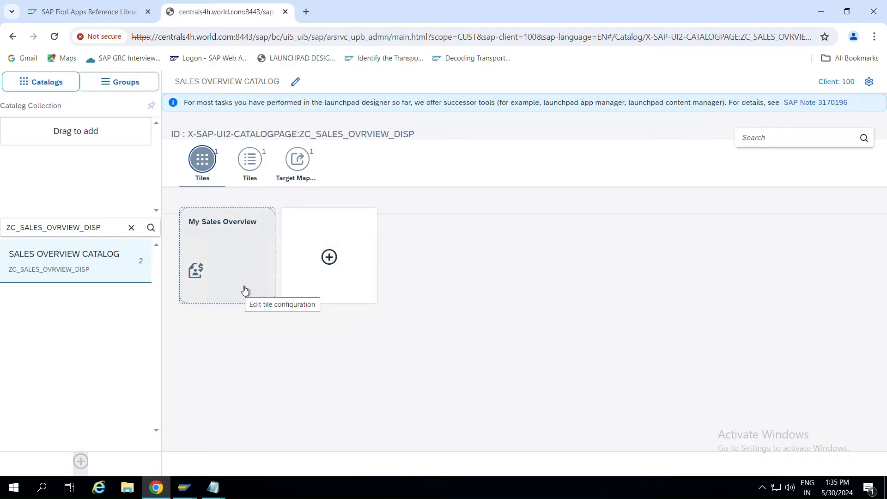
click(326, 287)
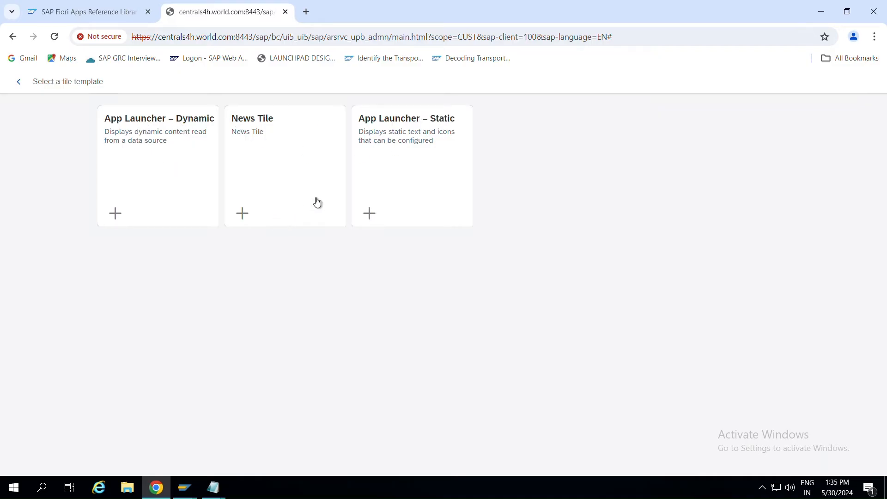
Leave the tile templates and switch between the catalog's tile list and target mappings views.
click(19, 82)
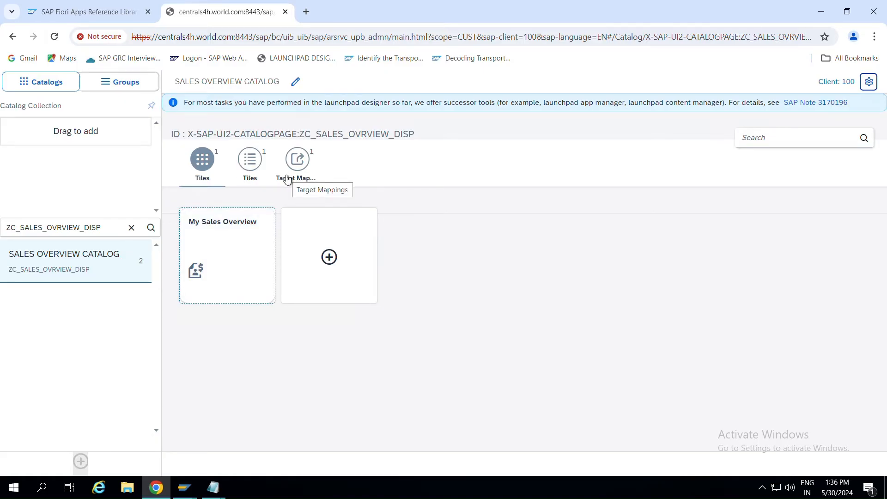
click(245, 177)
click(303, 184)
click(250, 171)
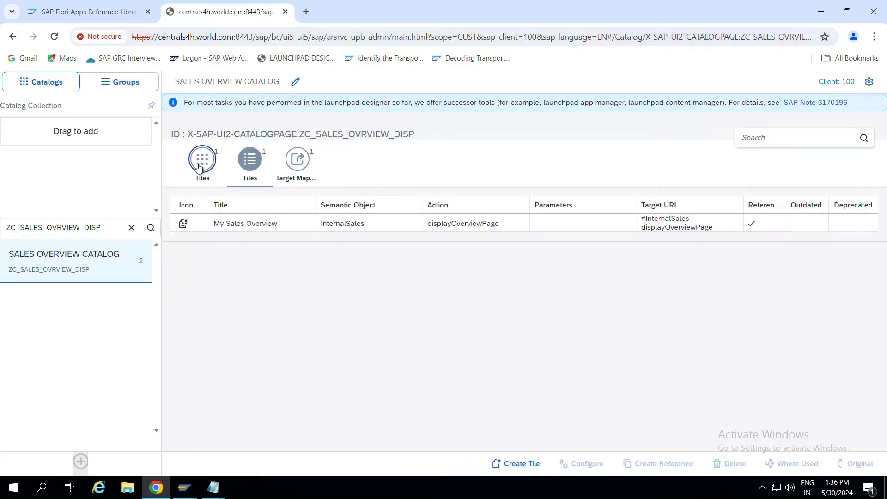
click(199, 167)
click(249, 162)
click(295, 171)
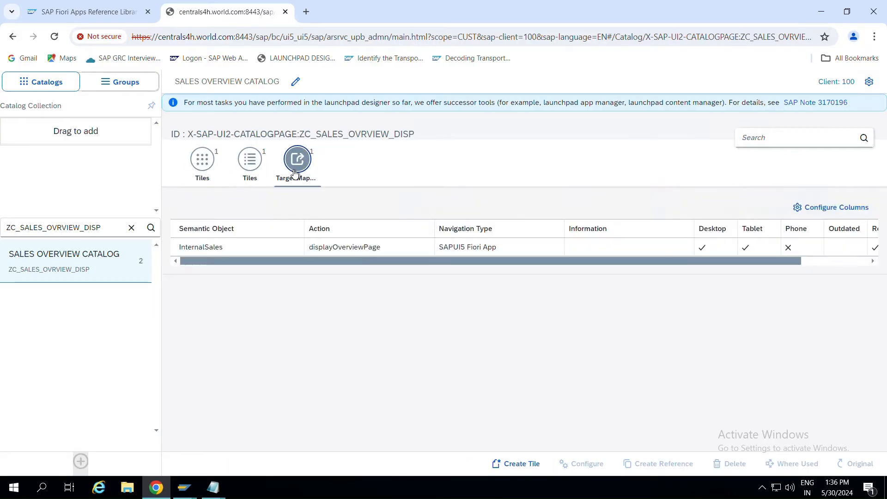
click(250, 167)
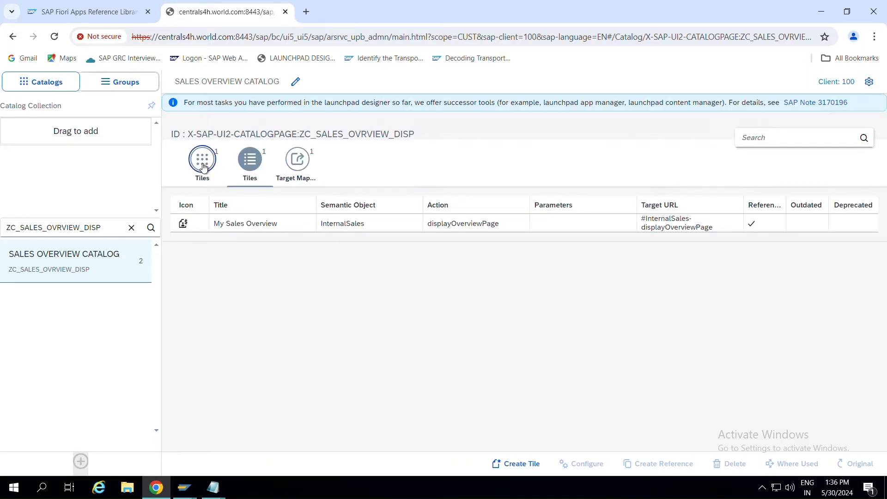
Confirm the My Sales Overview tile in the grid, then return to the Reference Library app details.
click(204, 167)
click(249, 166)
click(296, 173)
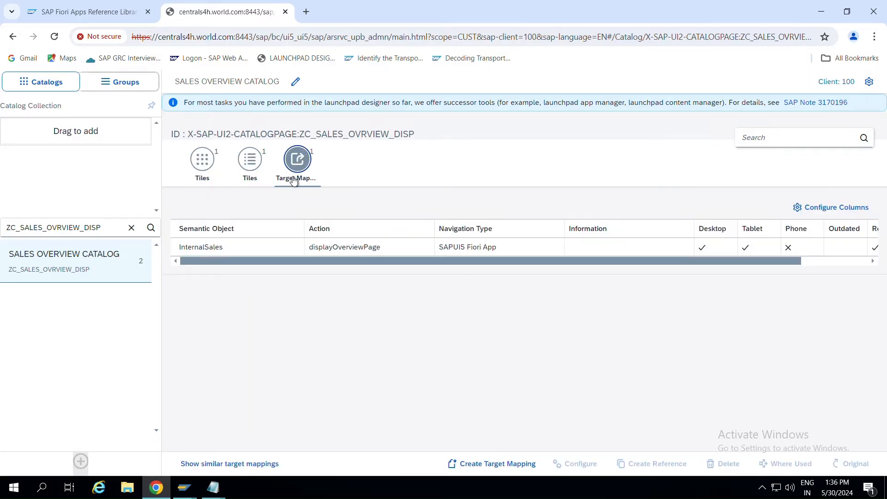
click(202, 167)
click(247, 178)
click(202, 162)
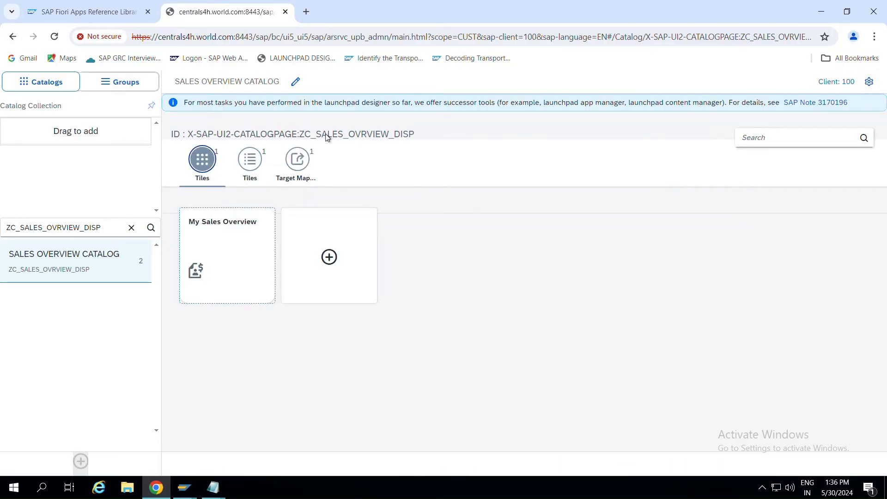
click(87, 14)
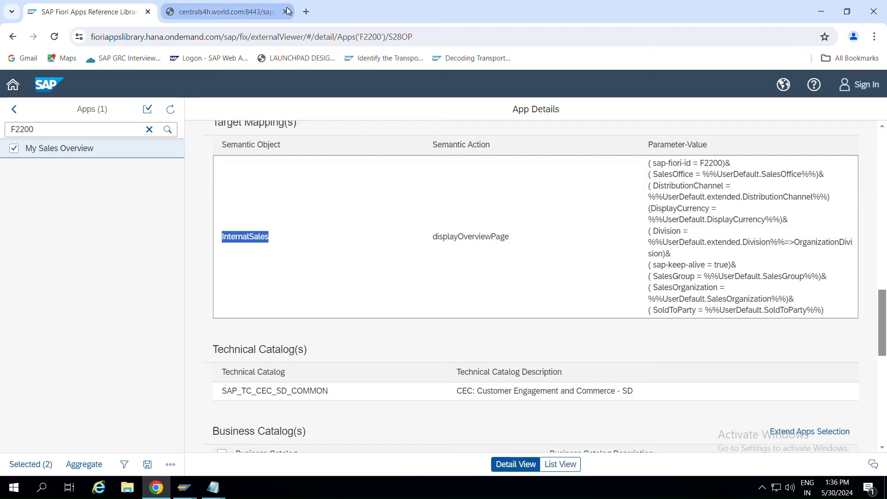
Open a new Chrome tab and launch the /UI2/FLP Fiori Launchpad transaction from SAP Easy Access.
click(305, 12)
key(alt+Tab)
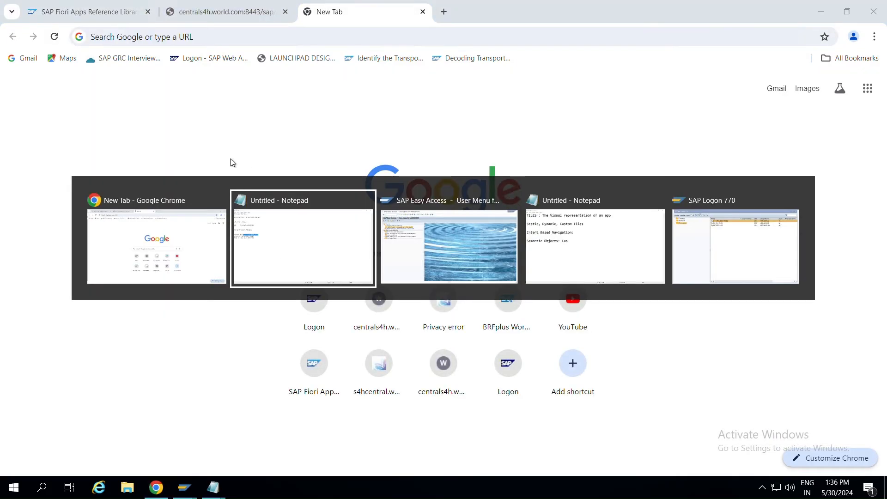
key(alt+Tab)
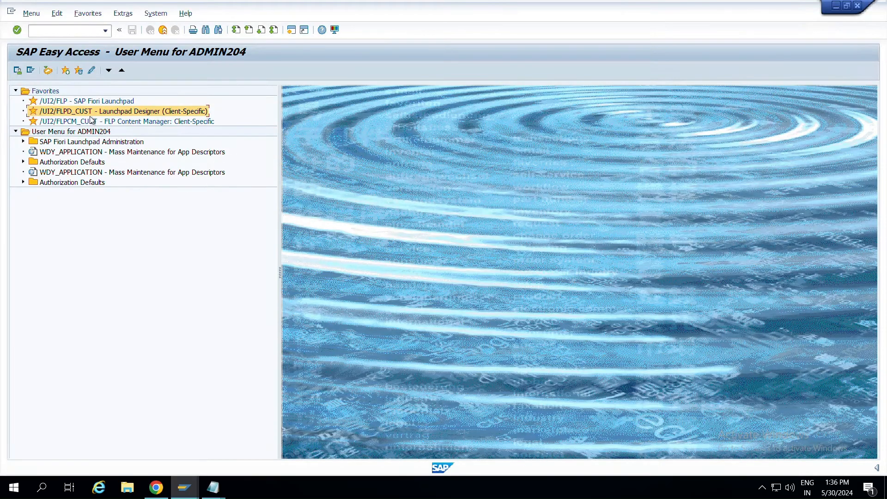
click(45, 101)
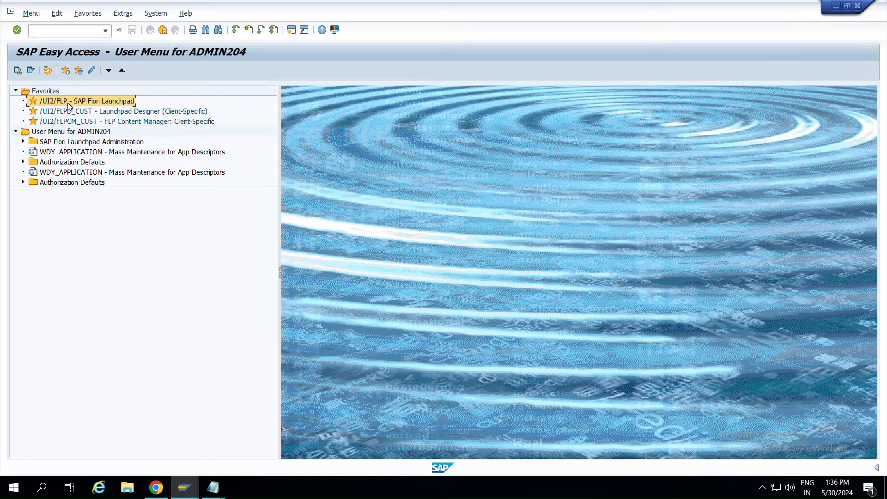
double_click(67, 102)
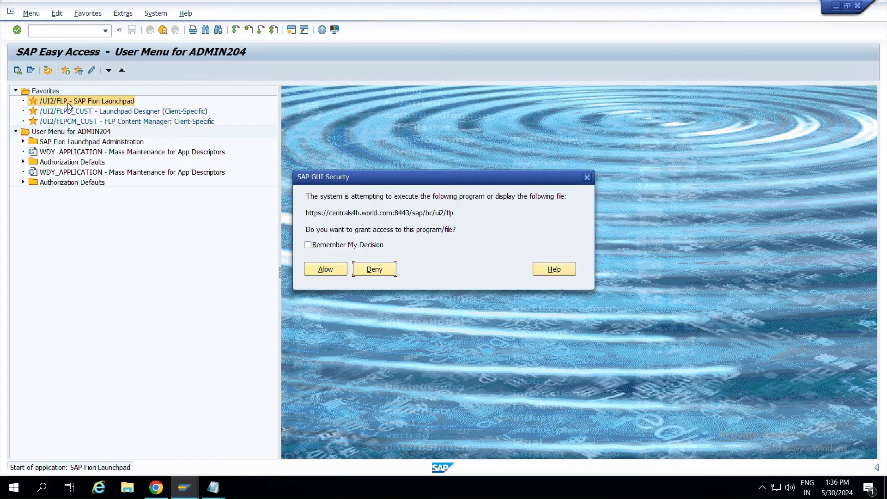
click(325, 269)
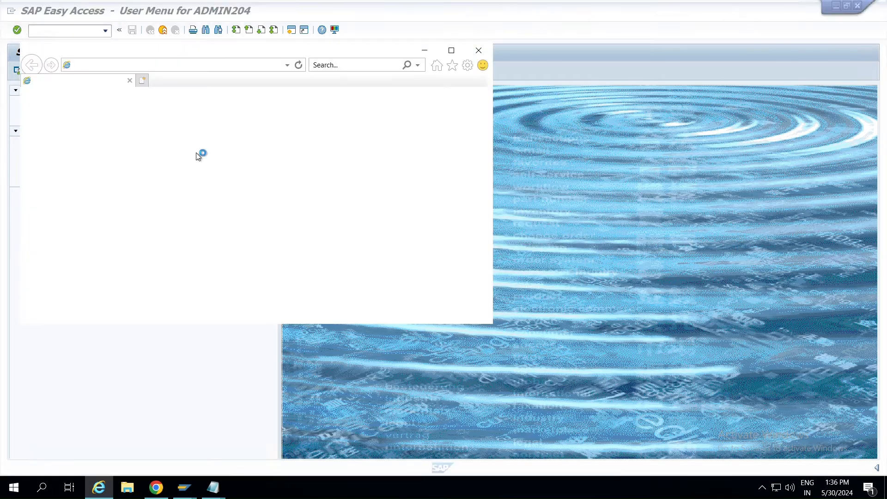
Copy the launchpad web address from Internet Explorer and go back to Chrome.
click(151, 67)
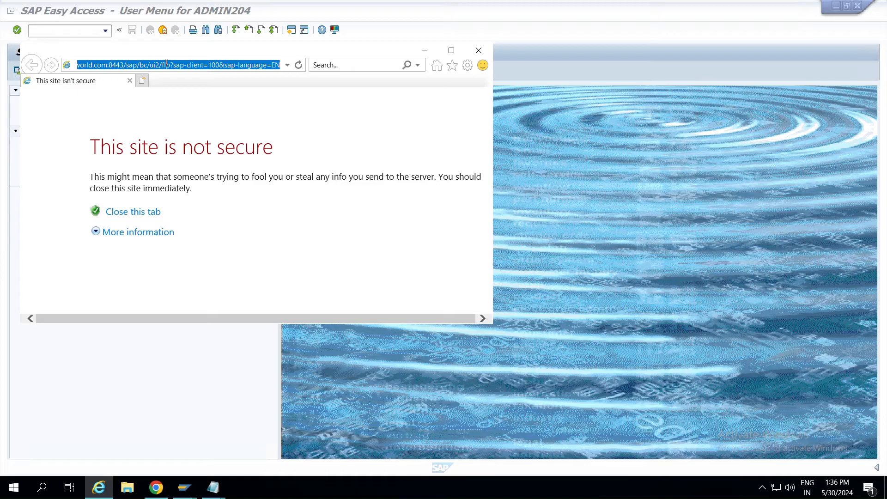
click(422, 51)
click(157, 489)
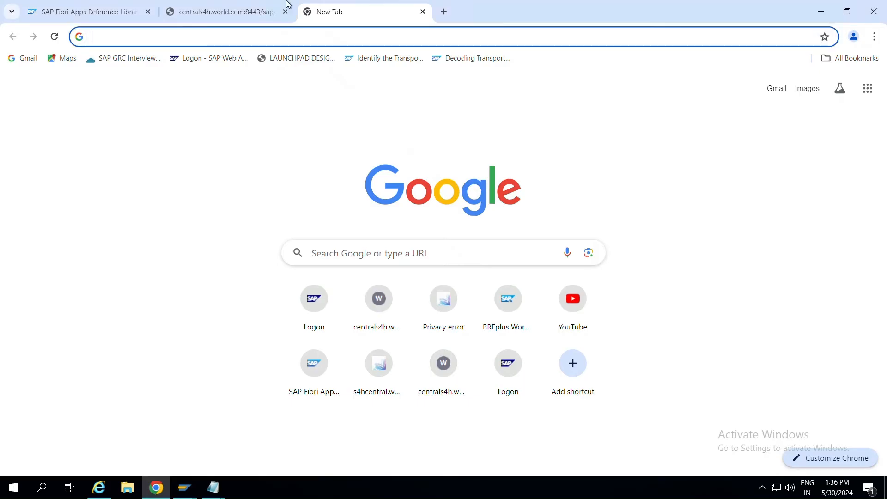
Paste the /sap/bc/ui2/flp launchpad address into the new tab and load it.
key(ctrl+v)
key(Return)
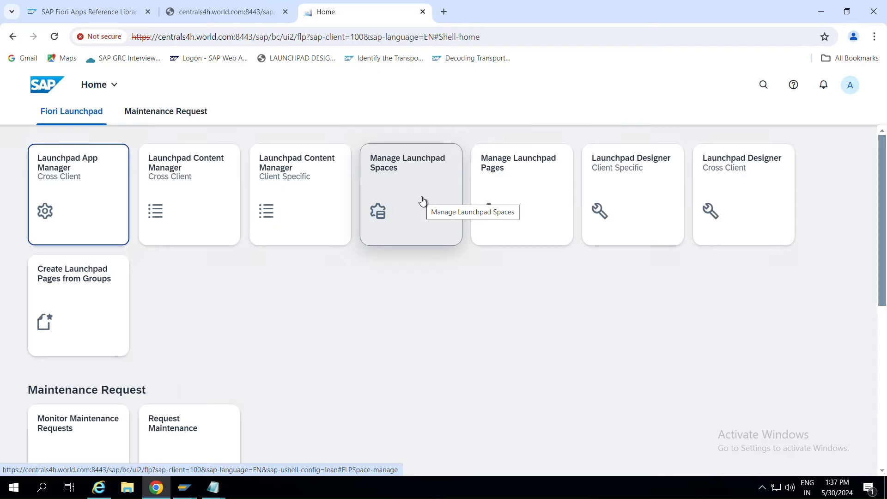
Open Manage Launchpad Spaces, check the Predefined and Customer-Created lists, and start a new space.
click(393, 194)
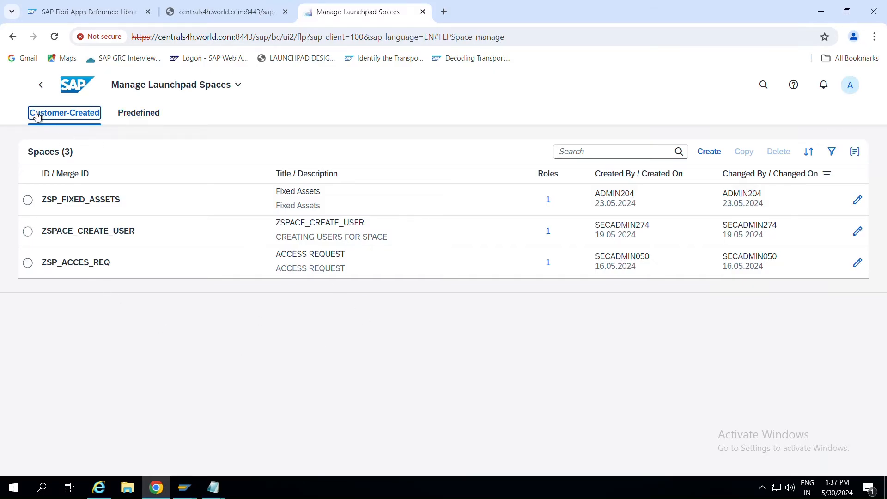
click(135, 113)
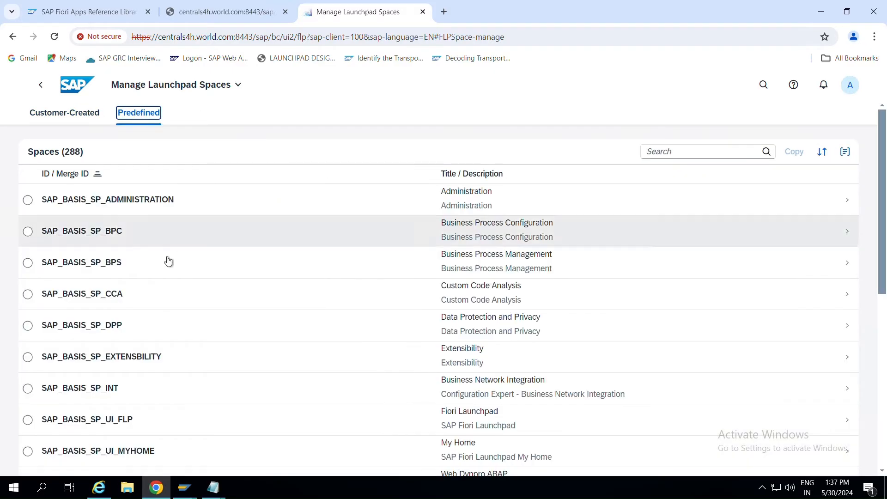
scroll(246, 333, down, 8)
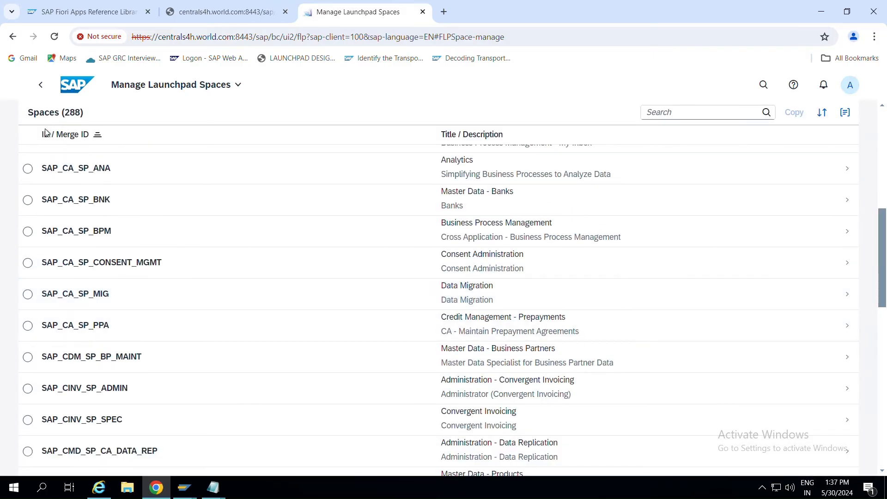
scroll(115, 209, up, 8)
click(72, 113)
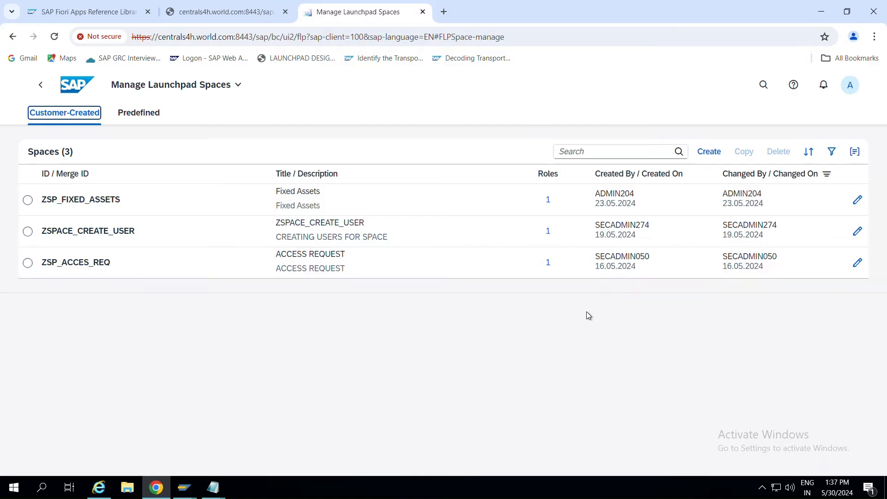
click(710, 152)
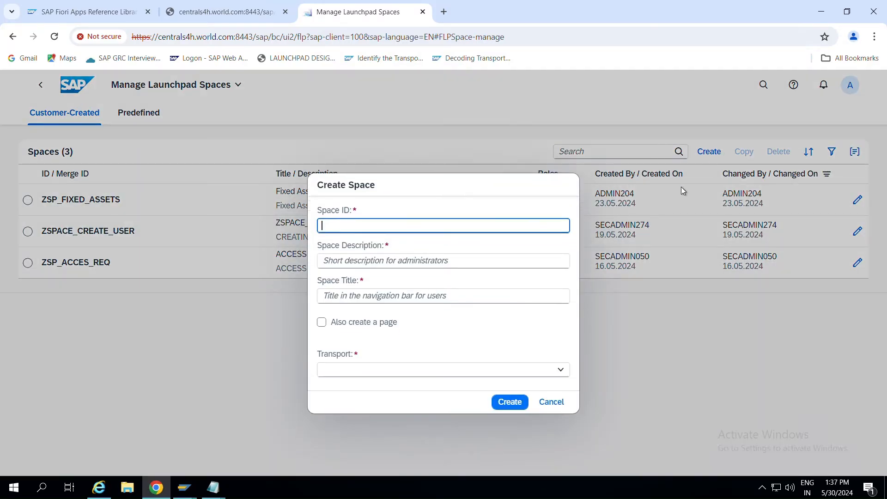
Enter space ID ZS_INTERNAL_SALES from the notes, with description and title Internal Sales.
key(alt+Tab)
key(alt+Tab)
key(alt+Tab)
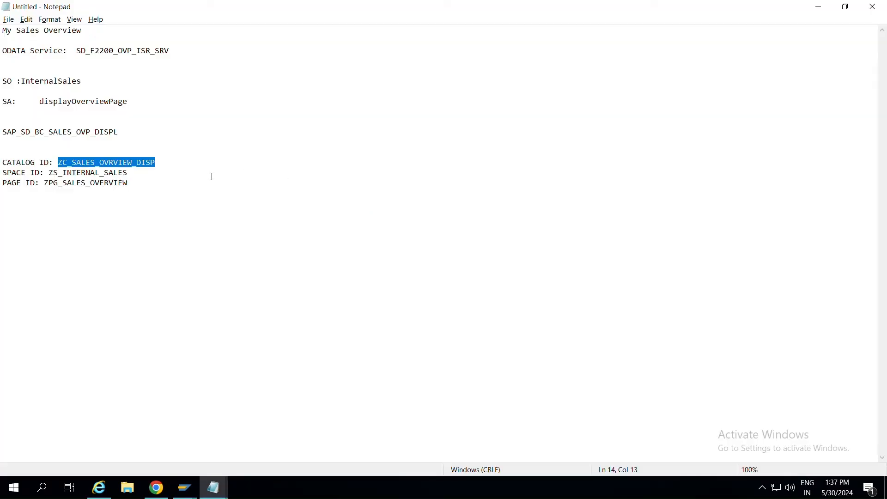
drag(152, 175, 54, 172)
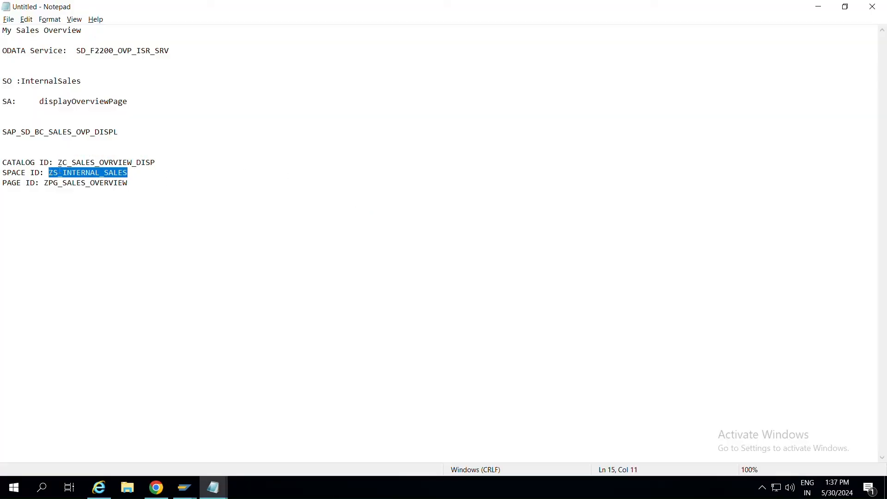
key(ctrl+c)
key(alt+Tab)
key(ctrl+v)
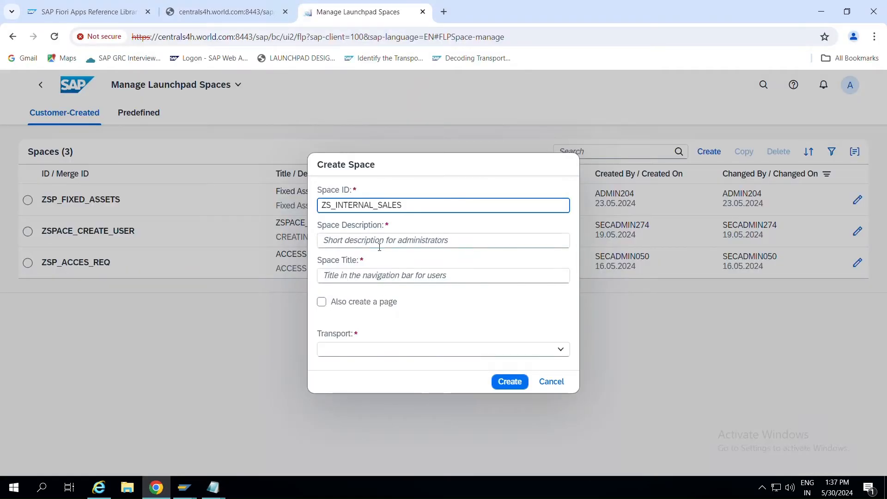
click(356, 239)
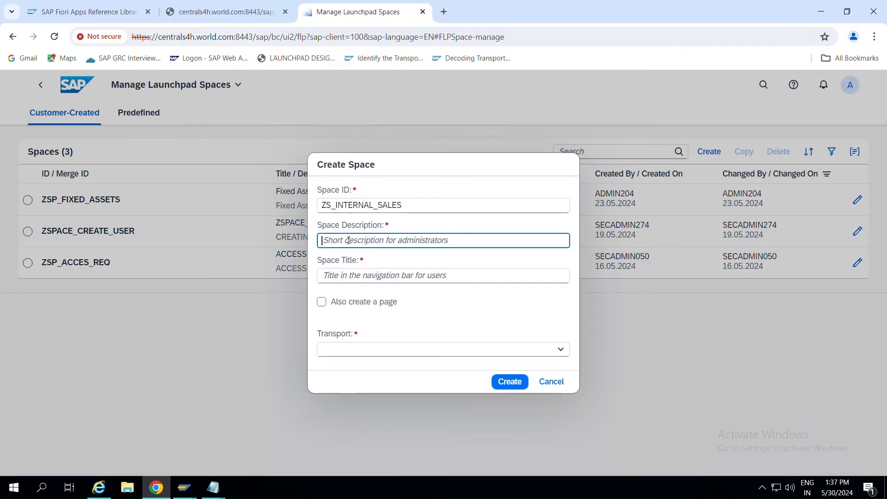
text(Internal Sales)
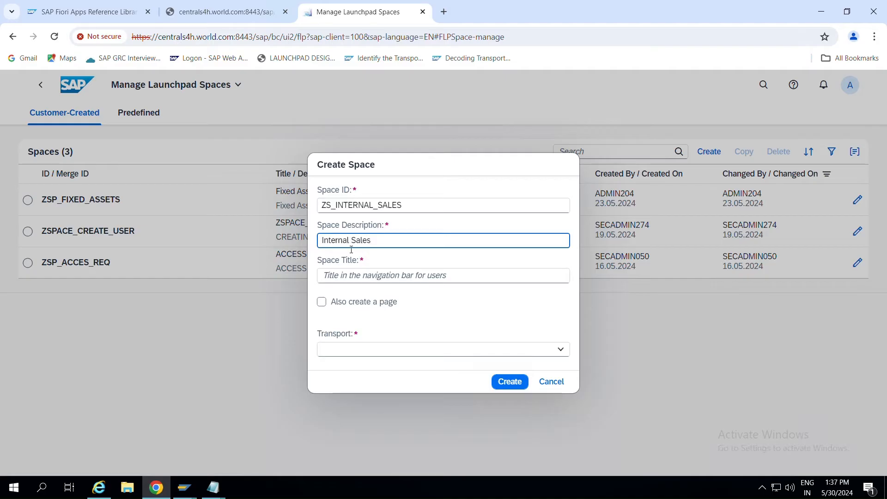
click(364, 281)
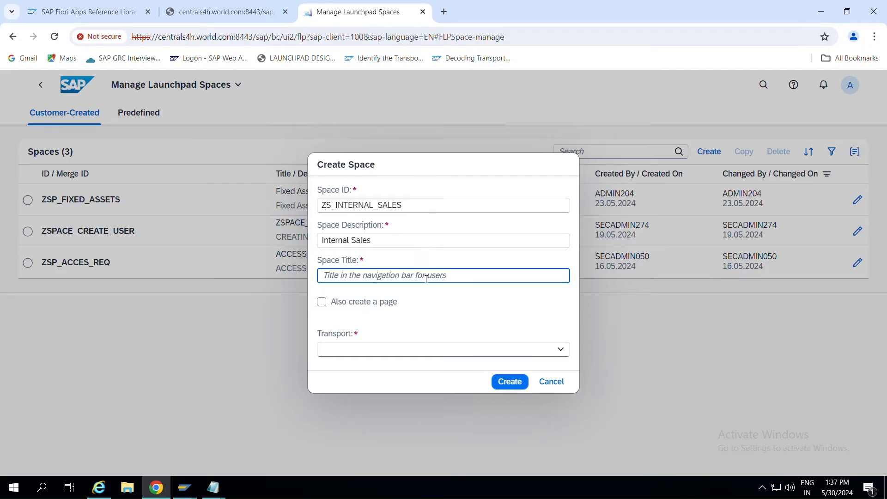
text(Internal Sales)
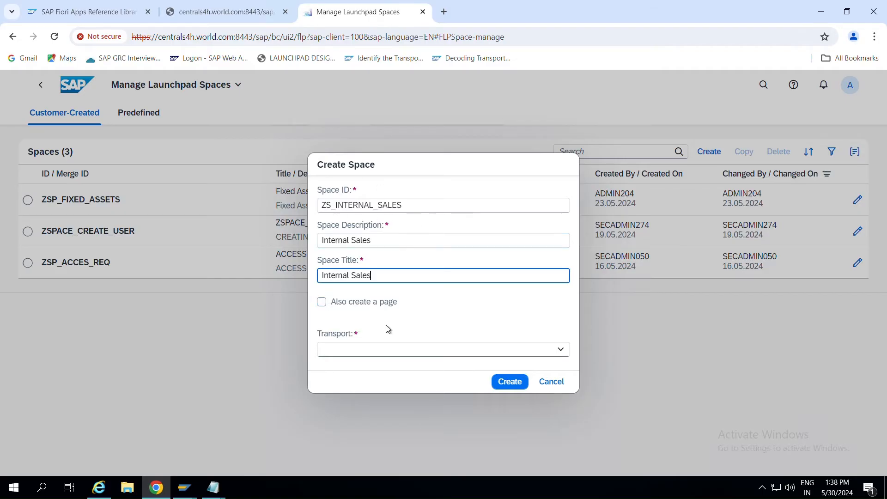
Tick Also create a page and paste ZPG_SALES_OVERVIEW from the notes as the page ID.
click(322, 304)
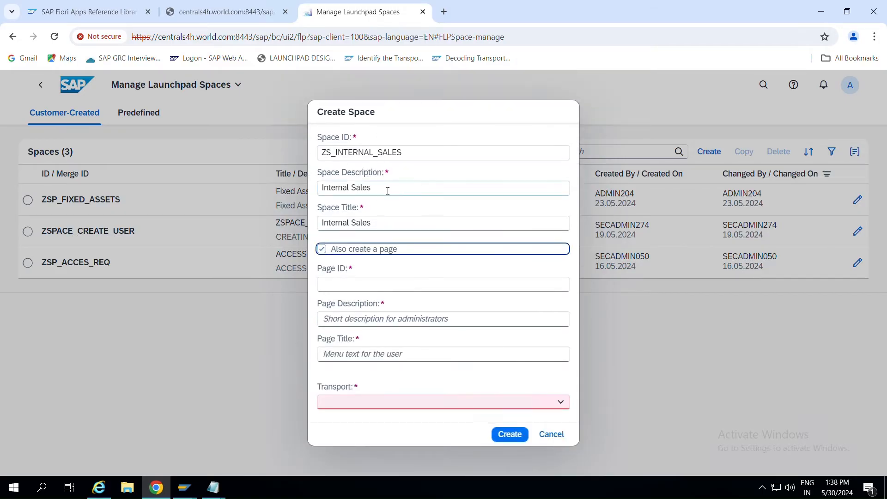
click(355, 284)
key(alt+Tab)
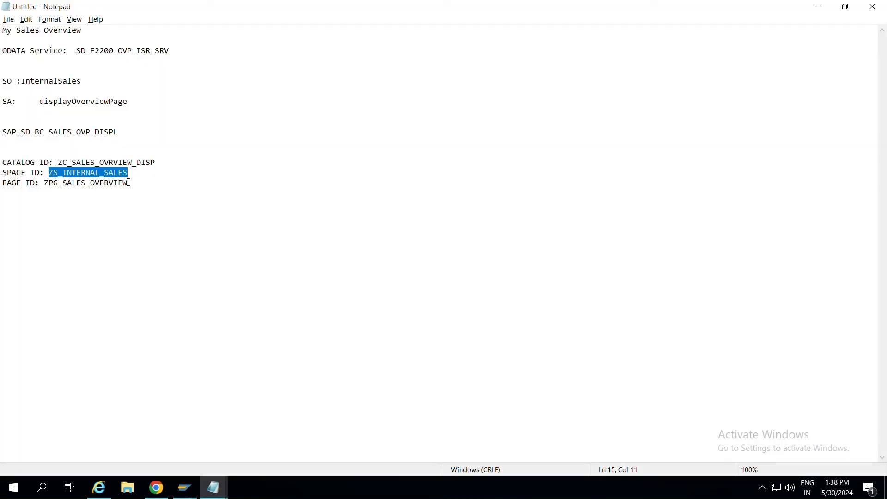
drag(129, 183, 47, 183)
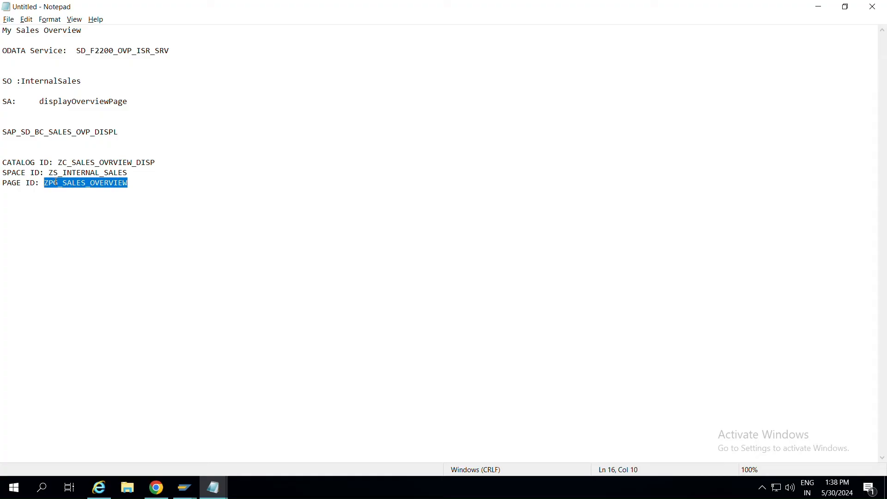
key(ctrl+c)
key(alt+Tab)
key(Tab)
key(ctrl+v)
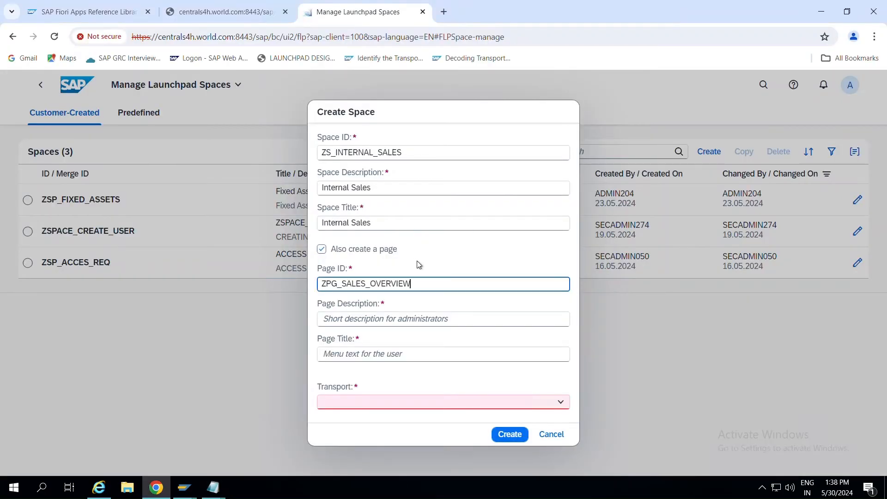
Set the page description and title to Sales Overview.
click(355, 323)
text(Sales O)
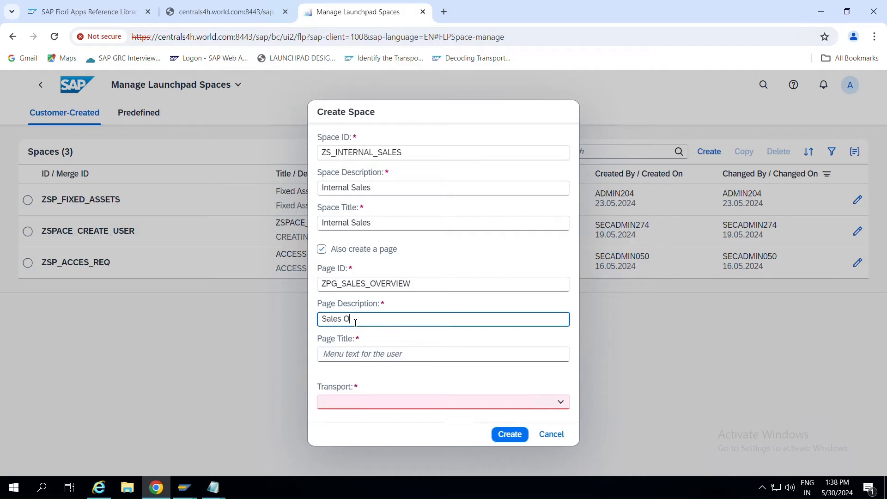
text(verview)
drag(398, 320, 295, 318)
key(ctrl+c)
click(364, 355)
key(ctrl+v)
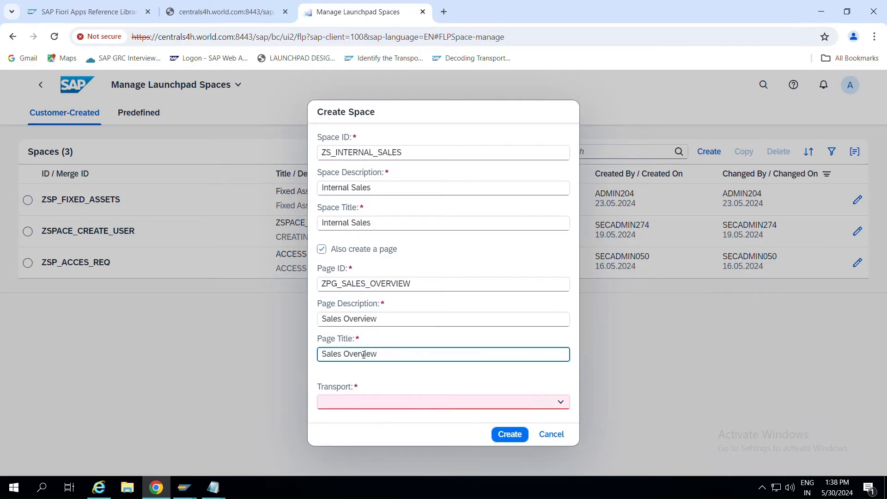
click(521, 373)
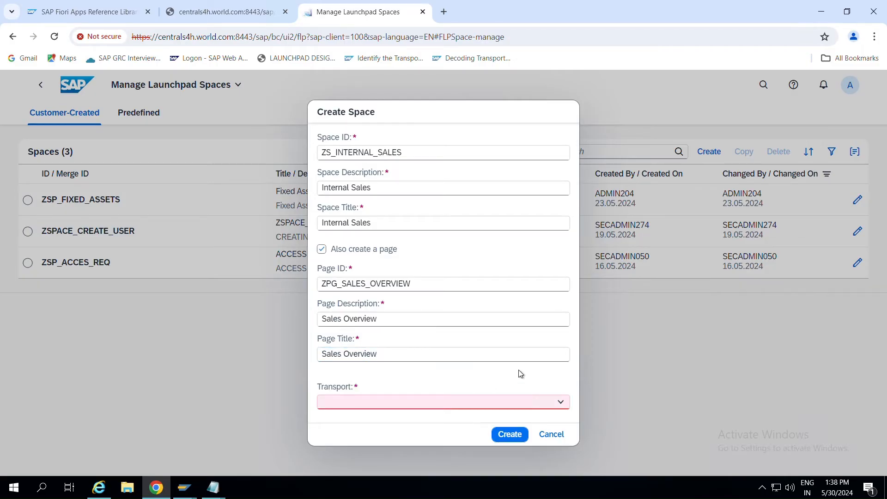
Look through the Transport list without choosing one, then switch to SAP Easy Access.
click(566, 405)
click(567, 404)
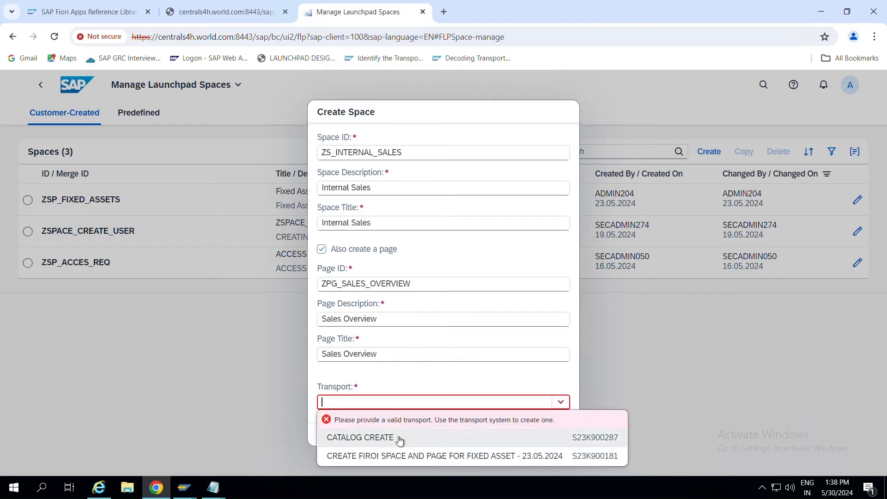
click(643, 364)
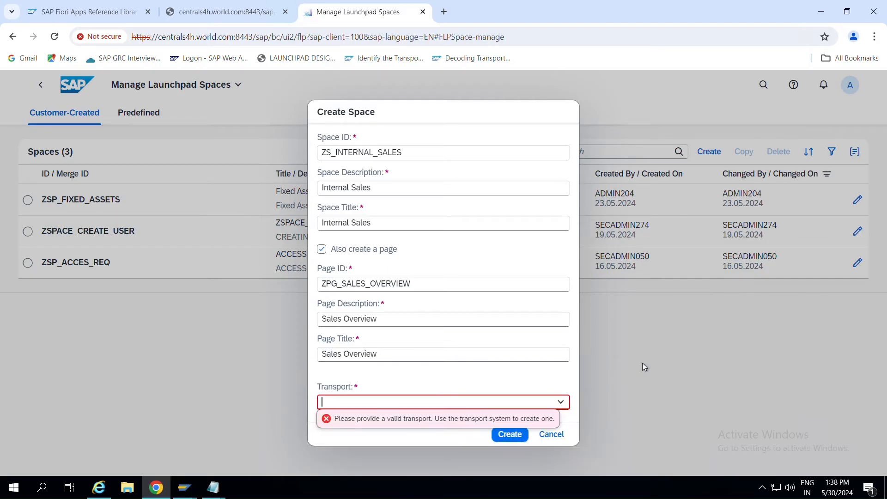
key(alt+Tab)
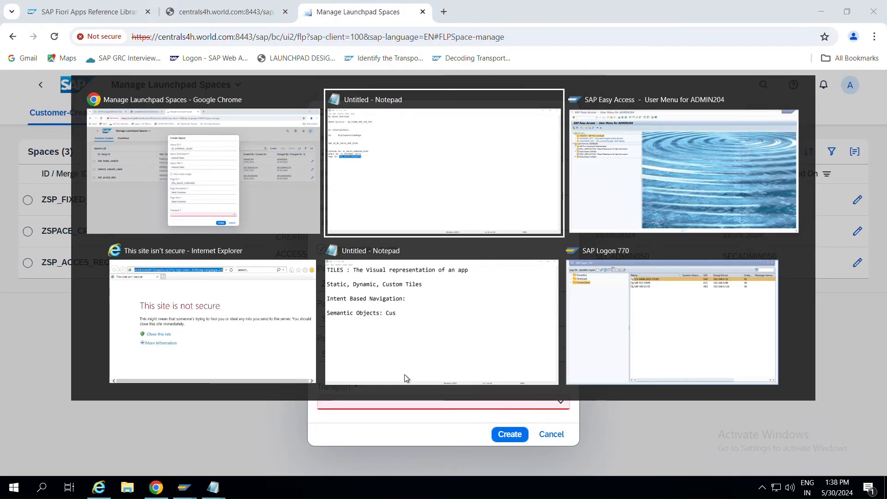
key(alt+Tab)
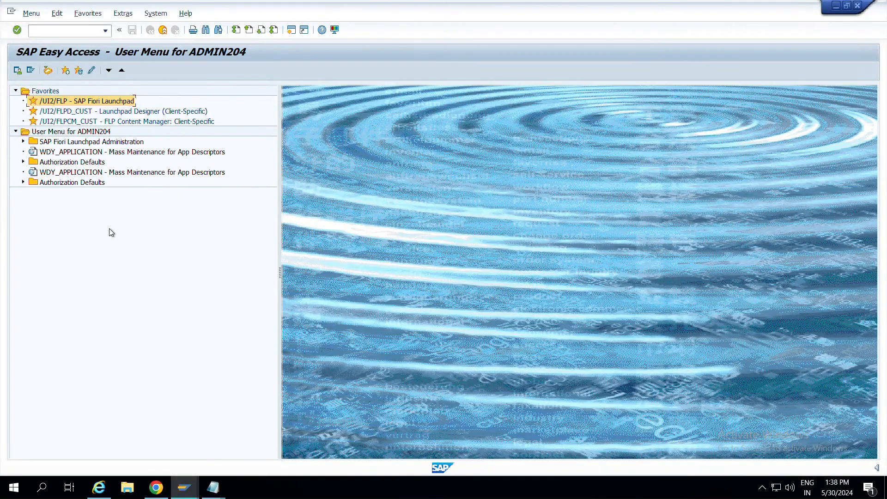
Check existing transport requests in SE10, then reopen the Create Space transport dropdown.
click(56, 27)
text(se10)
key(Return)
key(F3)
key(alt+Tab)
click(560, 402)
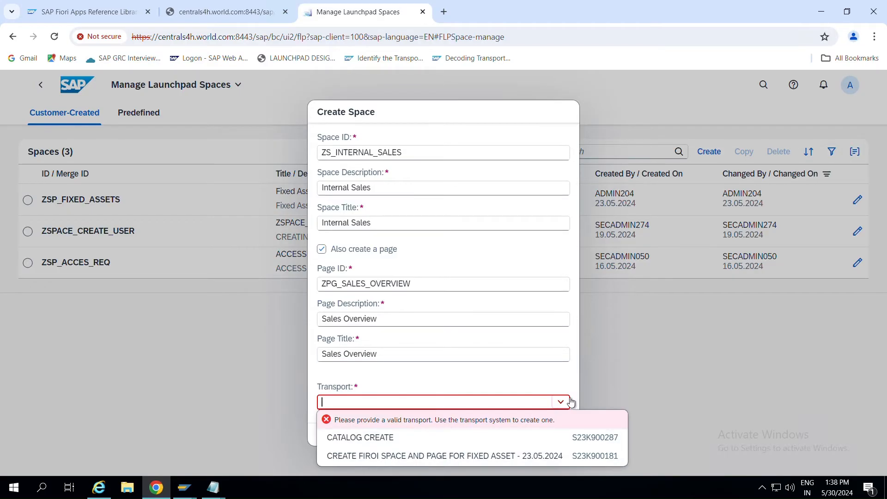
Choose transport S23K900181 for fixed-asset space and page, and create the space.
click(392, 457)
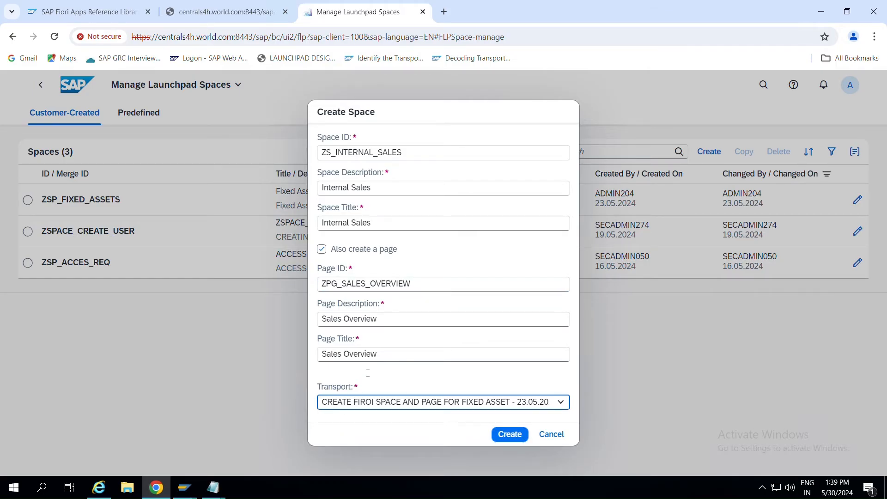
click(511, 435)
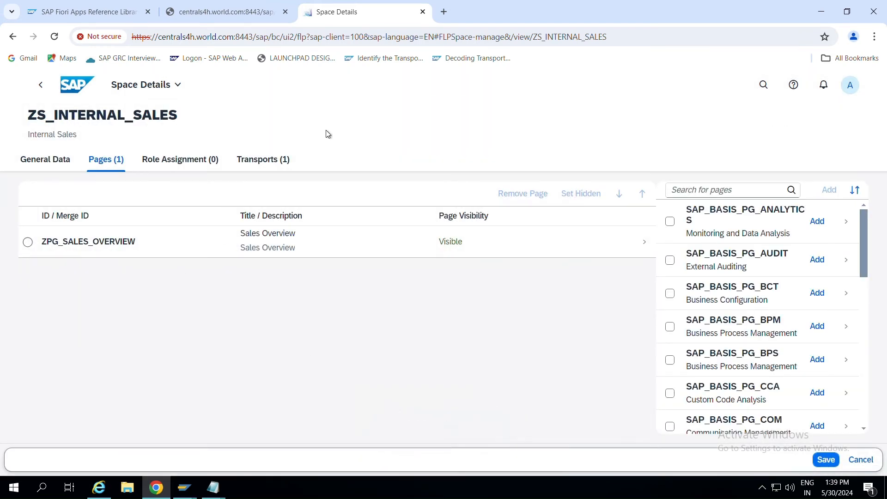
Move between the launchpad home and the Manage Launchpad Pages app.
click(42, 89)
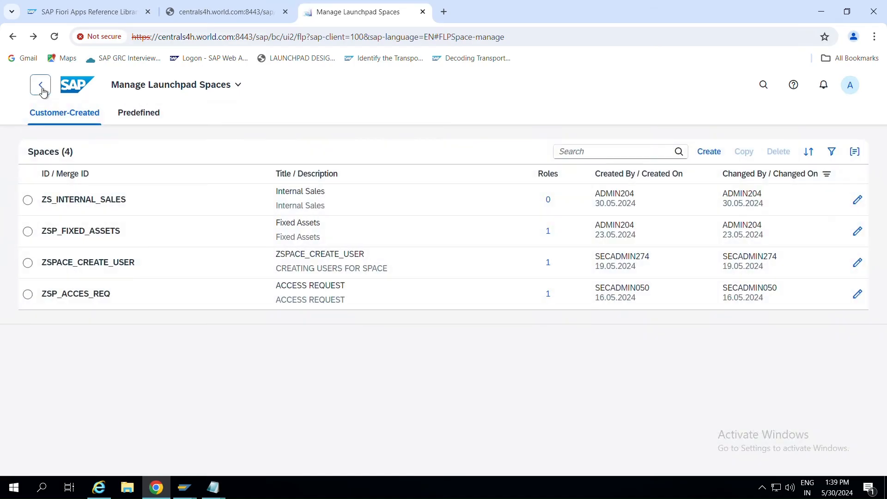
click(42, 89)
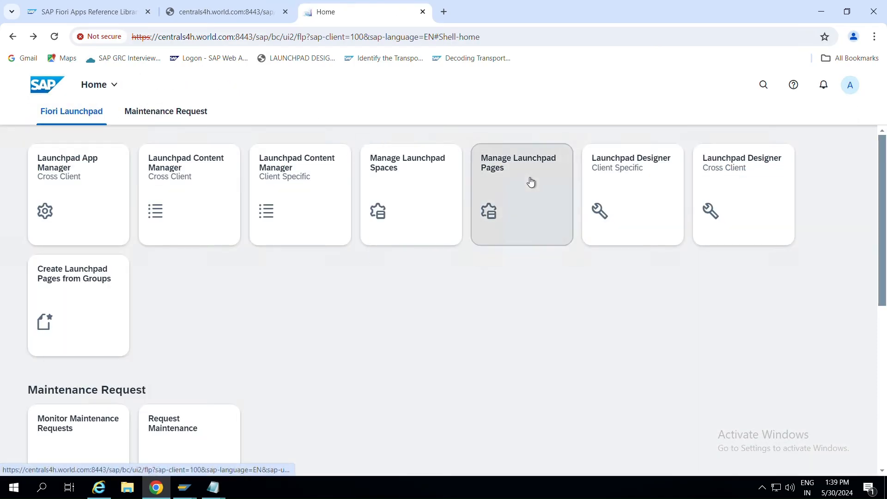
click(531, 181)
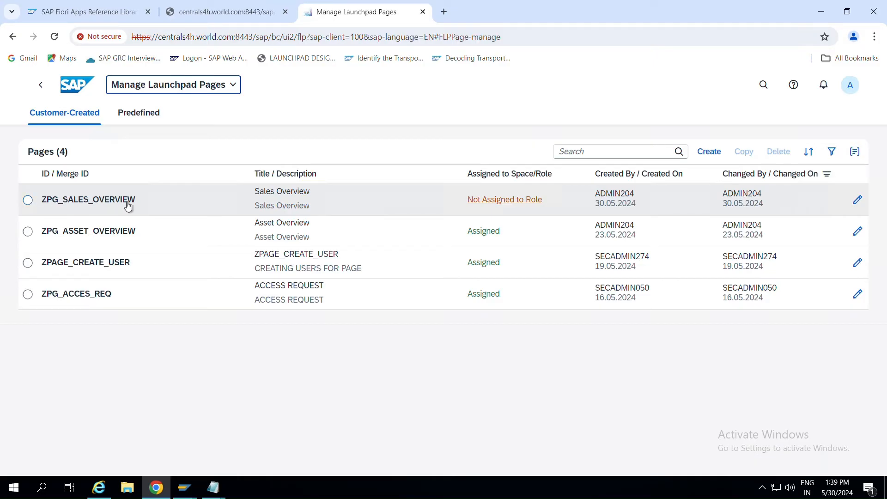
click(52, 86)
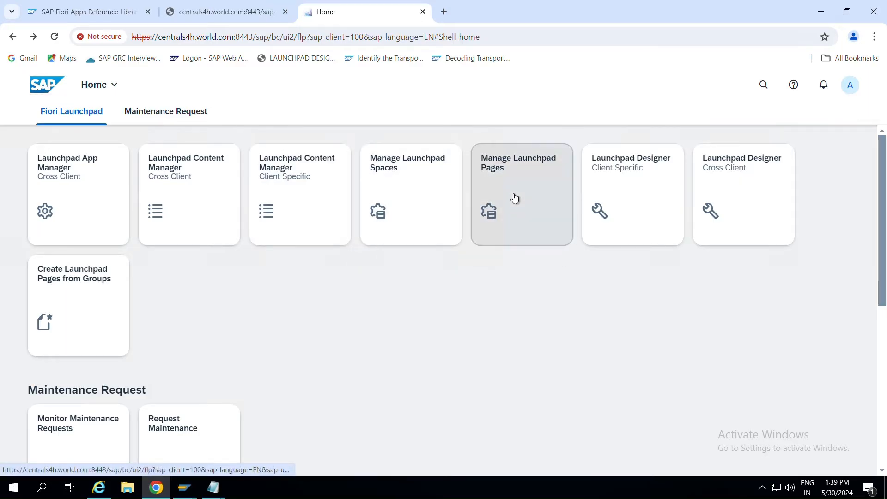
click(515, 199)
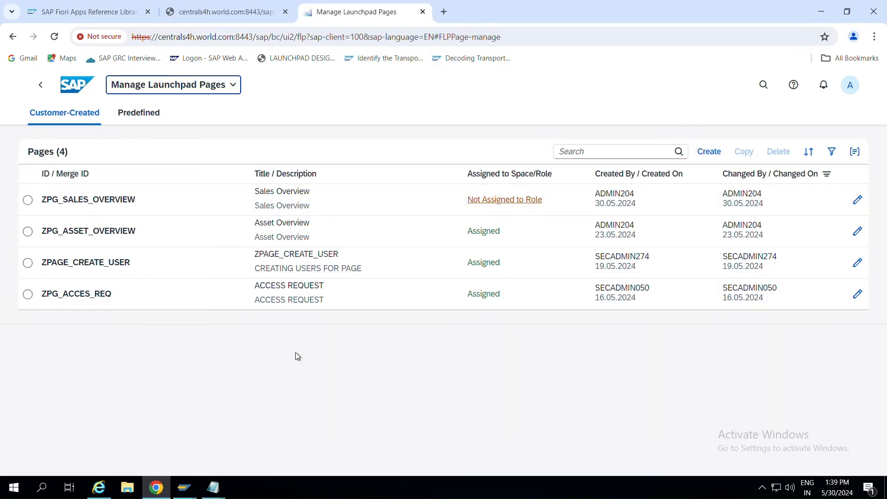
click(41, 85)
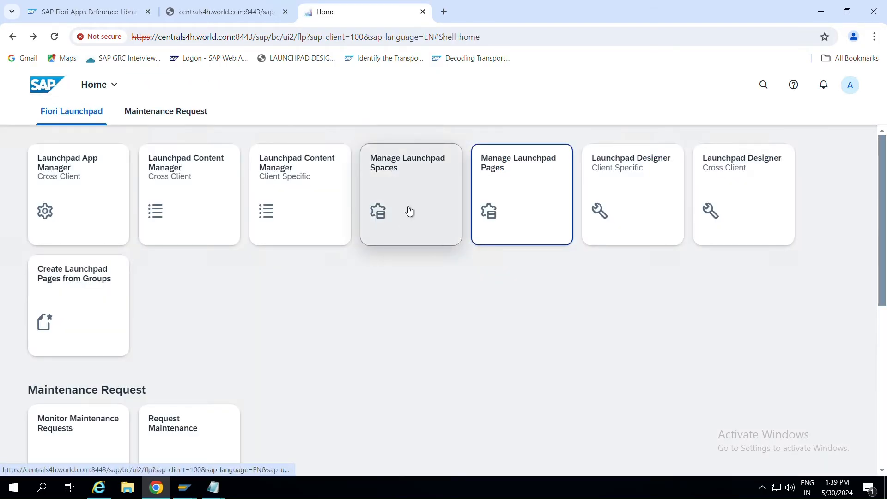
Check the ZS_INTERNAL_SALES space details in Manage Launchpad Spaces, then return home.
click(410, 211)
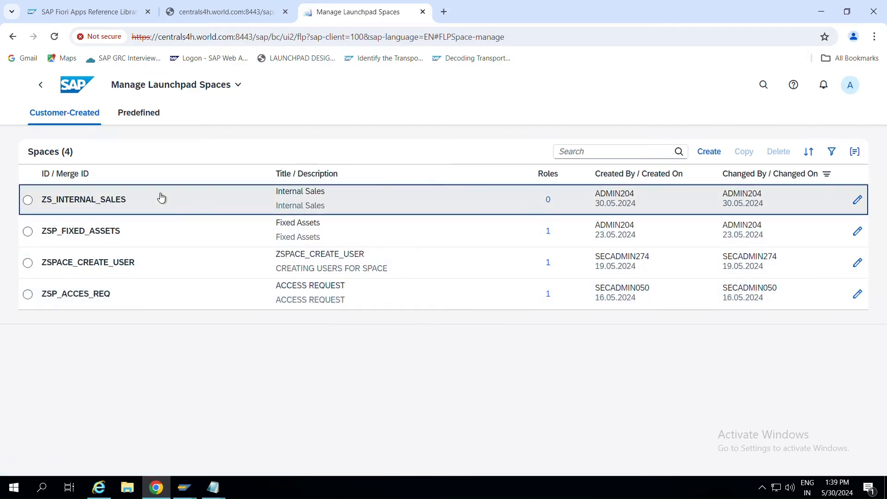
click(161, 198)
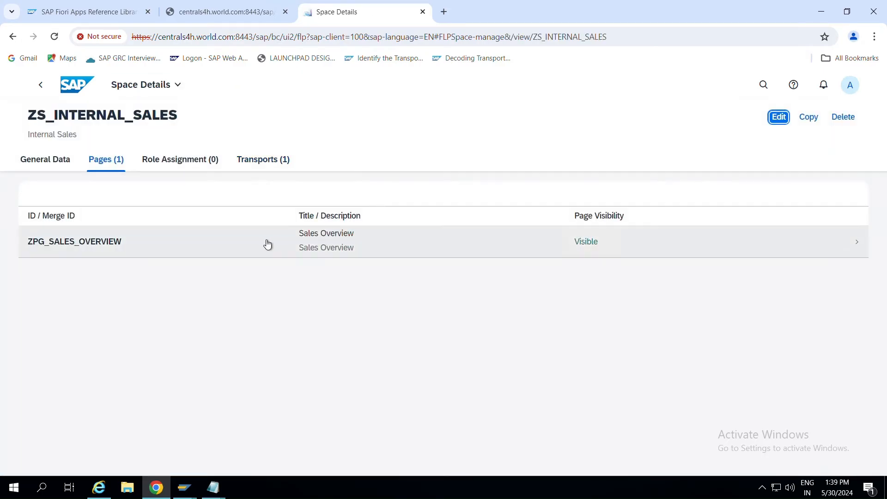
click(41, 84)
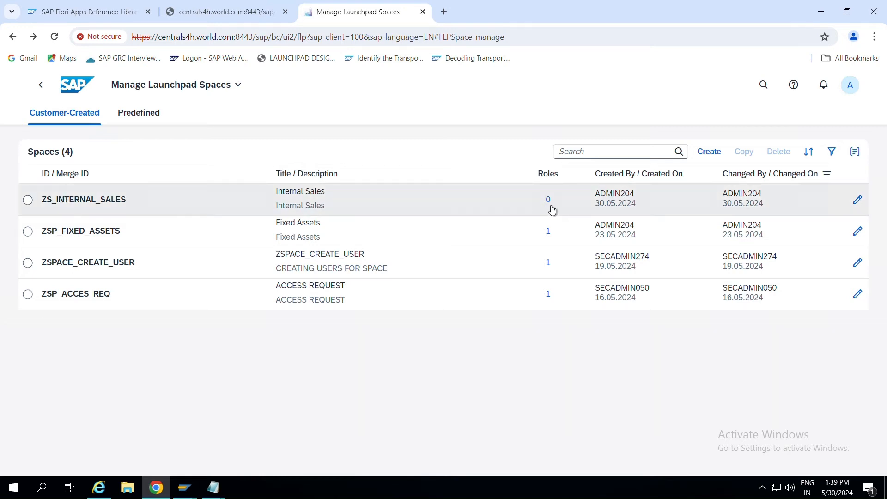
click(40, 85)
Inspect ZPG_SALES_OVERVIEW's Transports, Space Assignment, Content and General tabs, then return home.
click(504, 188)
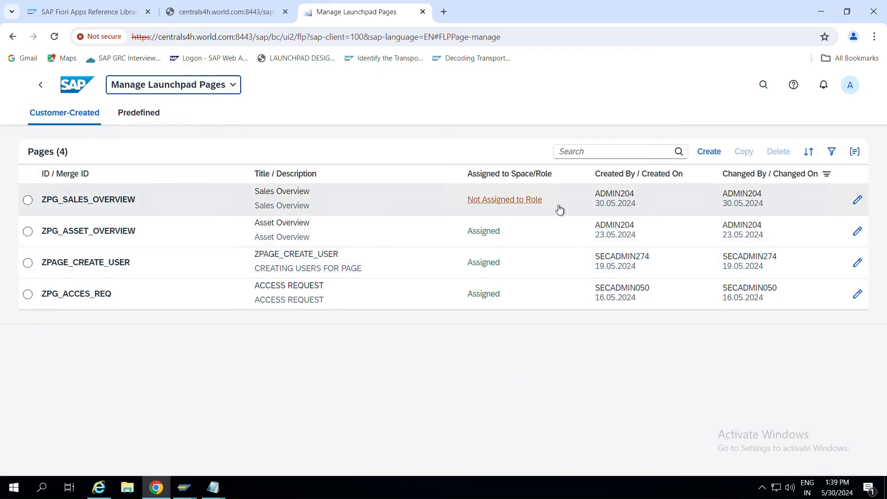
click(141, 205)
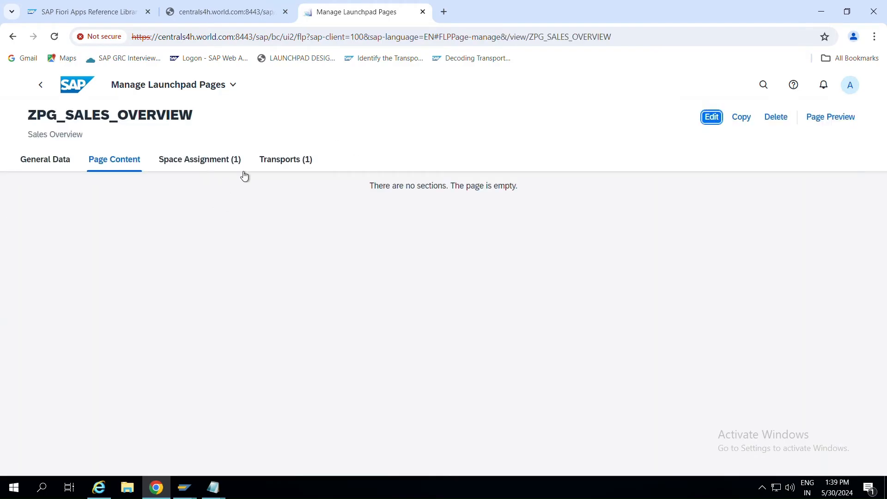
click(275, 165)
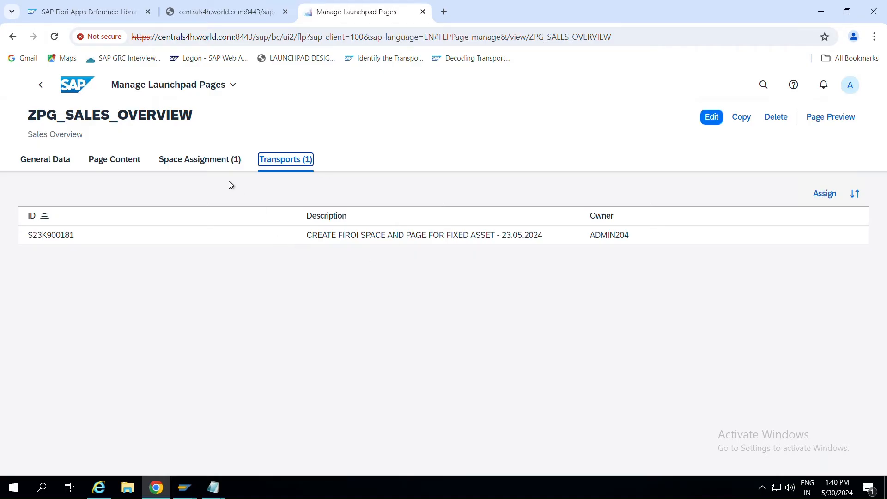
click(200, 159)
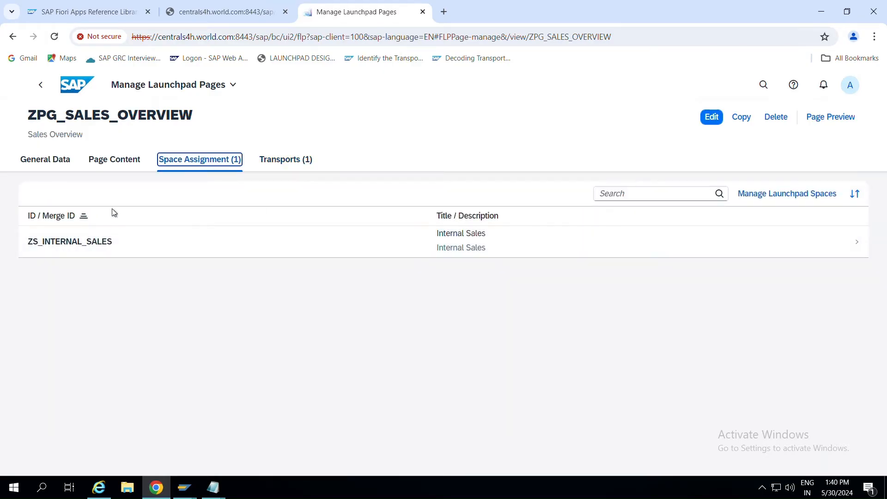
click(114, 159)
click(42, 161)
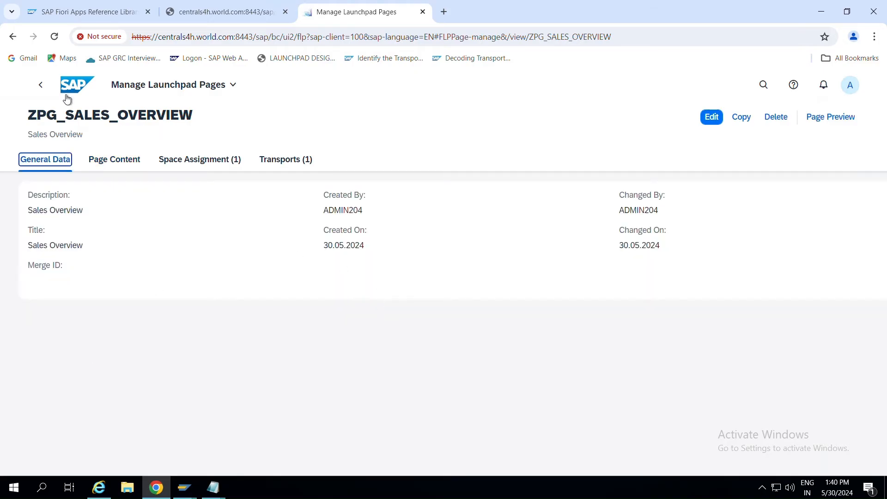
click(41, 84)
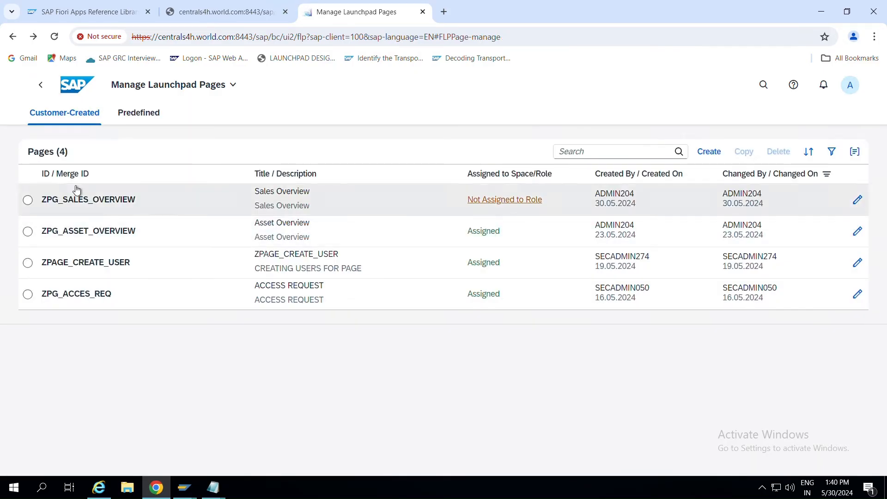
click(45, 92)
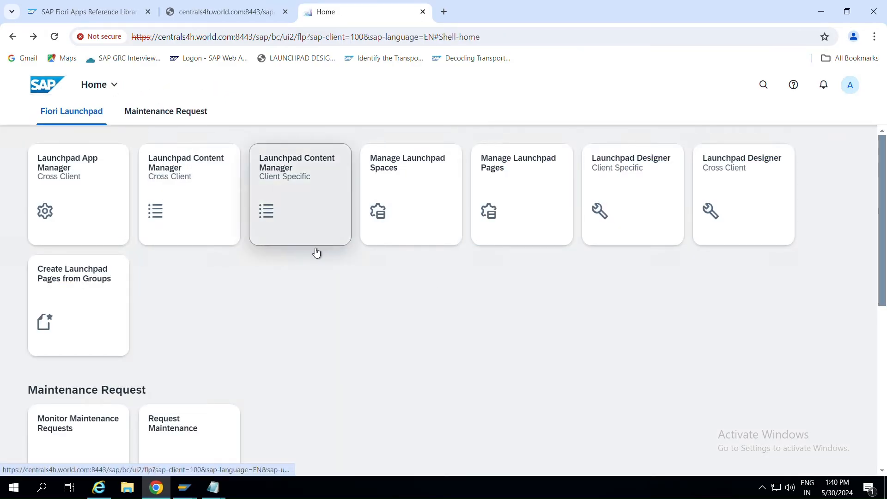
Return to the Sales Overview Catalog in the Launchpad Designer and consult the Notepad notes.
mouse_move(187, 494)
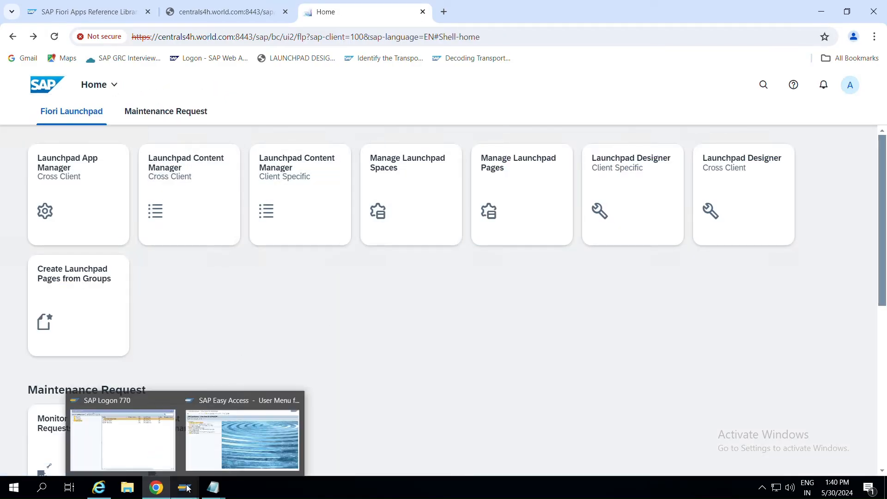
mouse_move(246, 412)
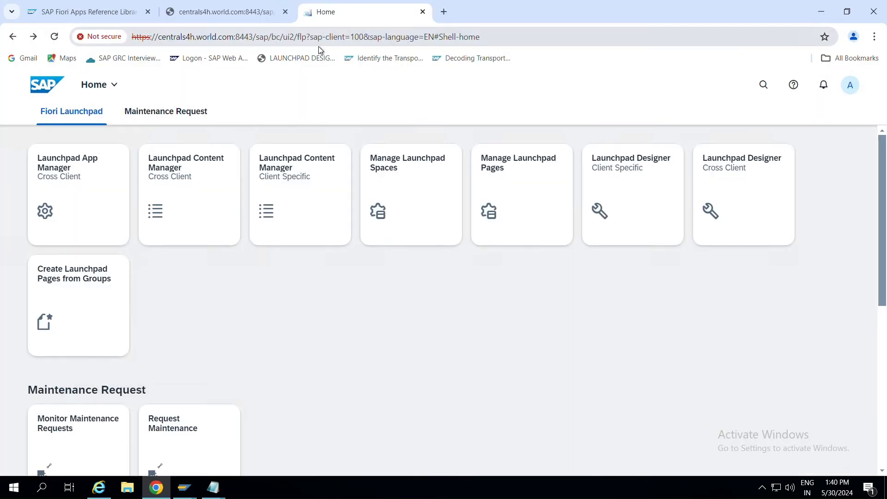
click(205, 14)
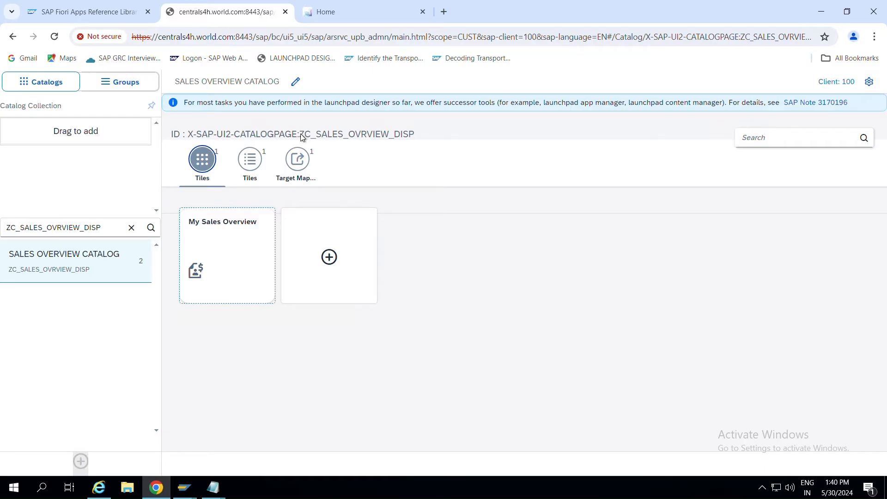
click(214, 487)
mouse_move(265, 429)
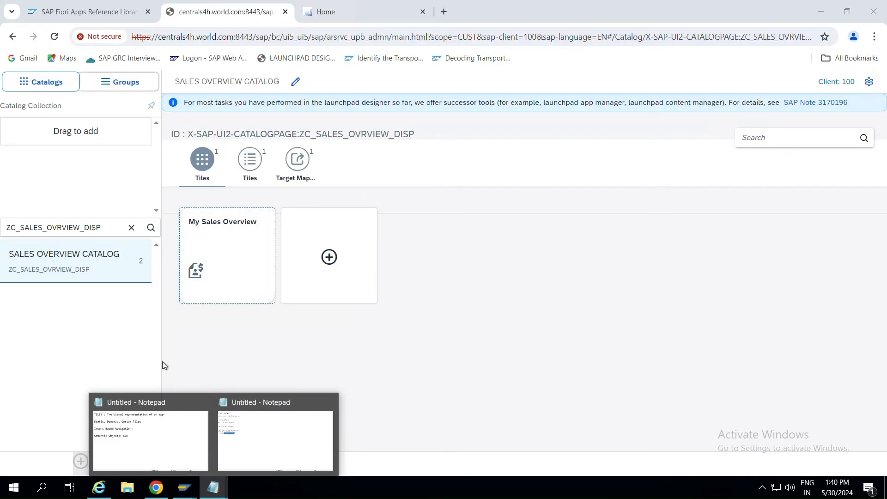
mouse_move(140, 436)
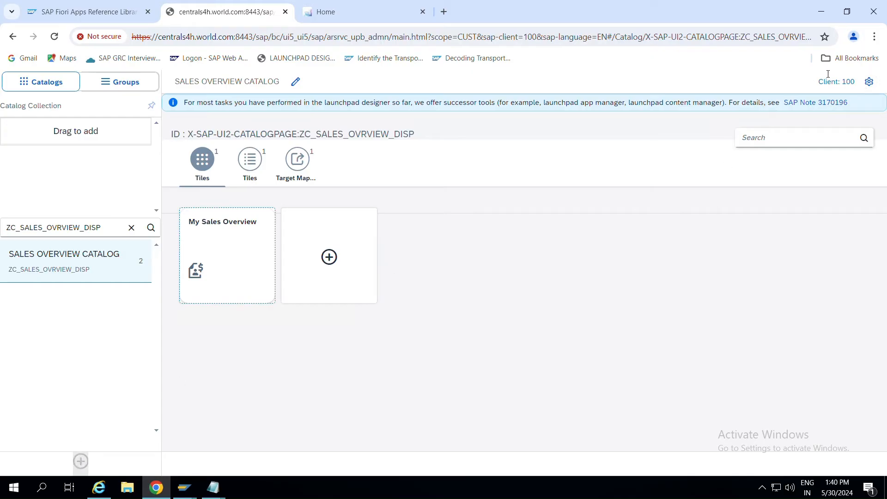
Review the catalog's transport request, keeping S23K900287 CATALOG CREATE, and close the dialog.
click(870, 82)
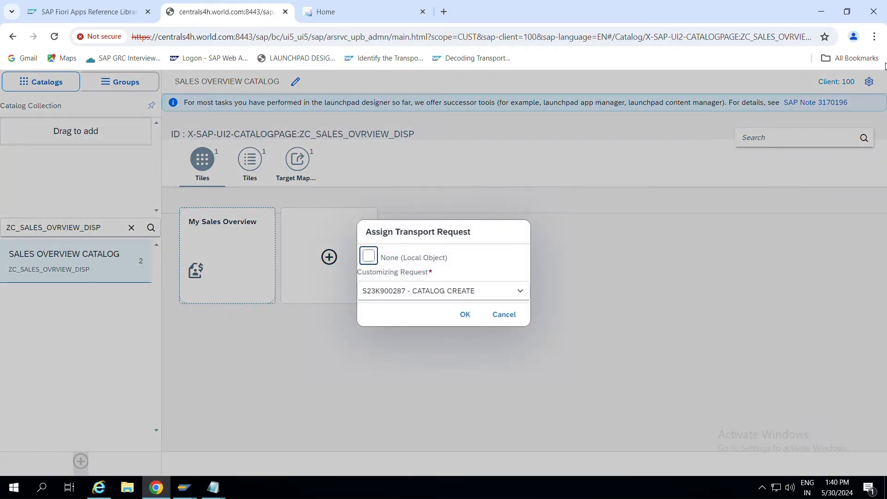
click(520, 292)
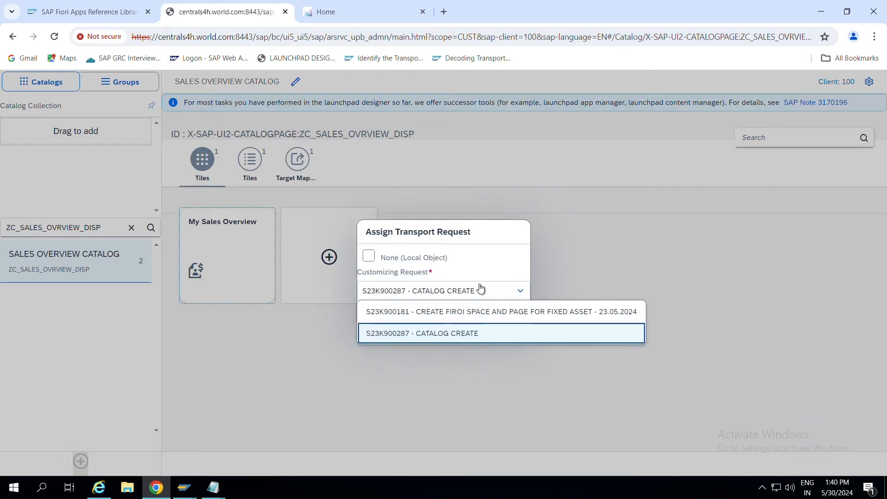
click(493, 267)
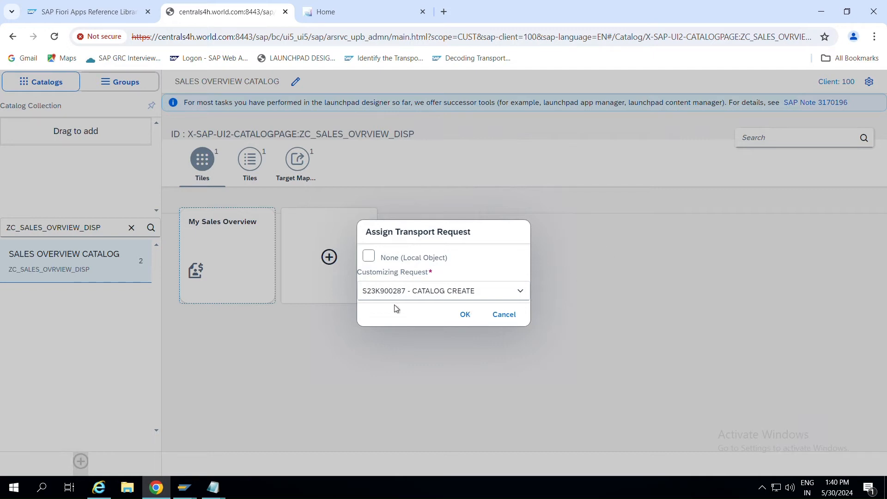
click(495, 315)
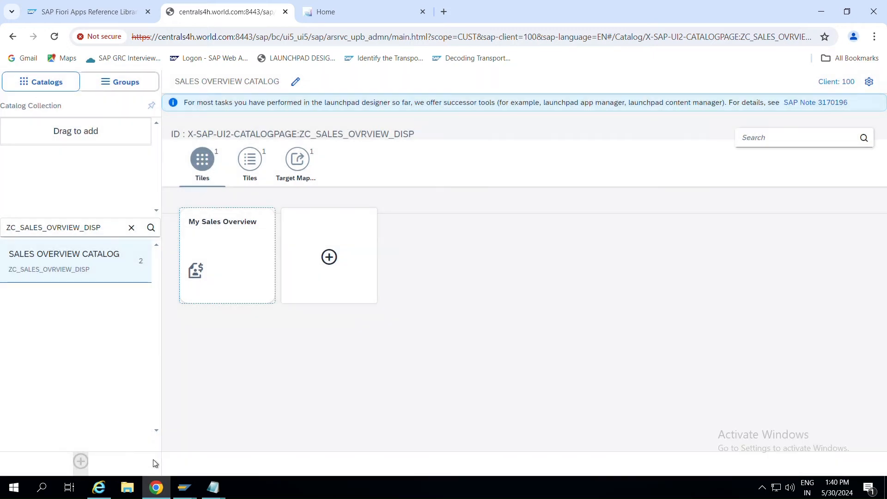
Launch the client-specific content manager /UI2/FLPCM_CUST from SAP Easy Access.
mouse_move(189, 491)
click(231, 429)
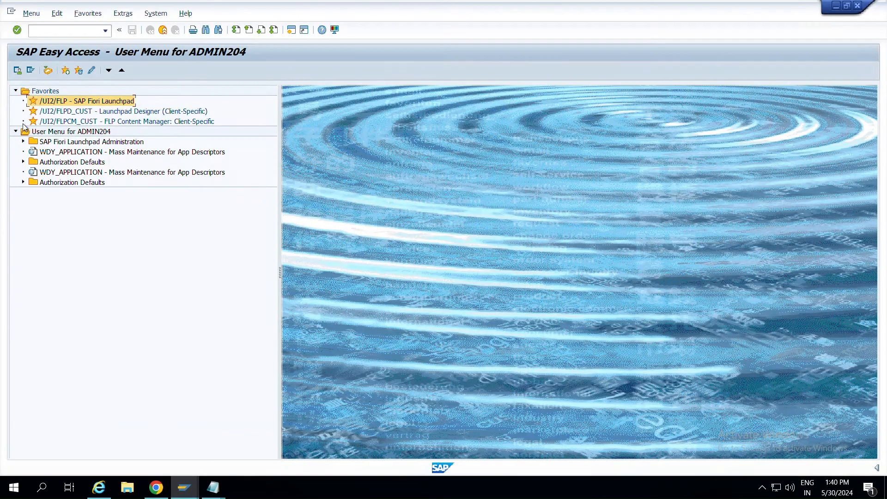
double_click(98, 122)
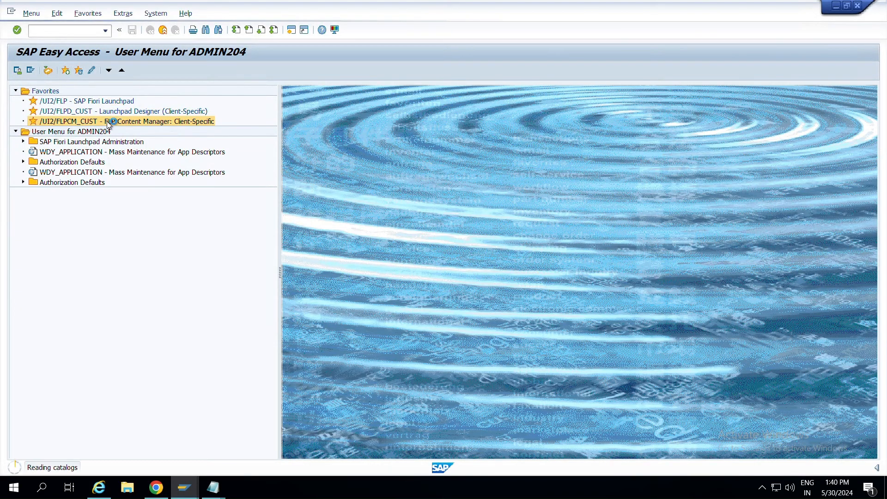
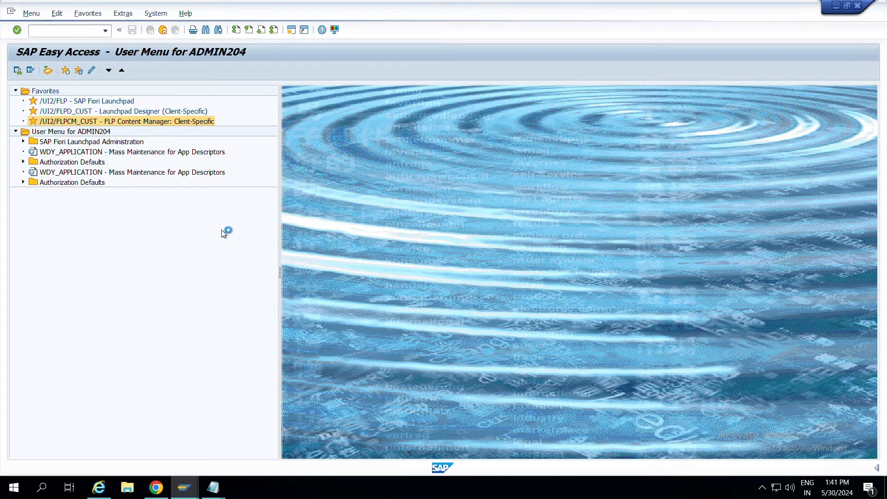
Search the Launchpad Content Manager for catalog ZC_SALES_OVRVIEW_DISP, copying the ID from the notes.
key(alt+Tab)
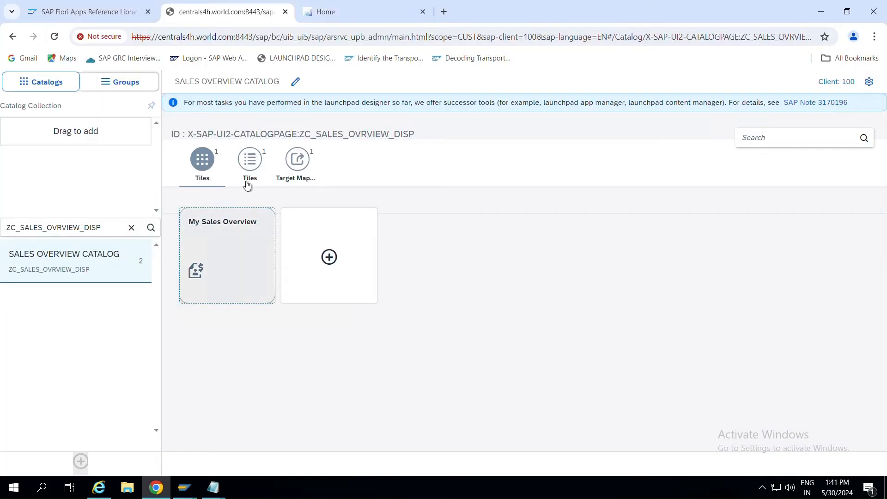
key(alt+Tab)
key(Tab)
drag(179, 165, 59, 162)
key(ctrl+c)
key(alt+Tab)
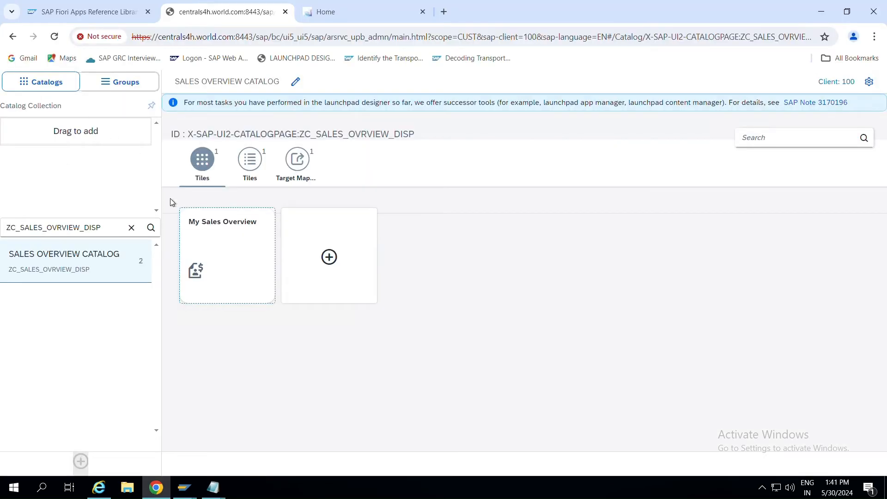
key(alt+Tab)
key(Tab)
key(ctrl+v)
key(Return)
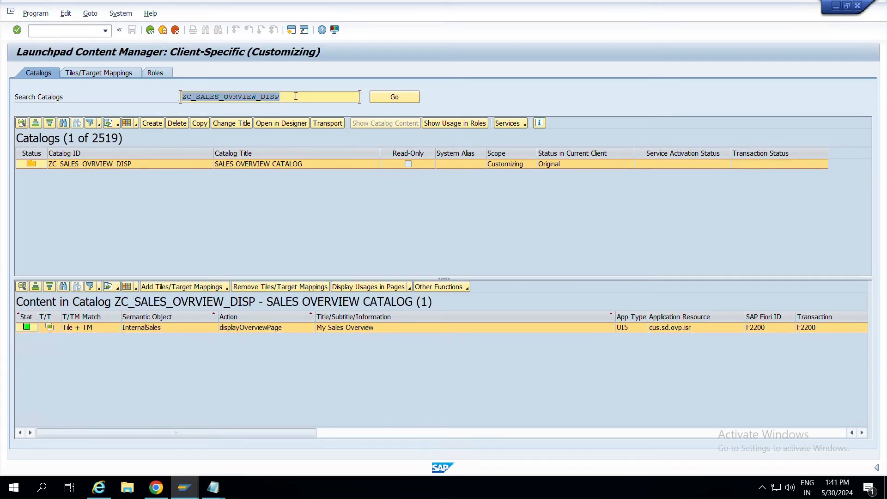
Record the catalog in the suggested customizing transport request and return to SAP Easy Access.
click(333, 123)
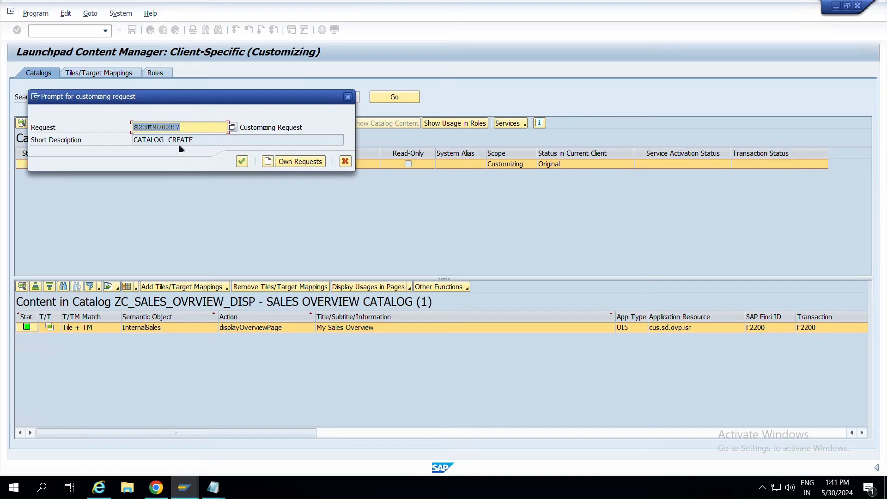
click(242, 162)
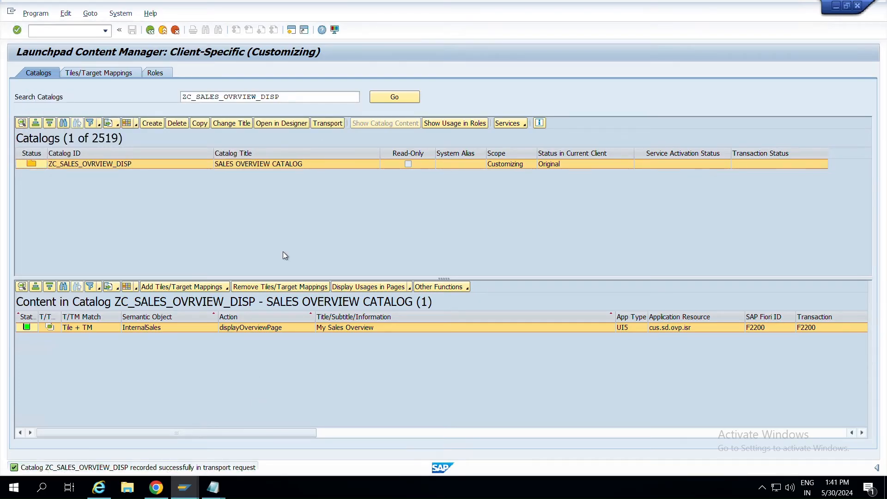
key(alt+Tab)
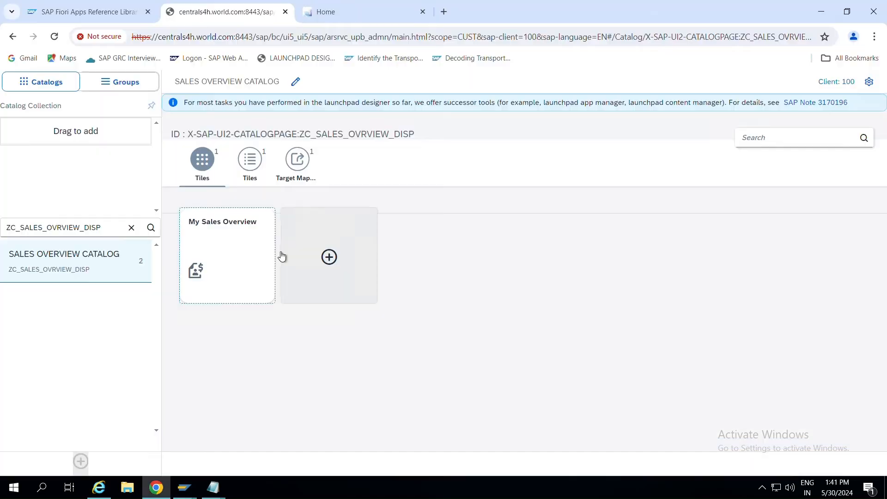
key(alt+Tab)
key(F3)
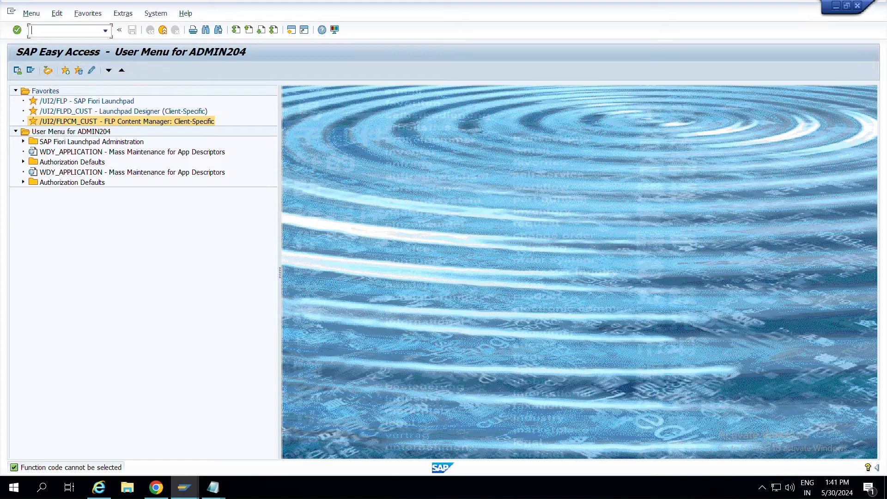
In PFCG, enter role name ZS_INTENAL_SALES_REP and create it as a single role.
key(Return)
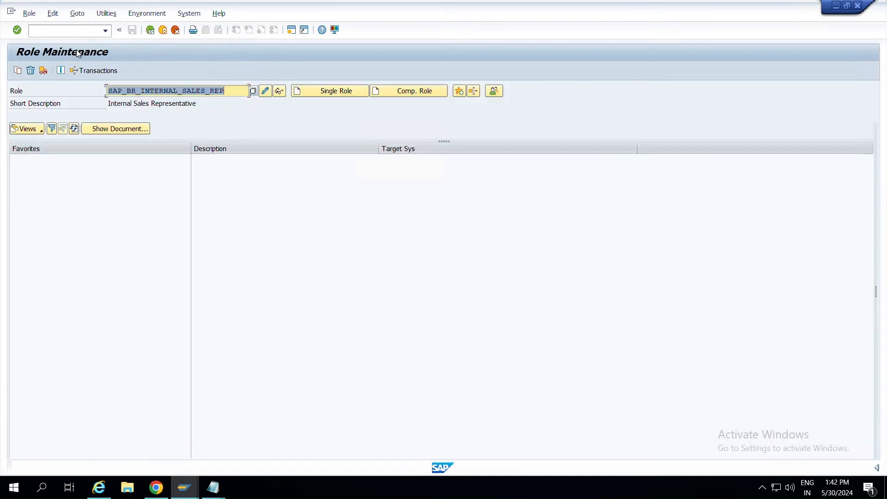
click(353, 206)
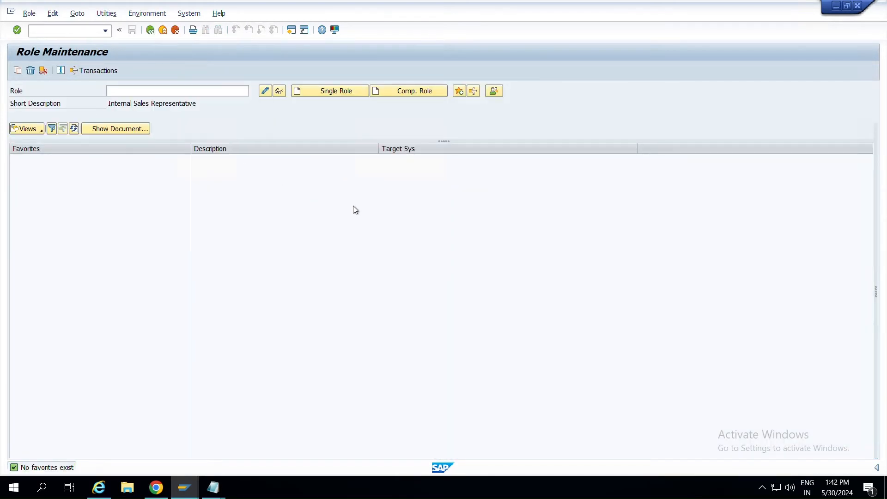
click(137, 91)
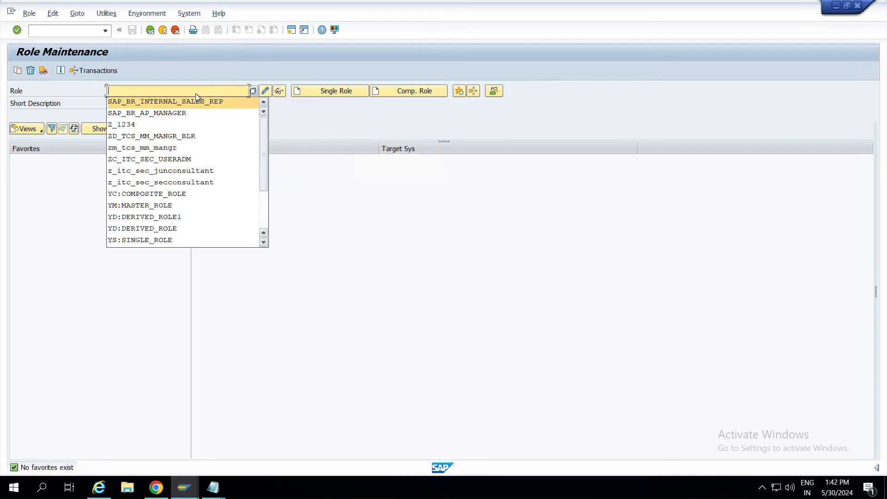
text(ZT)
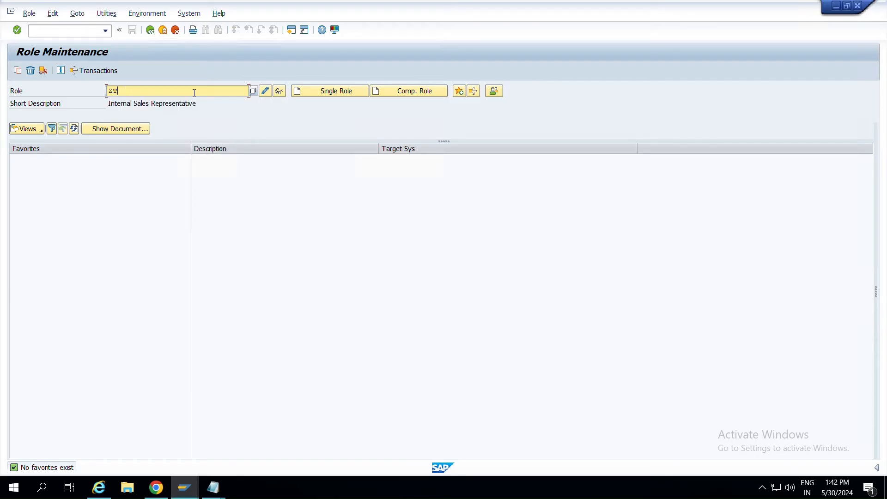
key(BackSpace)
key(BackSpace)
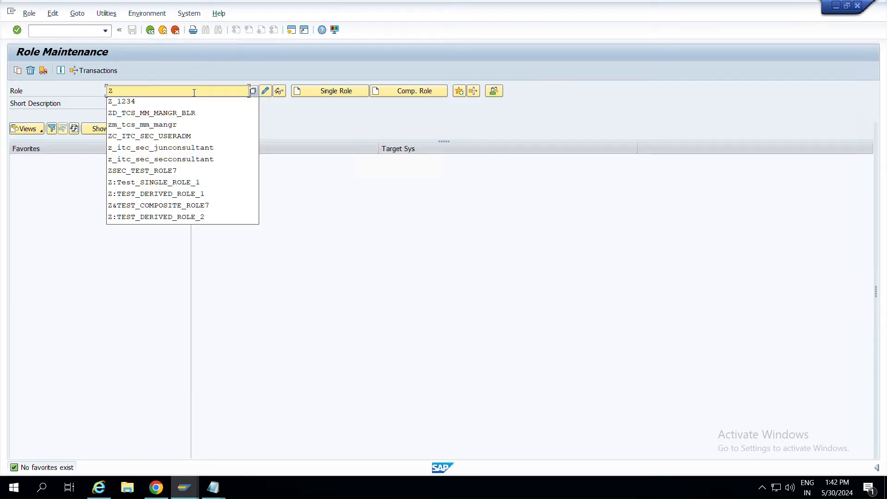
text(R)
key(BackSpace)
text(S_INTENAL_SALES_REP)
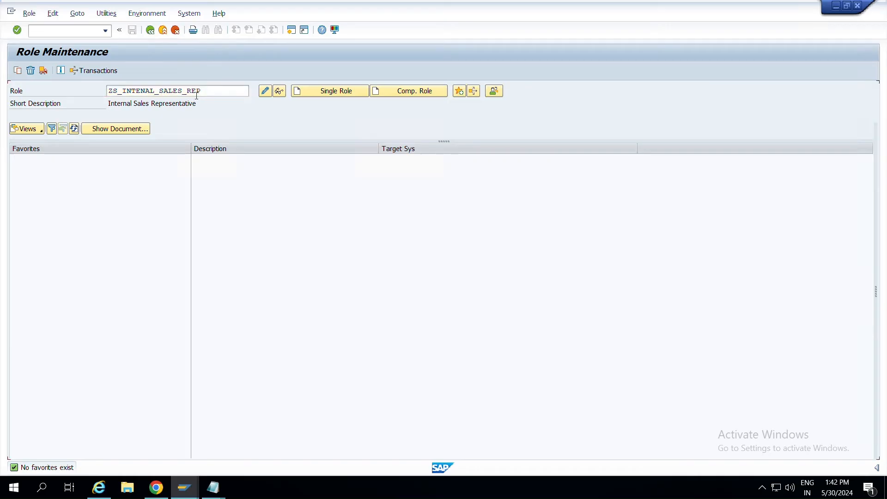
double_click(196, 91)
click(323, 97)
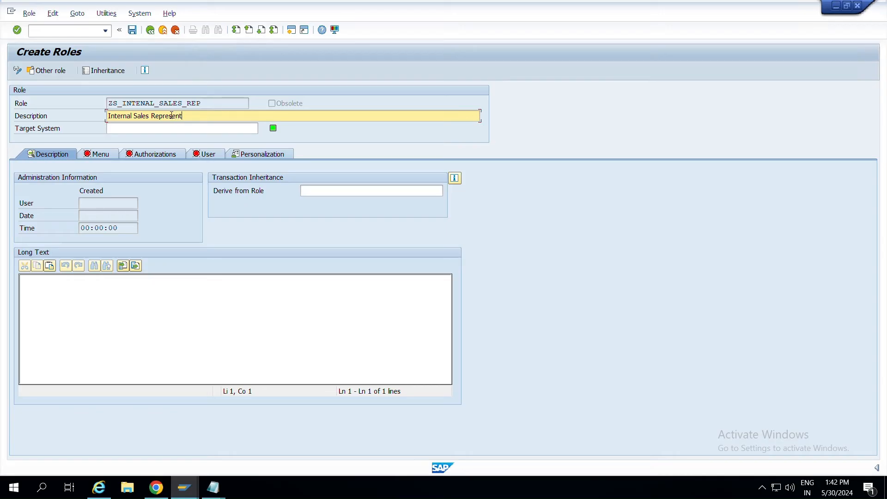
Finish the description as 'Internal Sales Representative' and save the new role.
text(e)
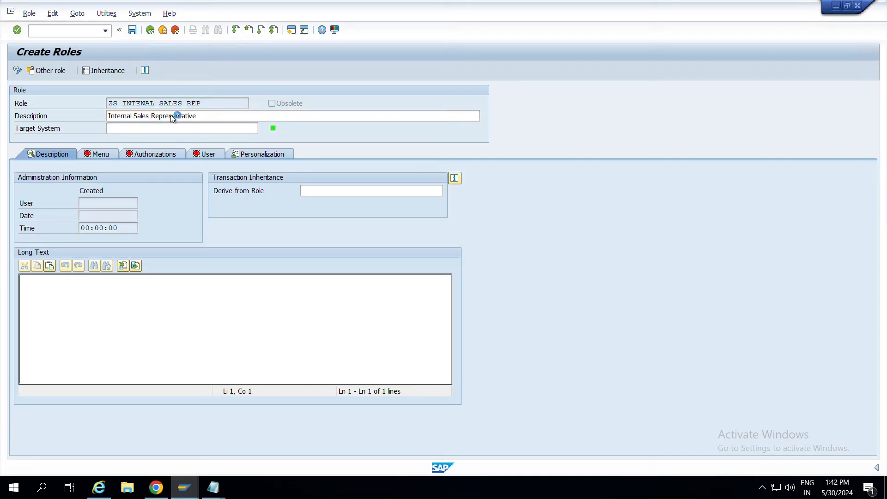
click(127, 157)
click(181, 223)
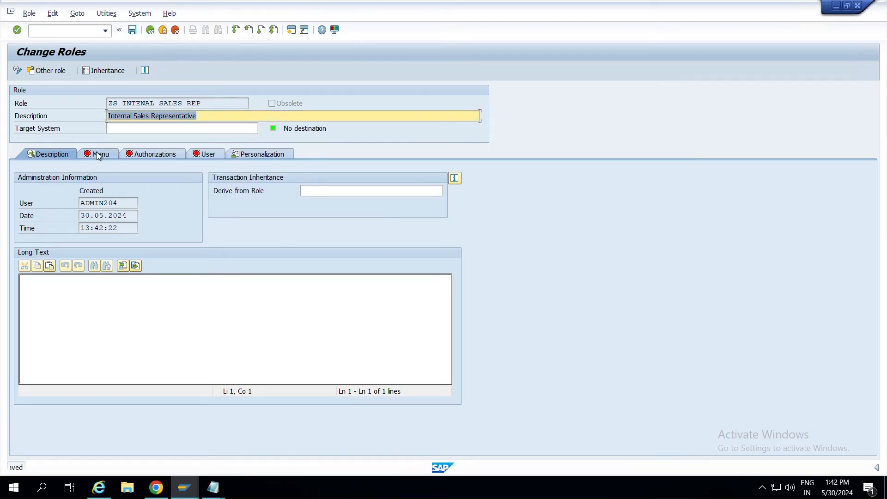
On the role's Menu tab, bring up the SAP Fiori Launchpad node types to add.
click(96, 154)
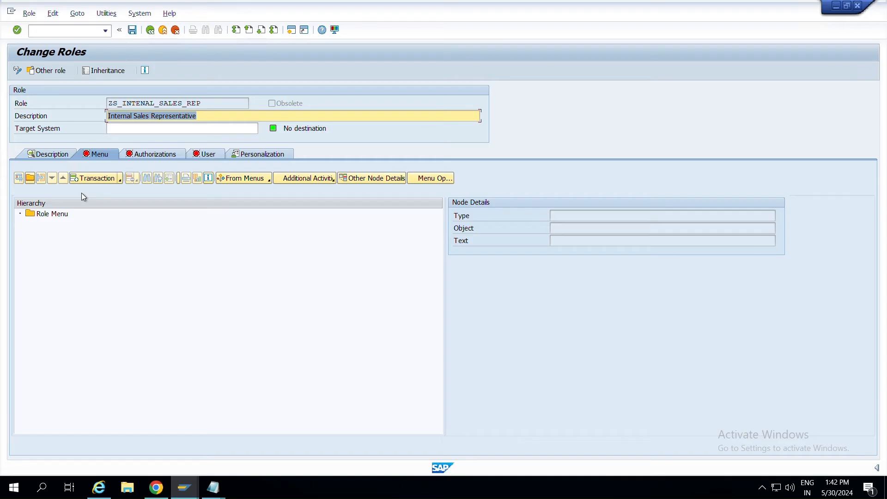
click(121, 180)
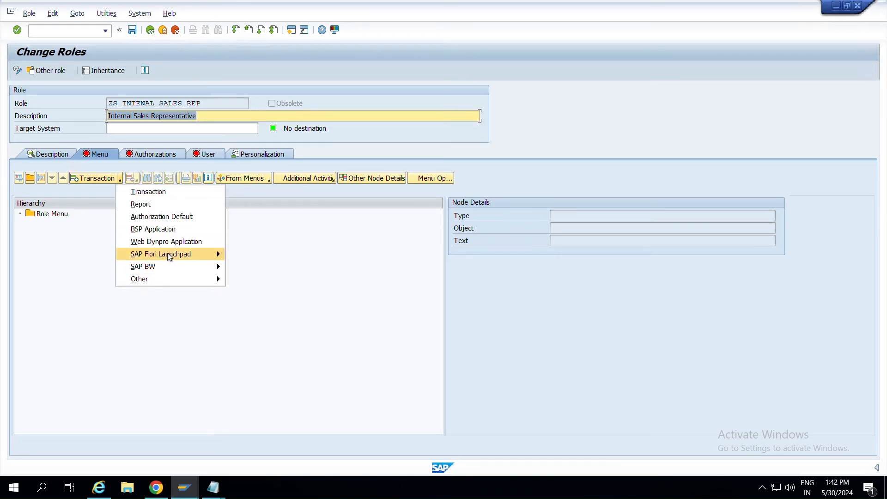
mouse_move(170, 257)
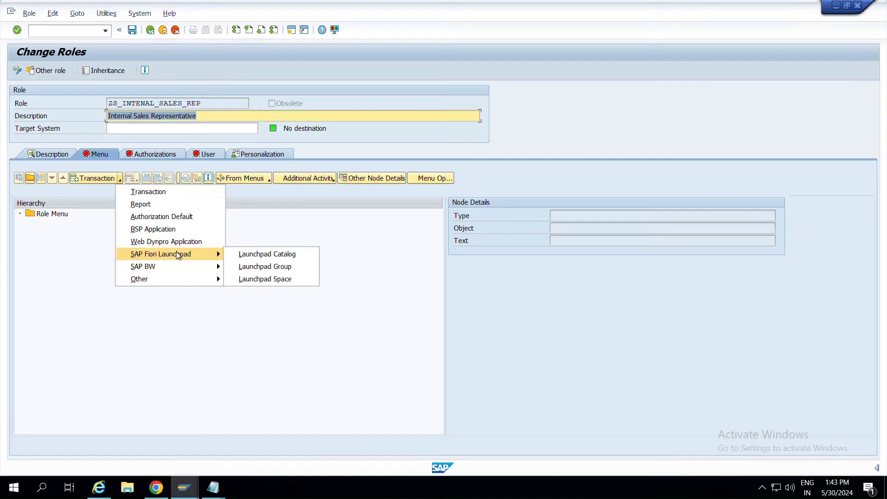
Add Launchpad Catalog ZC_SALES_OVRVIEW_DISP to the role menu, pasting the ID from the notes.
click(263, 255)
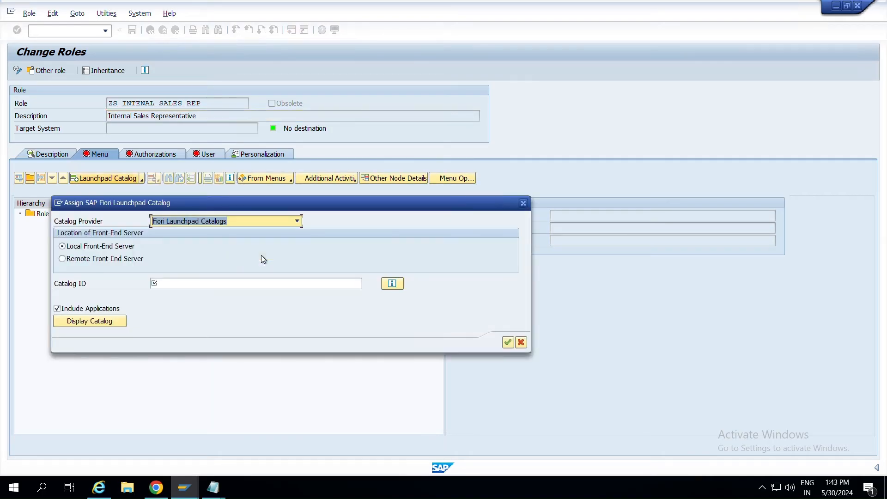
click(161, 285)
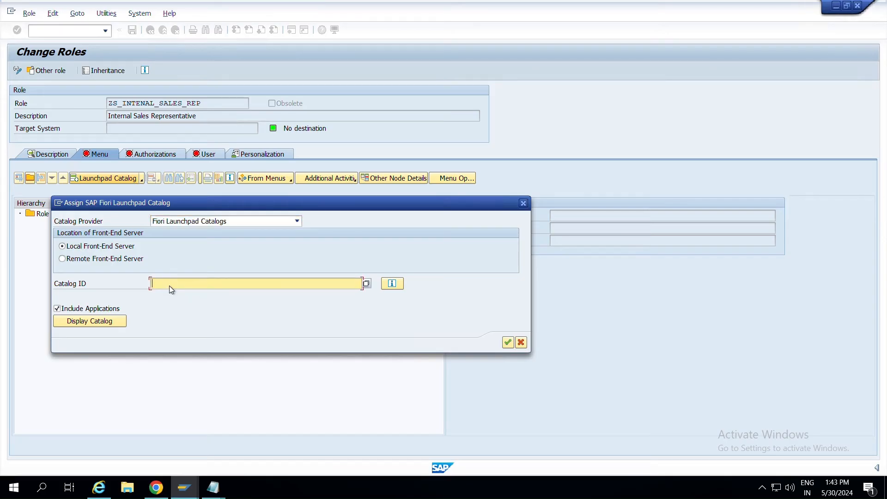
key(alt+Tab)
key(alt+Tab)
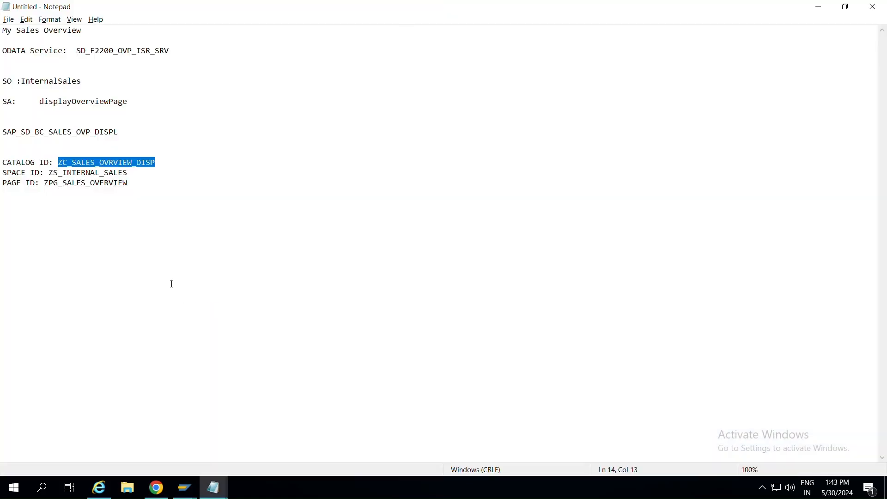
key(ctrl+c)
key(alt+Tab)
key(ctrl+v)
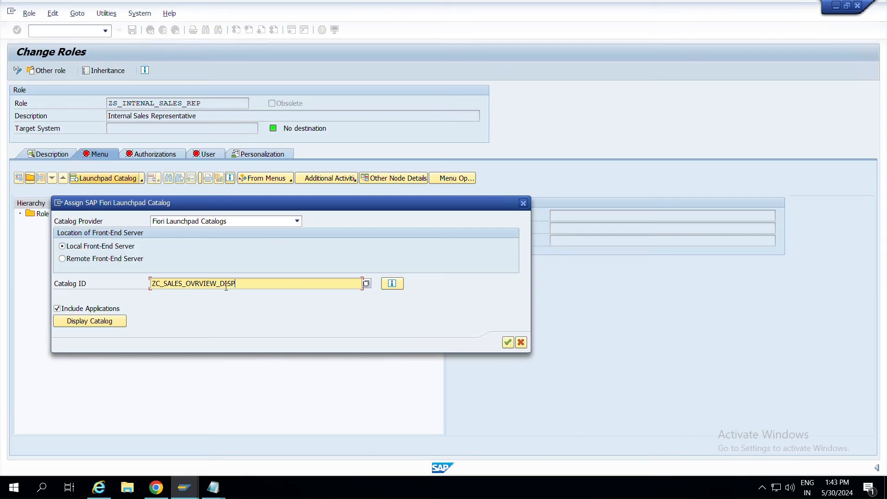
key(Return)
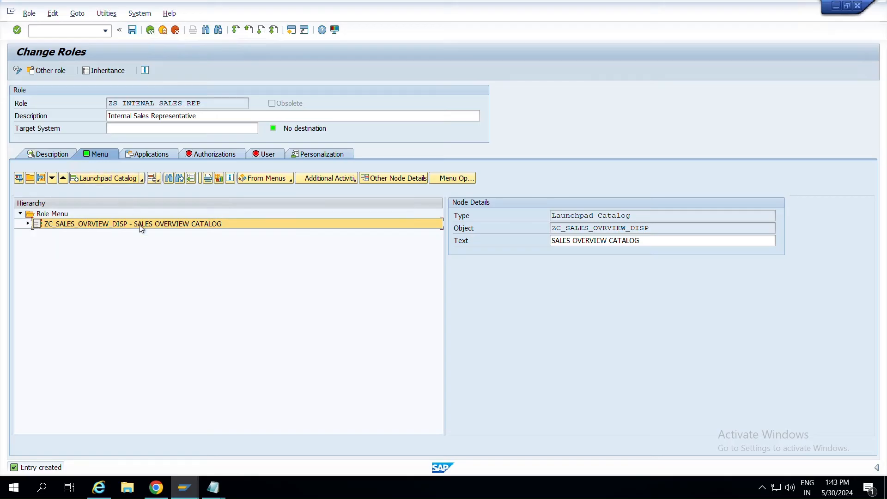
Expand the catalog to inspect its SD_F2200_OVP_ISR_SRV service entries and bring up the catalog's actions.
key(alt+Tab)
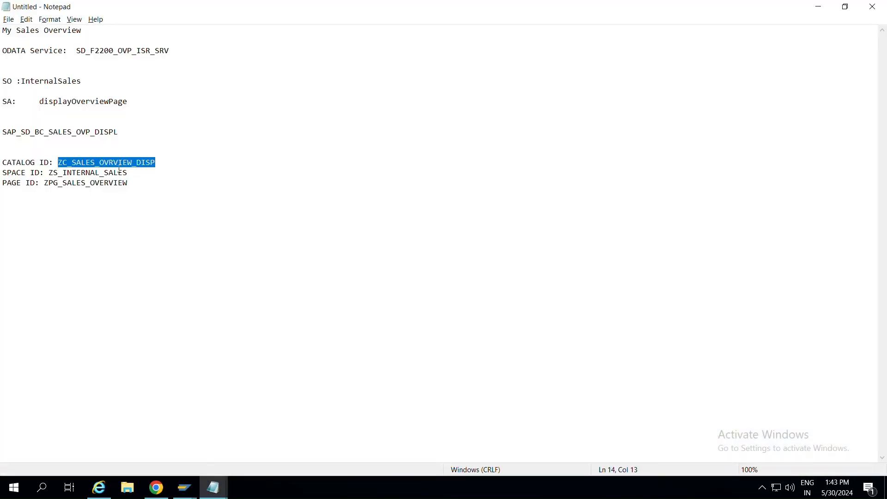
key(alt+Tab)
click(29, 224)
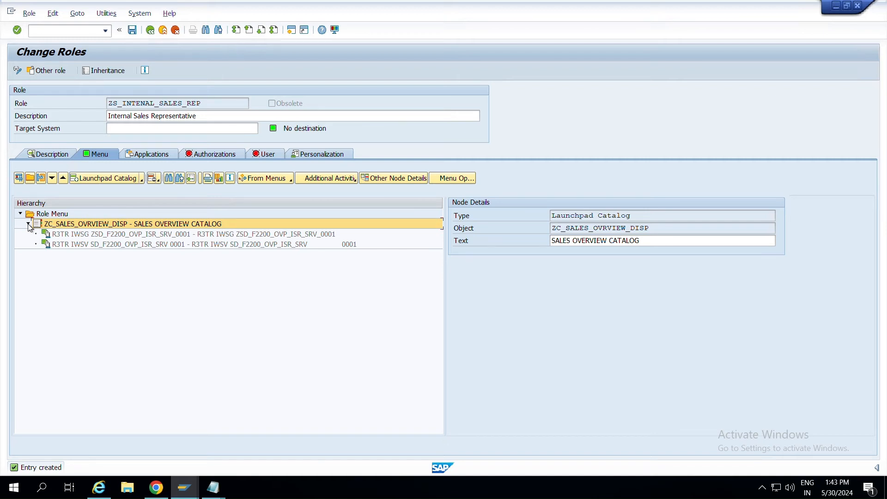
click(92, 234)
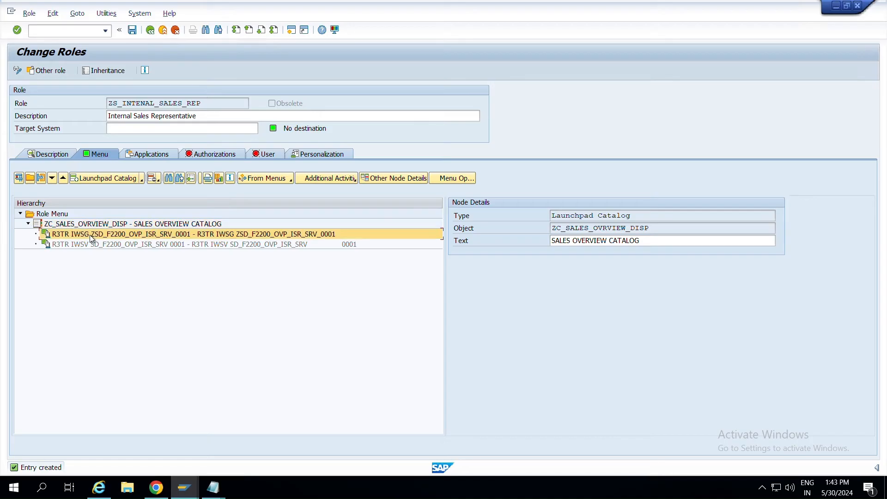
right_click(91, 236)
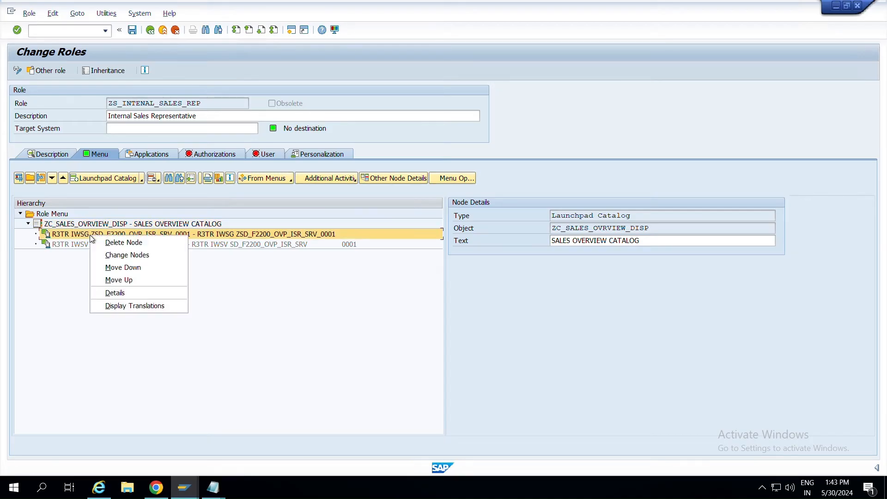
click(122, 244)
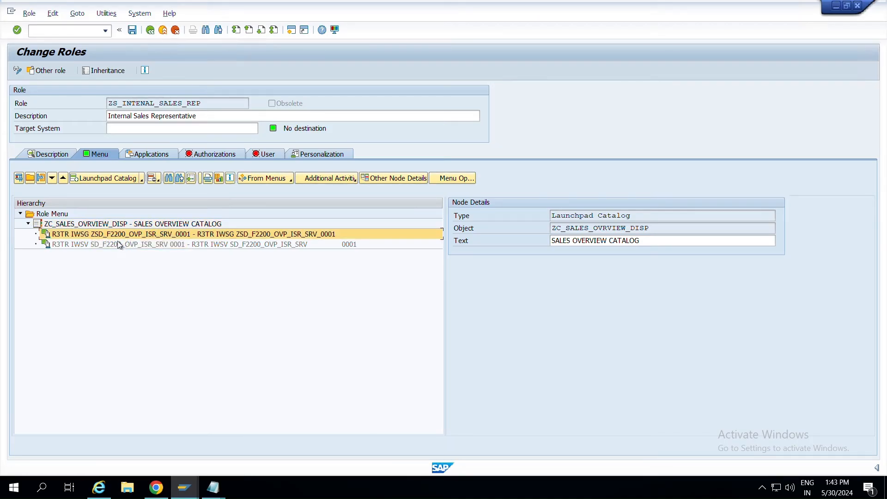
click(85, 225)
right_click(85, 224)
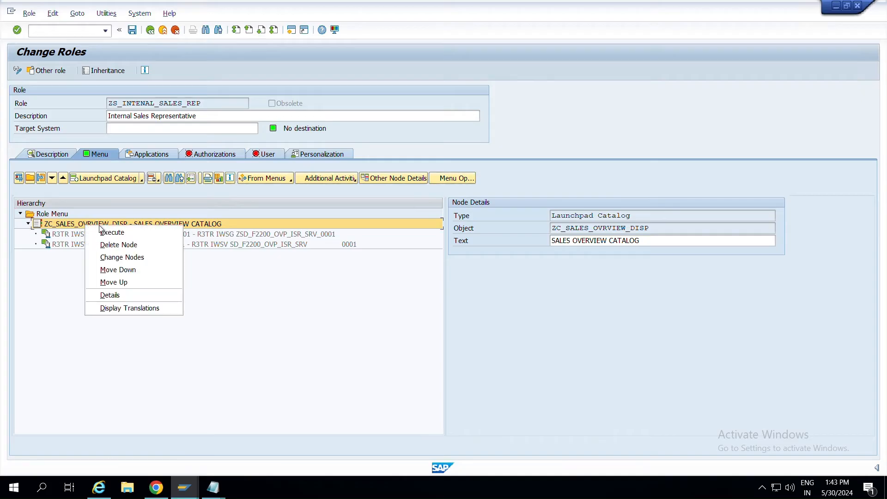
Remove the catalog node and re-enter ZC_SALES_OVRVIEW_DISP as a new Launchpad Catalog entry.
click(122, 242)
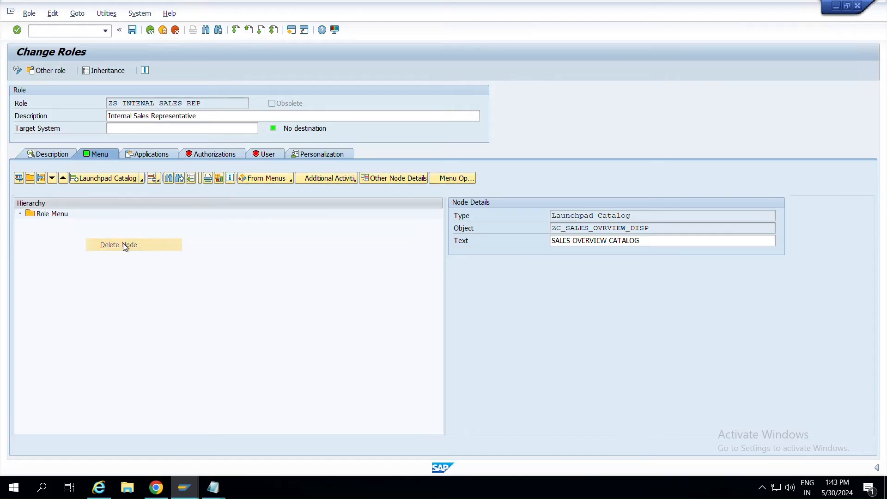
click(141, 179)
mouse_move(215, 257)
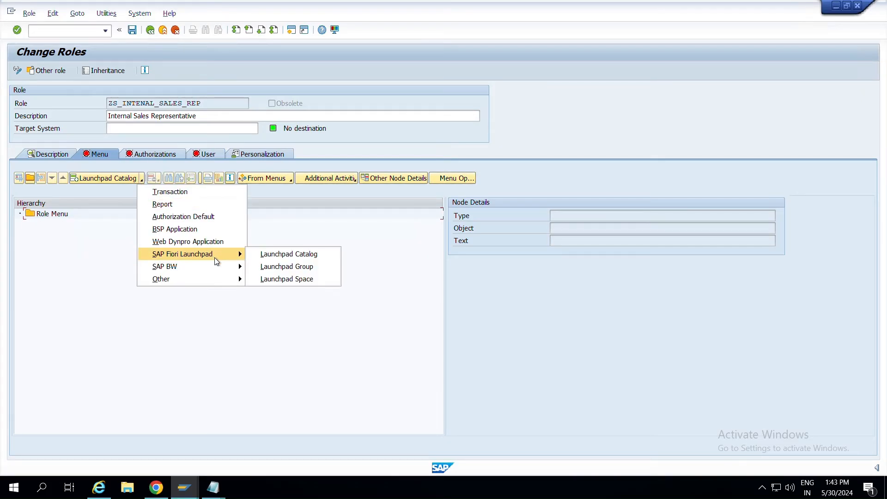
click(297, 258)
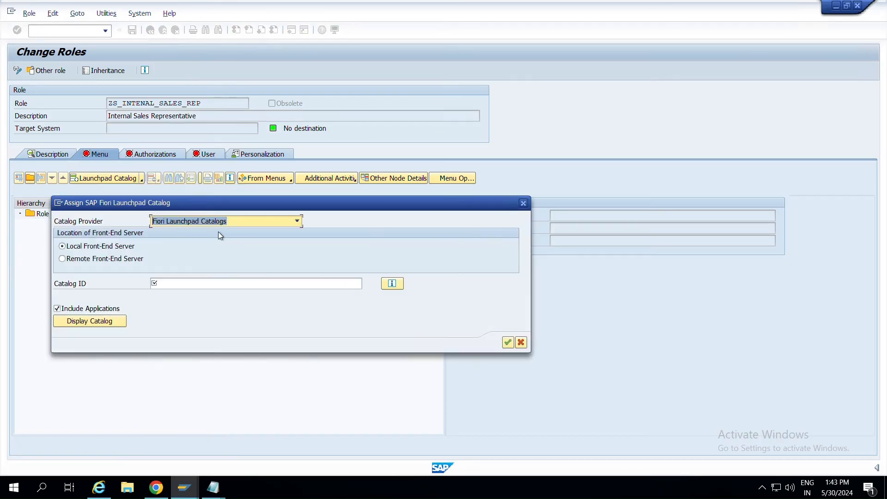
click(199, 284)
key(ctrl+v)
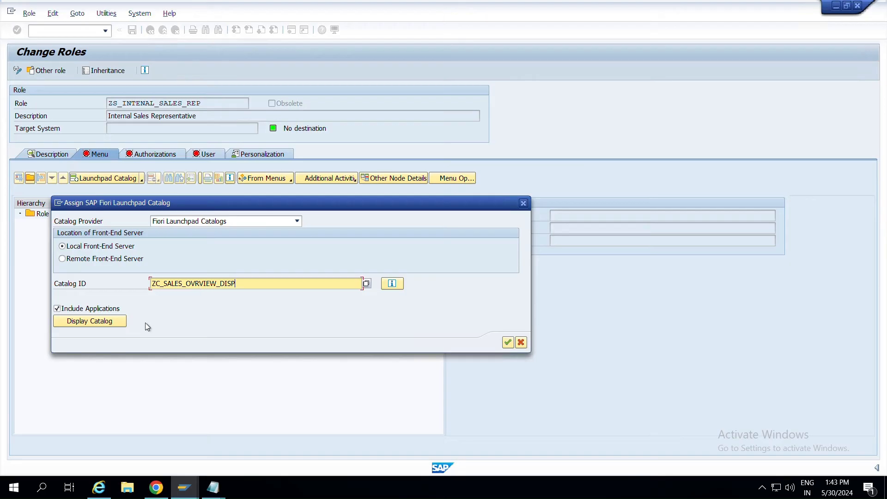
key(Return)
Assign the catalog to the role with its applications excluded.
click(58, 309)
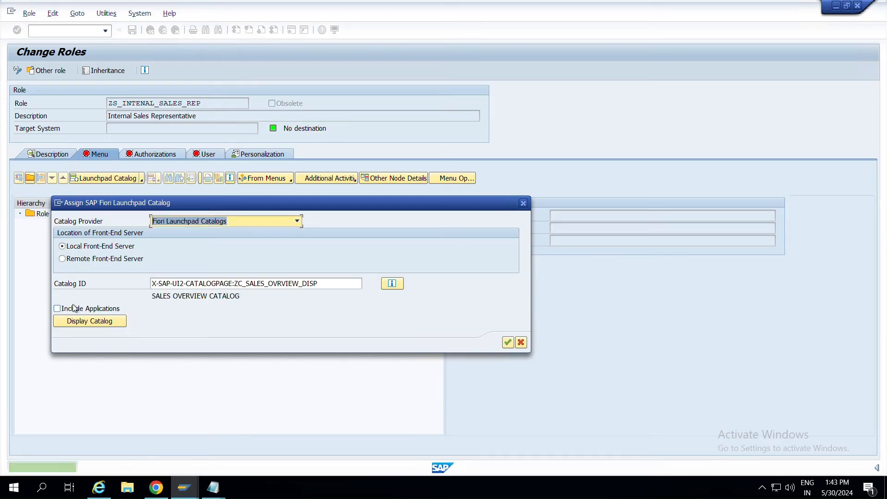
click(57, 309)
click(57, 309)
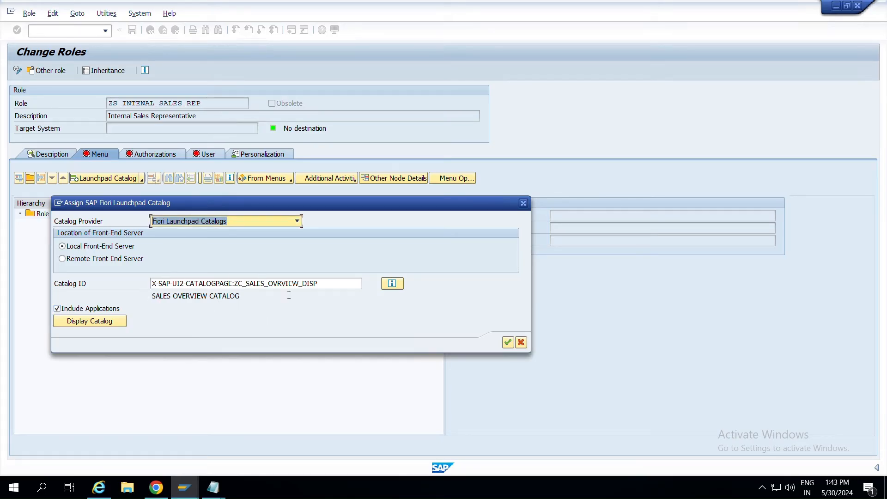
click(57, 309)
click(507, 342)
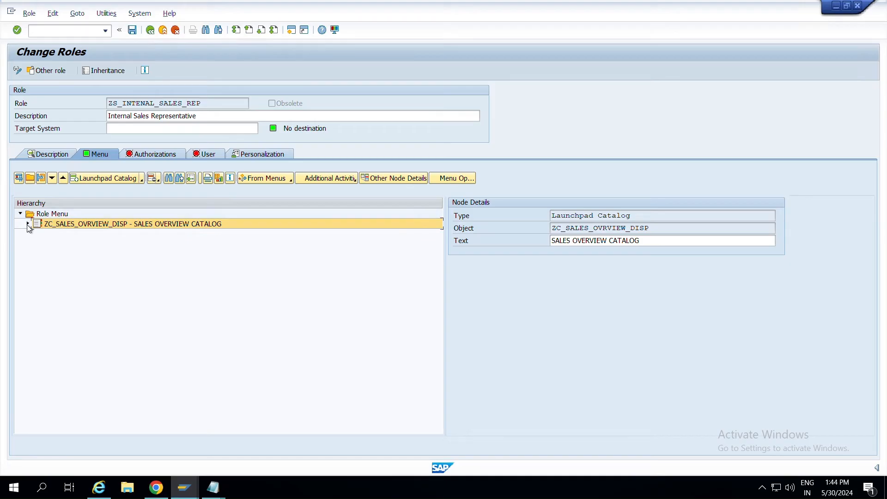
click(103, 241)
click(65, 223)
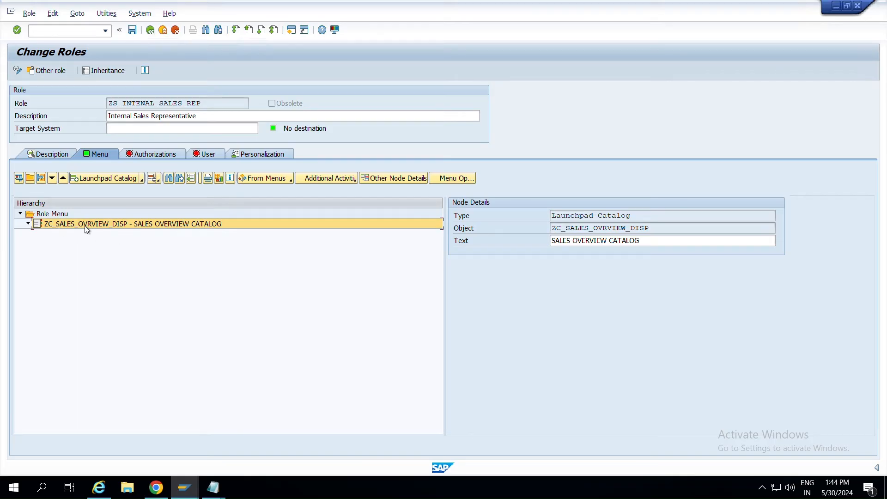
Add Launchpad Space ZS_INTERNAL_SALES to the role menu, copying the ID from the notes.
key(alt+Tab)
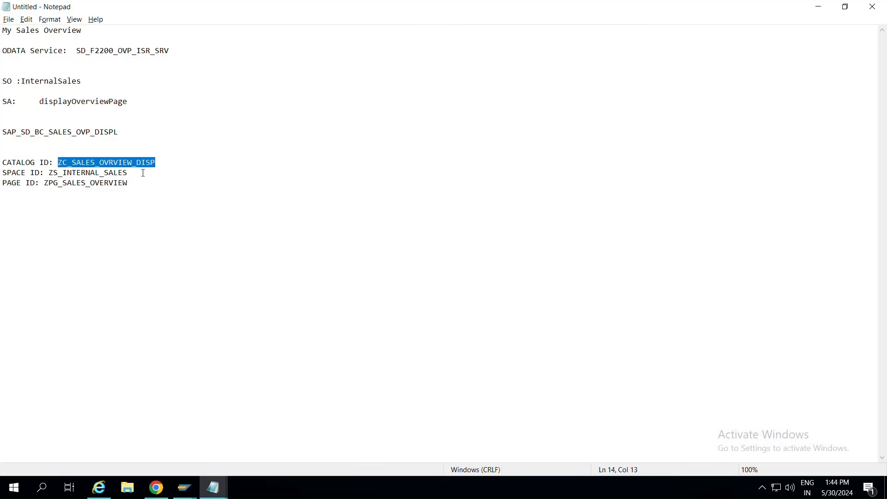
drag(143, 173, 51, 173)
key(alt+Tab)
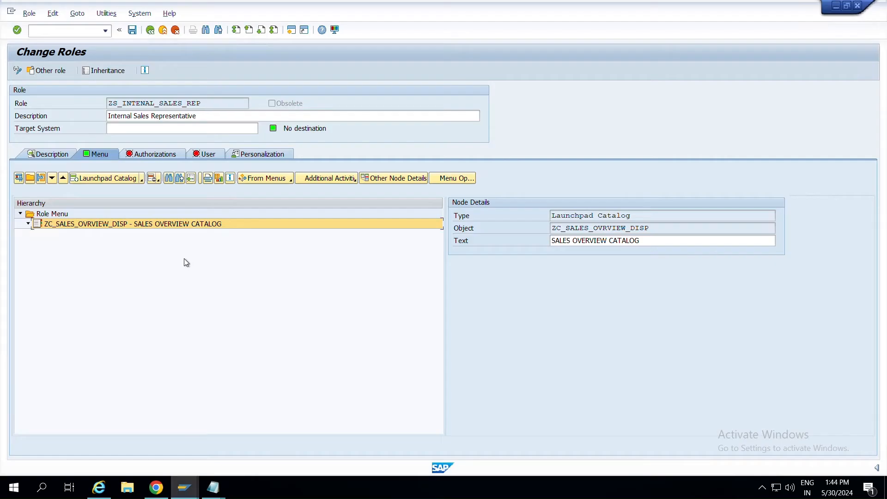
click(140, 180)
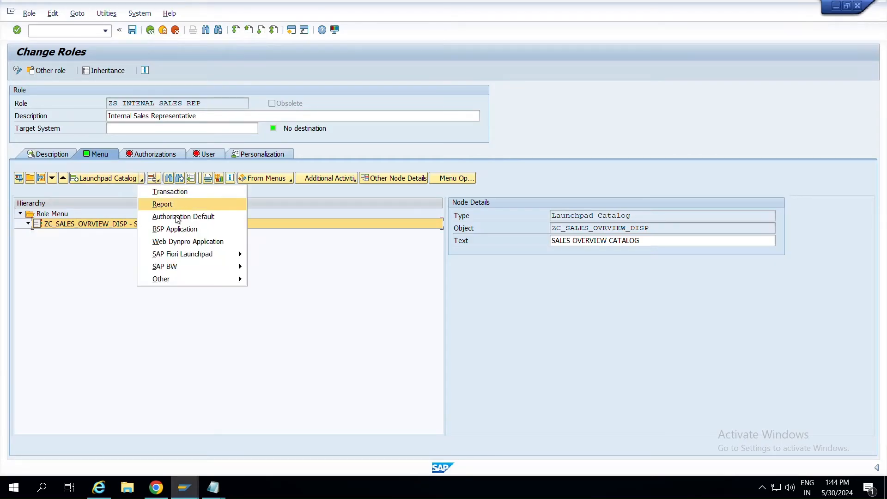
mouse_move(204, 257)
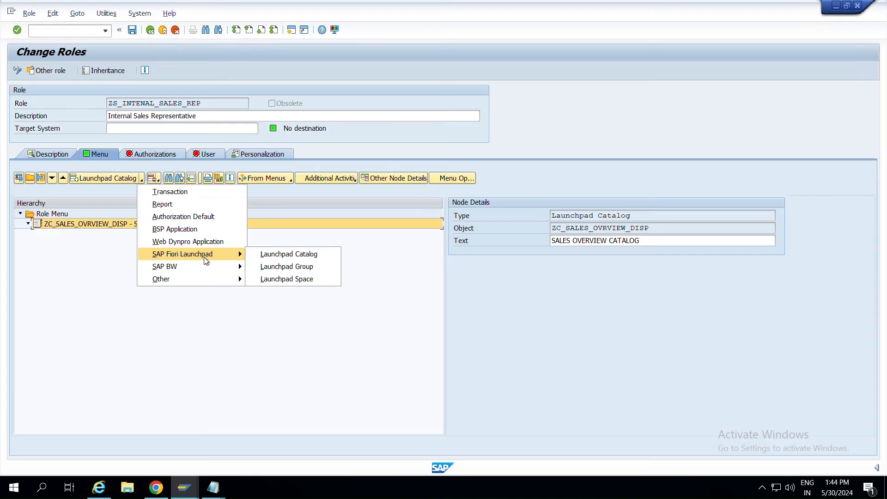
click(290, 278)
key(ctrl+v)
click(411, 268)
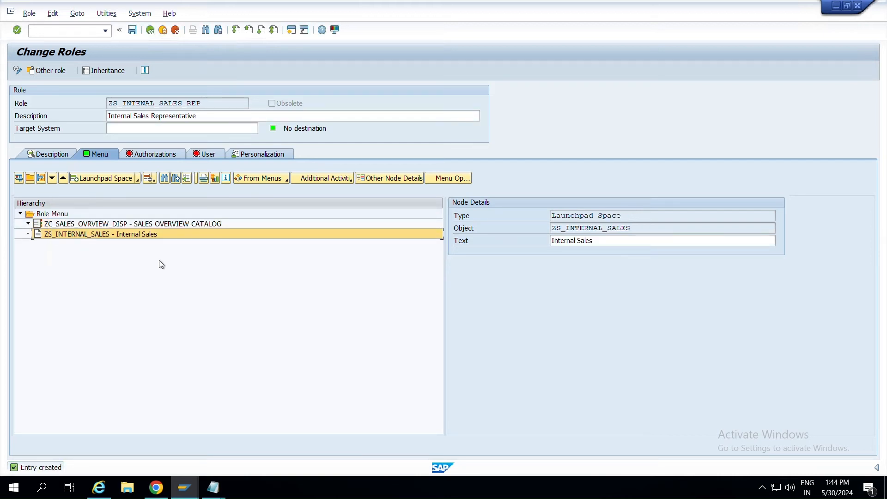
Copy the space and page IDs from the notes, save the role, and view its authorizations.
key(alt+Tab)
click(129, 182)
drag(129, 183, 40, 173)
key(alt+Tab)
click(126, 225)
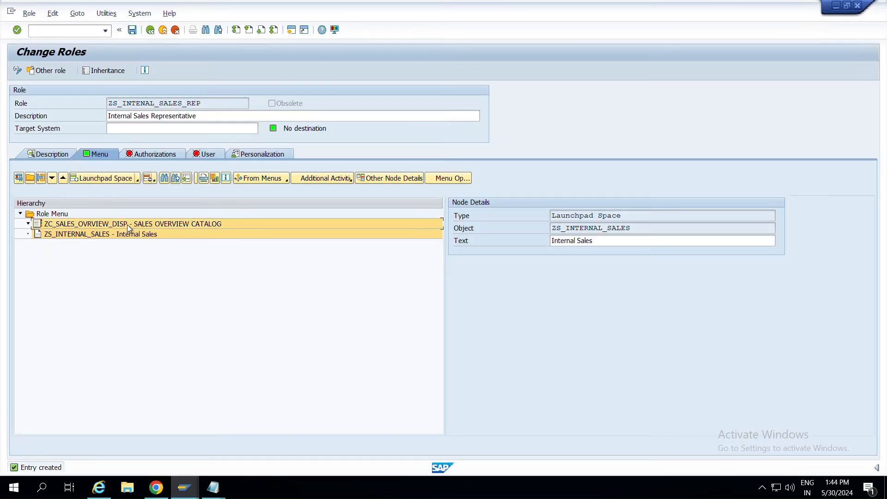
click(140, 235)
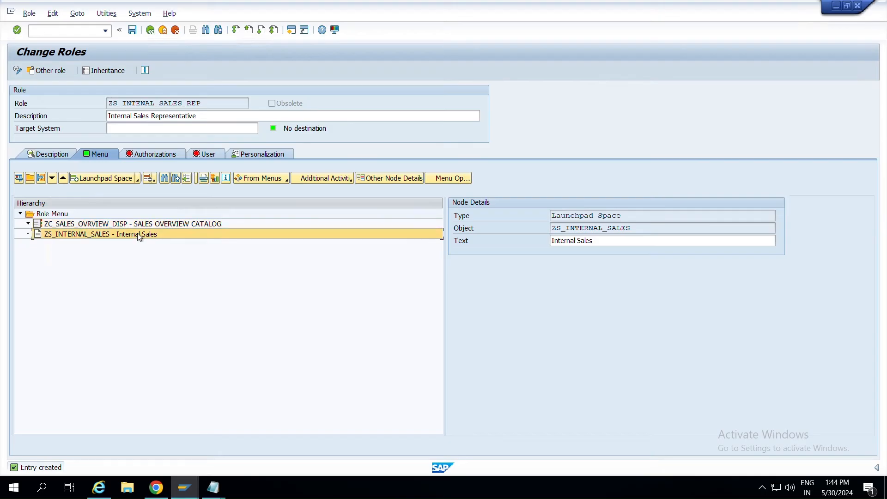
click(132, 32)
click(170, 154)
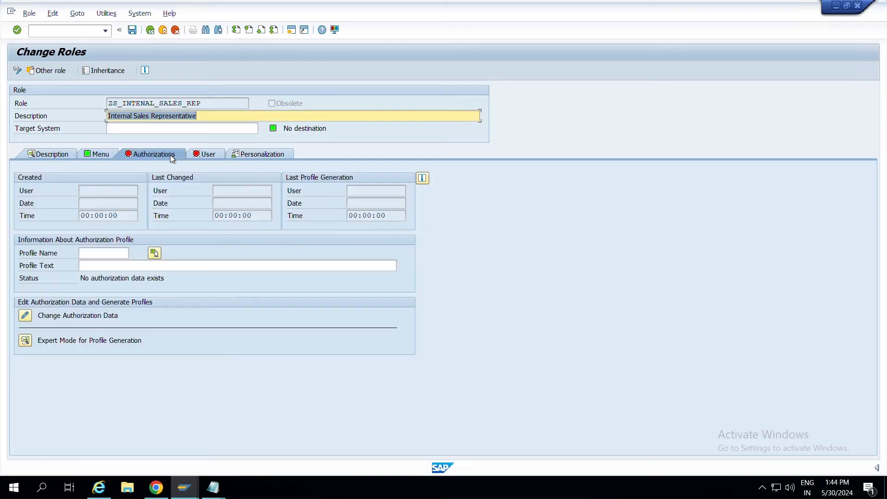
click(101, 154)
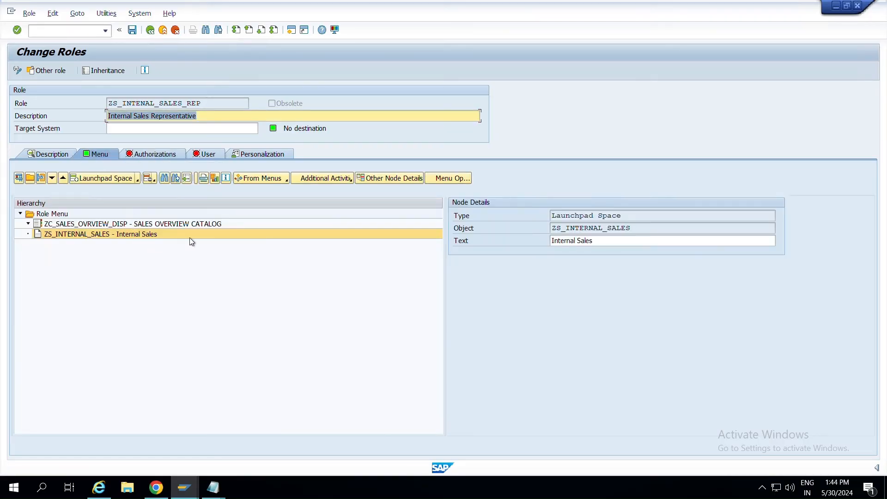
click(161, 154)
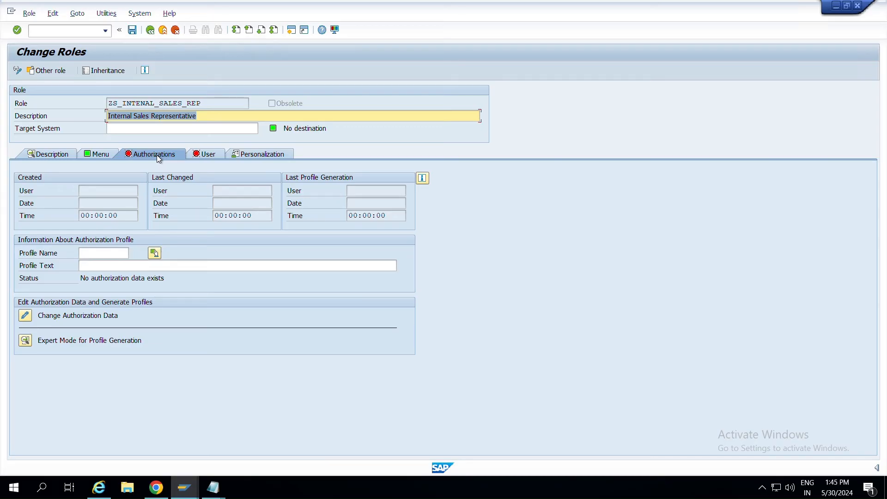
Open authorization data with no template selected, go back to the Menu tab, and switch to Notepad.
click(29, 316)
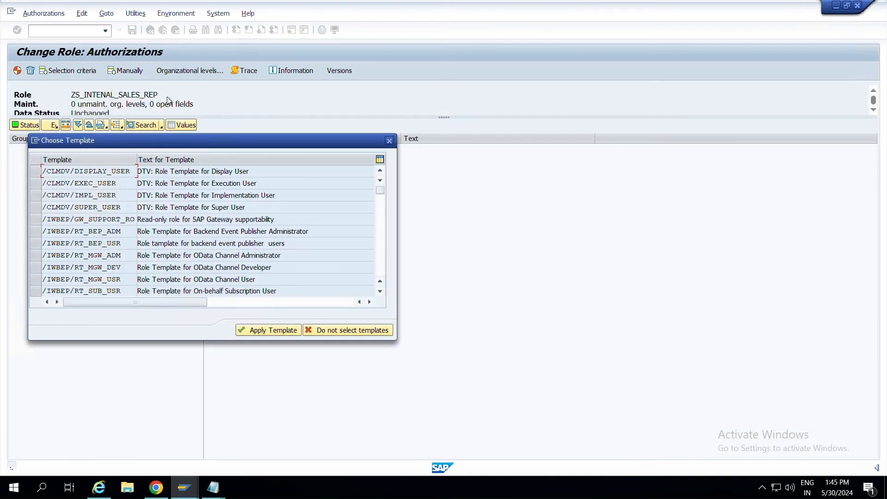
click(390, 141)
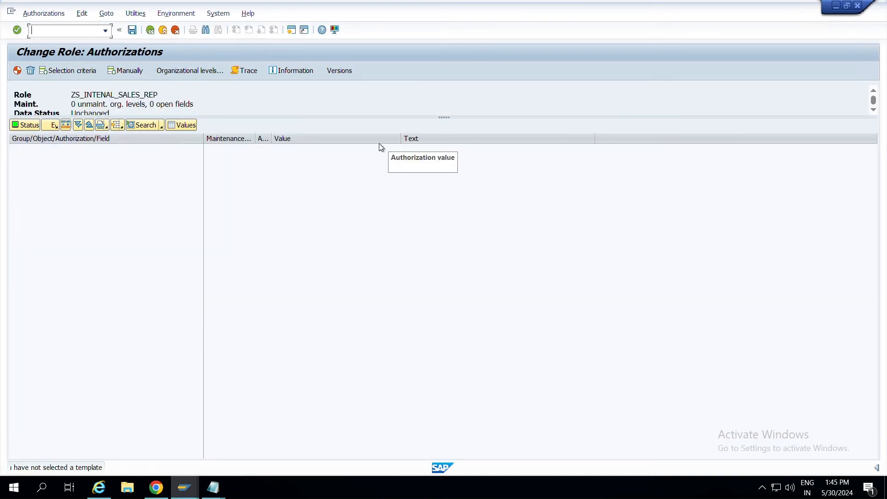
click(151, 31)
click(96, 155)
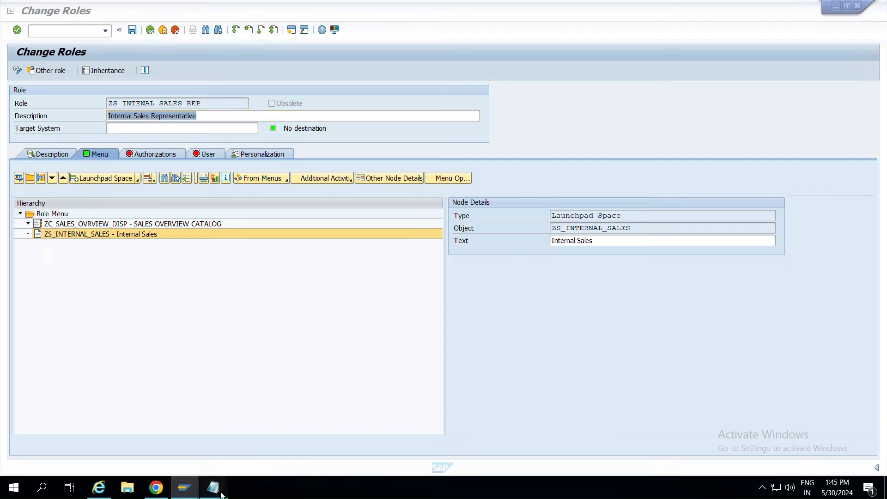
mouse_move(213, 489)
click(276, 454)
Clear the second Notepad window and type the heading '0DATA SERVICES:'.
click(181, 200)
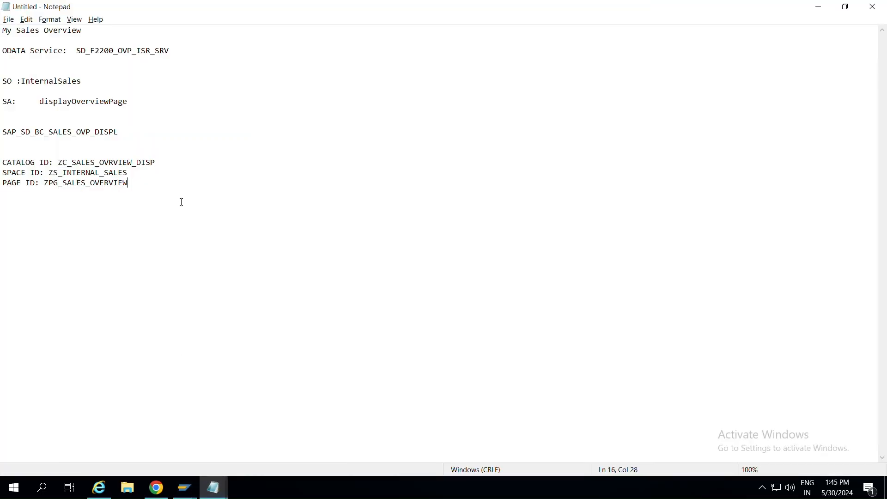
key(ctrl+a)
click(224, 227)
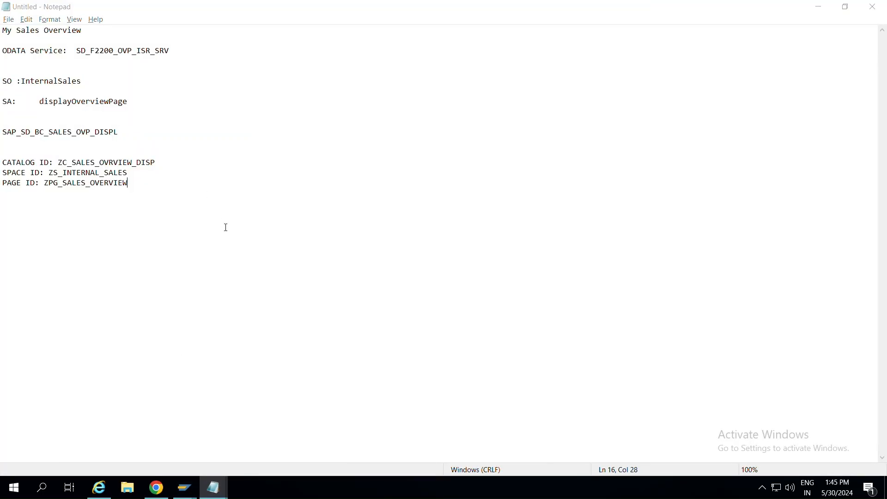
key(alt+Tab)
key(alt+Tab)
key(alt+Tab)
key(alt+Tab)
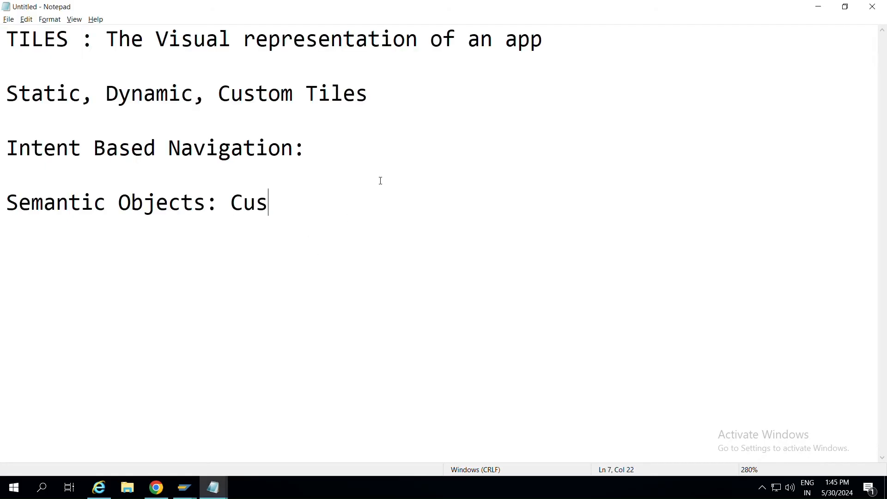
key(ctrl+a)
key(Delete)
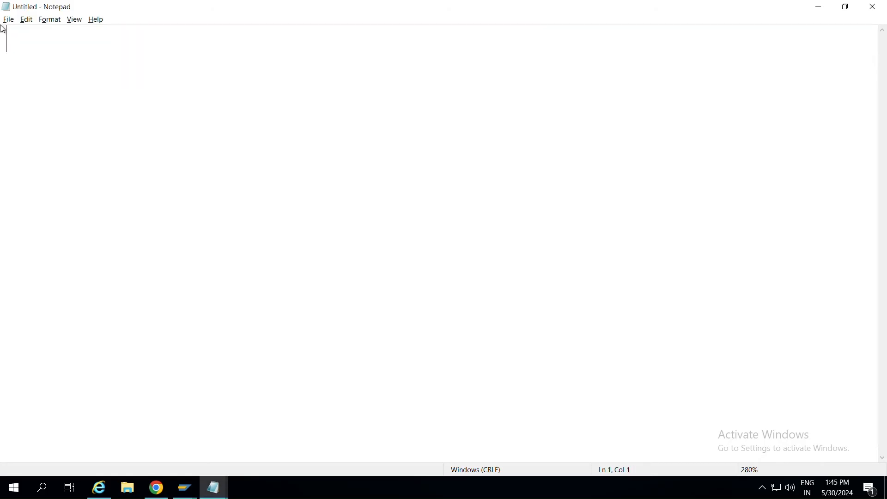
text(0)
text(DATA SERVI)
text(CES)
key(alt+Tab)
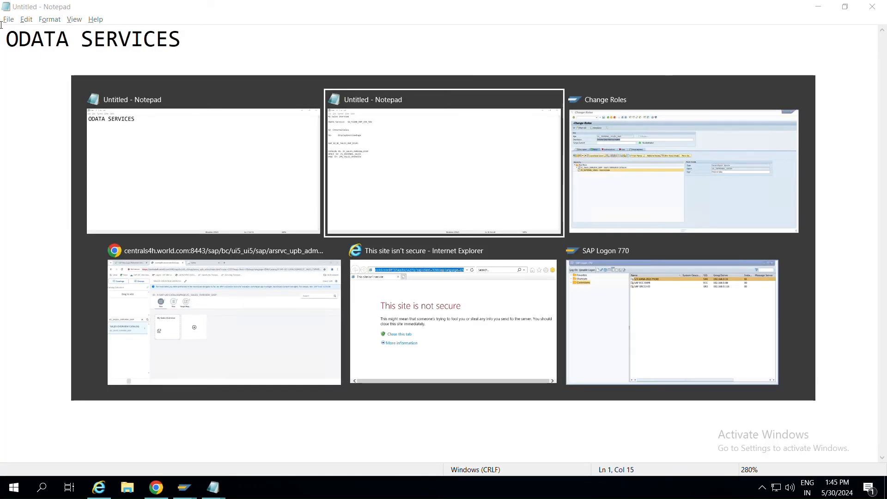
key(Escape)
text(:)
key(Return)
key(Return)
Add the lines 'IWSG: FRONT END SERVICE' and 'IWSV' beneath the heading.
text(IWSG)
key(Return)
text(IWSV)
click(57, 94)
text(: FRN)
key(BackSpace)
text(ONT S)
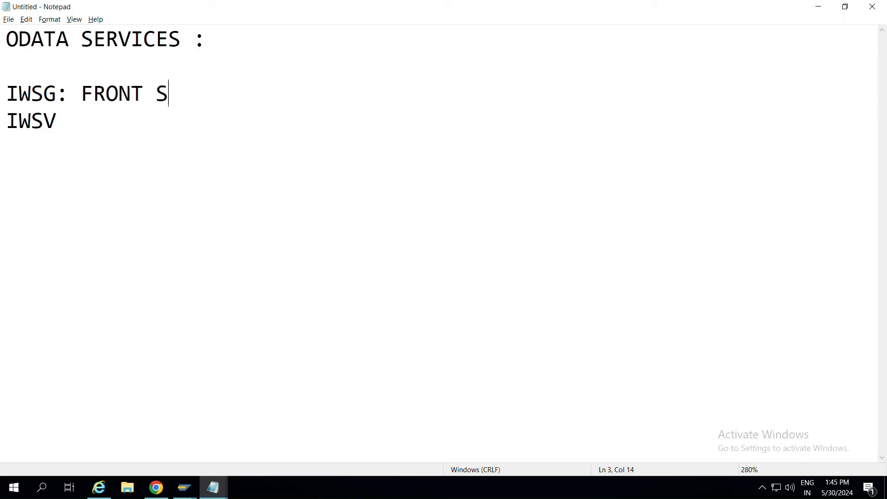
key(BackSpace)
text(END )
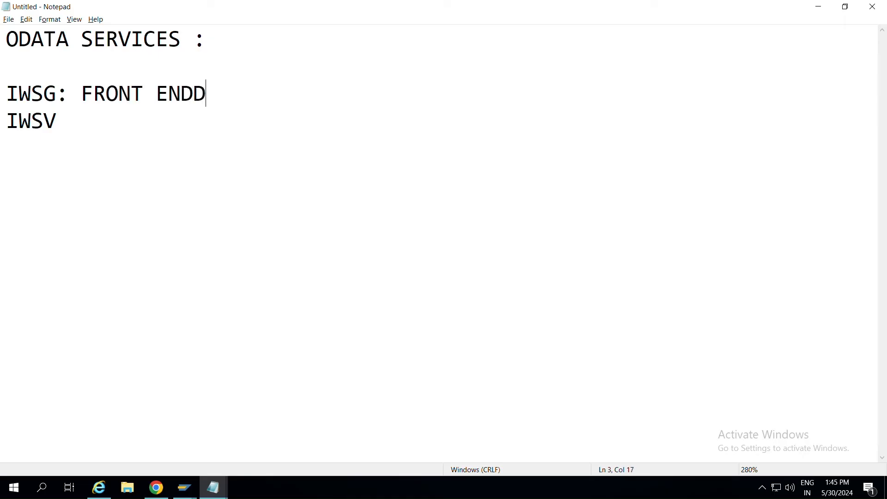
text(SERI)
key(BackSpace)
text(VICE)
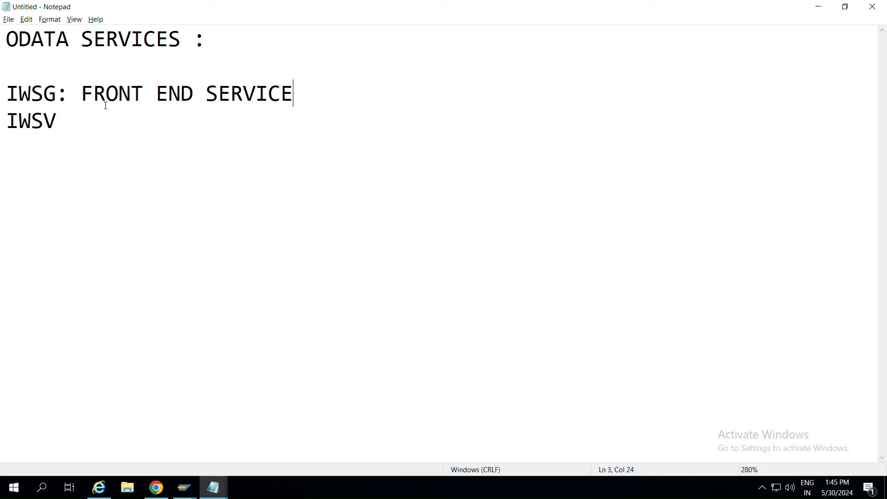
Complete the fourth line as 'IWSV: BACK END SERVICE'.
click(113, 128)
text(:)
drag(13, 90, 314, 90)
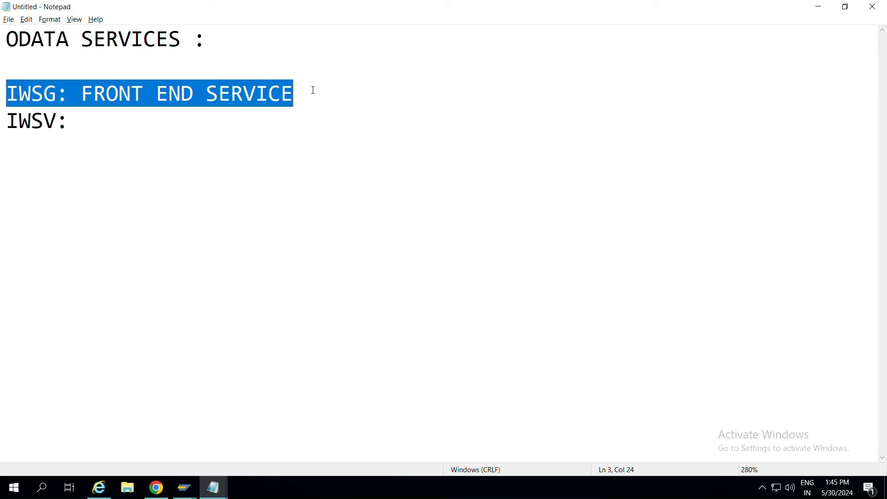
drag(77, 123, 2, 127)
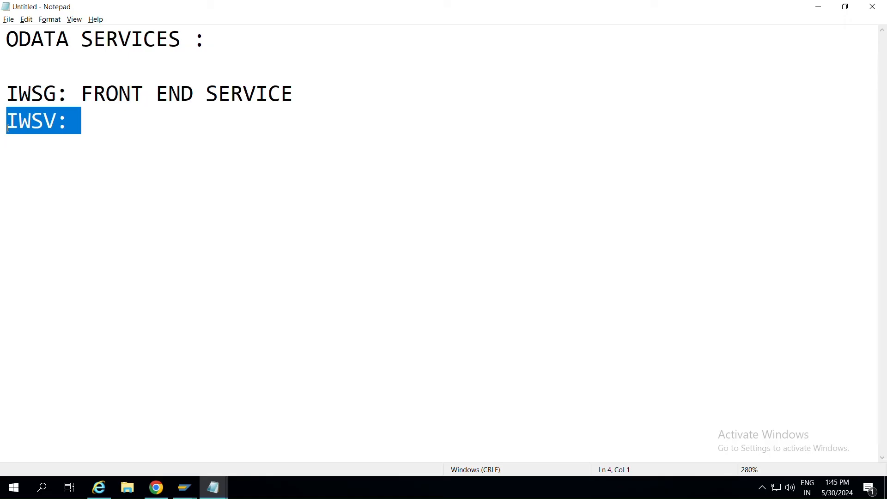
click(90, 131)
drag(11, 119, 117, 117)
click(100, 118)
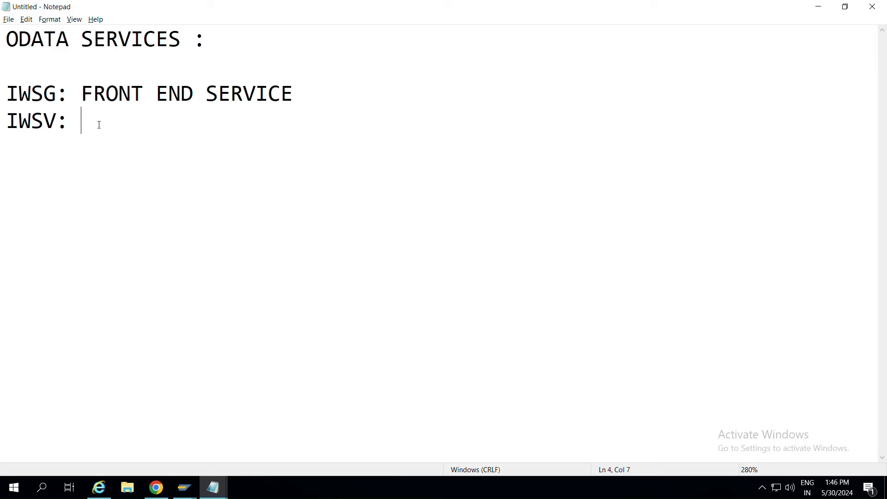
text(ACK END SERVICE)
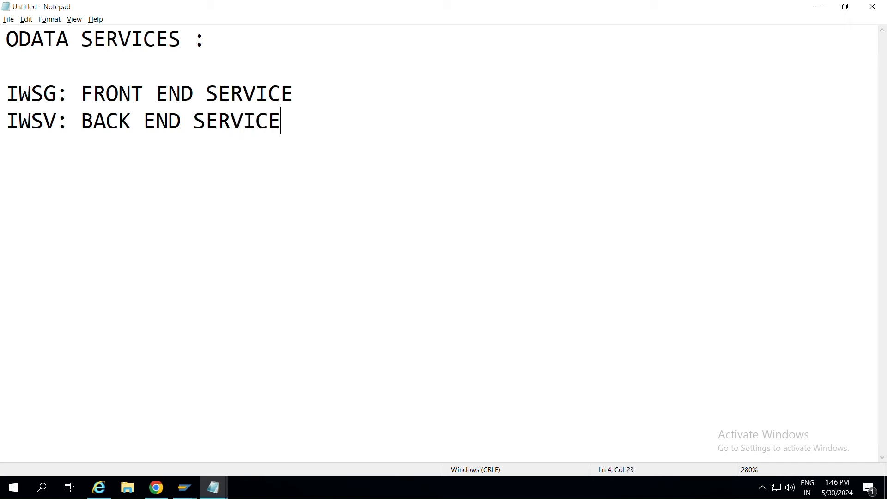
Highlight the IWSG and IWSV labels and their descriptions to review the finished notes.
drag(61, 96, 6, 96)
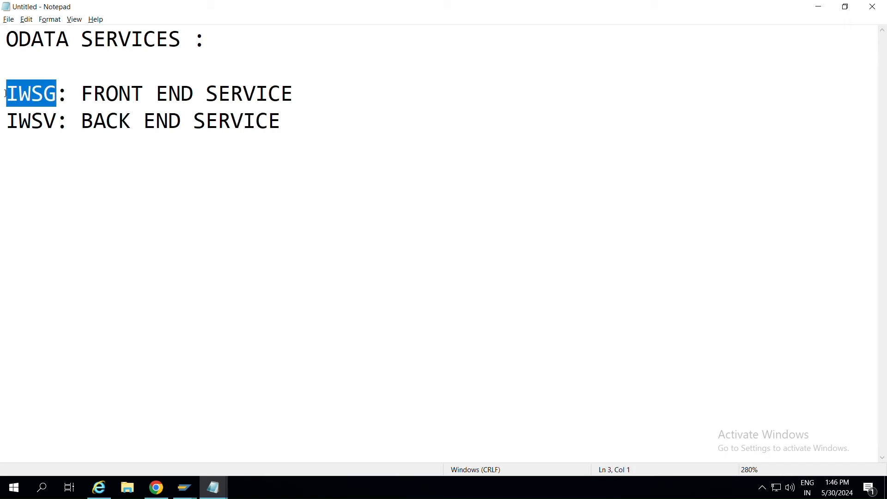
drag(57, 121, 2, 121)
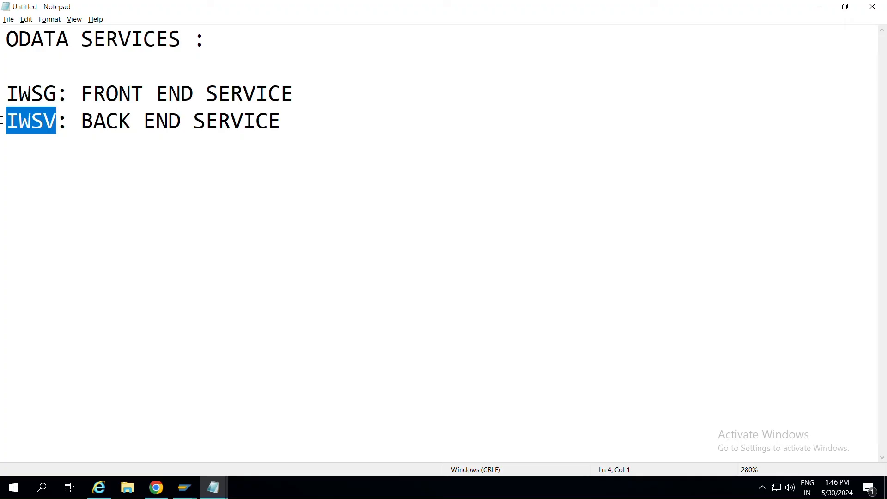
click(56, 97)
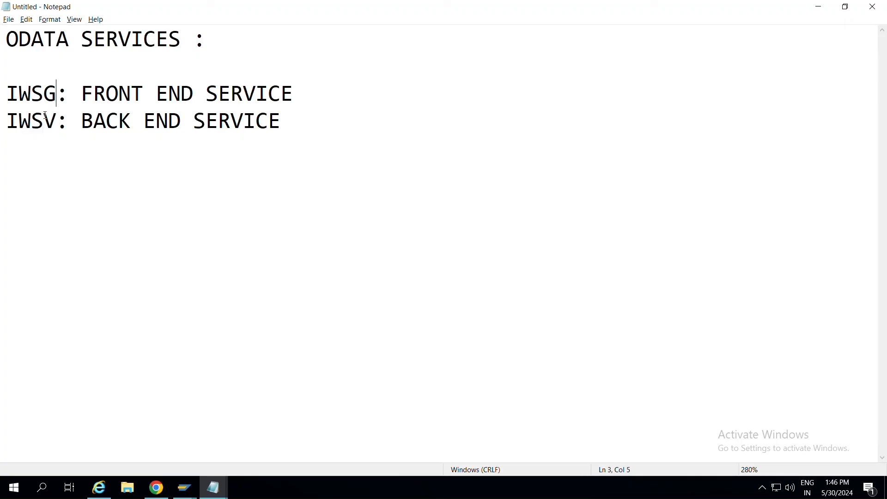
drag(44, 95, 62, 96)
click(82, 95)
drag(116, 88, 278, 103)
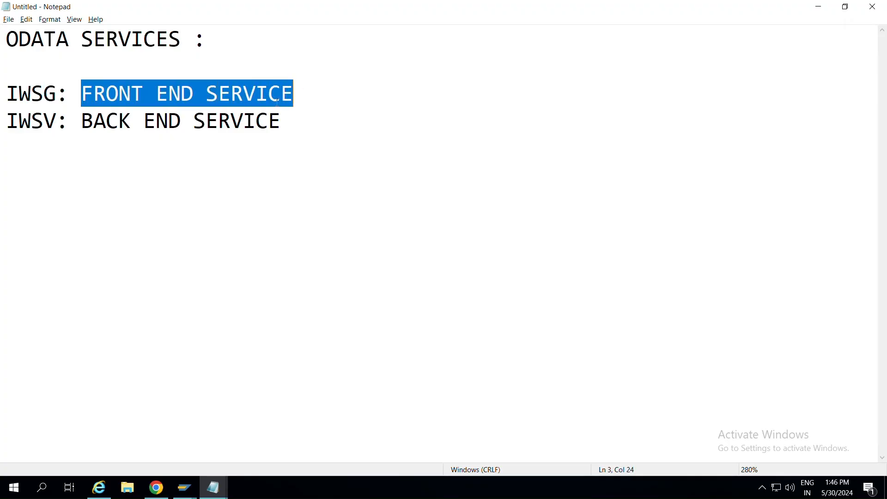
click(63, 121)
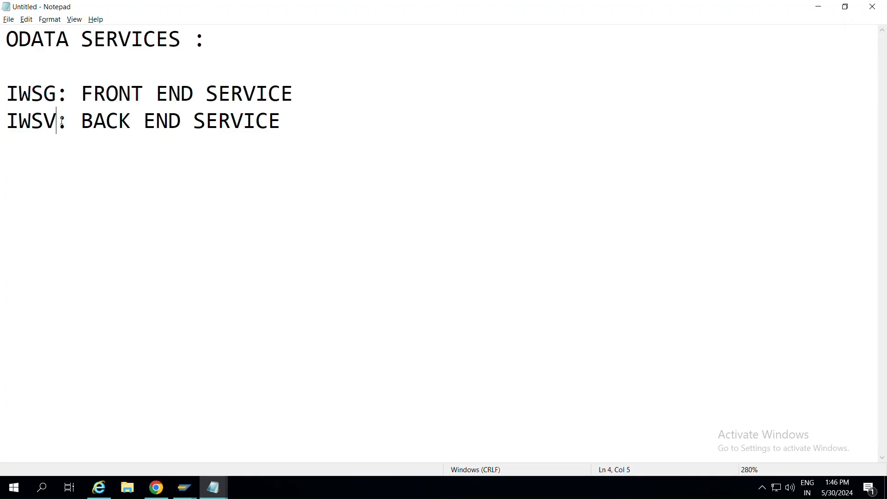
drag(55, 121, 82, 121)
click(132, 124)
click(340, 117)
key(alt+Tab)
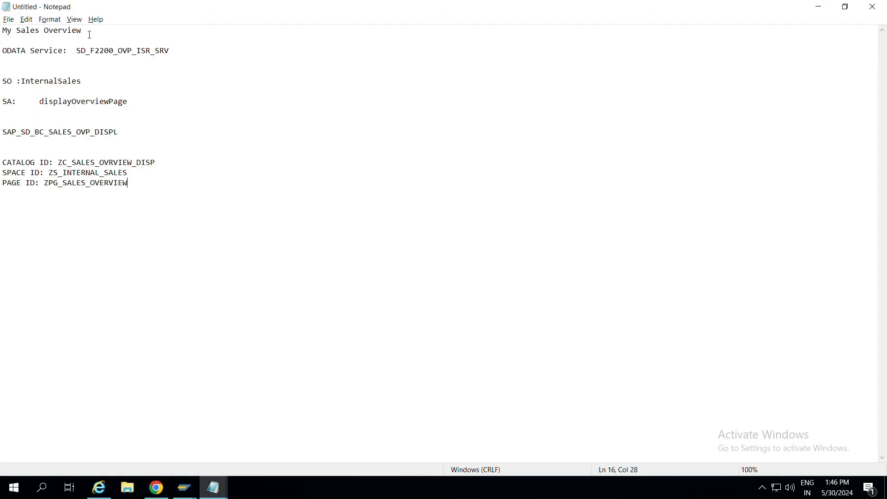
click(77, 51)
key(alt+Tab)
key(alt+Tab)
key(alt+Tab)
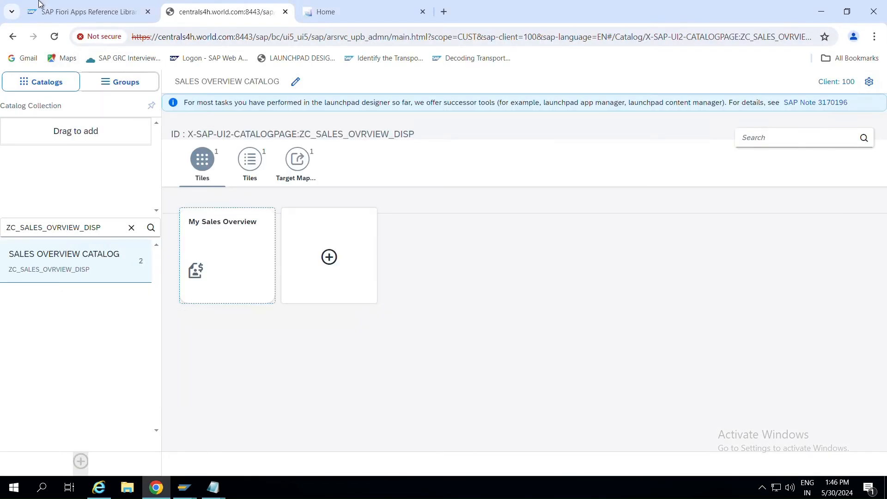
Find OData service SD_F2200_OVP_ISR_SRV in the My Sales Overview (F2200) details and select its name.
click(71, 14)
scroll(271, 291, up, 1)
scroll(271, 291, down, 1)
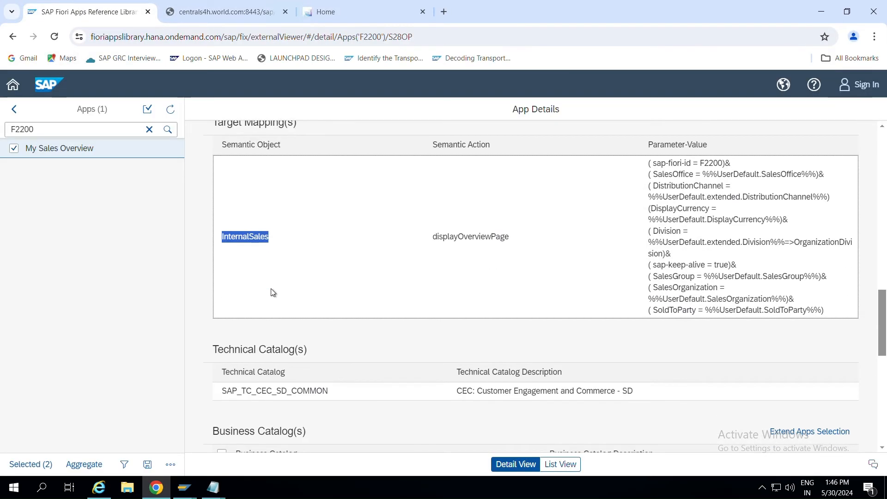
scroll(268, 385, down, 5)
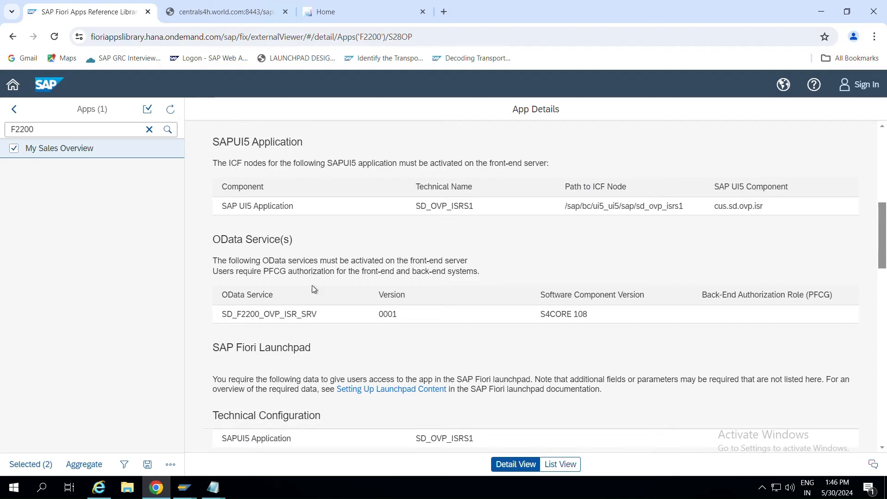
drag(317, 314, 220, 318)
key(ctrl+c)
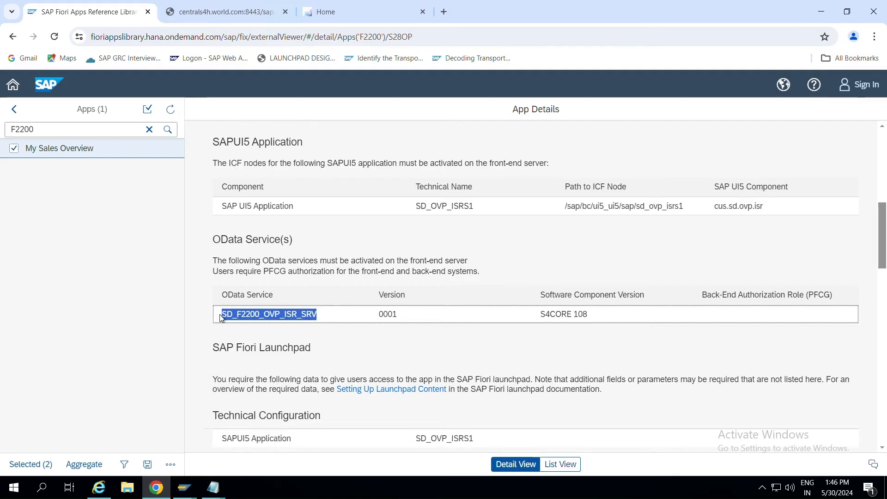
key(alt+Tab)
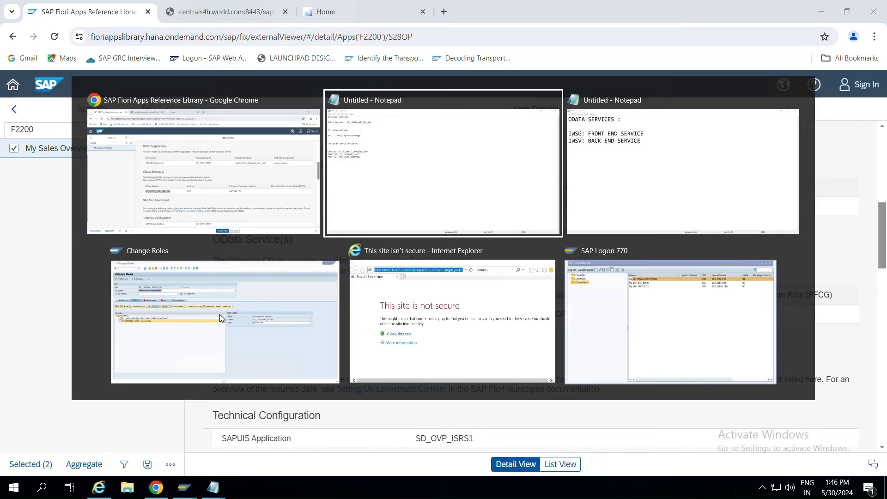
Add an Authorization Default node to the role menu with type 'SAP Gateway: Service Groups Metadata'.
click(220, 314)
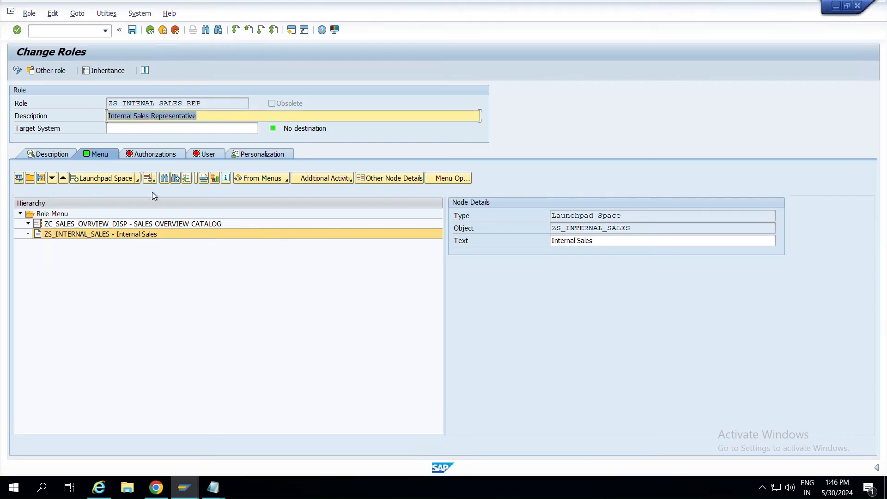
click(139, 179)
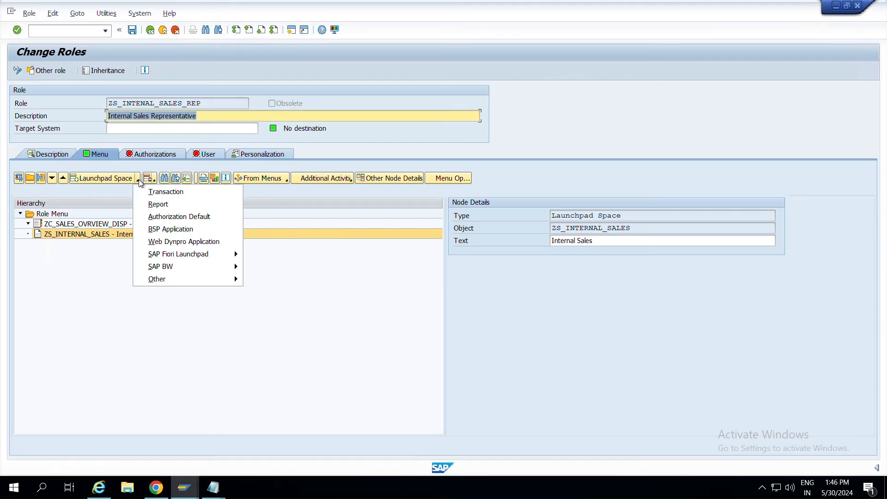
mouse_move(184, 267)
click(177, 217)
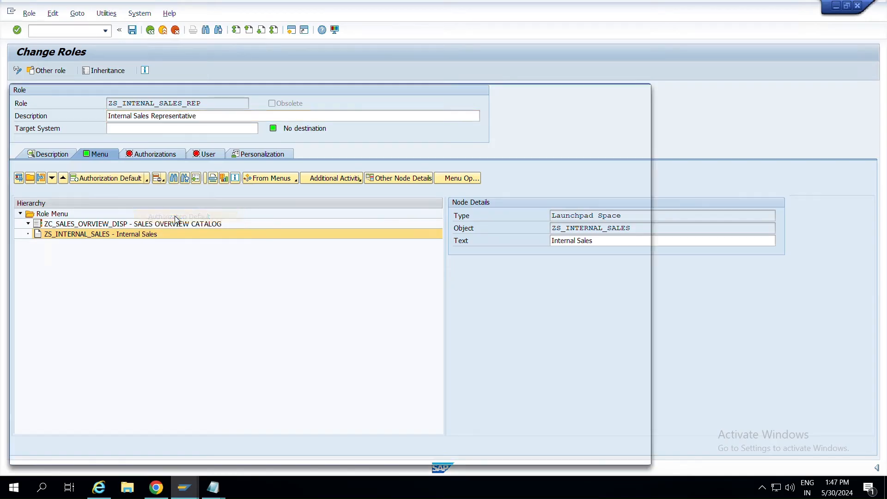
click(183, 112)
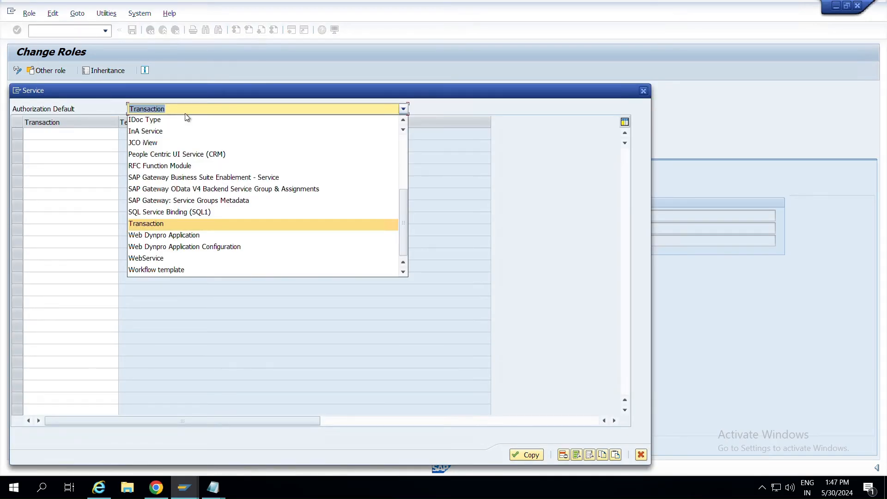
click(226, 178)
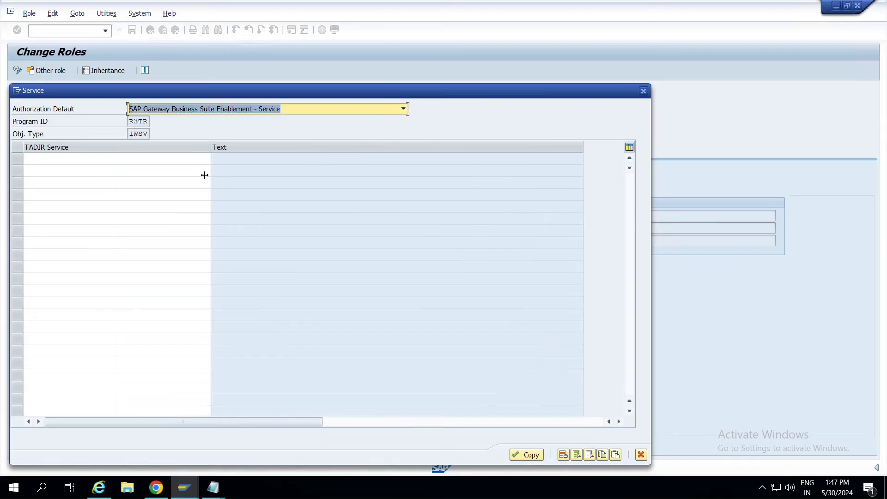
click(256, 109)
click(250, 200)
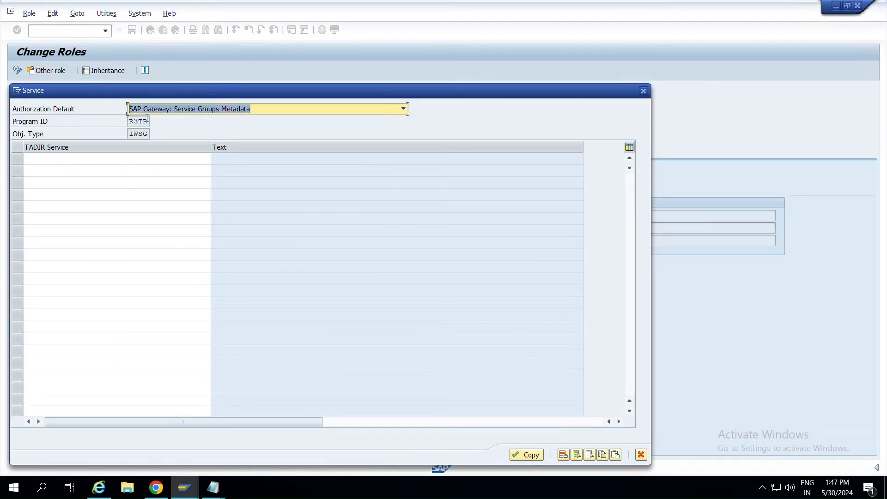
Check the notes, then select object type IWSG and go to the first TADIR Service row.
key(alt+Tab)
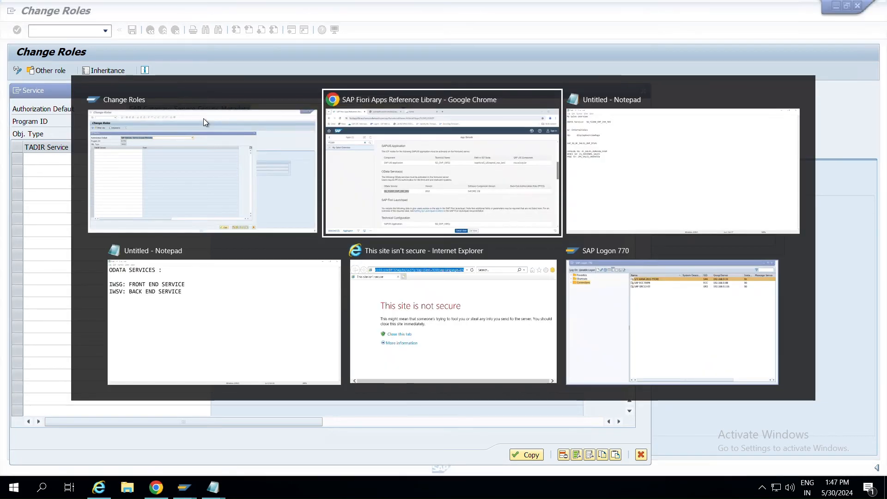
key(alt+Tab)
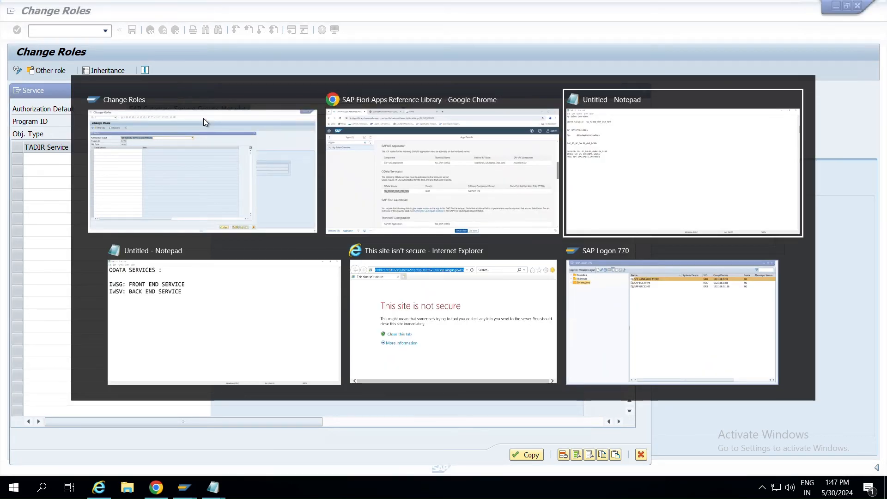
key(alt+Tab)
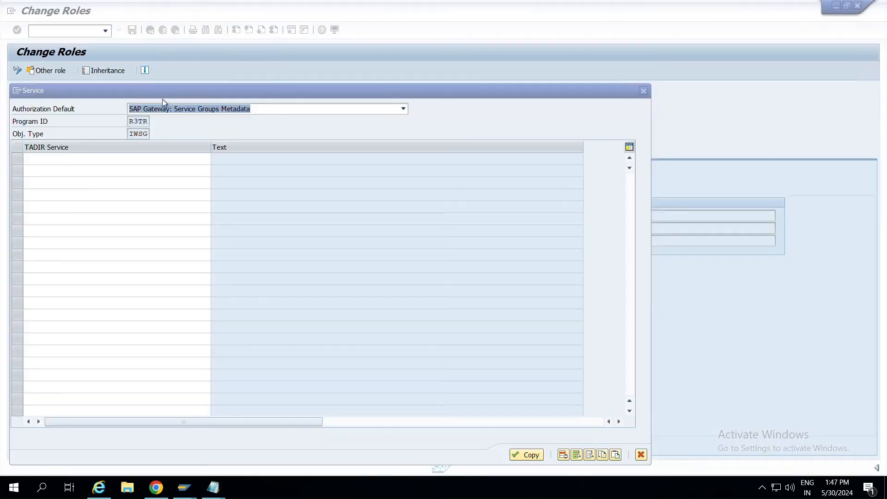
double_click(149, 134)
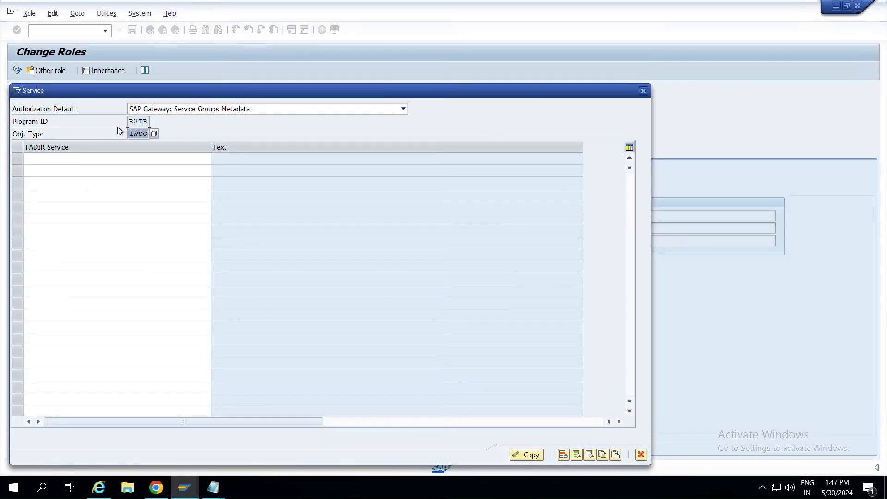
click(160, 160)
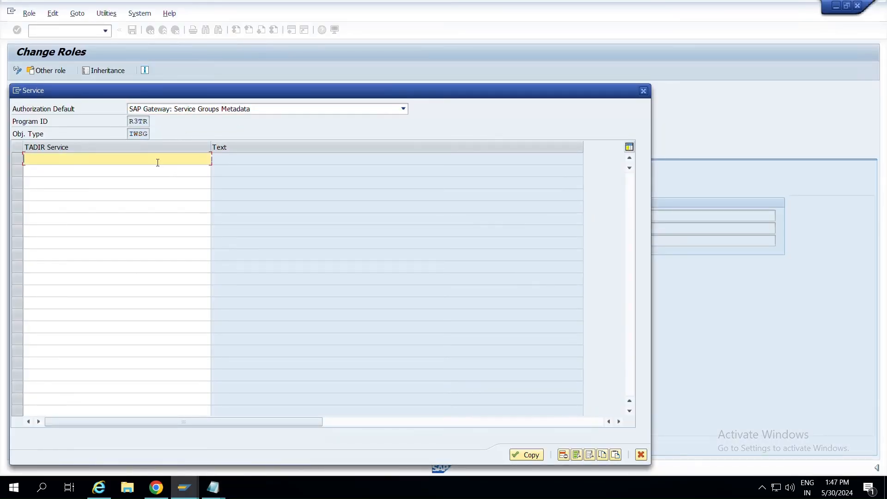
Search the service list and take over service group ZSD_F2200_OVP_ISR_SRV_0001 into the table.
click(215, 159)
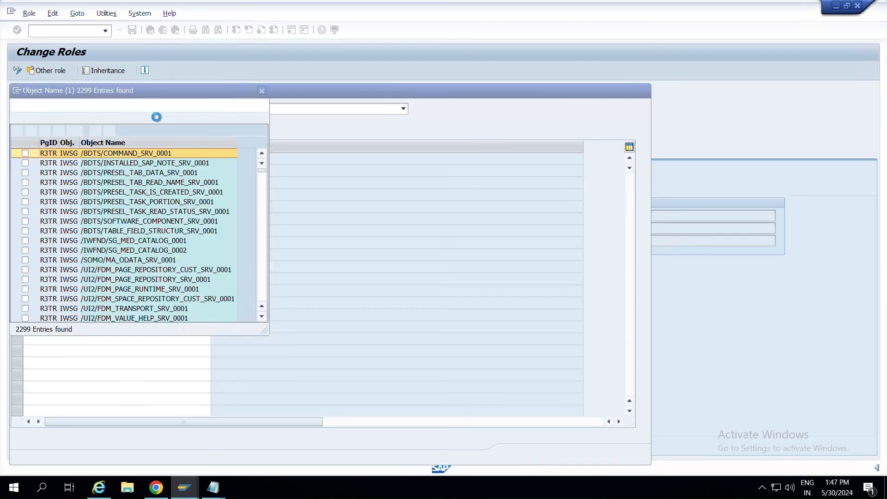
click(262, 91)
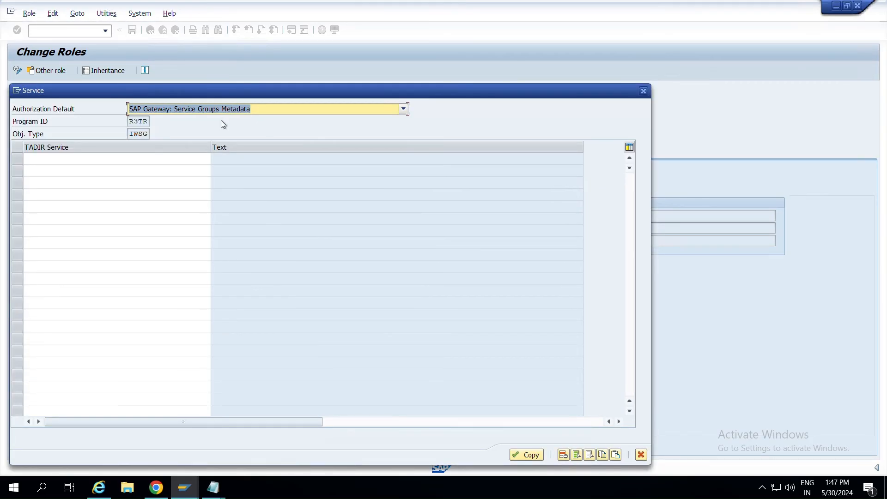
click(208, 160)
click(216, 160)
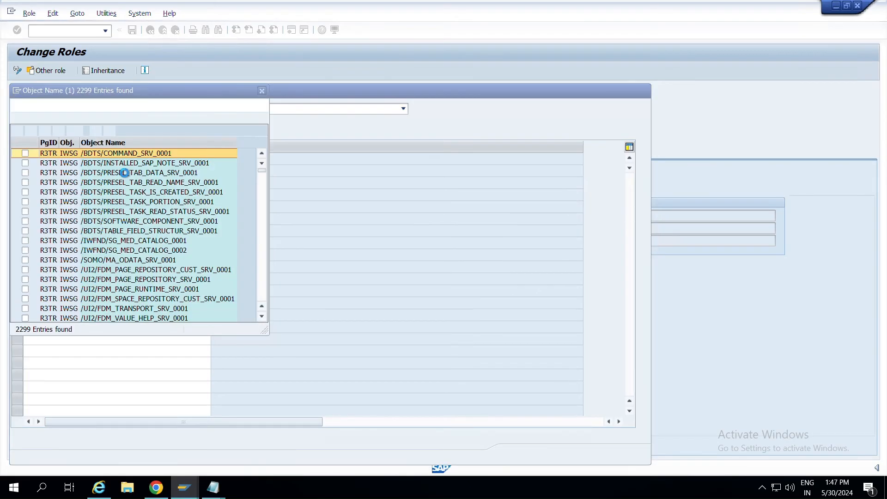
click(44, 132)
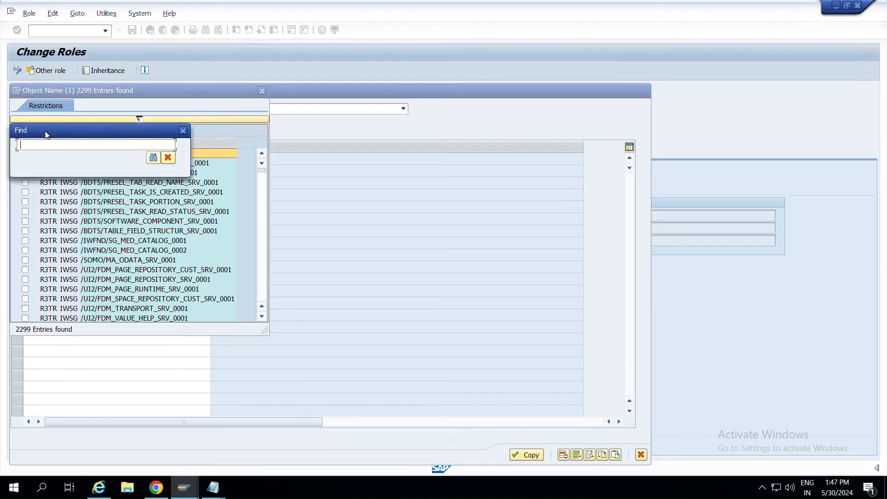
key(ctrl+v)
text(*)
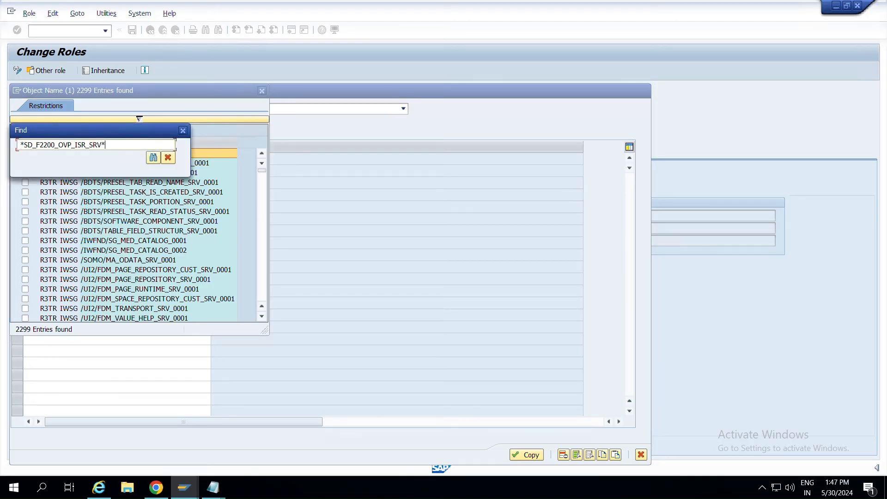
click(153, 158)
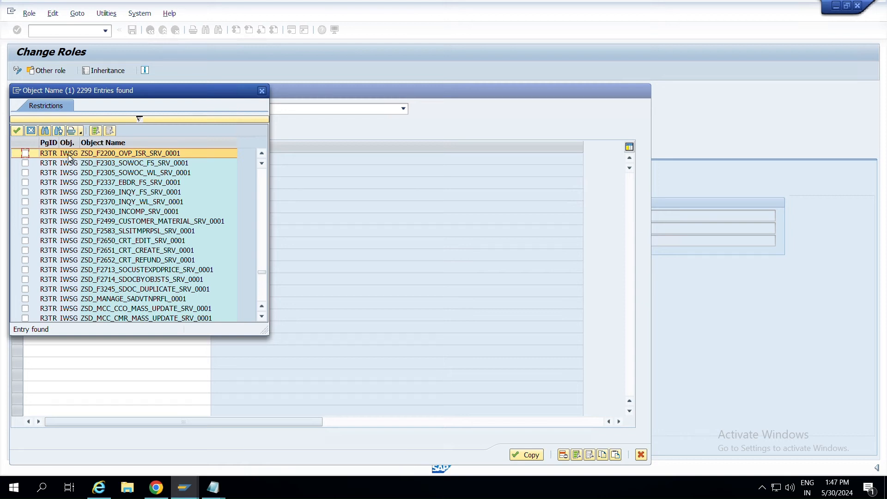
click(26, 155)
click(17, 131)
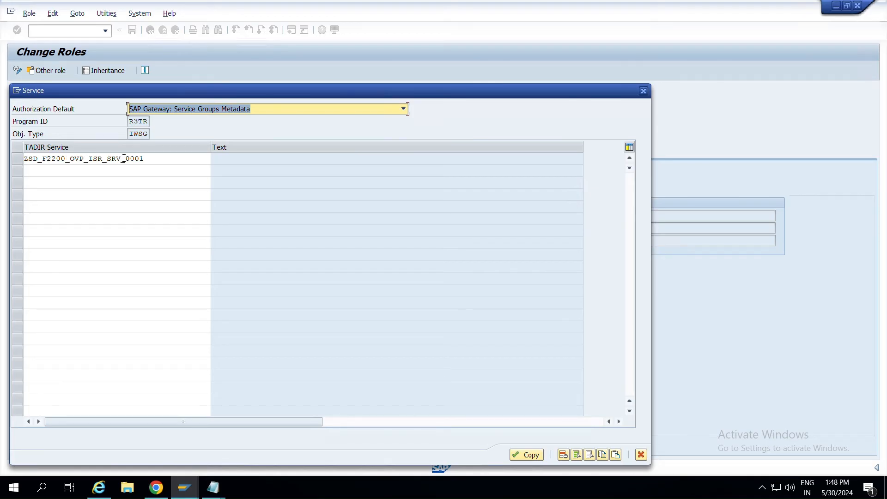
Fill in the service description and copy the entry into the role menu.
click(150, 161)
key(Return)
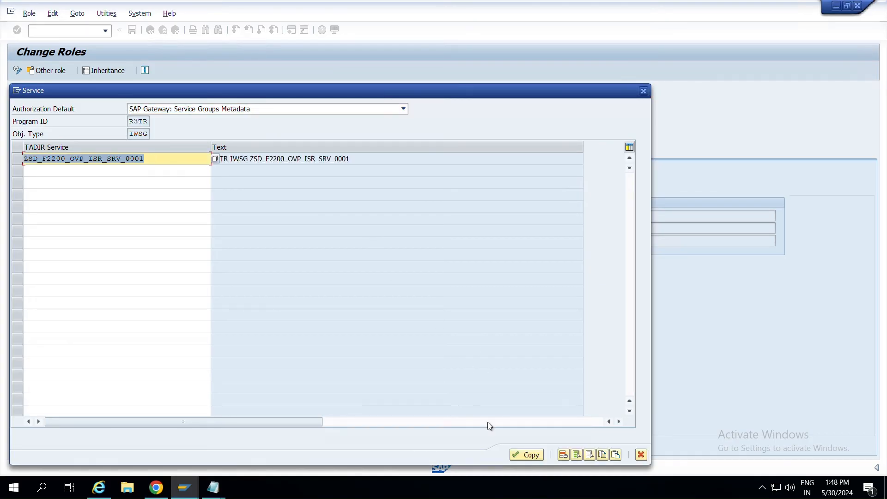
click(517, 455)
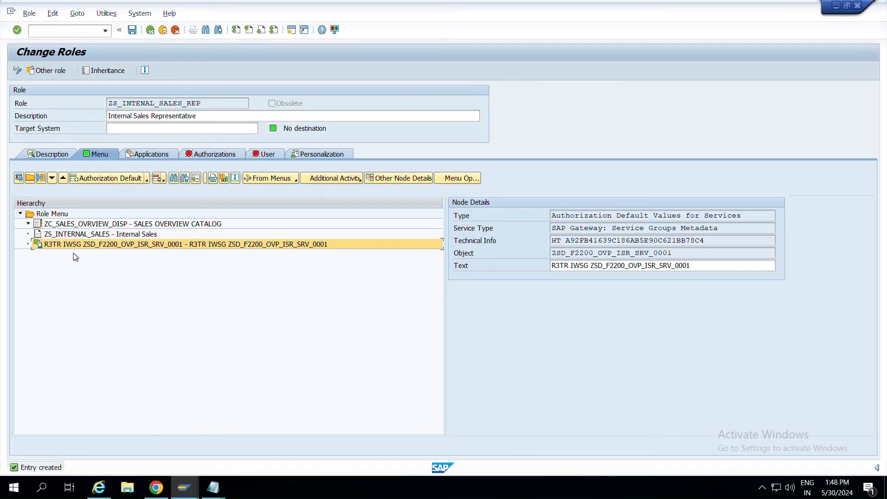
Save the role and expand AAAB > S_SERVICE > Authorizat. 00 in the authorization data.
click(220, 154)
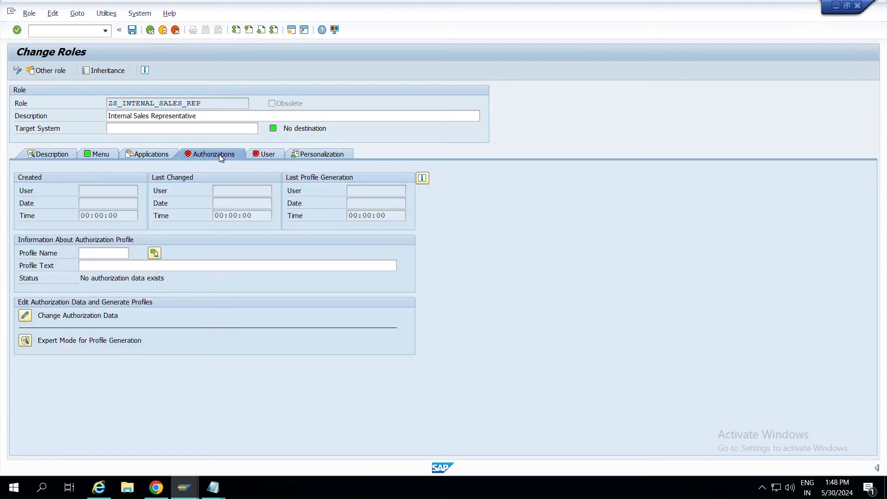
click(132, 30)
click(29, 316)
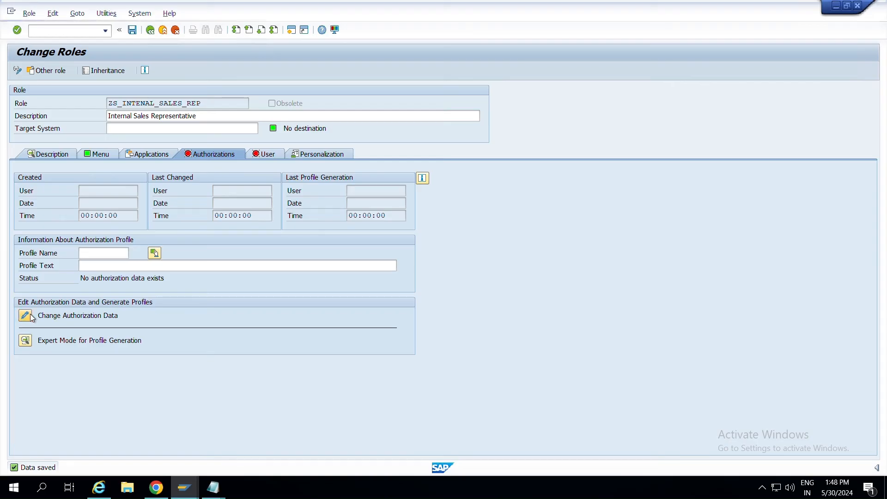
click(15, 149)
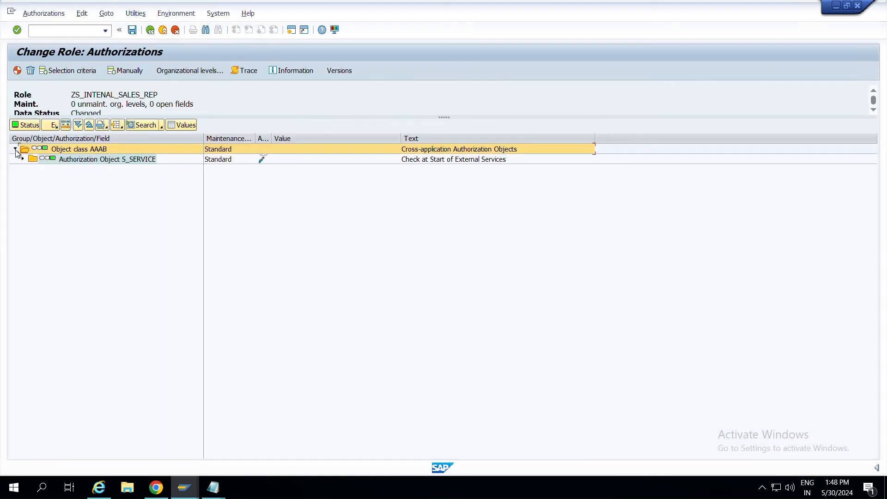
click(23, 159)
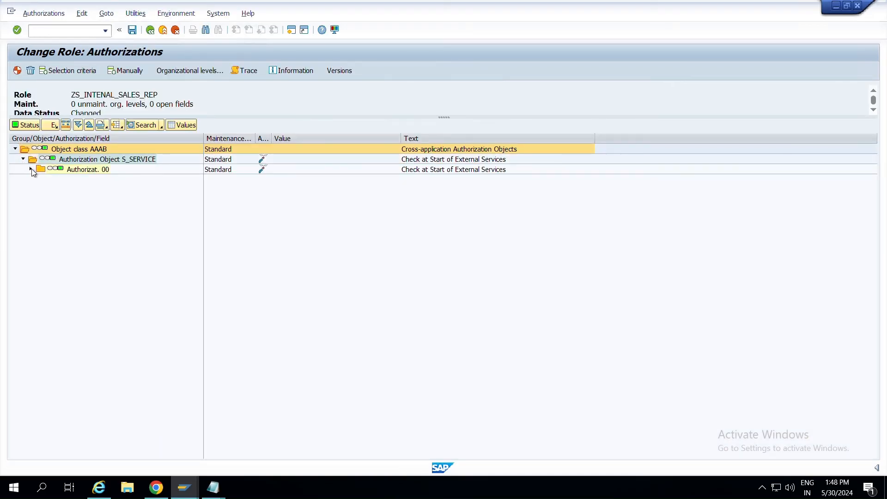
click(31, 169)
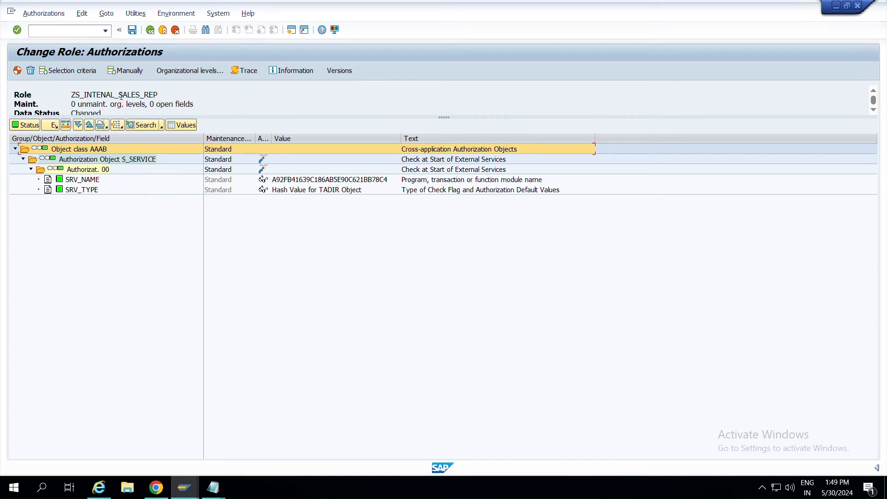
Leave authorization maintenance without saving changes.
key(F3)
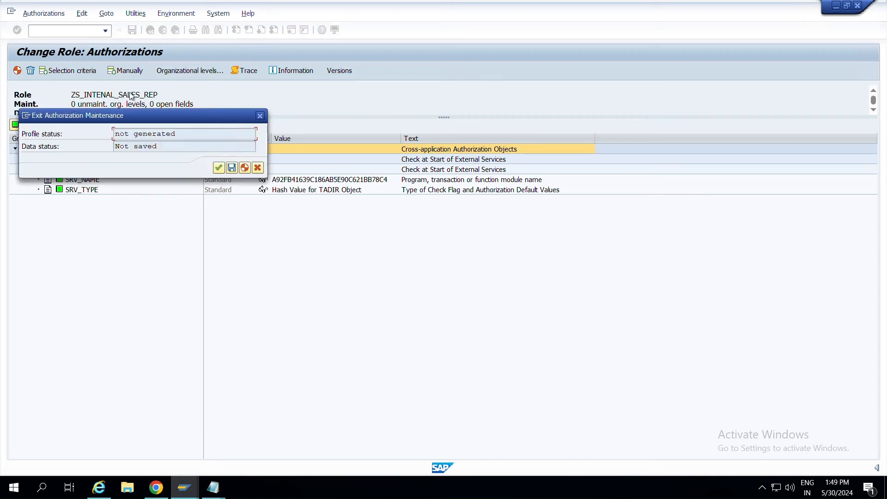
click(261, 118)
key(F3)
click(221, 167)
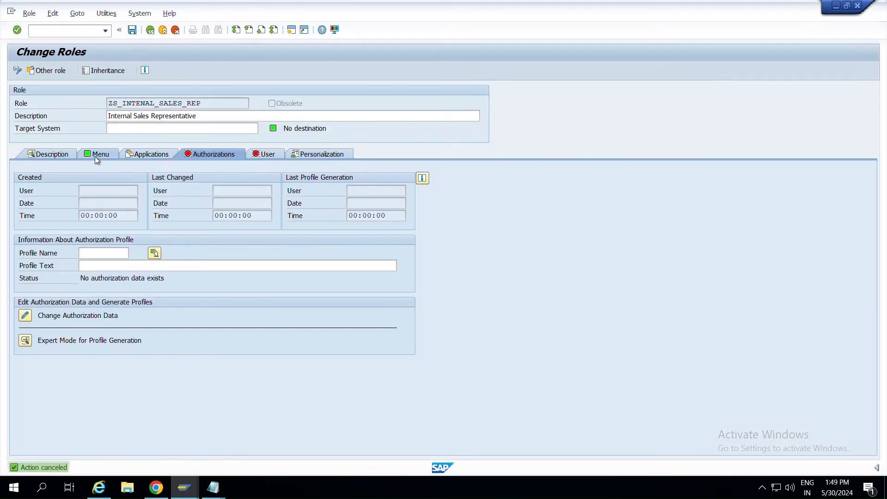
Add an Authorization Default of type SAP Gateway Business Suite Enablement - Service to the menu.
click(96, 156)
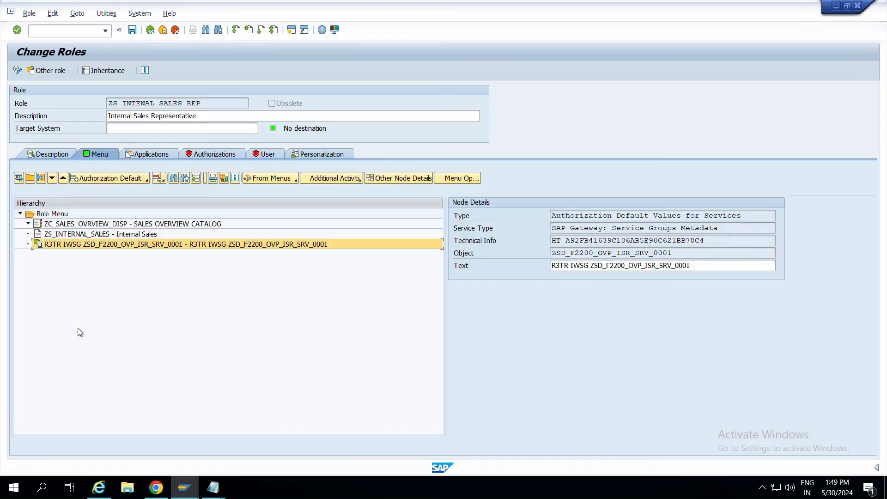
click(149, 181)
click(217, 221)
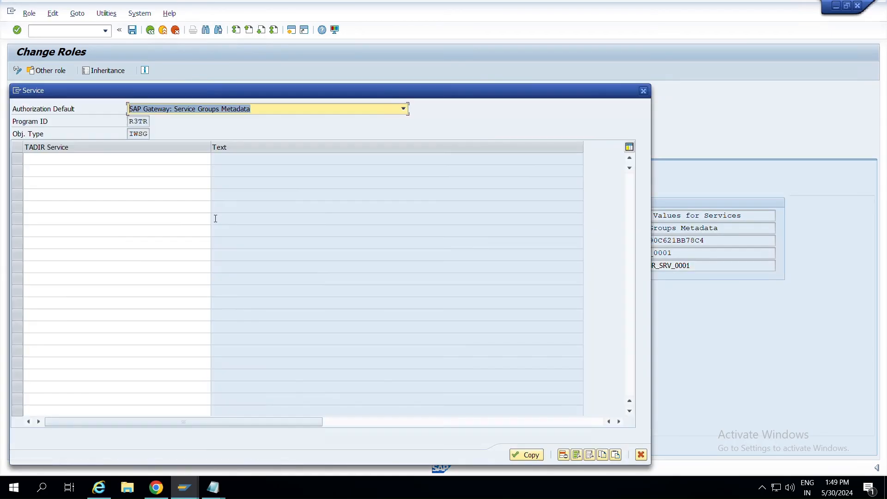
click(289, 114)
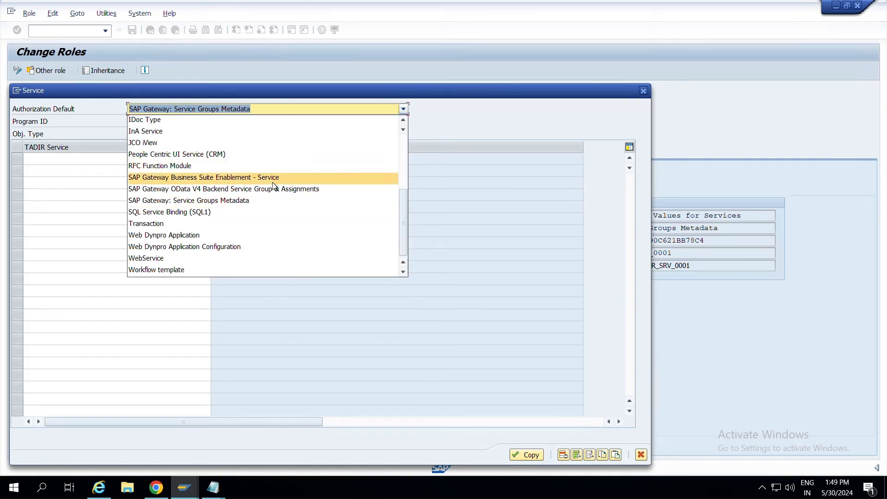
click(251, 181)
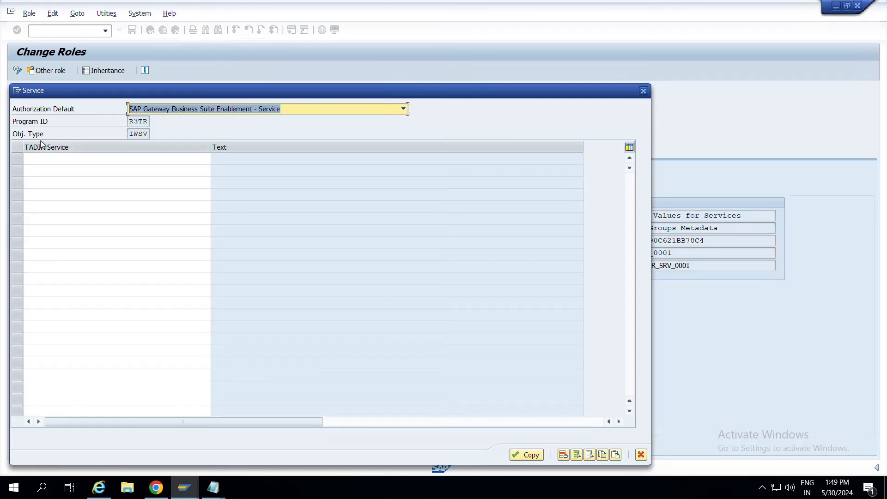
click(130, 134)
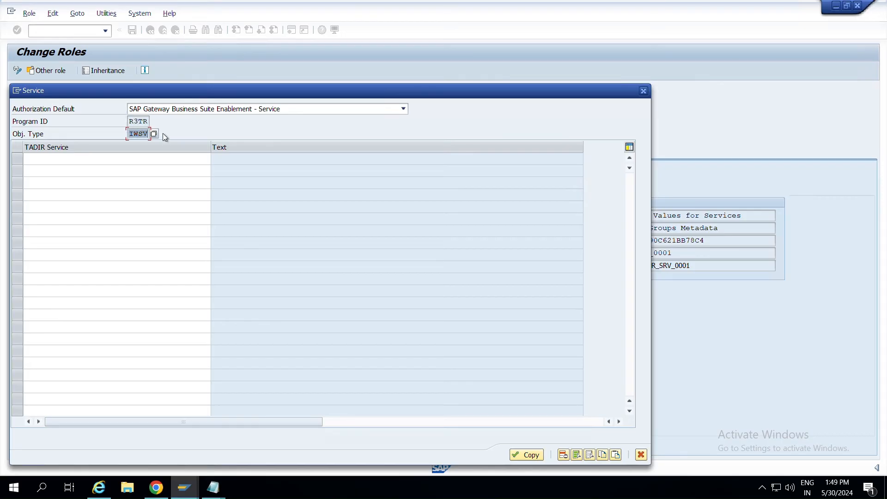
click(161, 158)
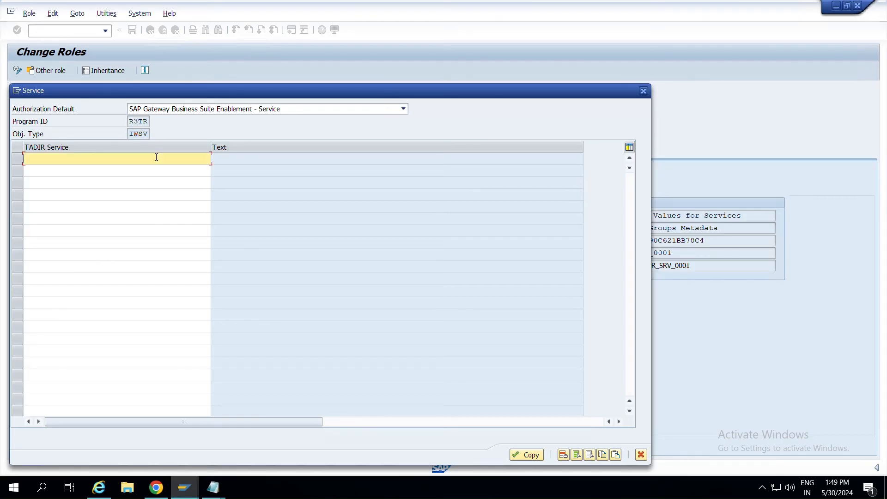
Search for and tick service SD_F2200_OVP_ISR_SRV 0001 in the service list.
click(216, 159)
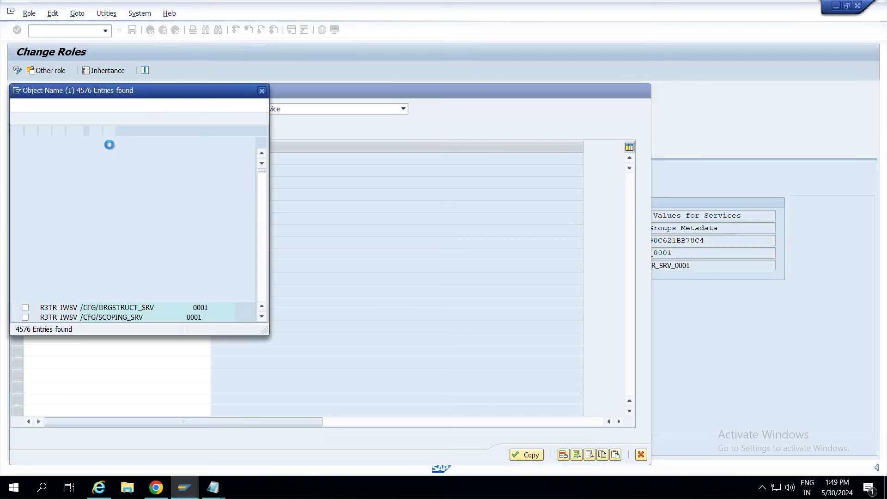
click(42, 131)
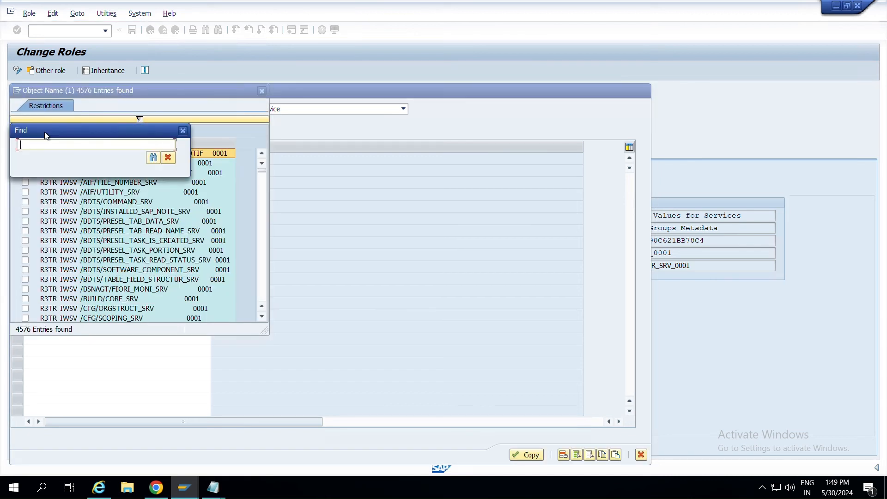
text(*)
text(SD_F2200_OVP_ISR_SRV)
click(153, 157)
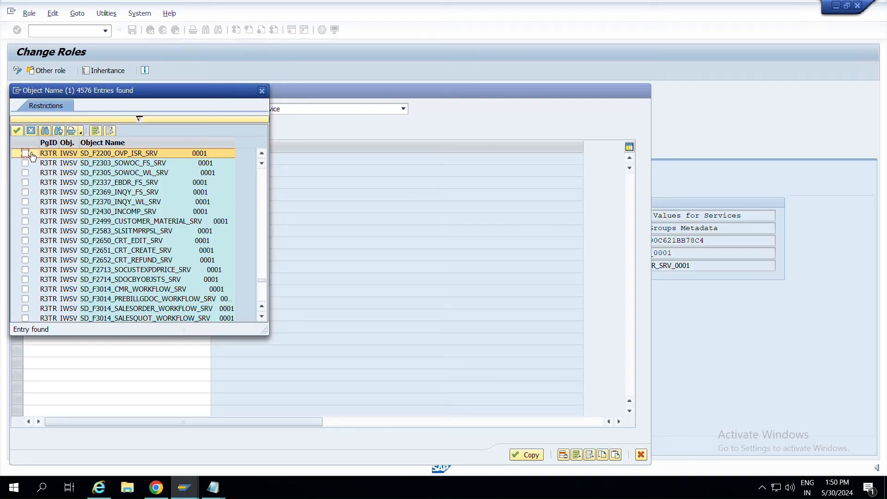
click(23, 155)
click(16, 130)
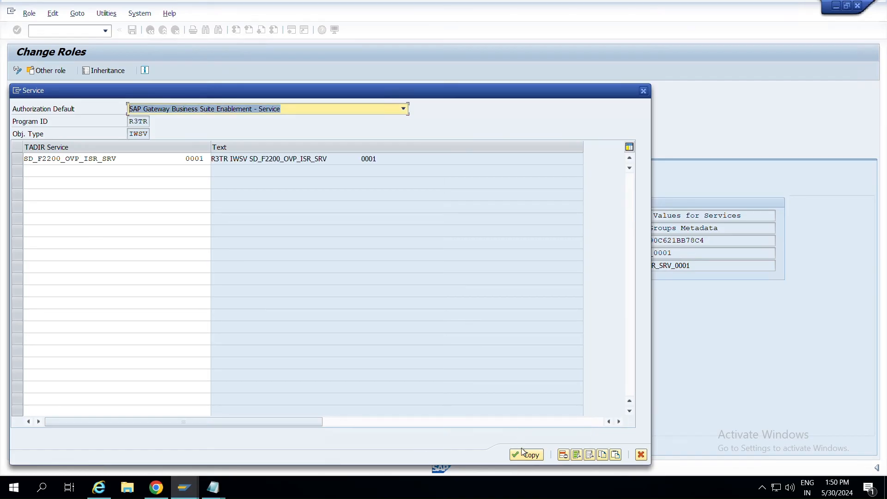
Copy the service into the role menu and save the role.
click(532, 456)
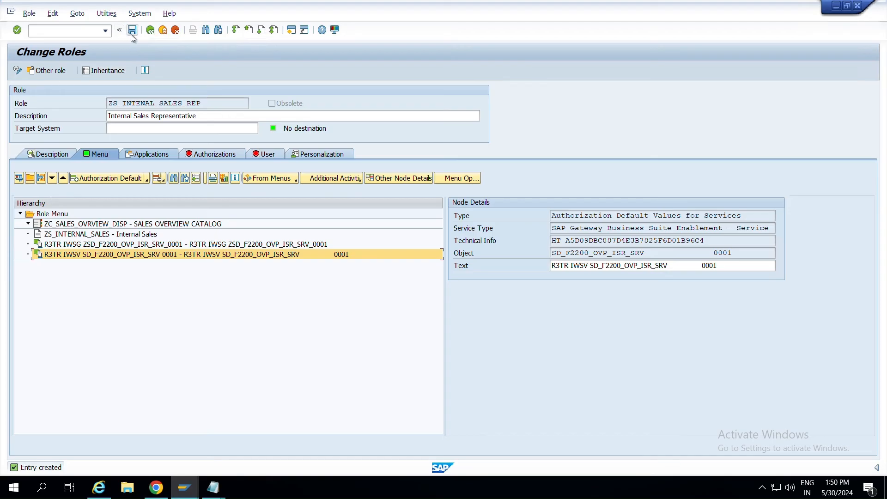
click(132, 33)
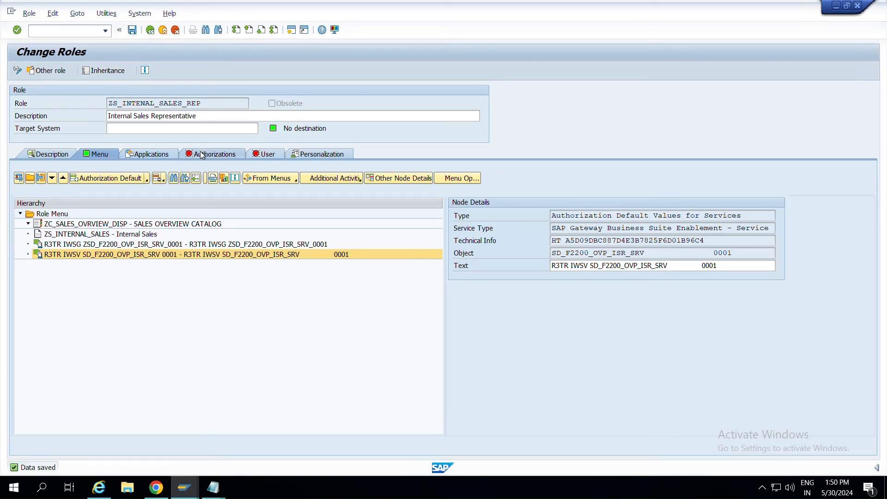
click(202, 155)
Open the role's authorization data and grant full authorization for all organizational levels.
click(25, 315)
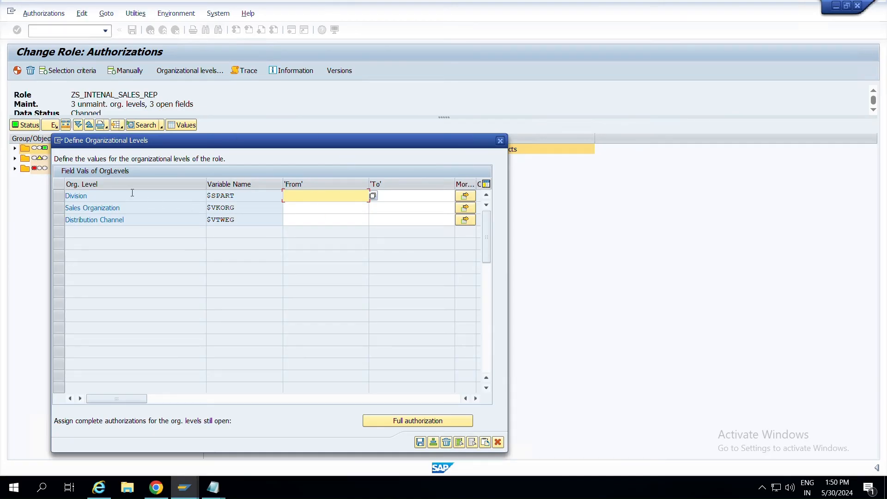
drag(262, 138, 574, 90)
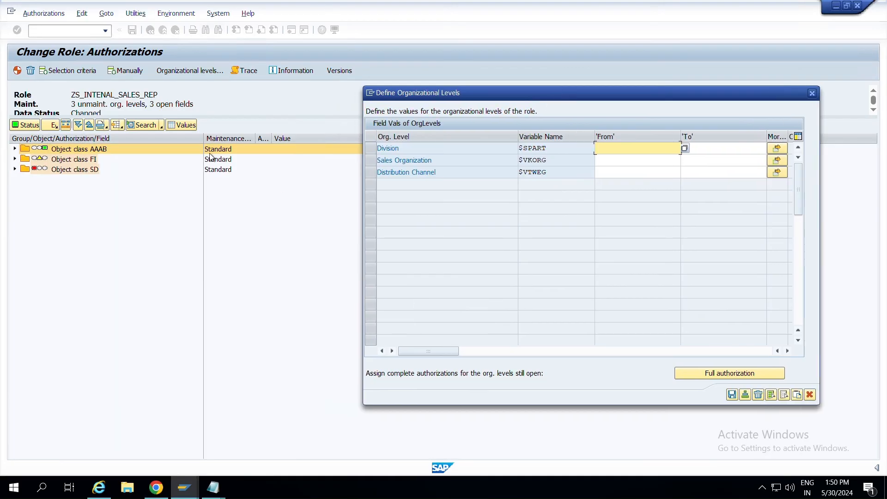
click(718, 375)
click(733, 395)
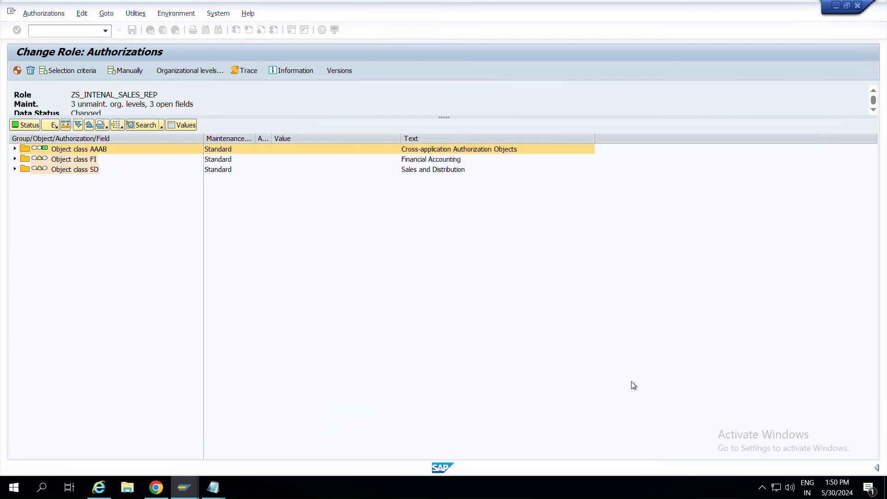
Expand object class FI and its F_KNA1_BED, F_KNA1_GEN and F_KNA1_GRP authorizations.
click(15, 160)
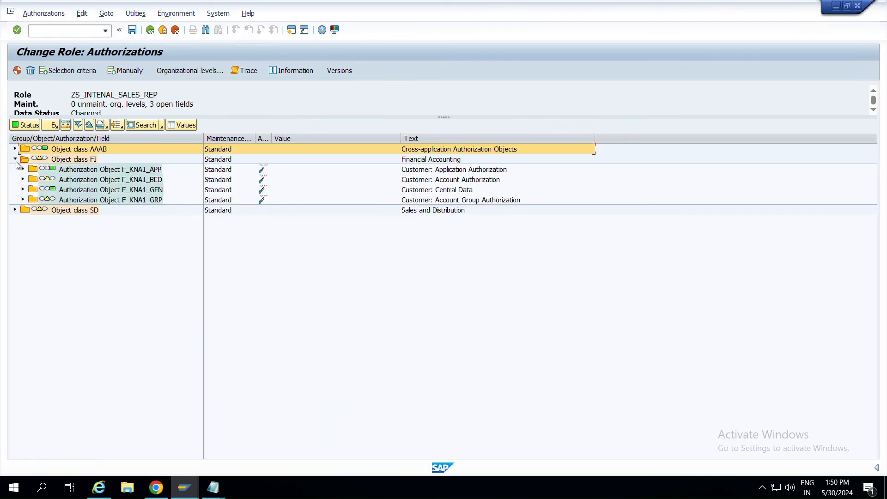
click(22, 179)
click(31, 190)
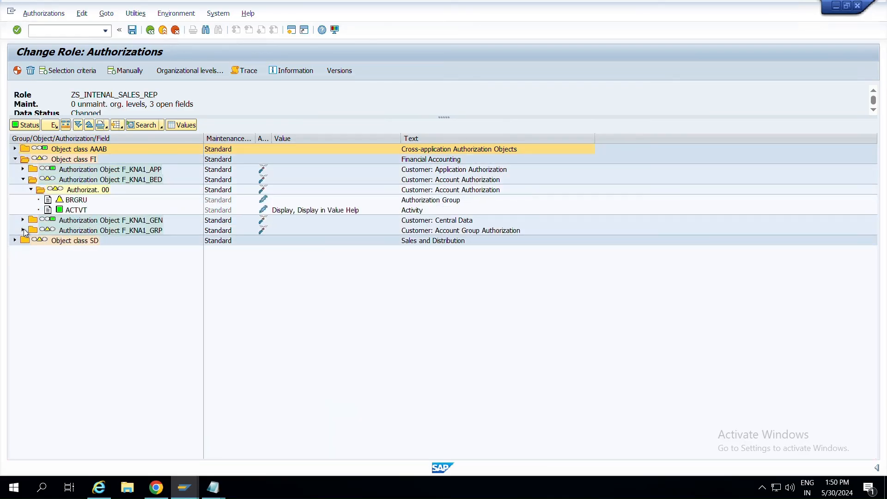
click(23, 230)
click(22, 220)
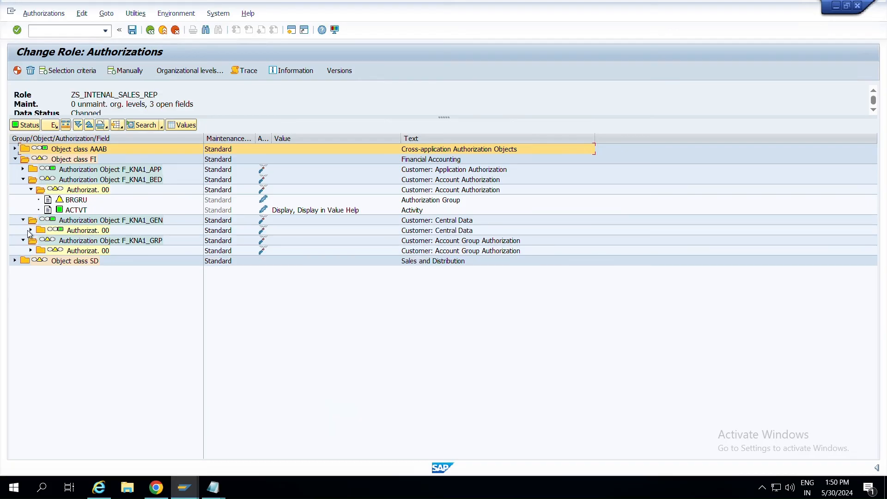
click(29, 230)
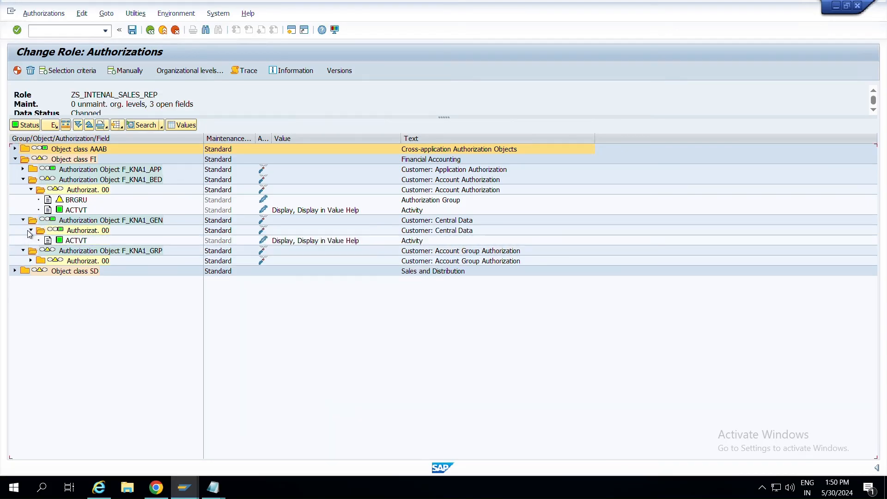
click(31, 260)
Expand object class SD with V_VBAK_AAT and V_VBAK_VKO authorization fields.
click(15, 291)
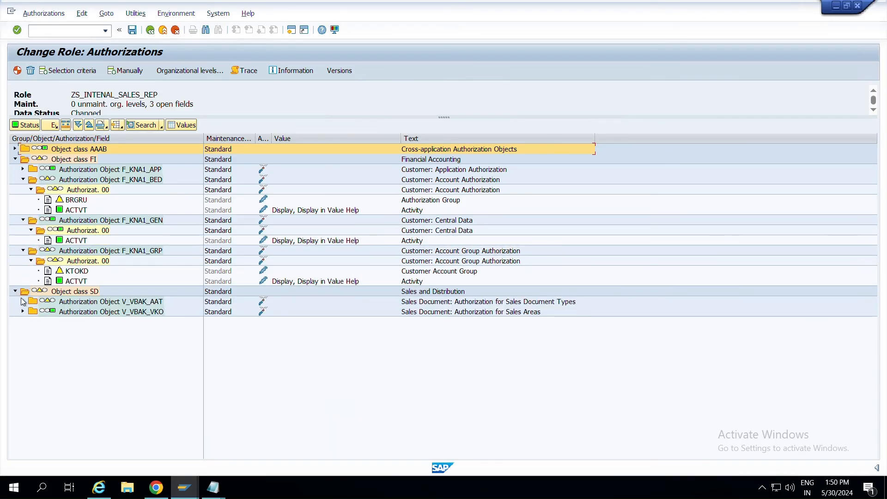
click(23, 302)
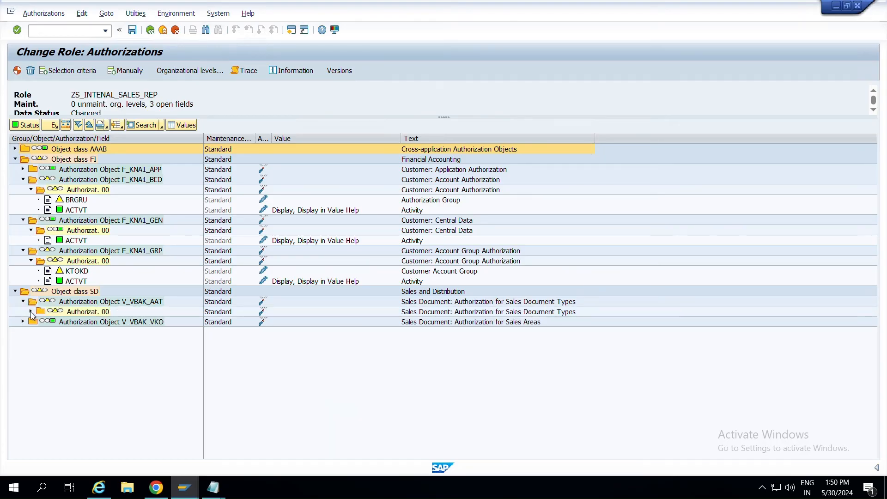
click(31, 312)
click(23, 342)
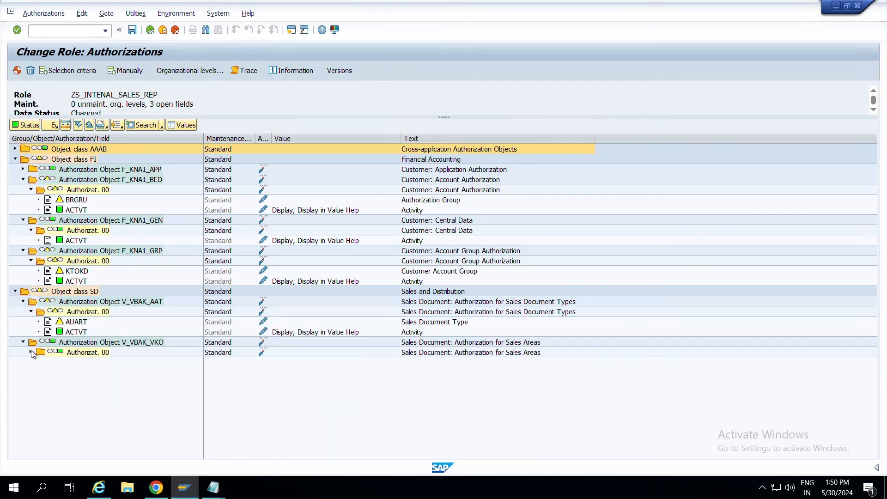
click(31, 352)
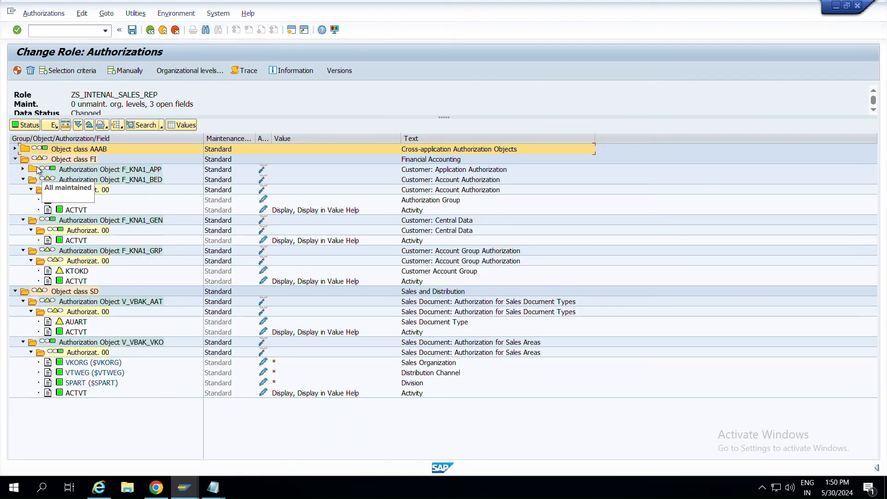
Collapse FI and SD and grant each subtree full authorization.
click(17, 159)
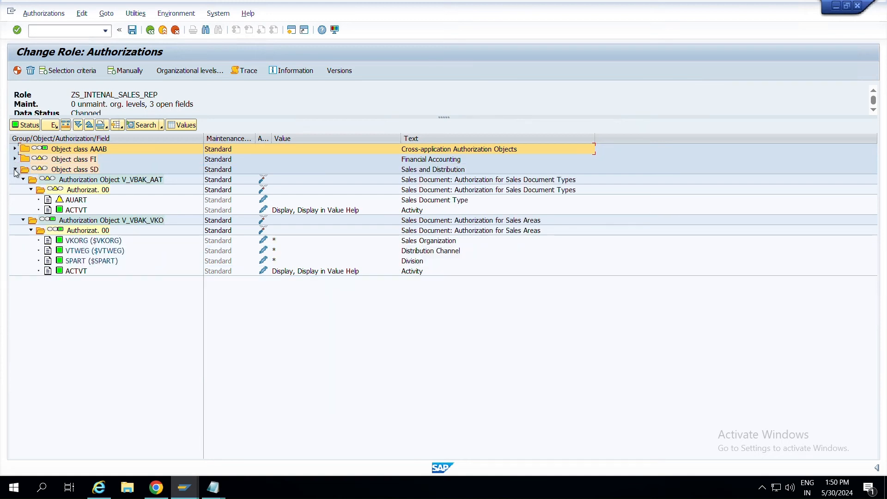
click(16, 170)
click(39, 159)
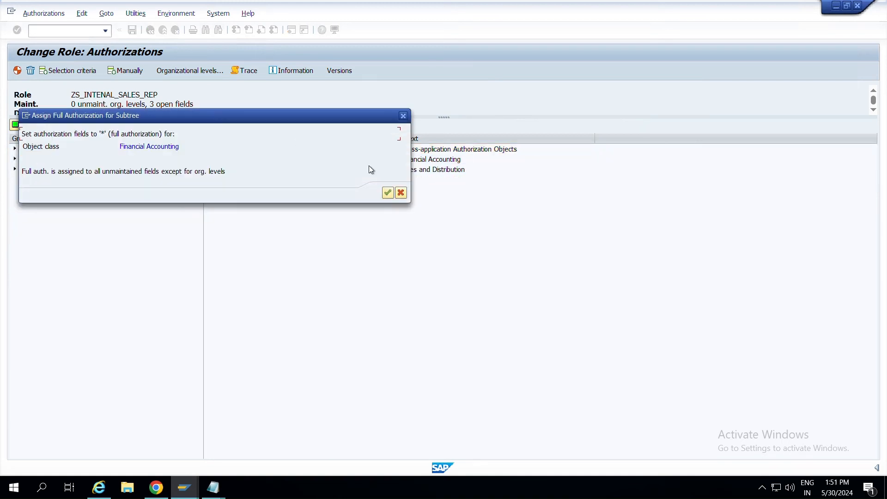
click(387, 194)
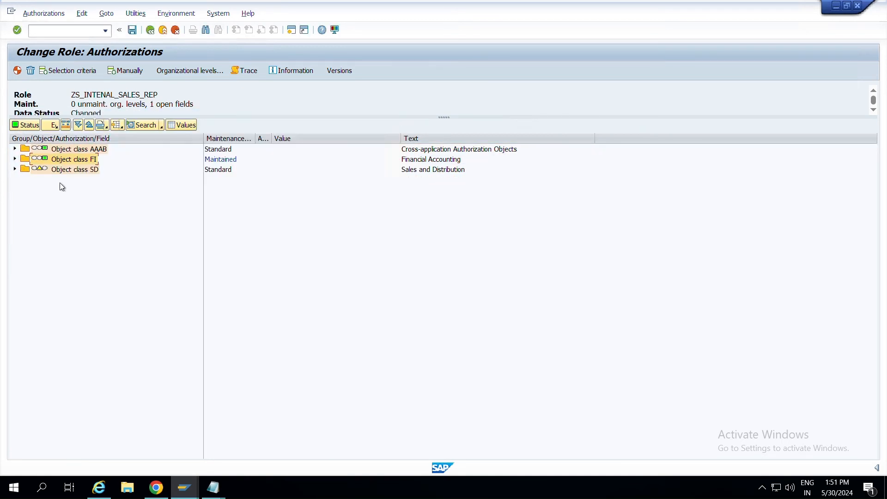
click(38, 168)
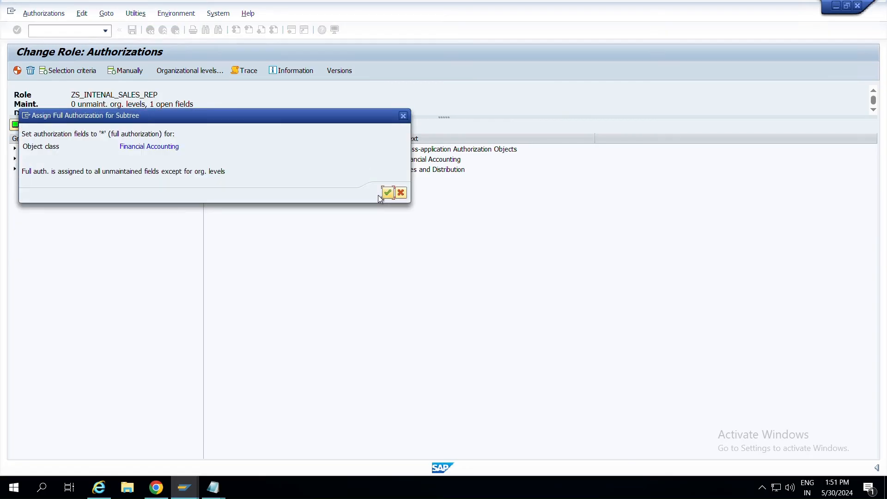
click(385, 194)
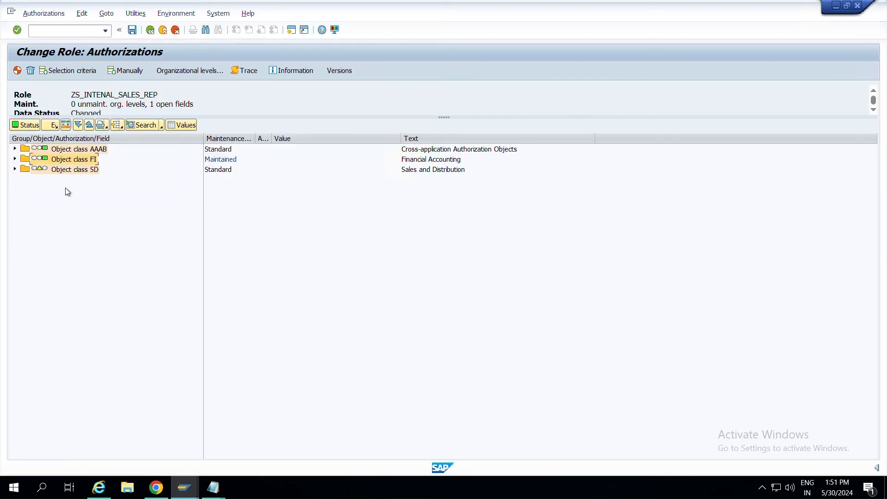
click(39, 171)
click(388, 192)
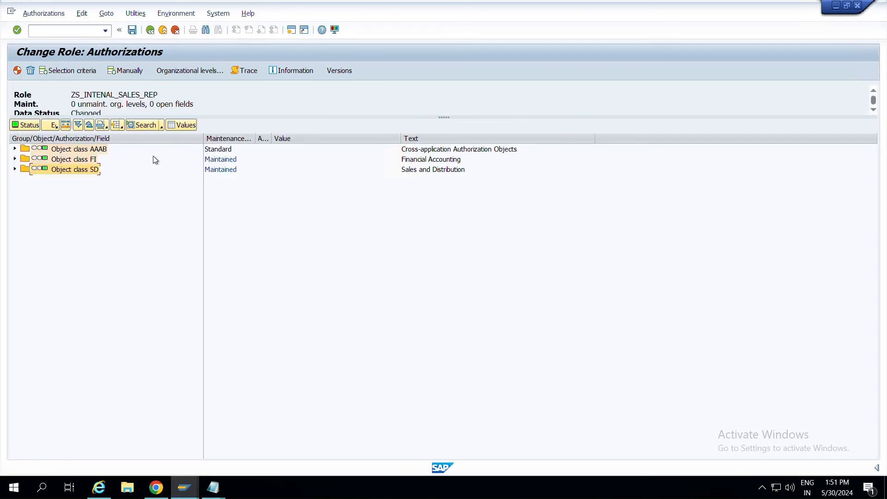
Save the authorization data and generate profile T-83910707 with the proposed name.
click(133, 30)
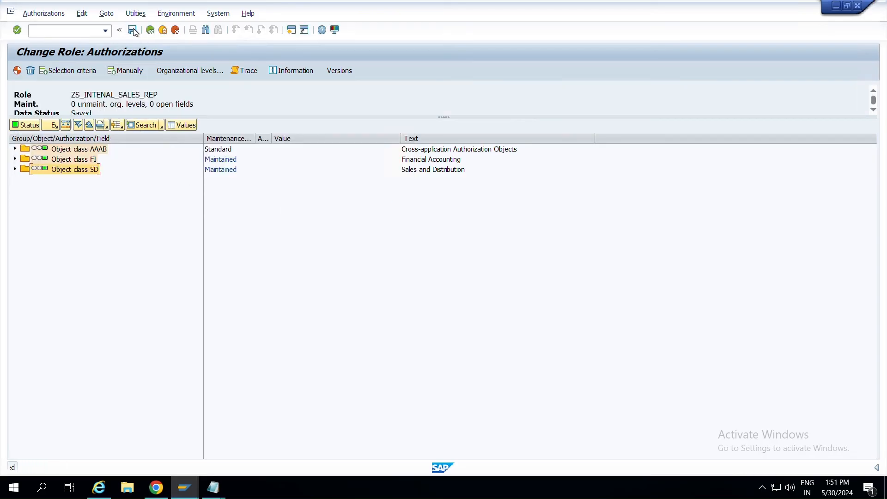
click(18, 72)
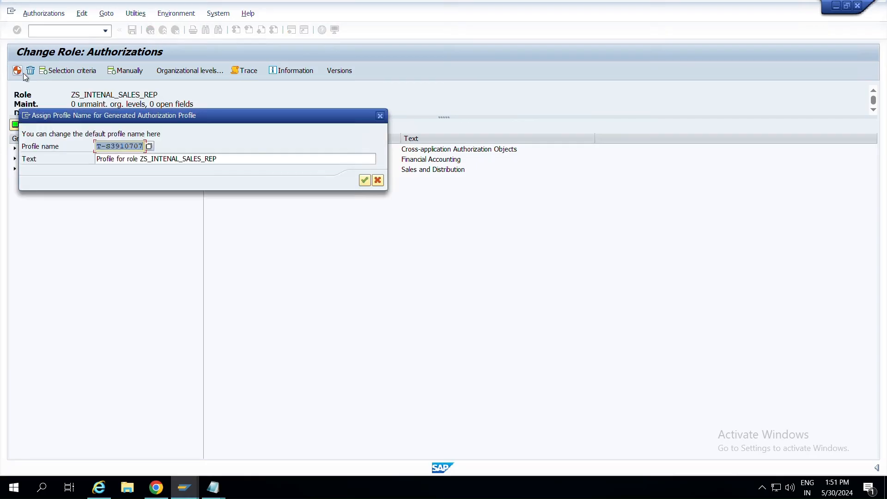
click(364, 181)
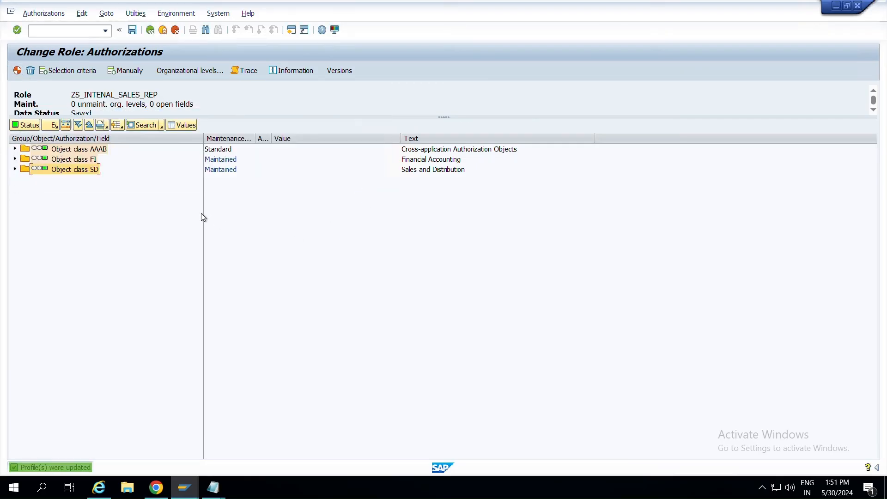
key(F3)
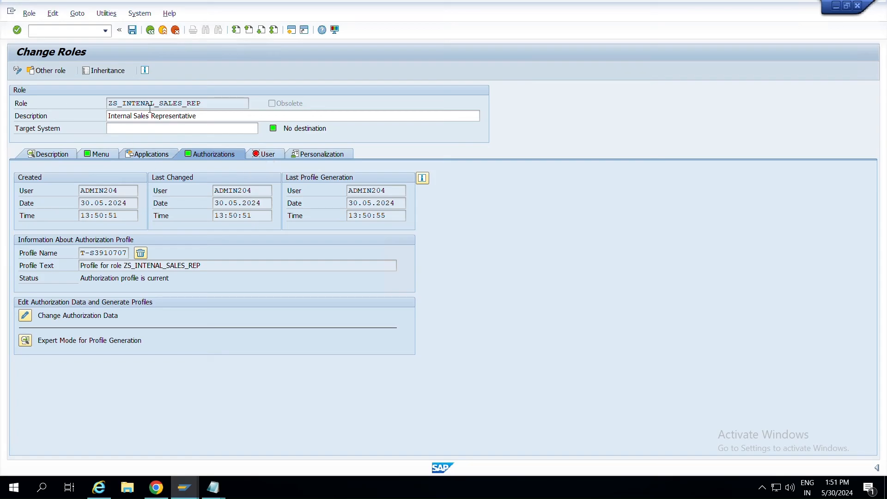
Assign the administrator user on the User tab and save the role.
click(265, 159)
click(55, 228)
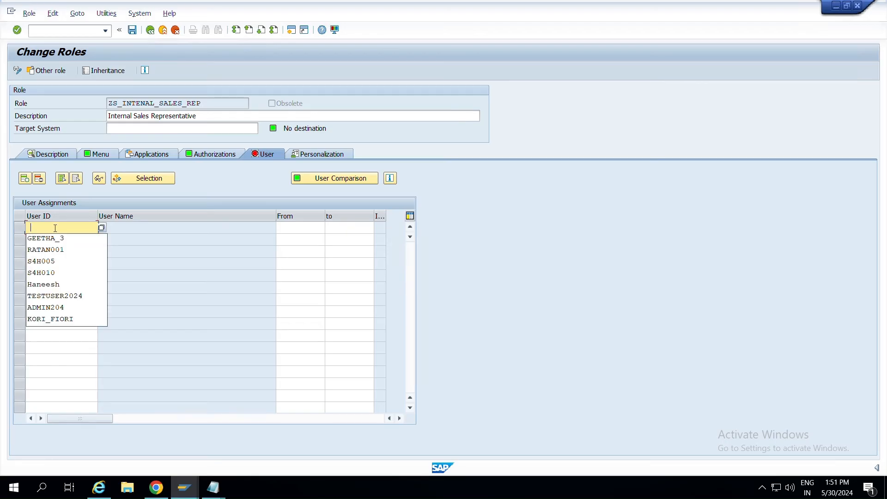
text(ADMIn204)
key(Return)
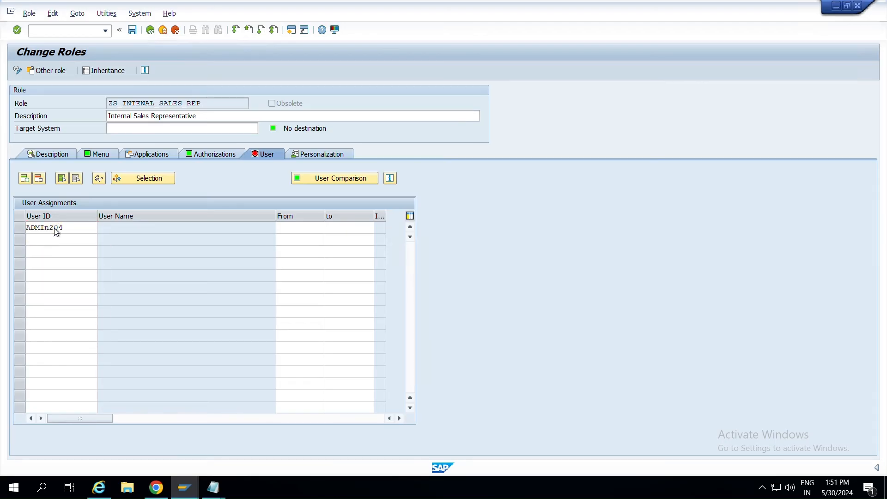
click(133, 31)
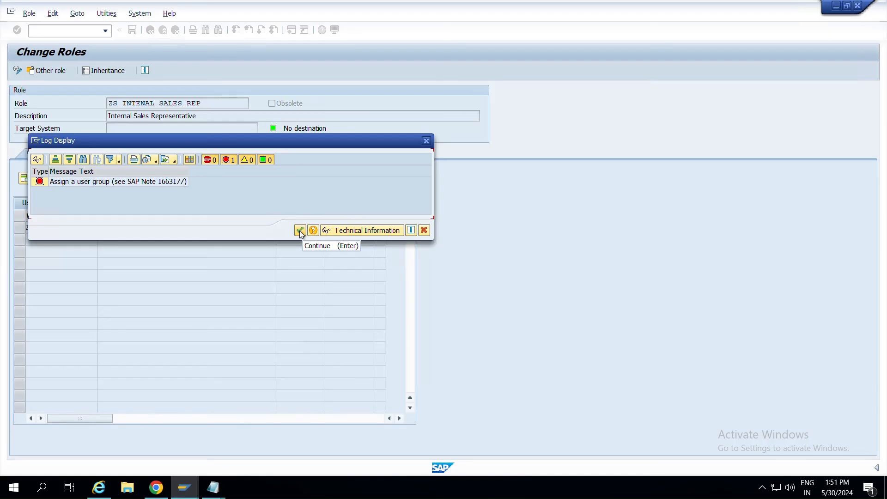
click(300, 232)
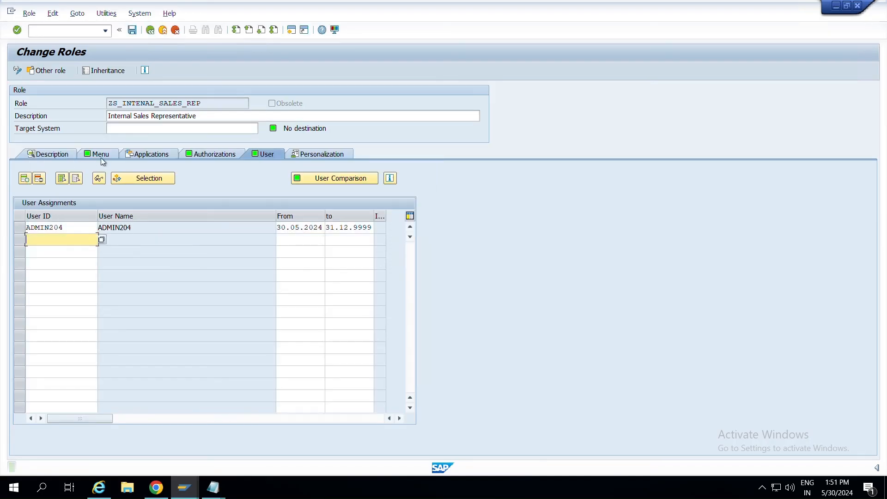
Save and exit the role, then reopen it and confirm the administrator user assignment.
click(105, 156)
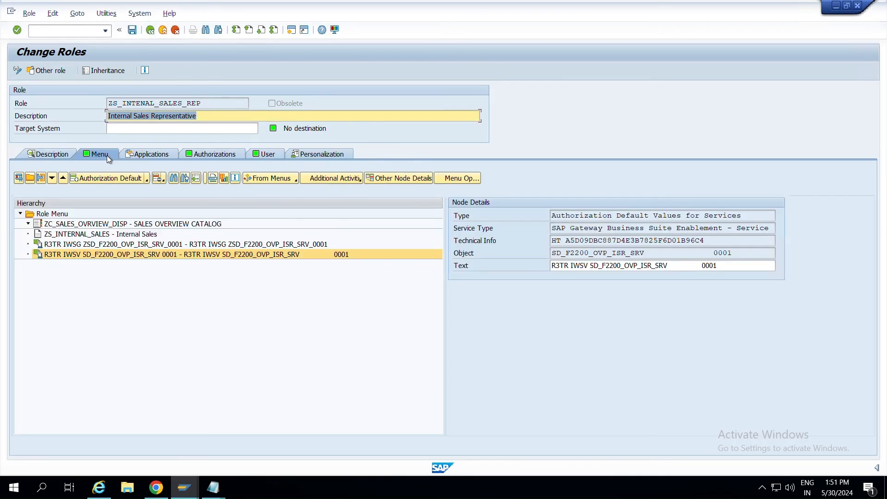
click(270, 155)
click(138, 31)
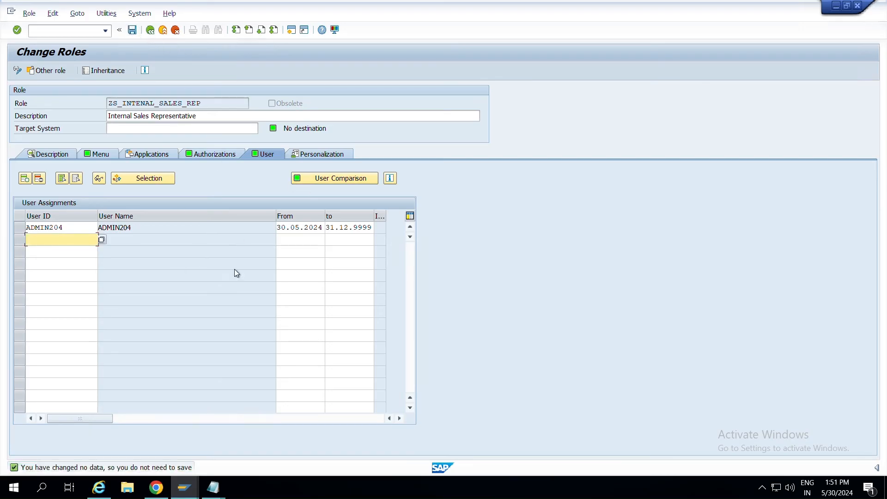
key(F3)
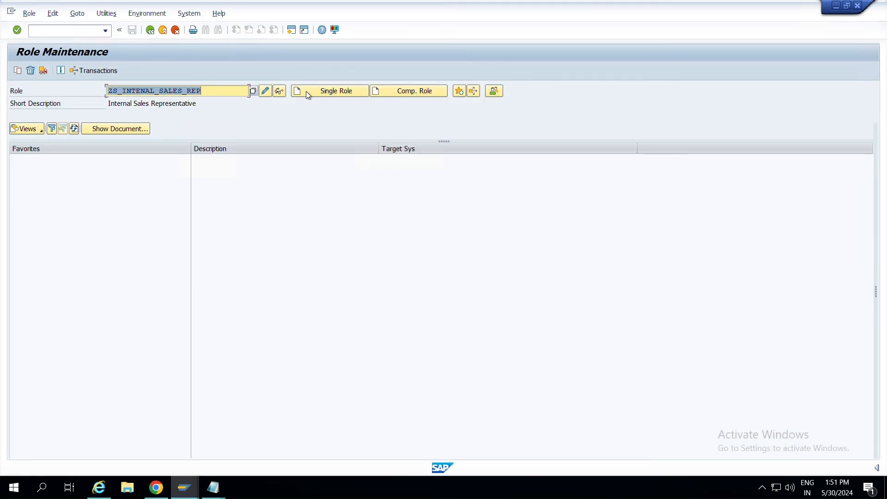
click(265, 91)
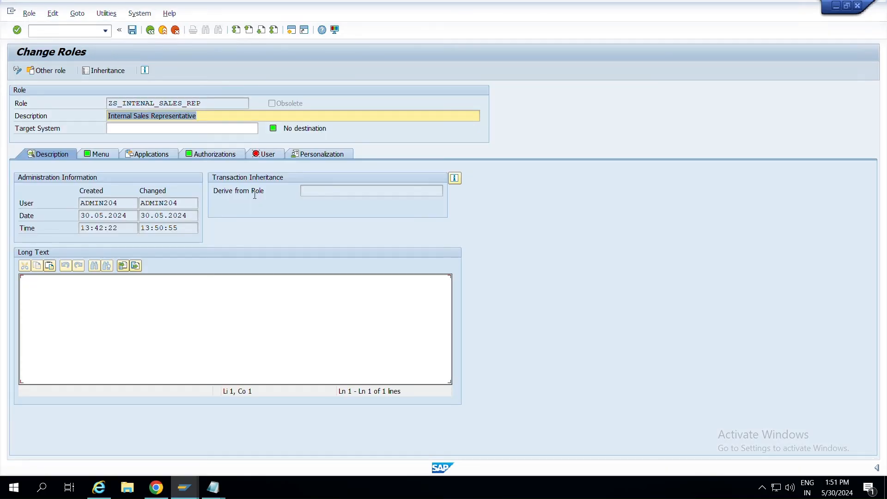
click(262, 157)
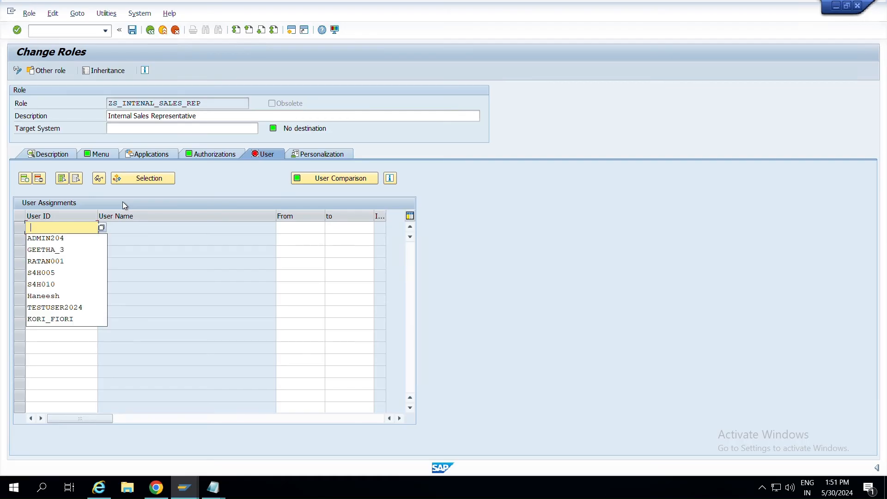
click(78, 237)
key(Return)
Run the user master comparison for the role, saving it first.
click(334, 181)
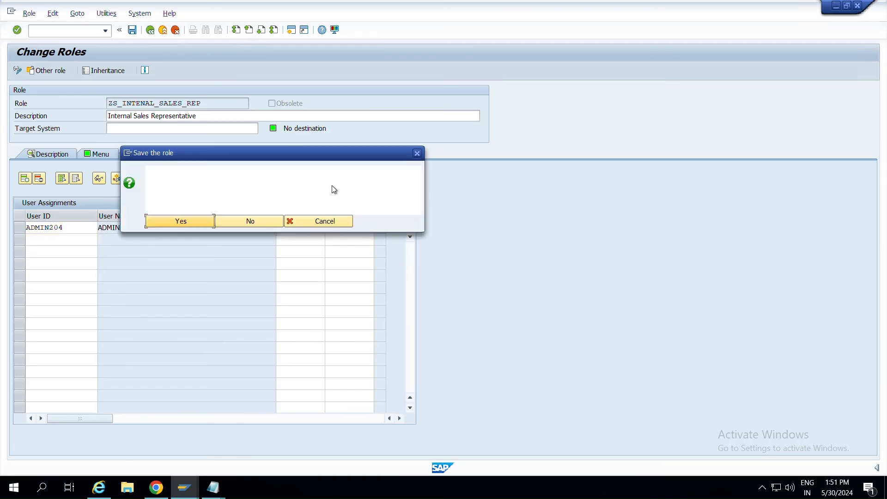
click(176, 222)
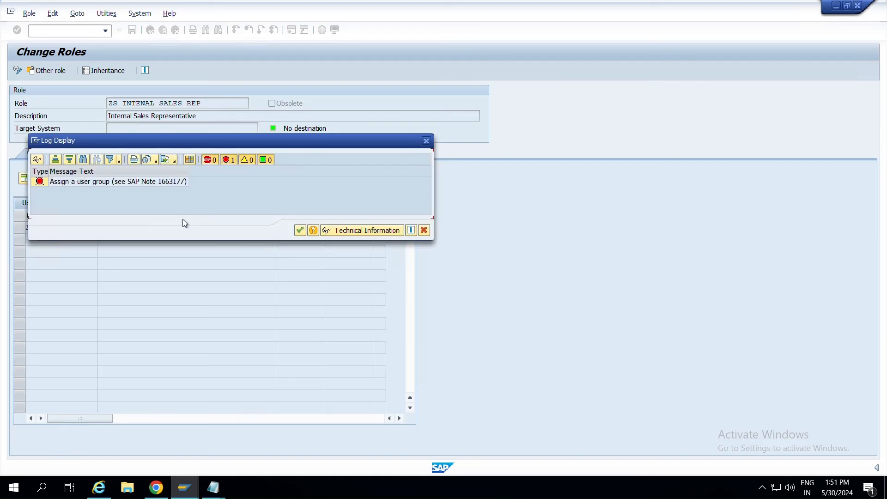
click(299, 230)
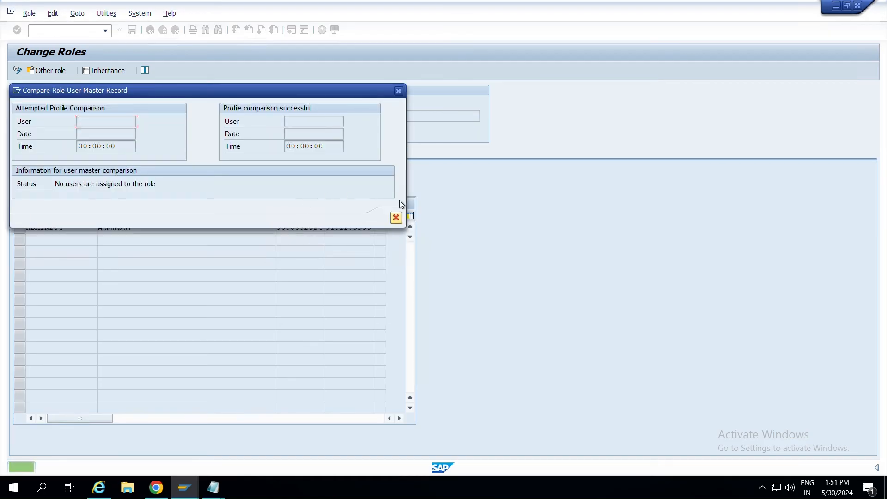
click(397, 217)
click(349, 177)
click(396, 217)
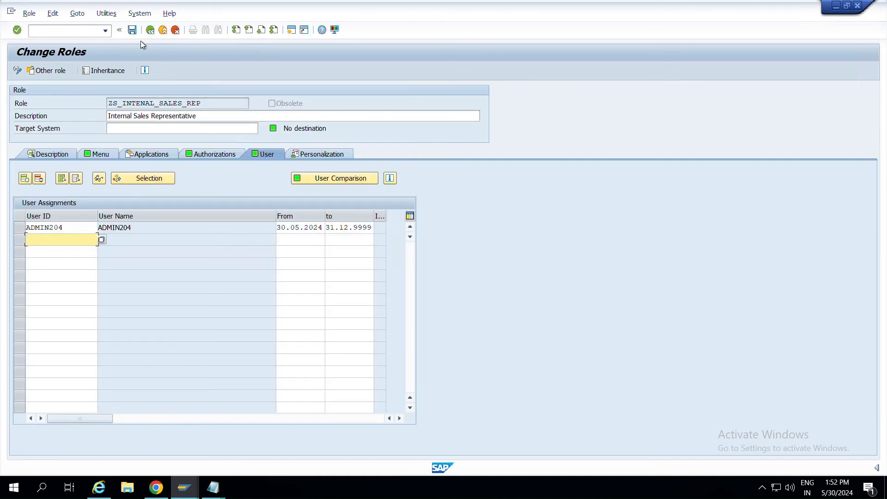
Save the role, display ZS_INTENAL_SALES_REP, and leave role maintenance.
click(132, 30)
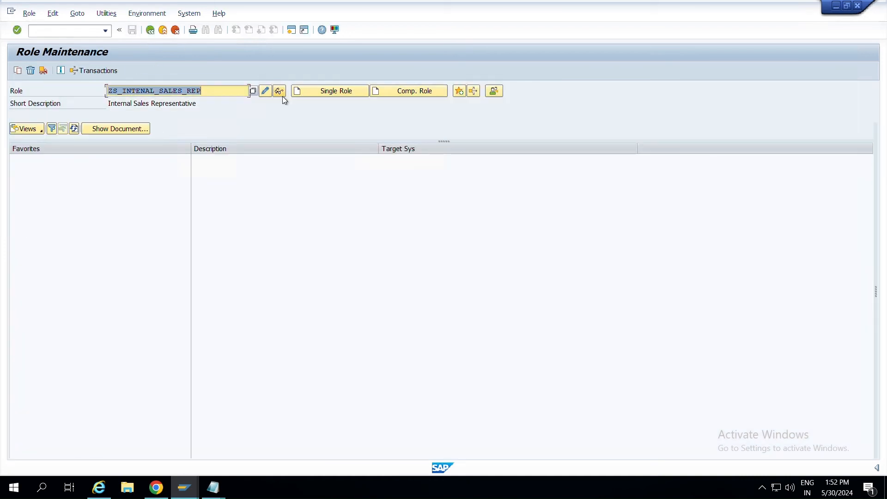
click(280, 92)
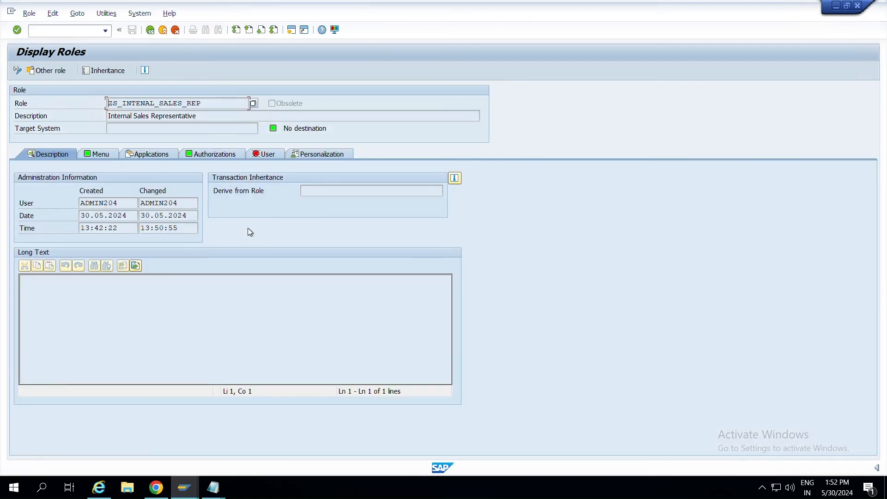
key(F3)
Open the administrator user in user maintenance via transaction SU01.
click(198, 96)
key(ctrl+c)
key(F3)
key(F3)
text(su01)
key(Return)
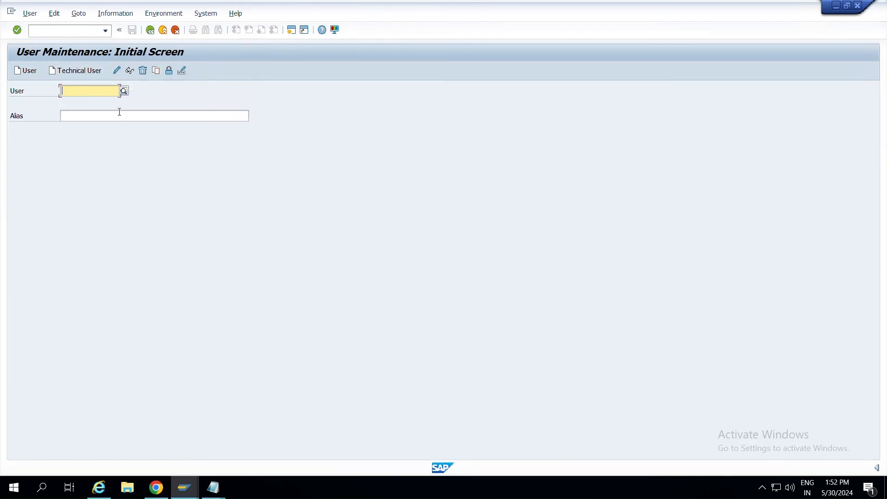
text(ADMIn20)
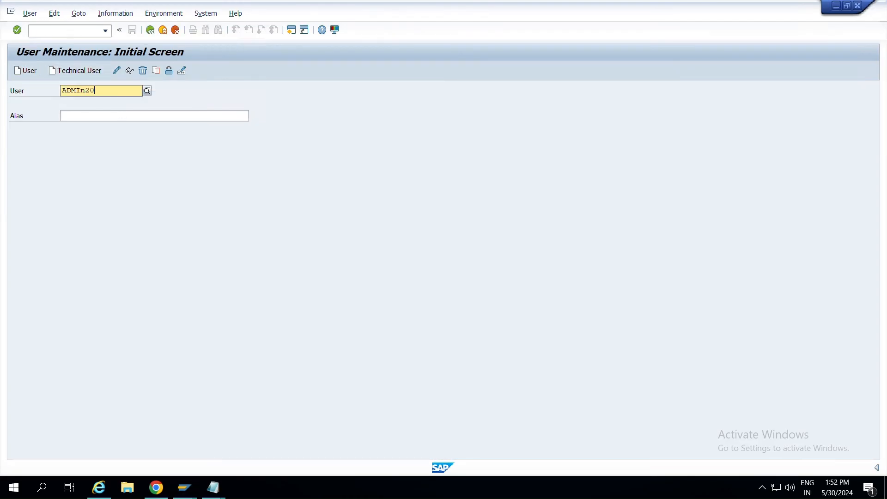
text(4)
key(Return)
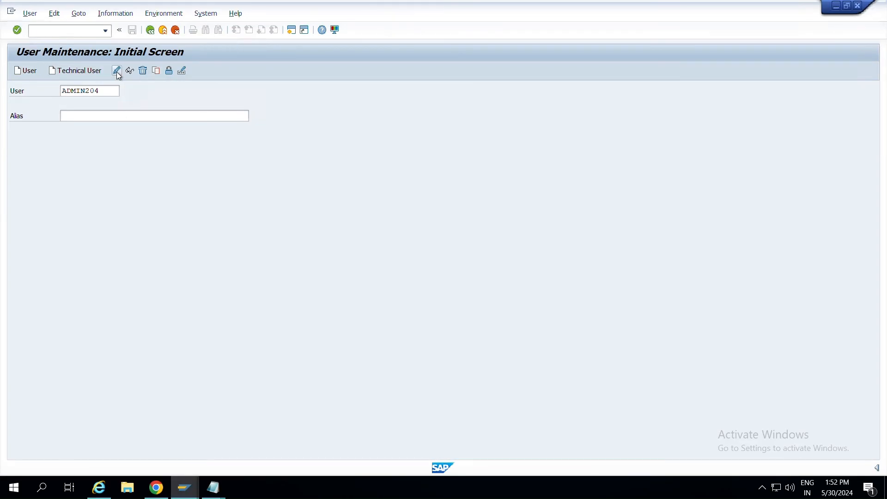
Add role ZS_INTENAL_SALES_REP to the user's Roles tab and save.
click(117, 72)
click(367, 132)
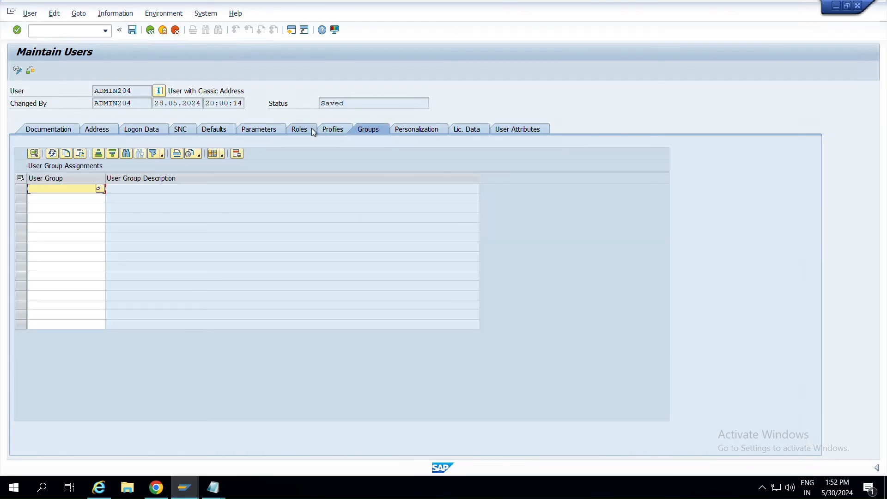
click(311, 129)
click(128, 271)
key(ctrl+v)
key(Return)
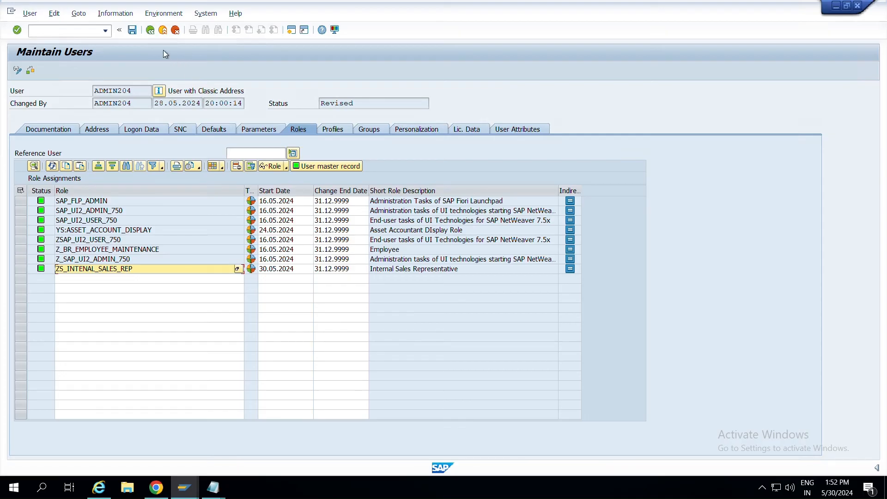
click(132, 30)
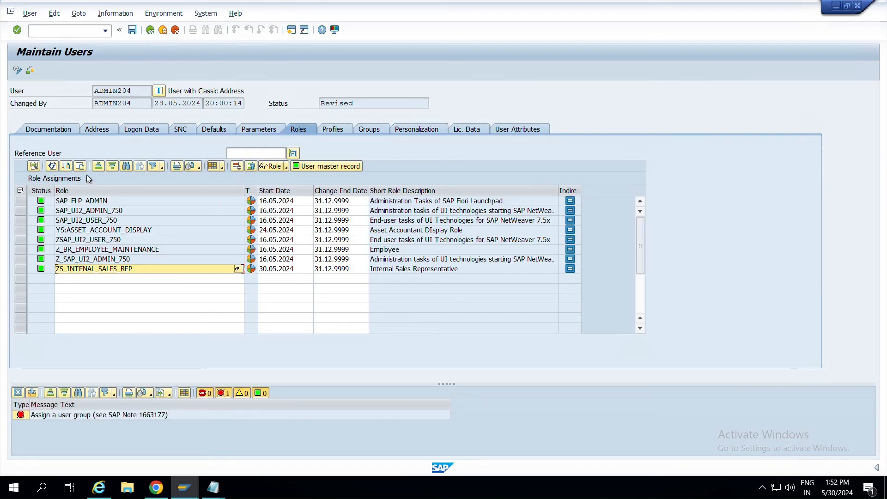
Set the user group to SUPER in Logon Data and save the user.
click(106, 129)
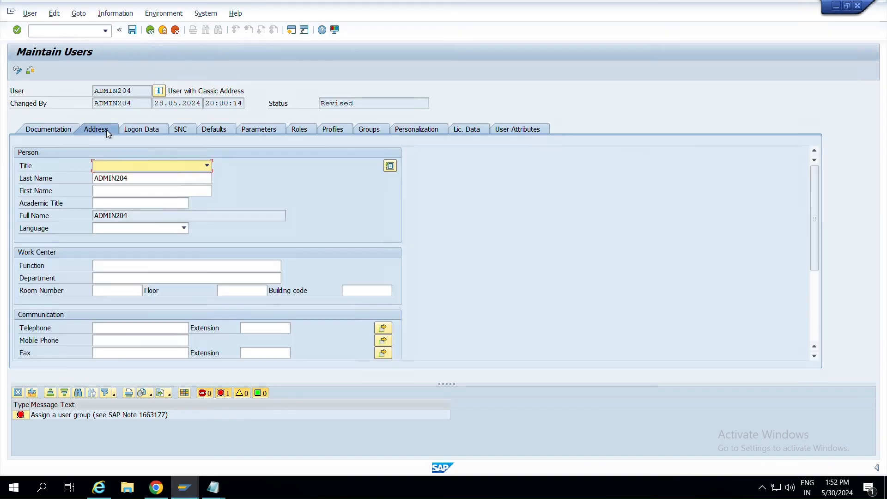
click(146, 132)
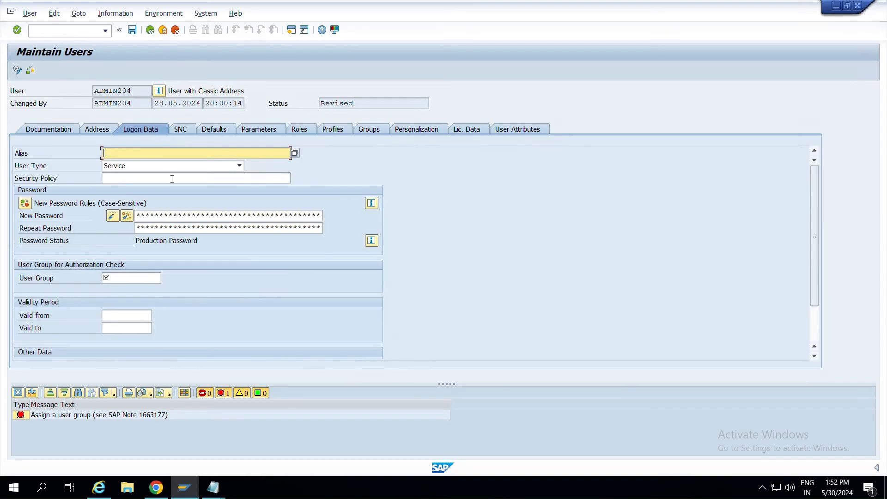
click(144, 279)
click(147, 293)
key(Return)
key(BackSpace)
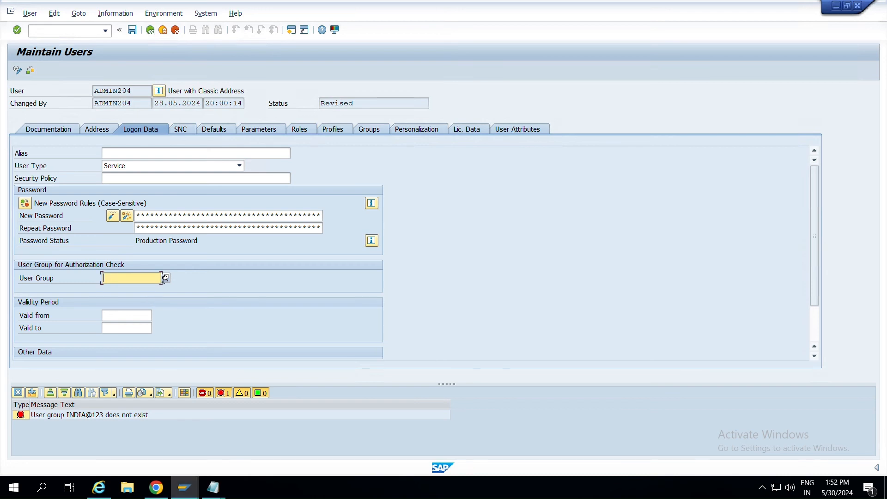
click(167, 279)
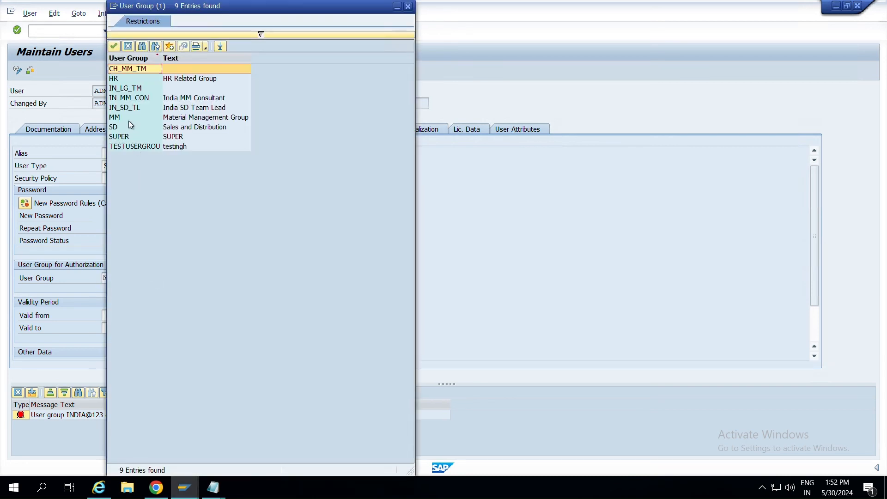
double_click(128, 137)
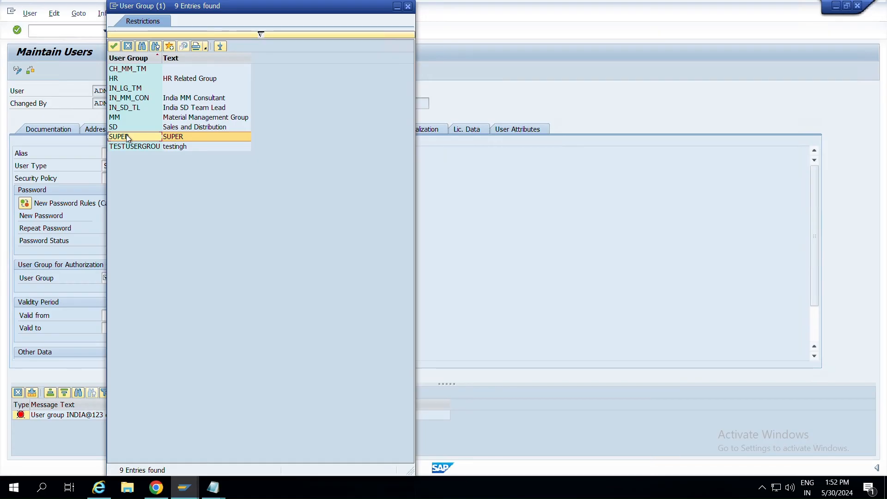
click(132, 30)
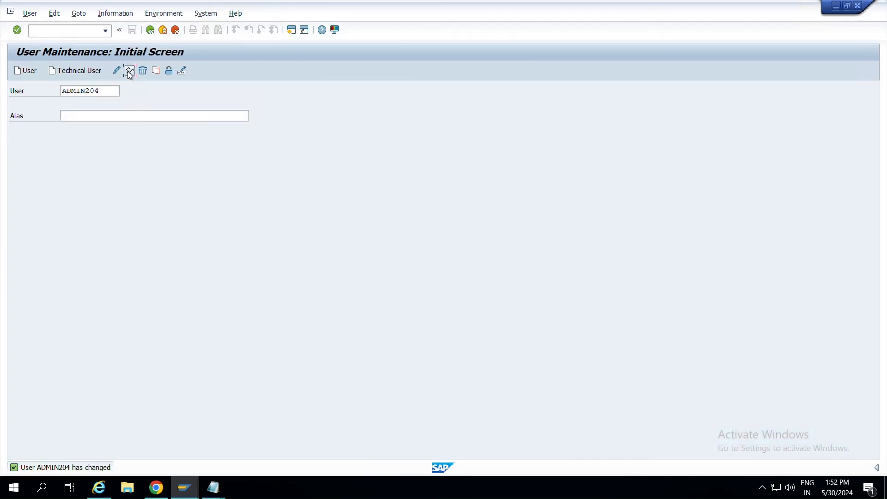
Display the user and verify the ZS_INTENAL_SALES_REP role assignment.
click(129, 70)
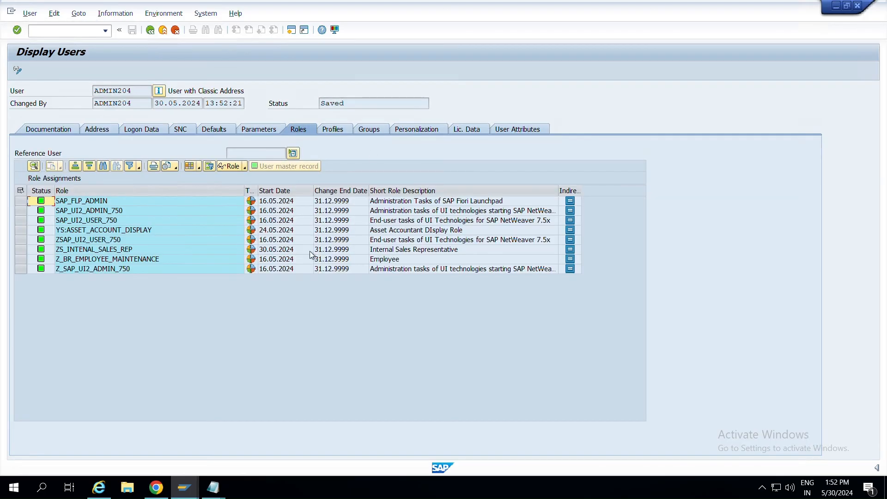
click(112, 270)
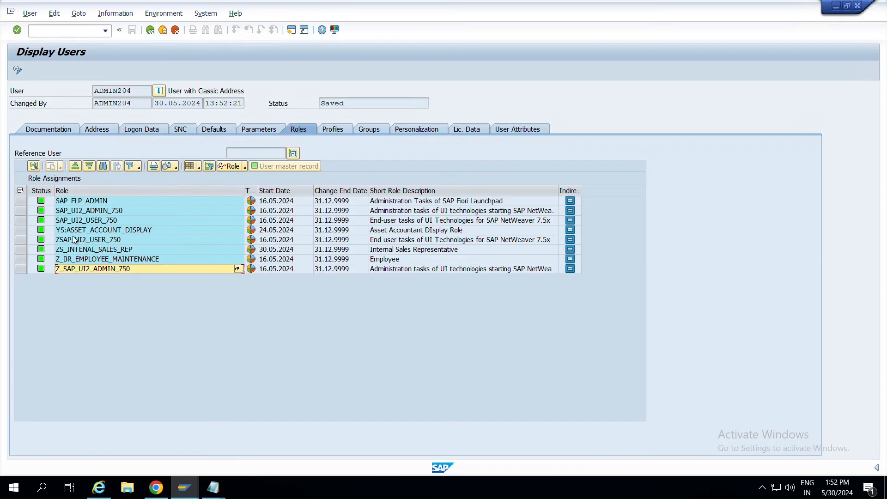
click(99, 252)
click(19, 250)
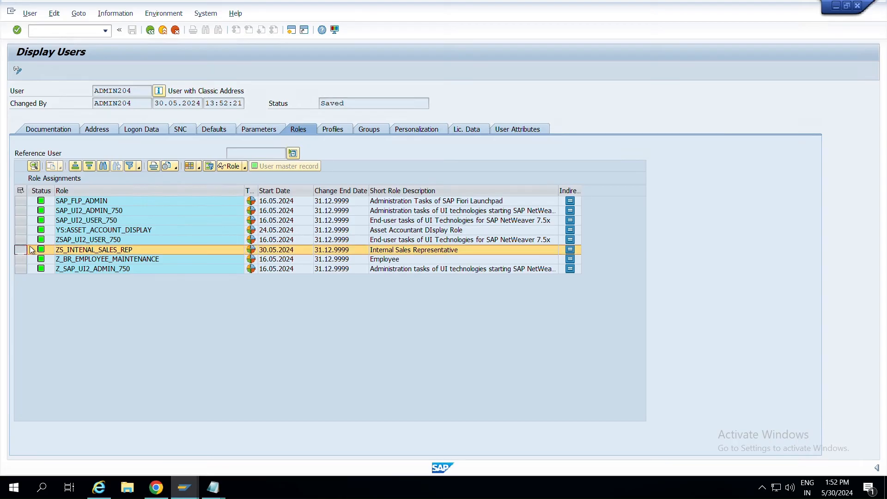
key(F3)
In the browser's launchpad, open Manage Launchpad Pages and edit page ZPG_SALES_OVERVIEW.
key(alt+Tab)
key(alt+Tab)
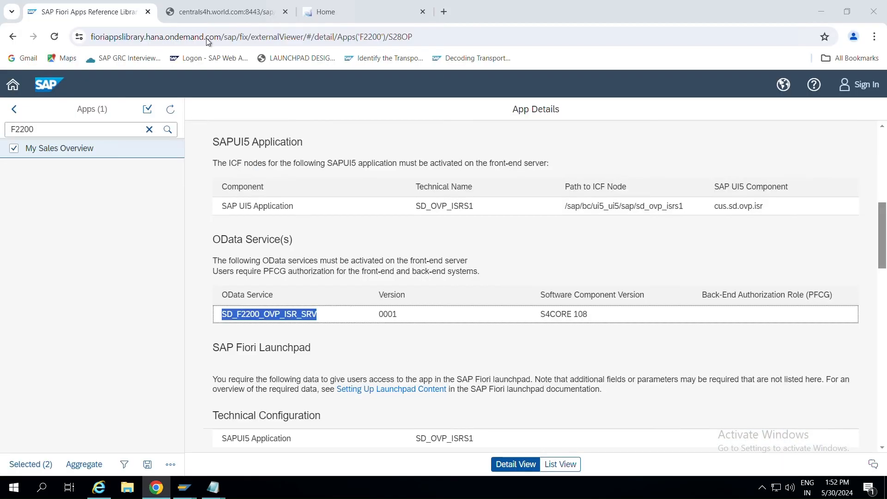
click(336, 11)
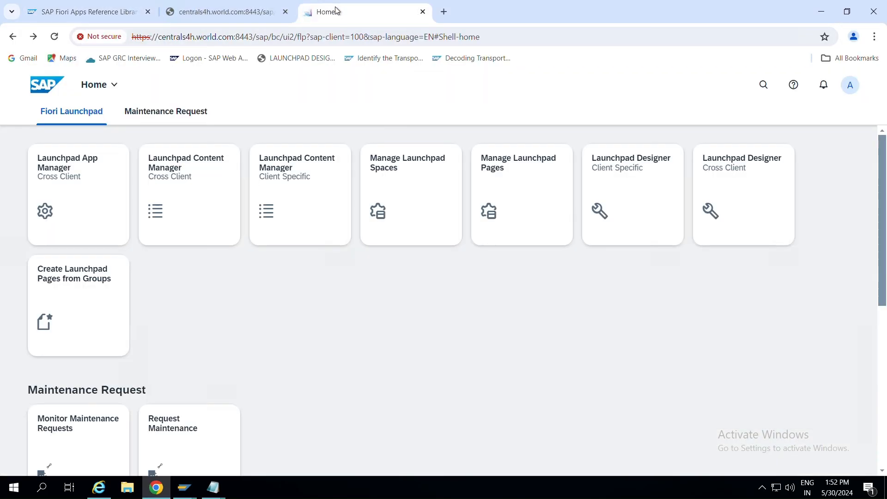
click(55, 40)
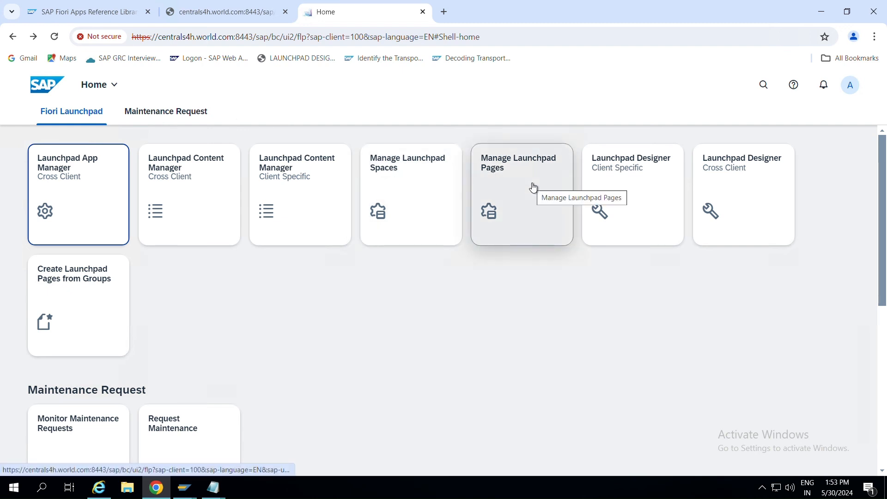
click(508, 183)
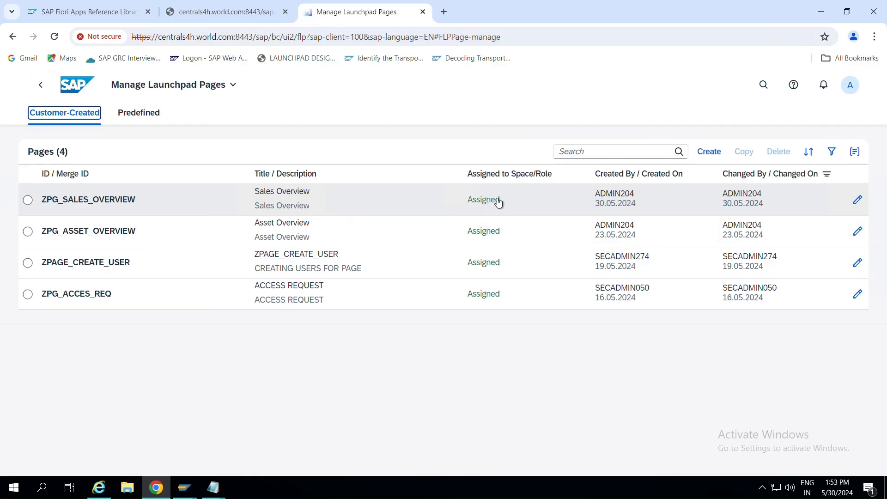
click(860, 202)
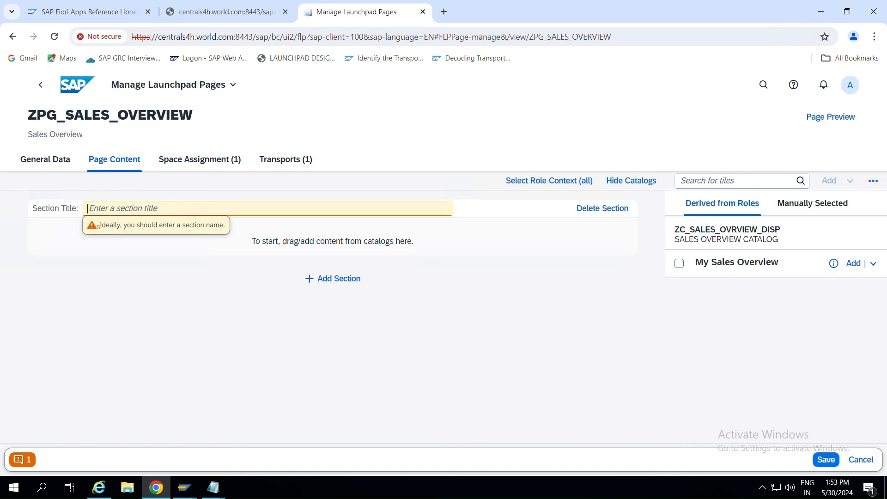
Drag the My Sales Overview catalog tile into the empty section and check its details.
click(680, 264)
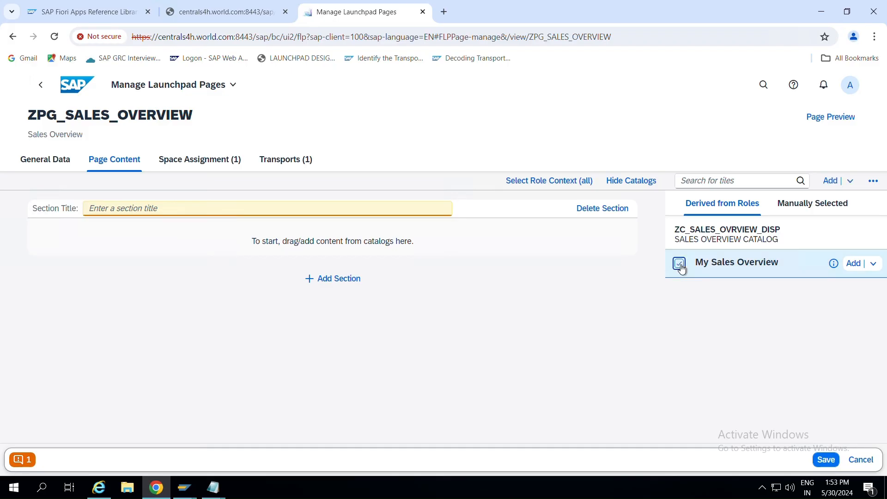
click(724, 262)
drag(724, 263, 372, 234)
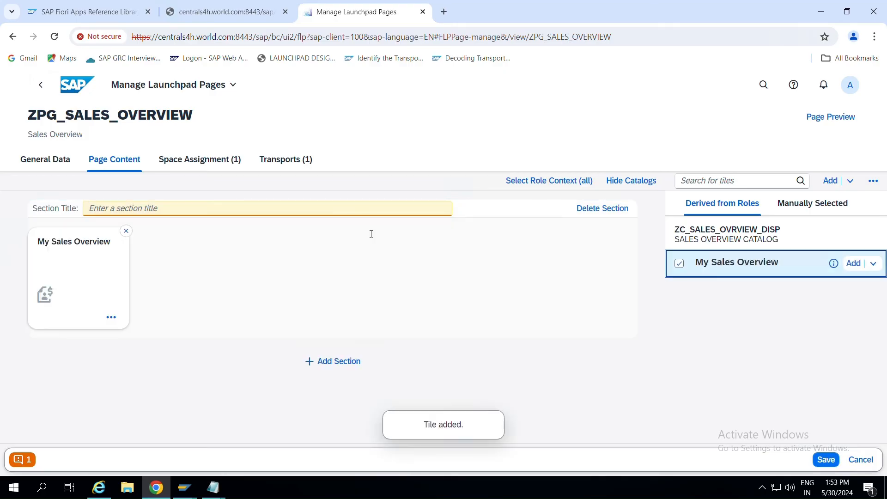
click(120, 210)
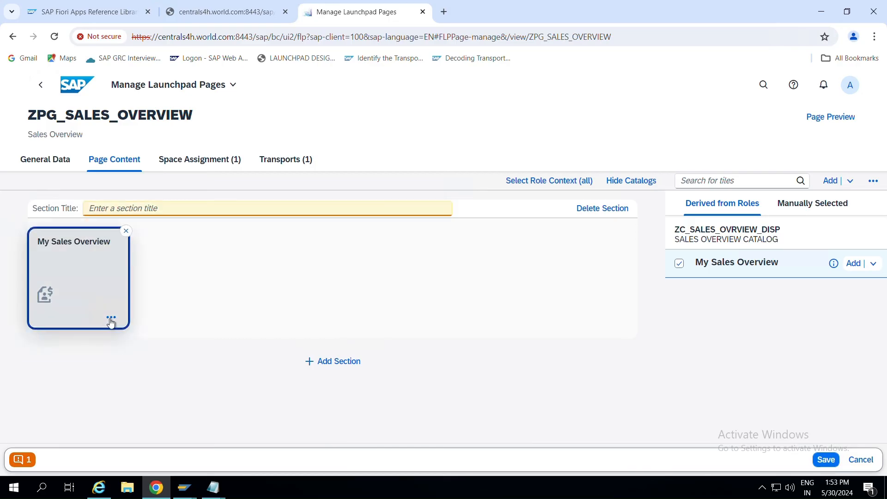
click(111, 319)
click(430, 275)
Title the section 'OVERVIEW OF SALES' and save the ZPG_SALES_OVERVIEW page.
click(243, 208)
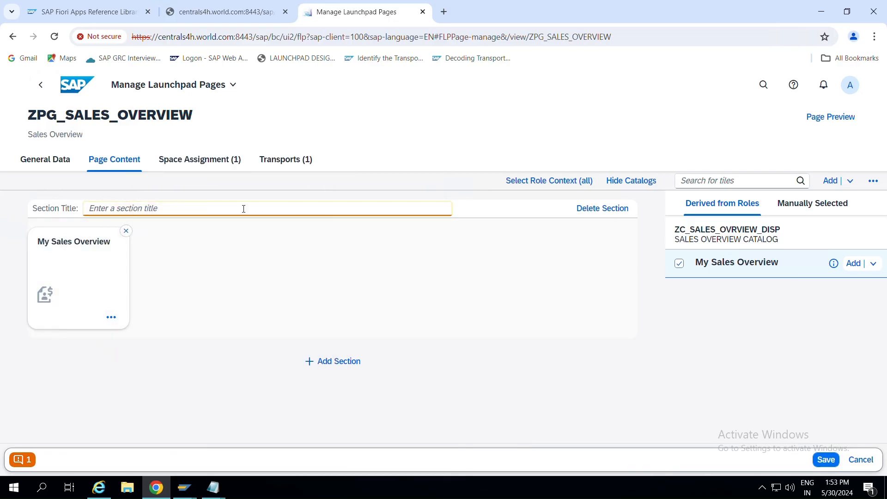
text(S)
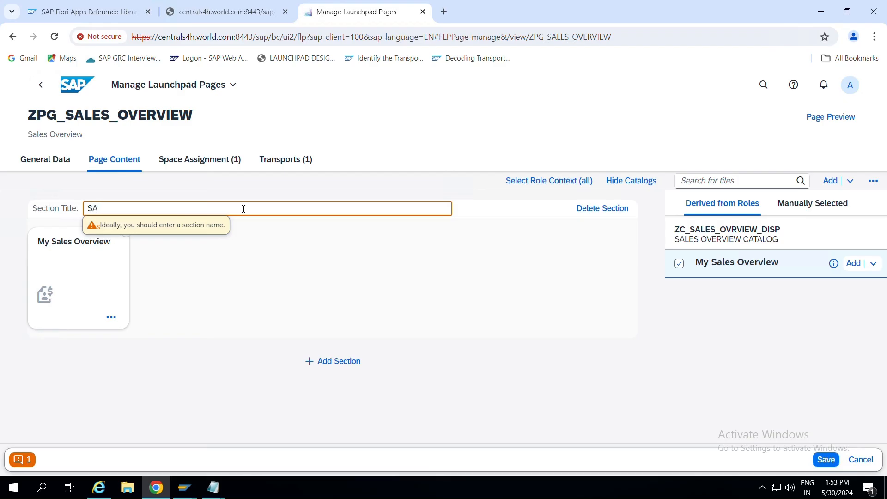
key(BackSpace)
text(OVE)
text(RVIEW SALES)
text(OF SALES)
click(336, 256)
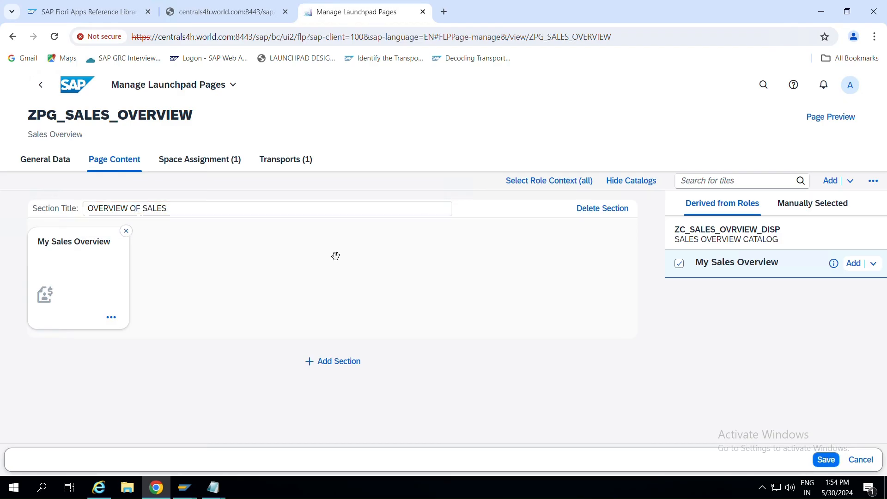
click(826, 461)
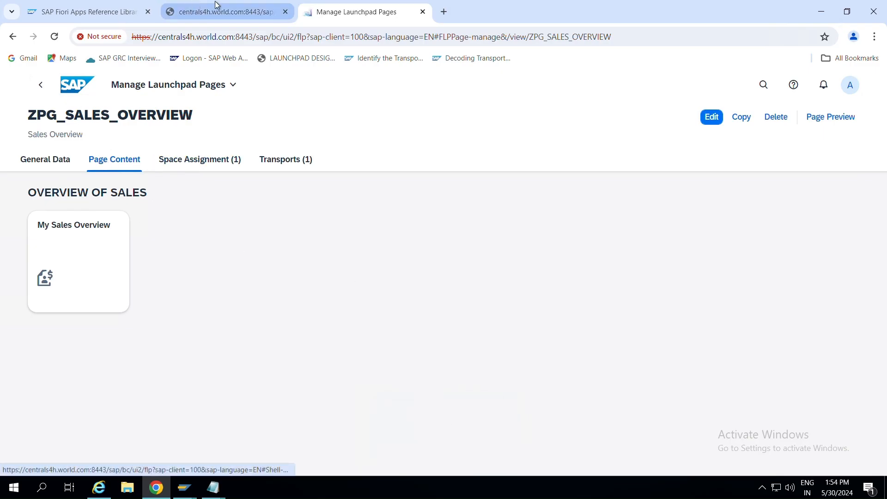
click(62, 13)
Preview the ZPG_SALES_OVERVIEW page with its OVERVIEW OF SALES section, then go back home.
click(349, 13)
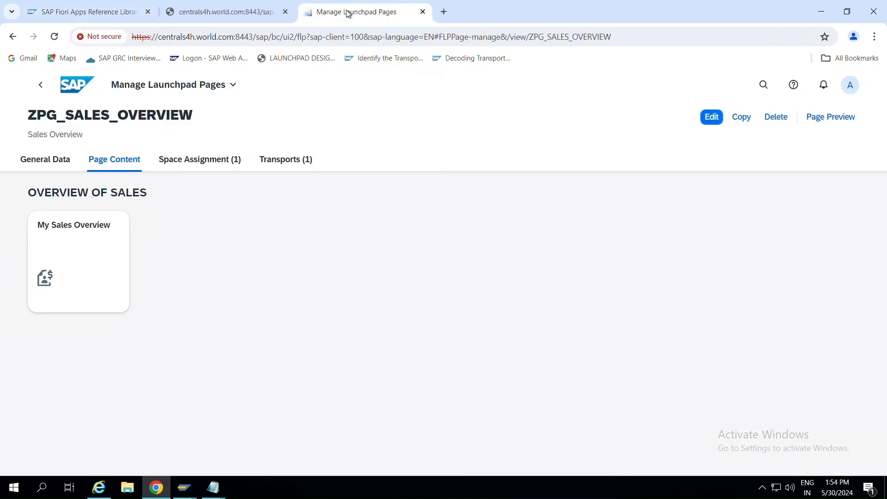
click(186, 162)
click(123, 163)
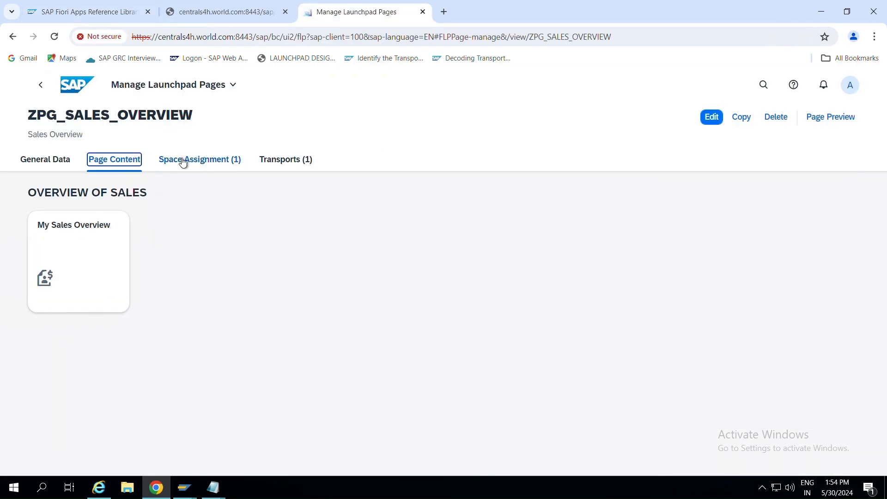
click(830, 117)
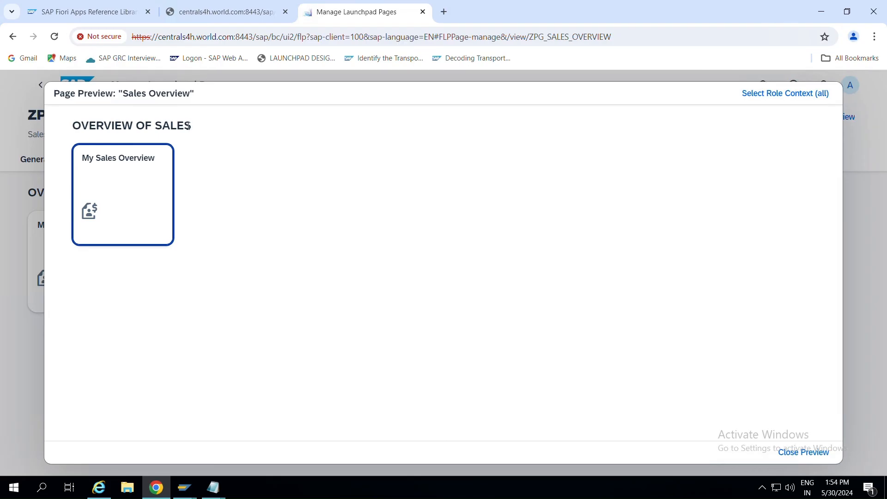
drag(76, 126, 196, 131)
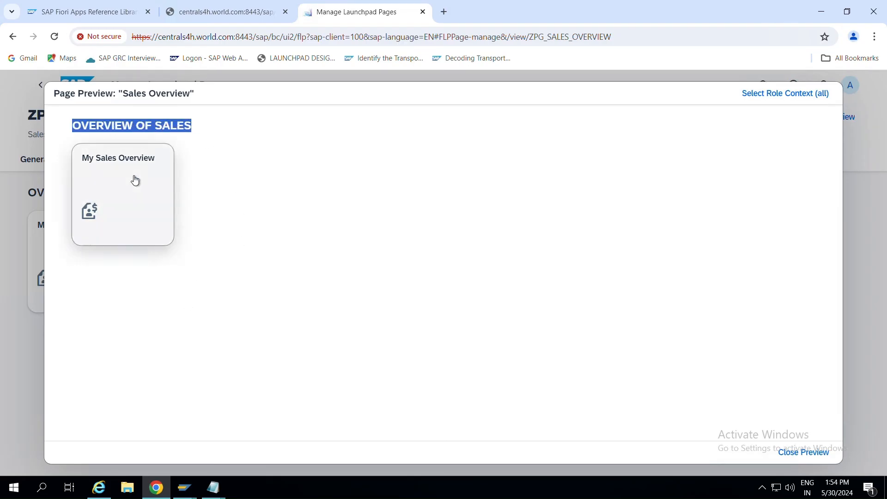
click(804, 452)
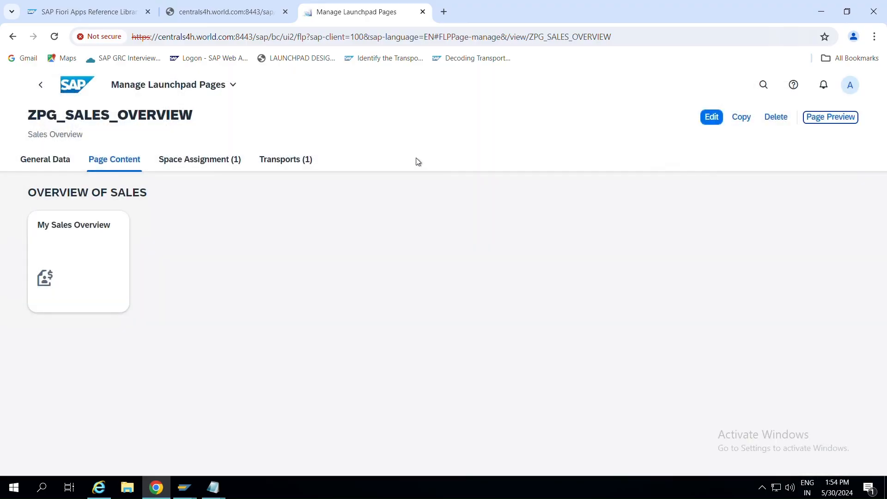
click(40, 87)
click(40, 88)
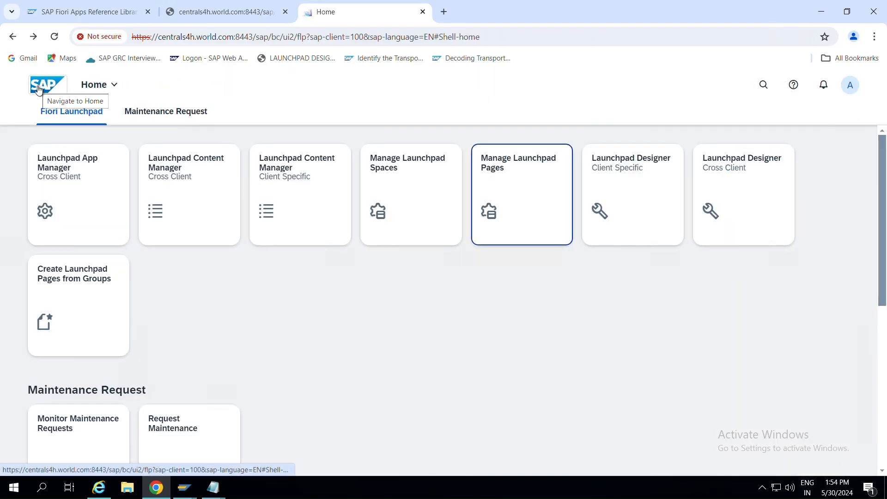
Reload, open space ZS_INTERNAL_SALES in Manage Launchpad Spaces, and preview its ZPG_SALES_OVERVIEW page.
click(54, 38)
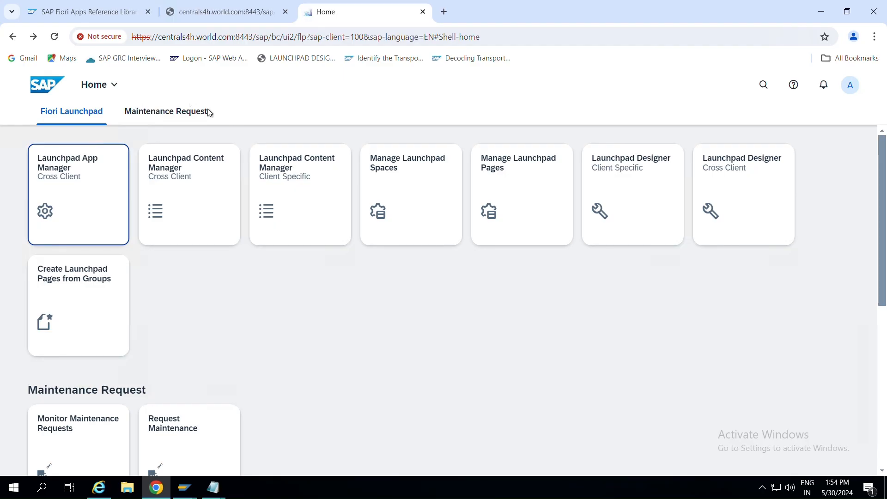
scroll(220, 373, down, 2)
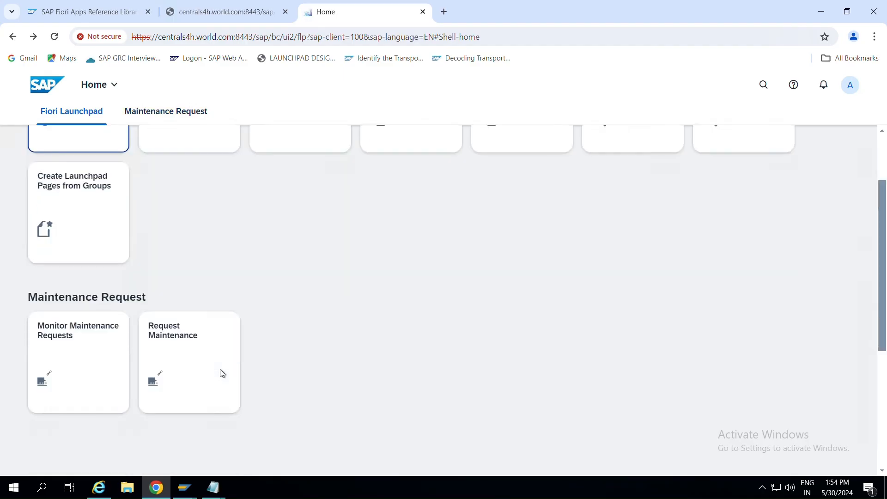
scroll(220, 373, down, 5)
scroll(220, 373, up, 6)
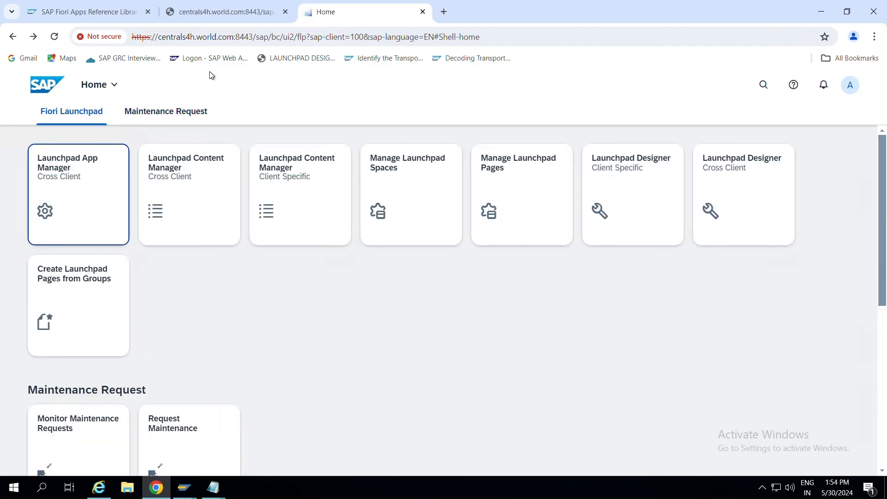
click(436, 187)
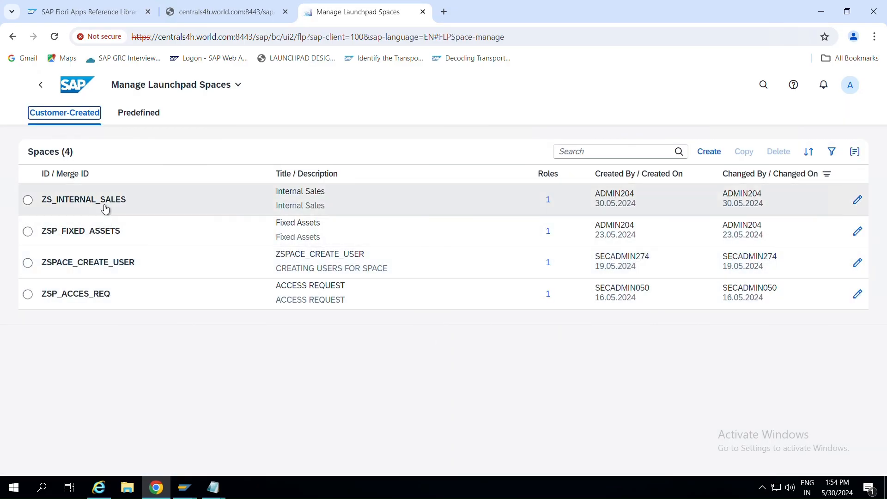
click(857, 200)
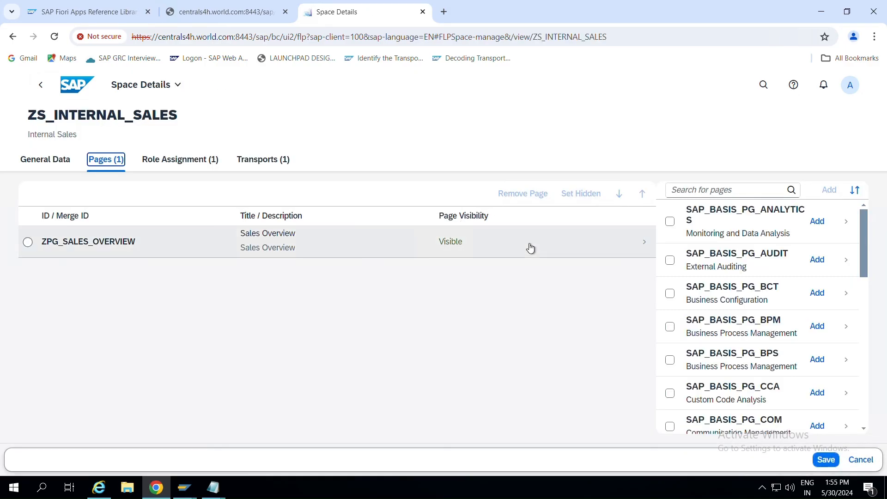
click(602, 253)
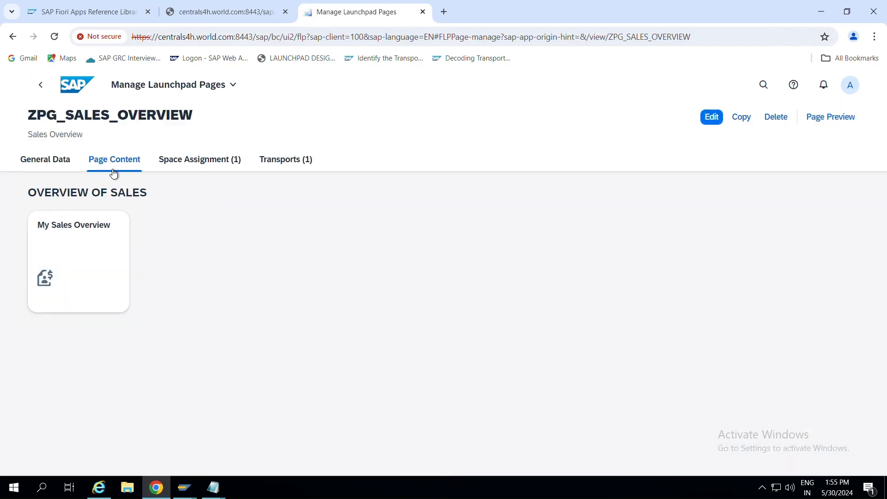
click(839, 118)
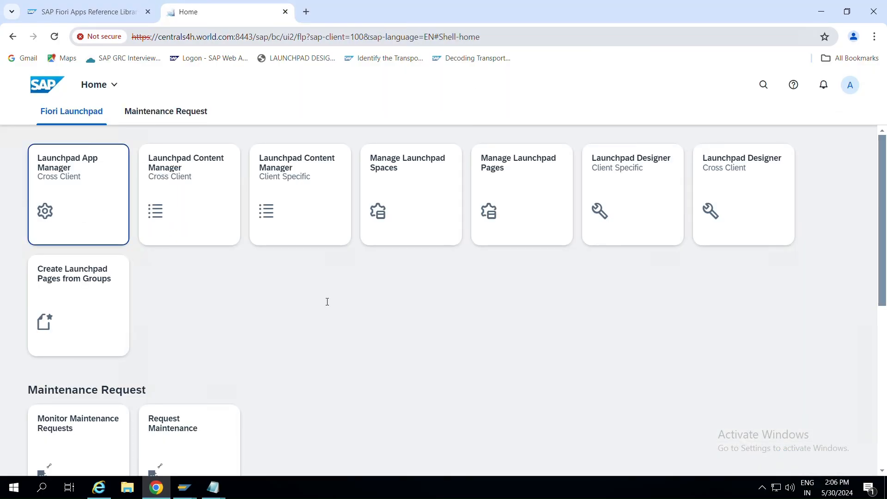
Display role ZS_INTENAL_SALES_REP in PFCG and review its Menu and Authorizations tabs.
key(alt+Tab)
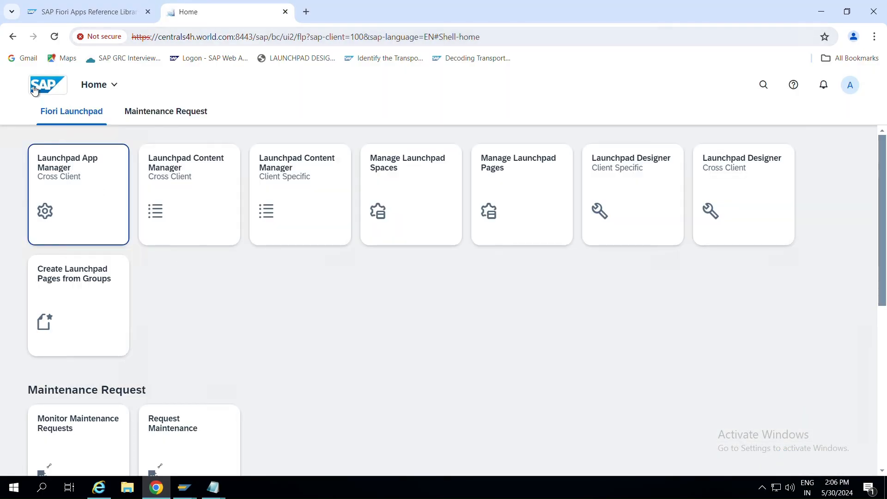
key(alt+Tab)
key(alt+Tab)
click(49, 39)
scroll(372, 248, down, 5)
key(alt+Tab)
key(alt+Tab)
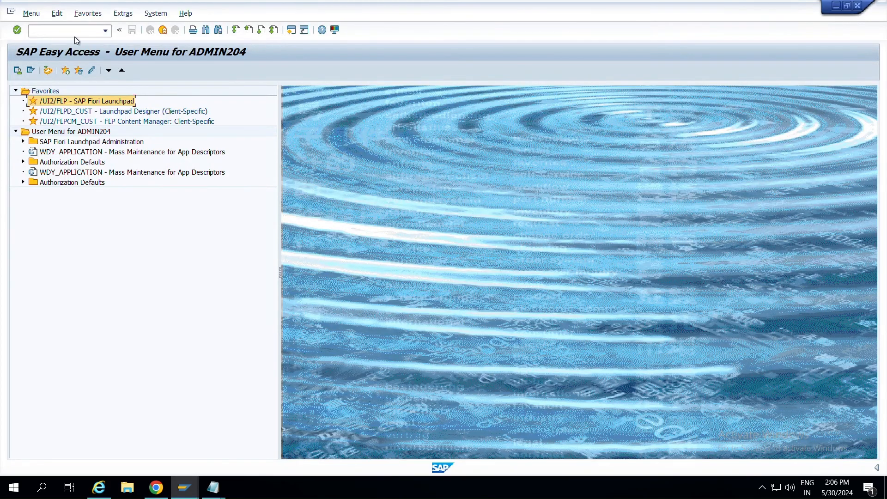
key(Return)
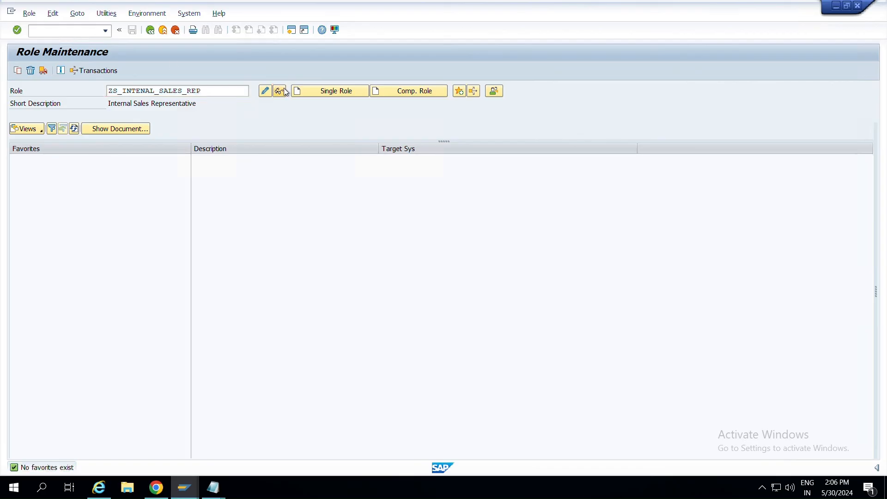
click(285, 91)
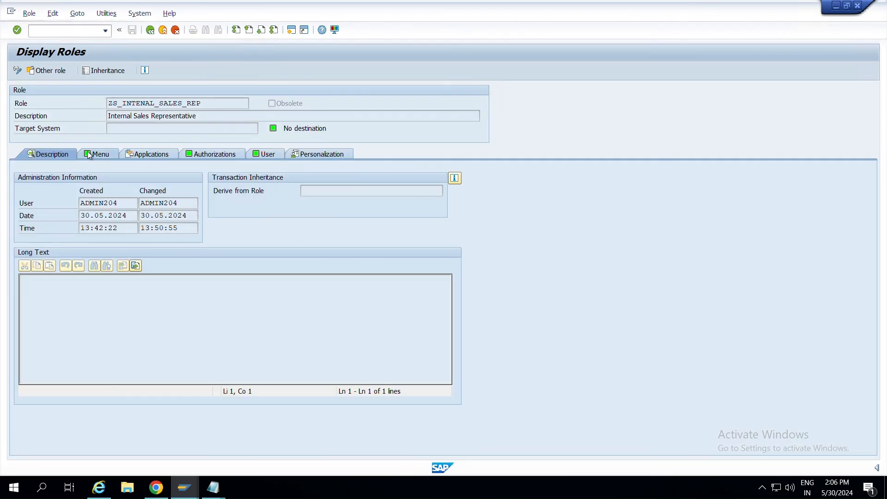
click(89, 156)
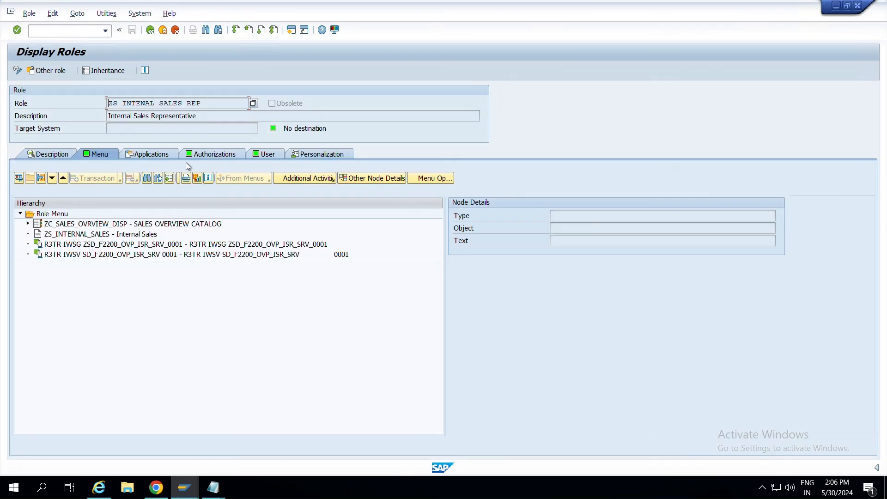
click(216, 153)
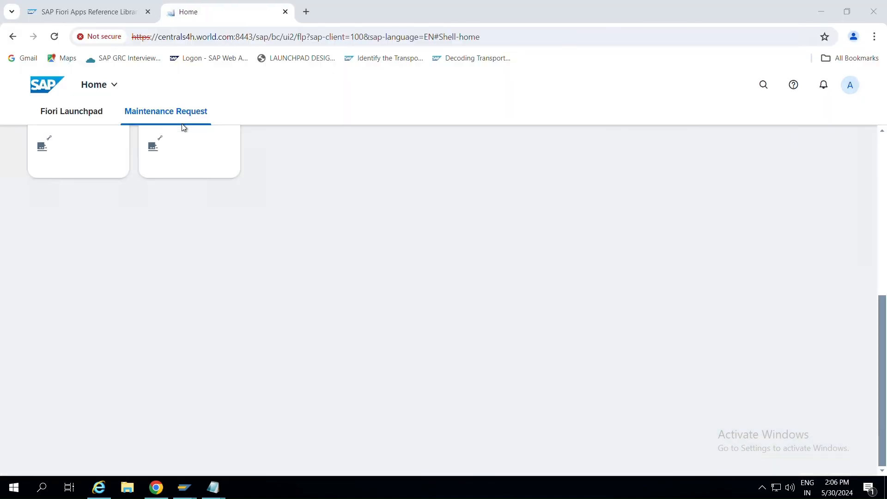
Sign out of SAP Fiori Launchpad from the user menu and confirm.
scroll(275, 175, up, 6)
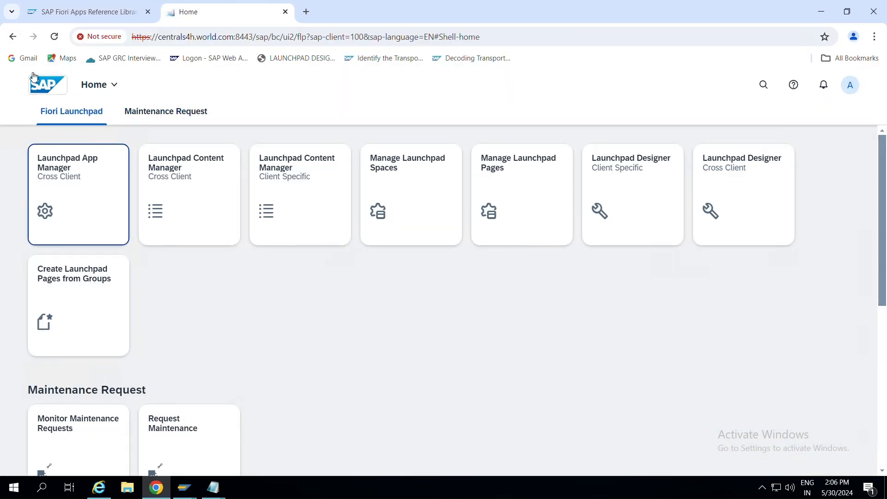
click(851, 86)
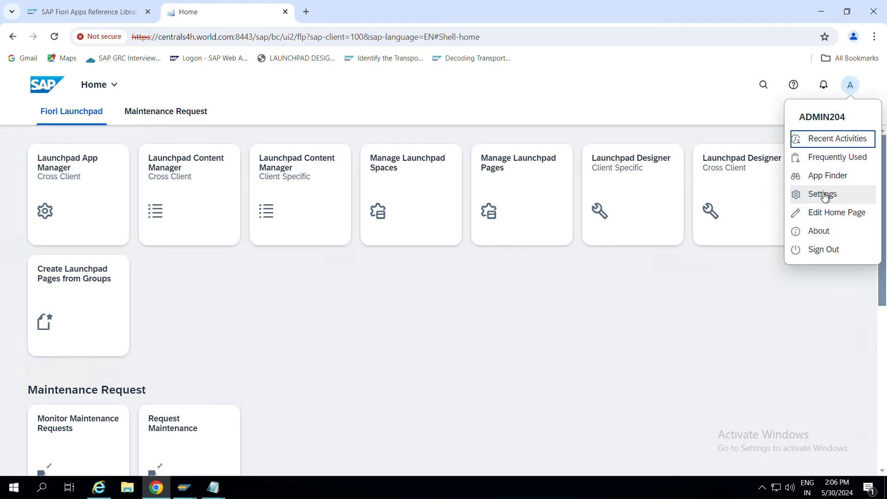
click(823, 254)
click(464, 304)
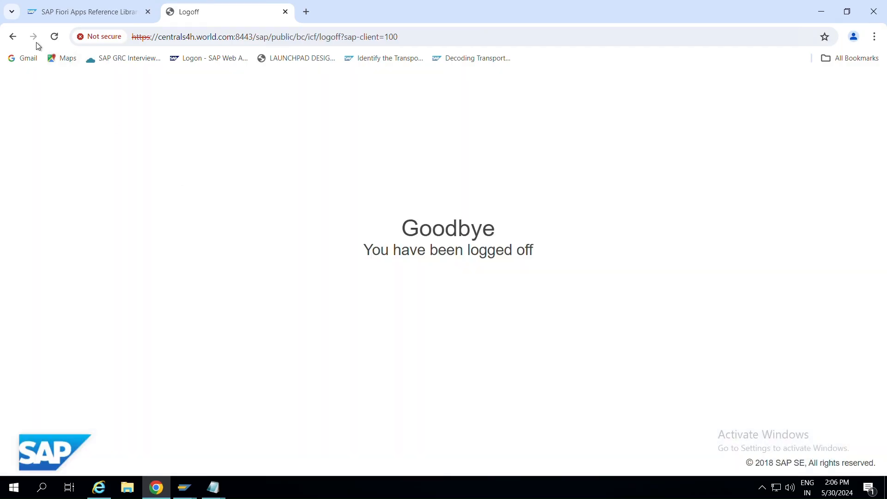
Log back on from the logon page with the user name and password.
click(13, 37)
click(362, 208)
text(ADMIN204)
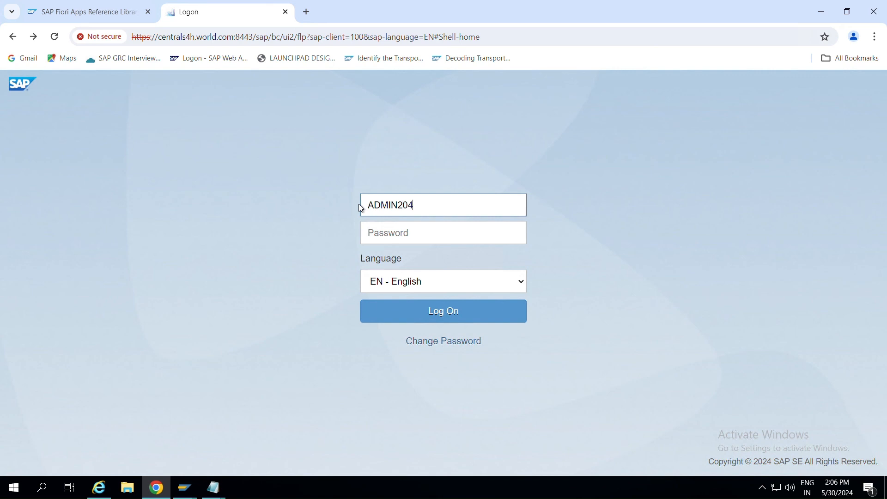
key(Tab)
text(*******)
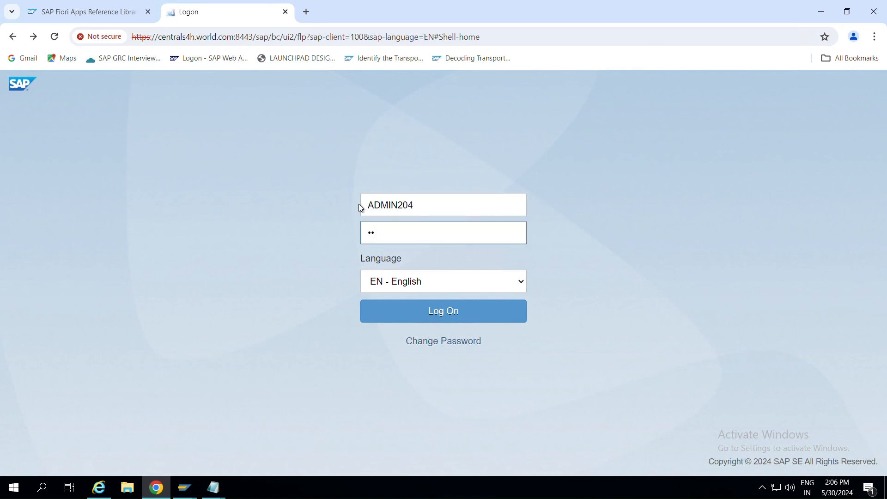
key(Return)
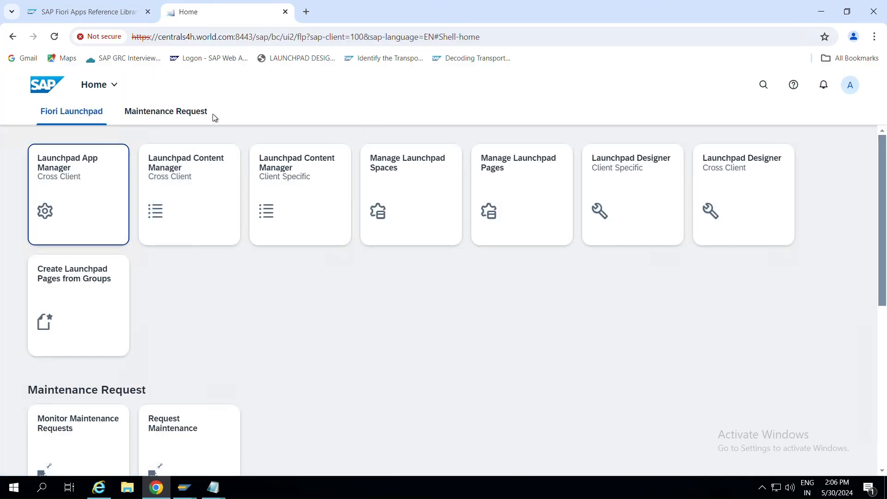
Open space ZS_INTERNAL_SALES in Manage Launchpad Spaces and view its ZPG_SALES_OVERVIEW page details.
key(alt+Tab)
key(alt+Tab)
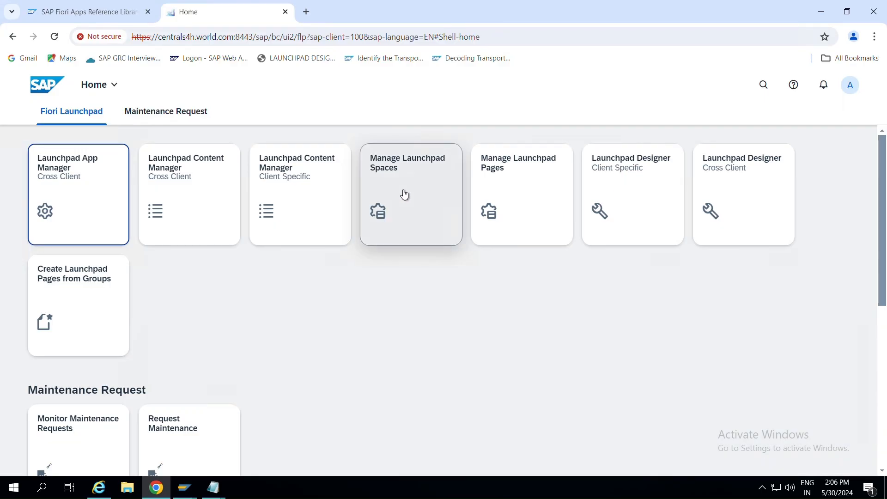
click(404, 193)
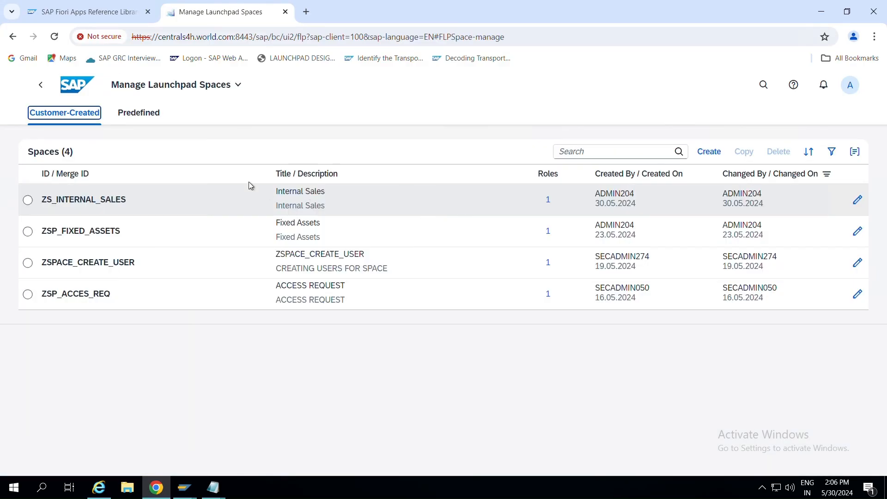
click(28, 200)
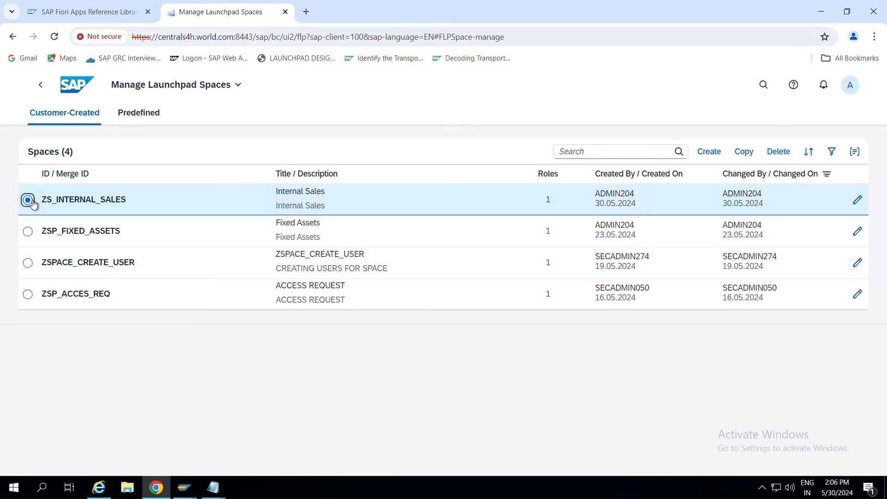
click(858, 200)
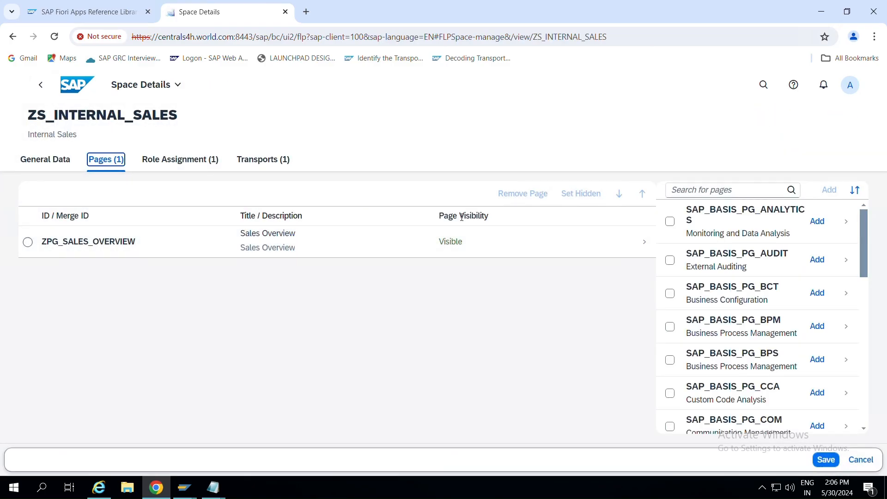
drag(444, 216, 501, 218)
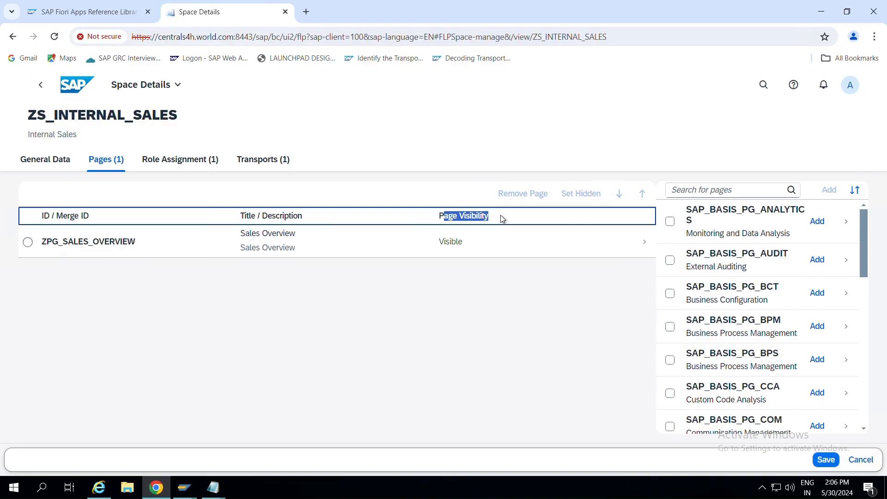
click(645, 242)
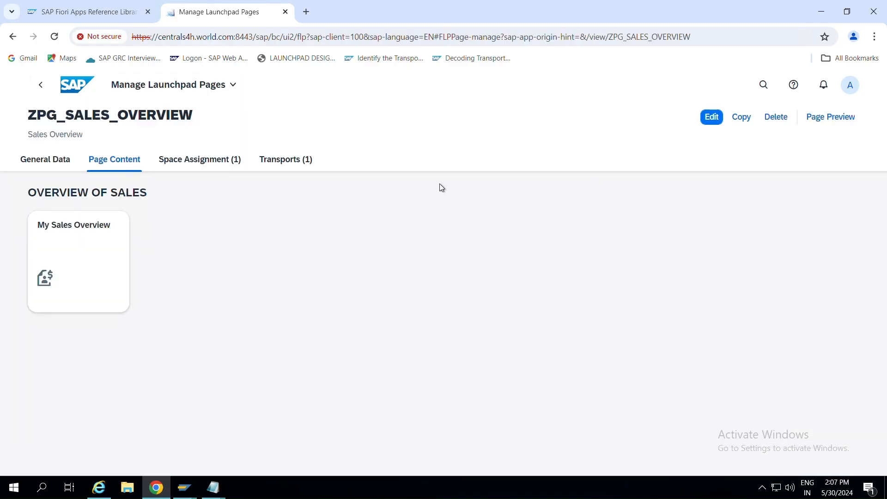
Put the Internal Sales space in edit mode, select ZPG_SALES_OVERVIEW, then go back home.
click(41, 85)
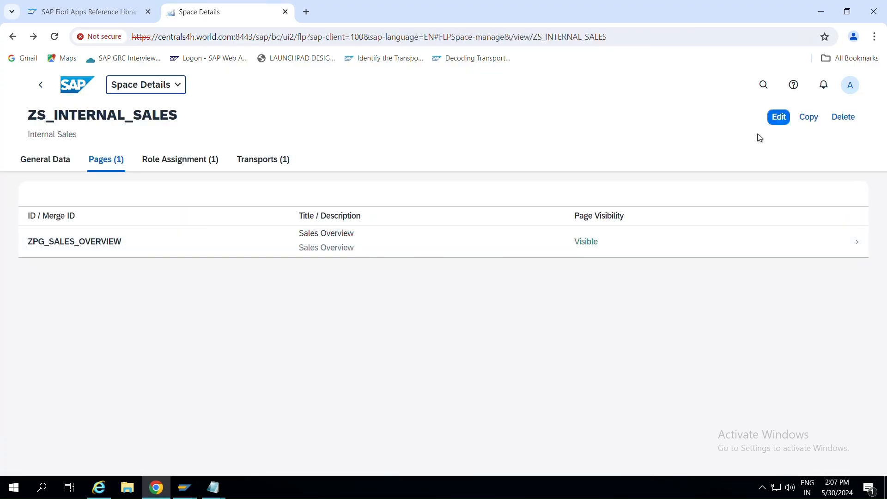
click(780, 118)
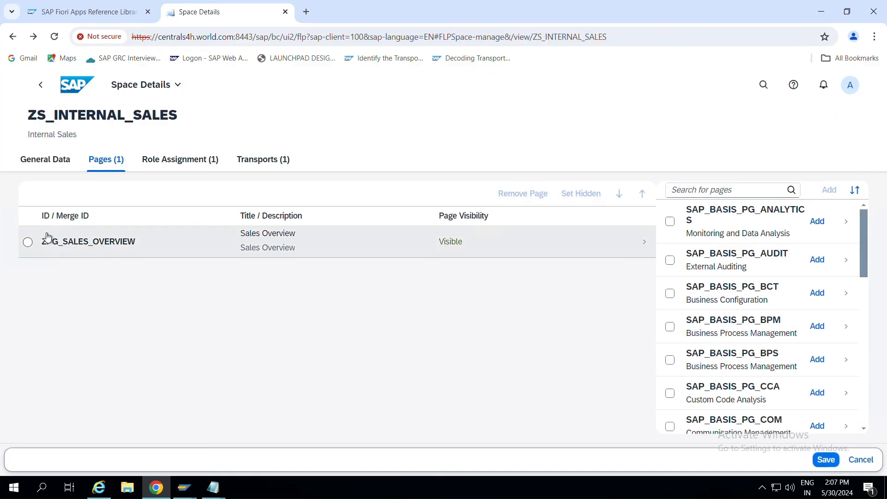
click(27, 242)
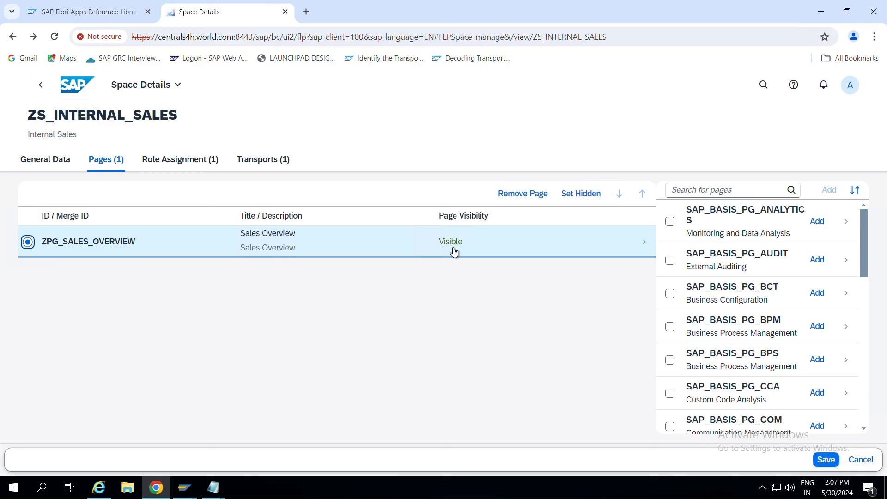
click(39, 94)
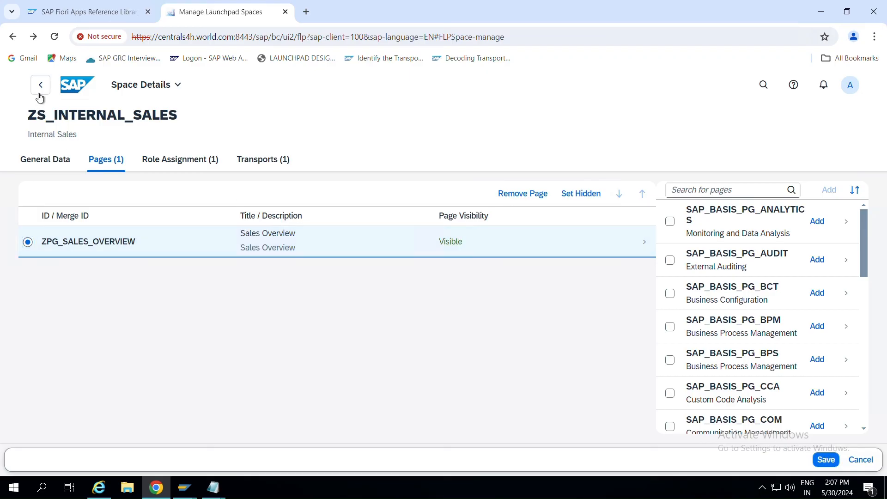
click(39, 94)
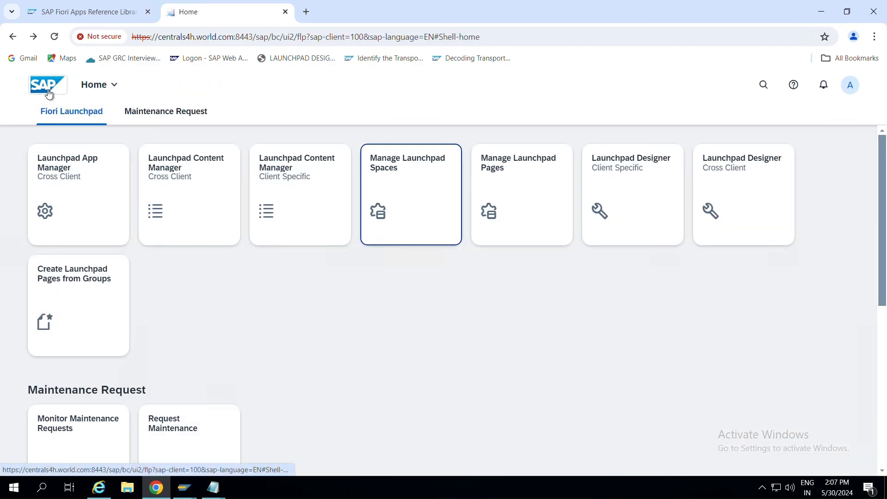
Turn on Use Spaces under Settings > Spaces and Pages and save, restarting the launchpad.
click(852, 88)
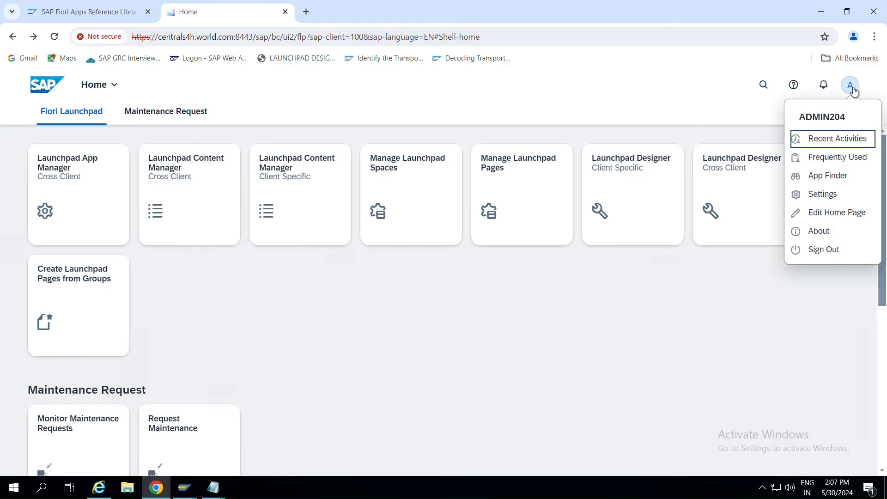
click(831, 193)
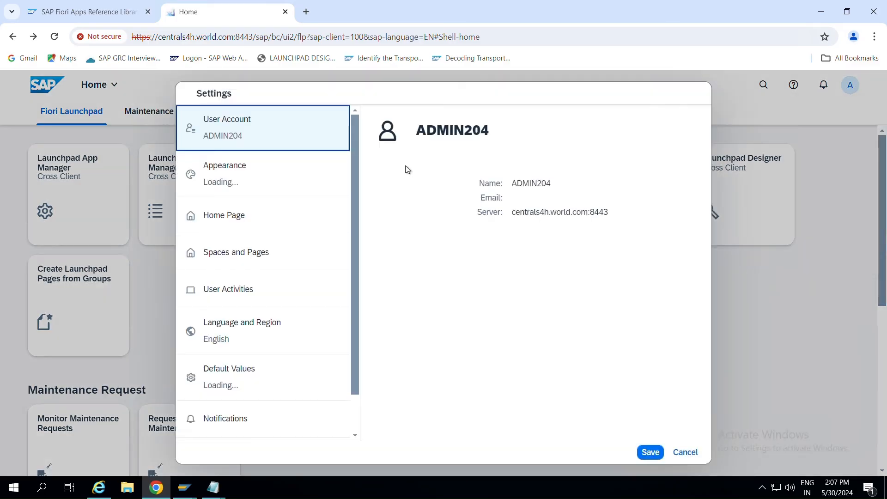
click(211, 262)
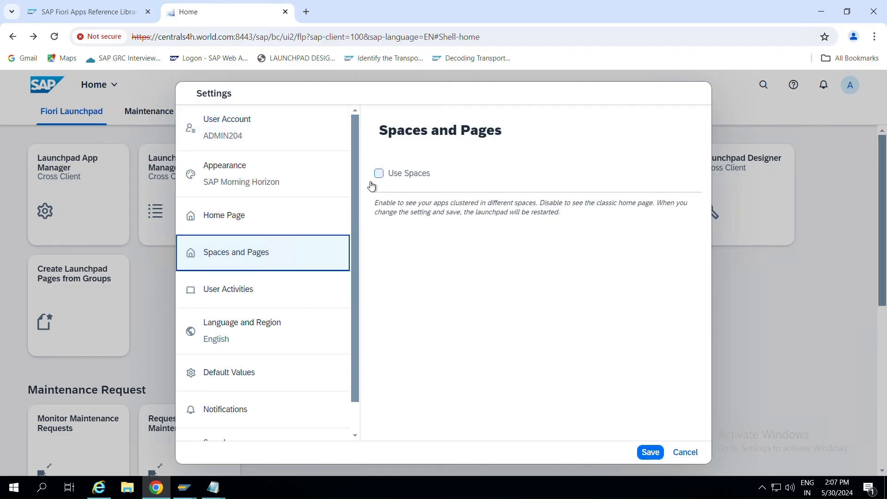
drag(374, 204, 551, 205)
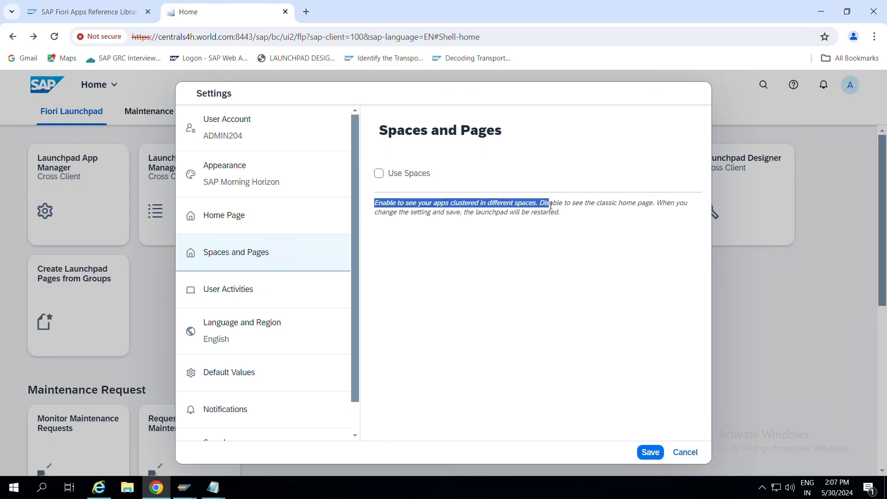
click(380, 175)
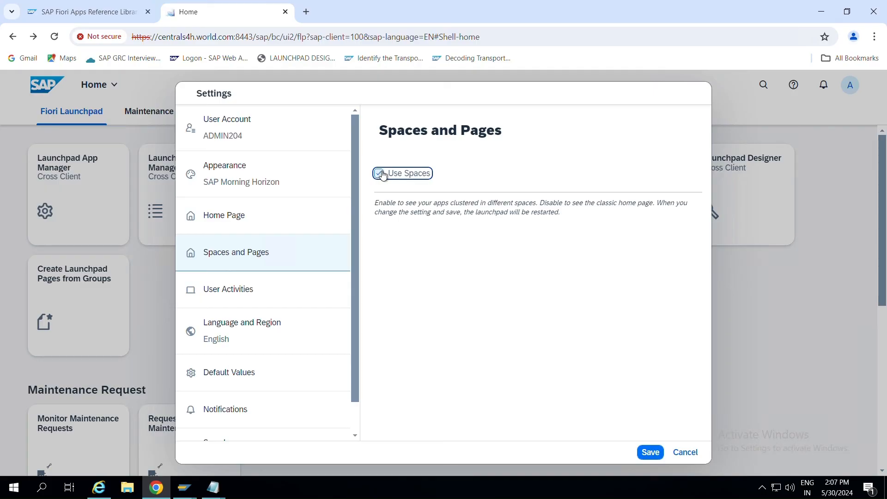
click(650, 454)
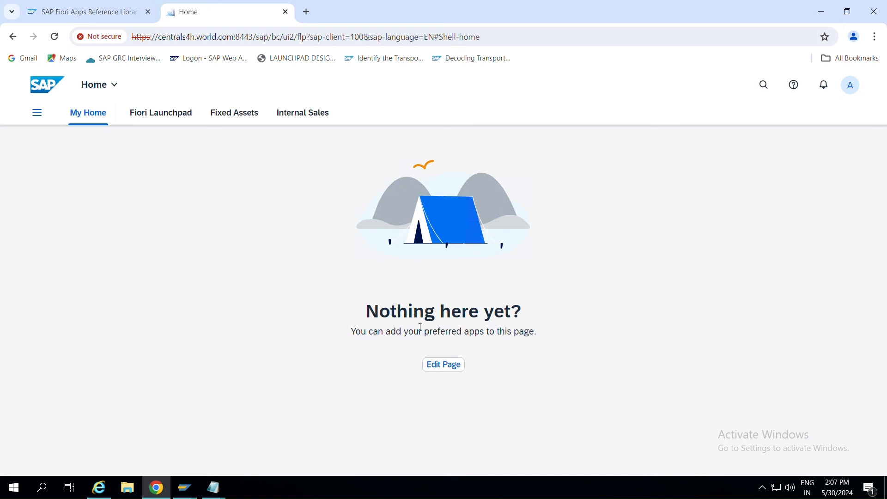
Browse the Internal Sales, Fixed Assets, Fiori Launchpad and My Home spaces, then launch My Sales Overview.
click(305, 119)
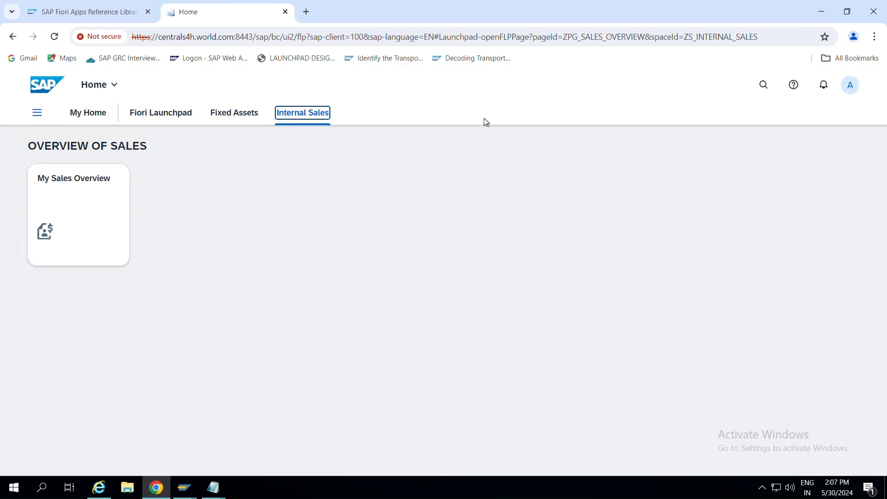
click(234, 116)
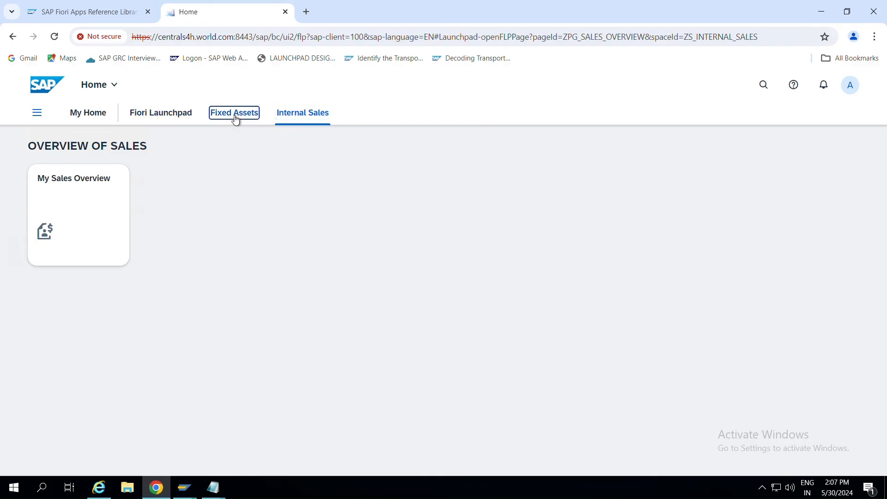
click(162, 117)
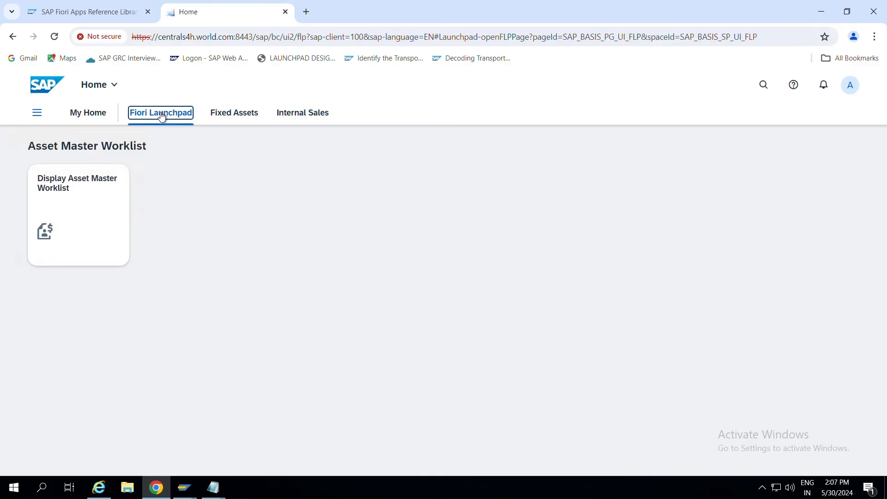
click(97, 117)
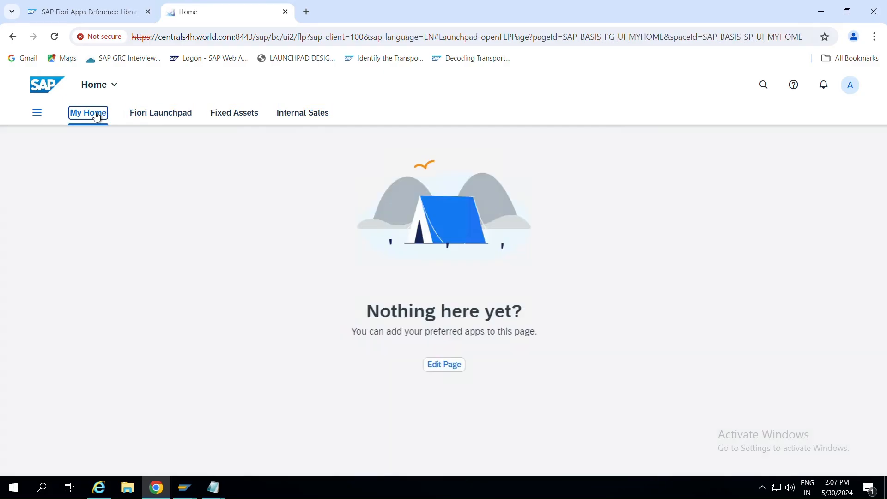
click(173, 115)
click(235, 116)
click(301, 114)
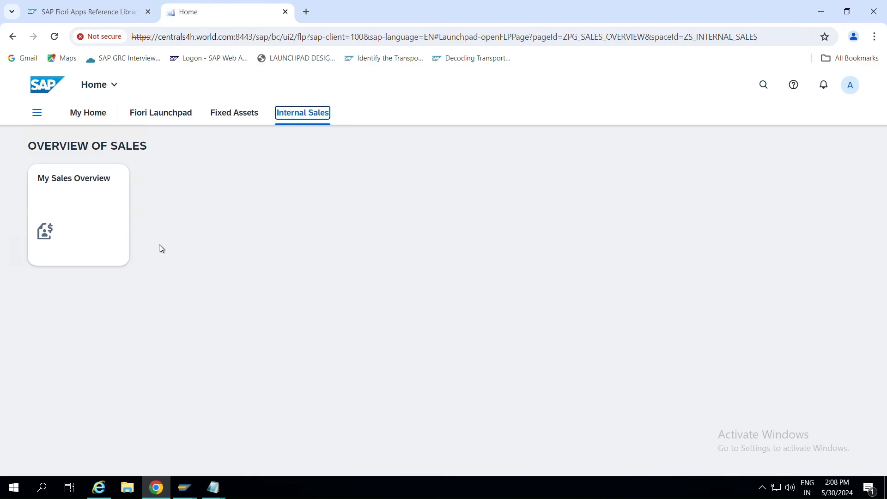
drag(28, 146, 139, 147)
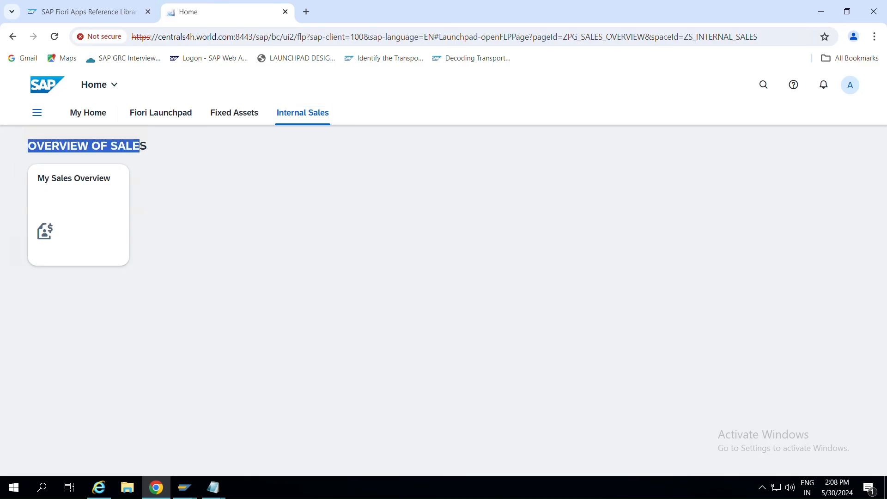
click(80, 218)
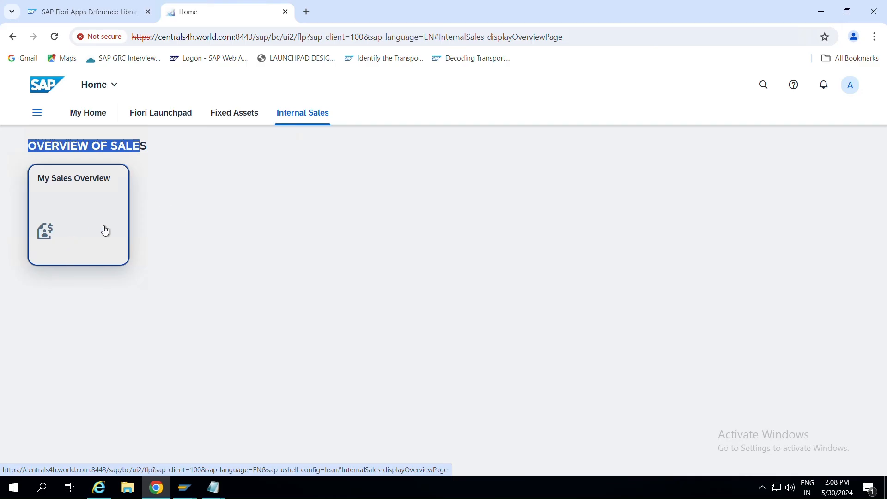
click(54, 37)
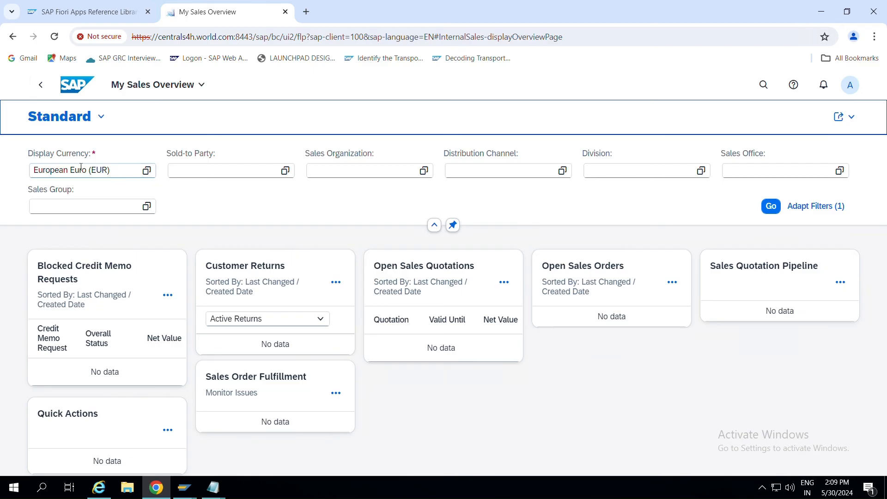
click(771, 206)
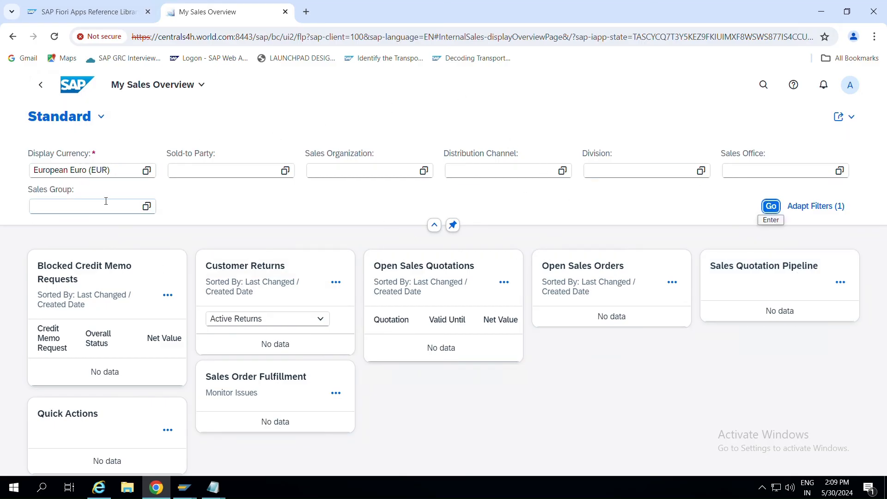
click(43, 91)
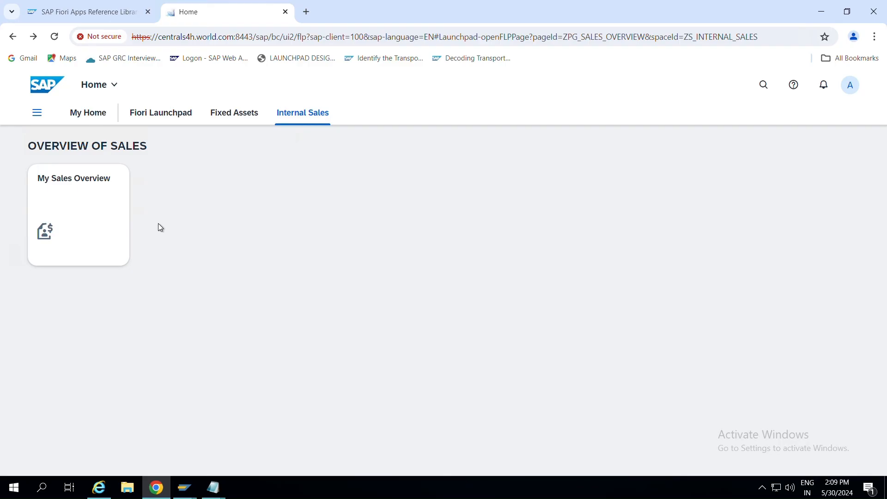
click(105, 7)
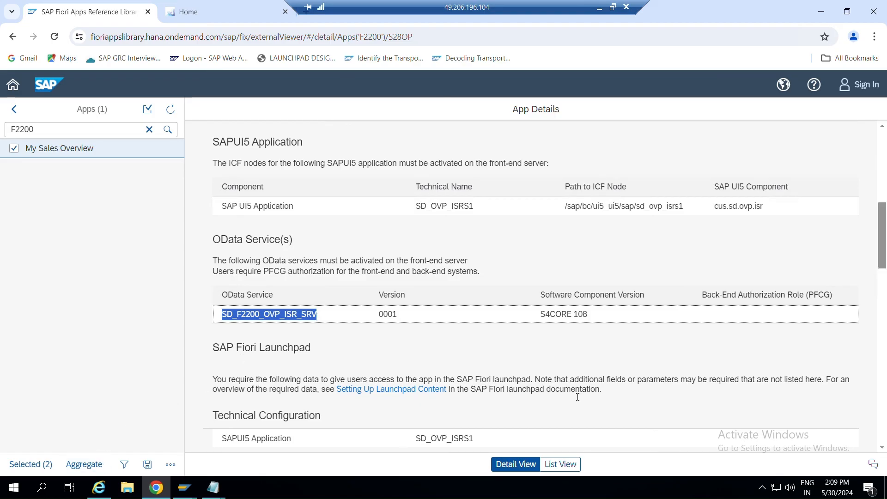
click(558, 463)
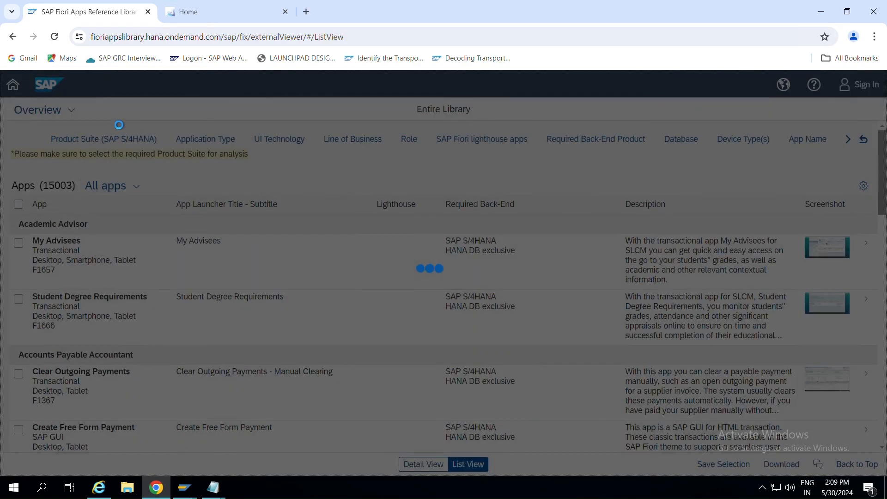
click(189, 144)
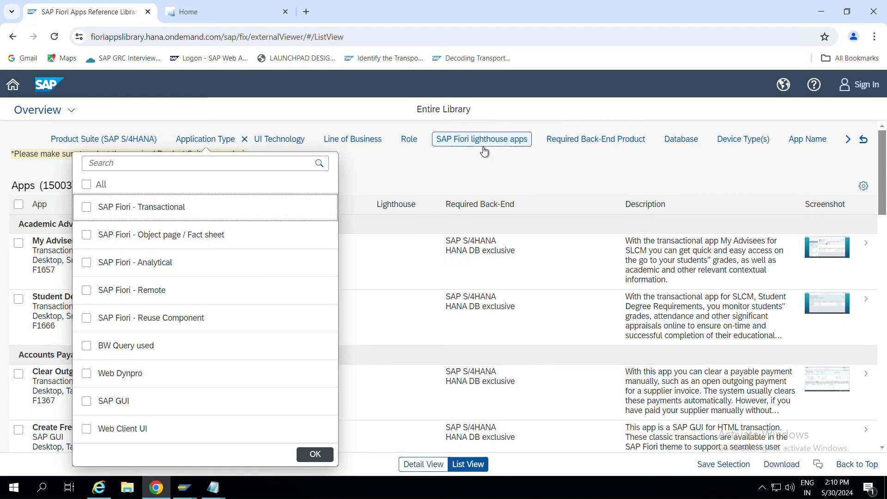
click(524, 90)
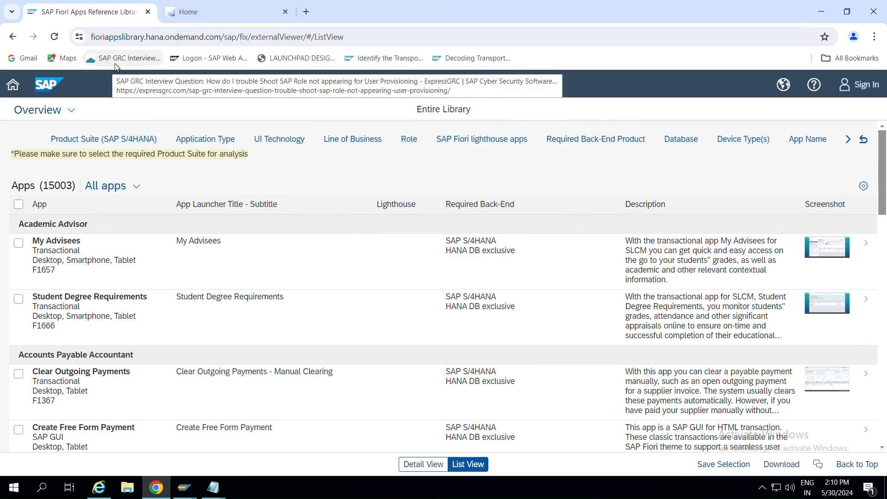
click(278, 17)
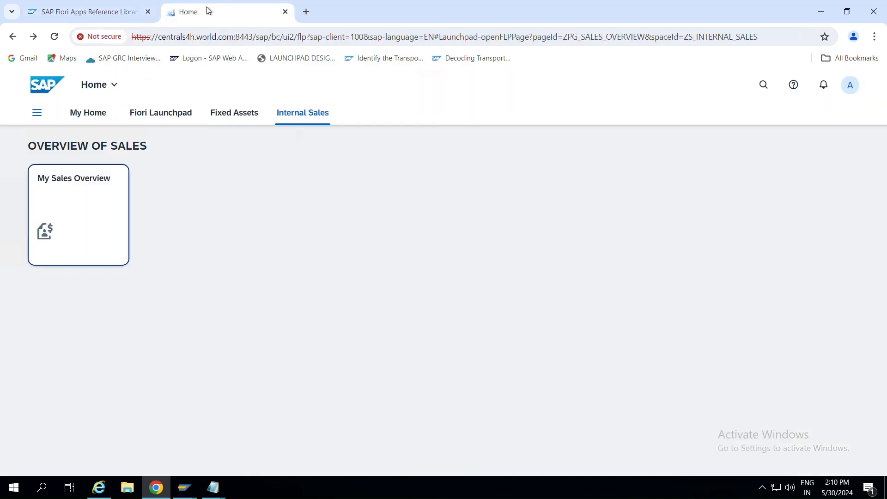
key(ctrl+shift+Tab)
click(252, 12)
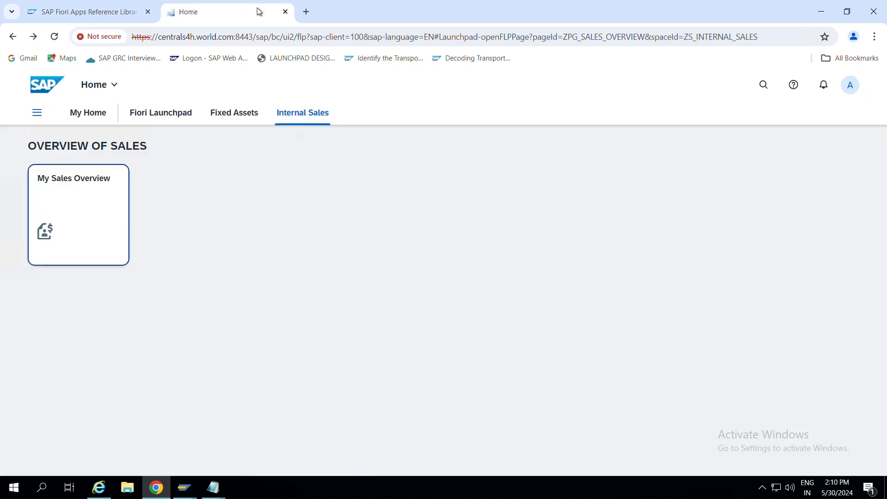